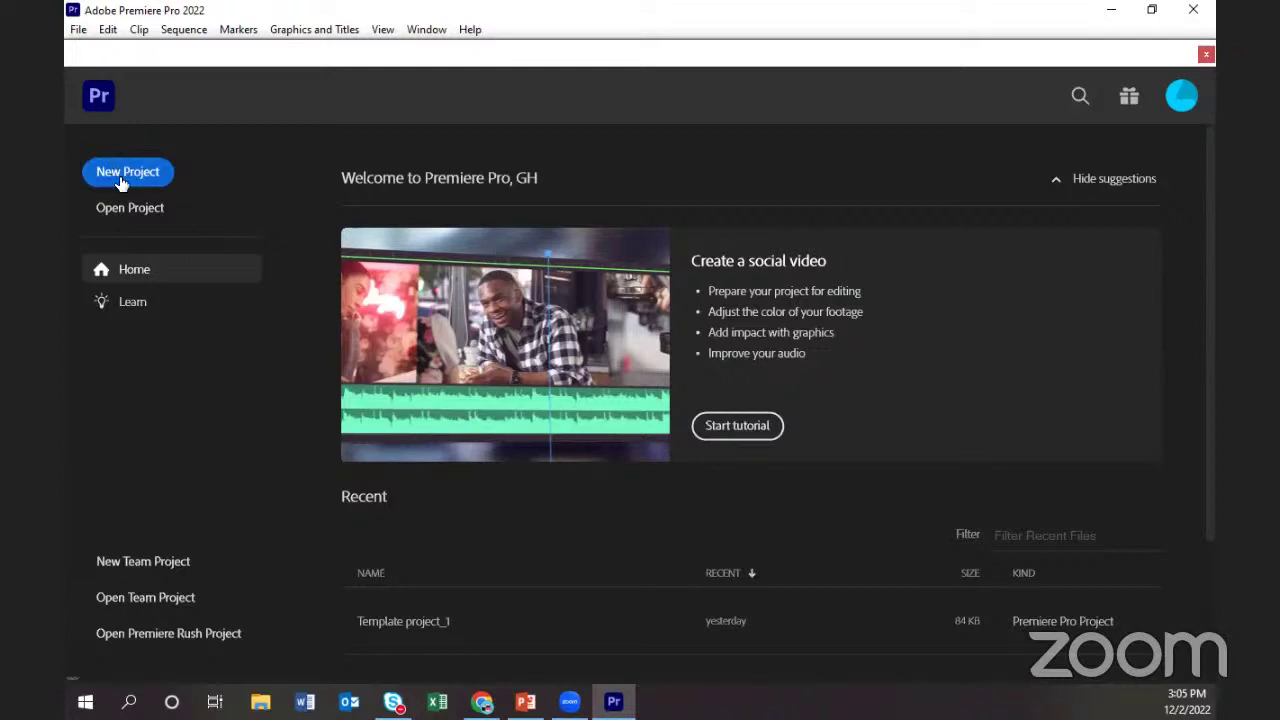
Start a new project named Tips and Tricks and set its location to Desktop > Class > Tips and Tricks > Project.
left_click(124, 174)
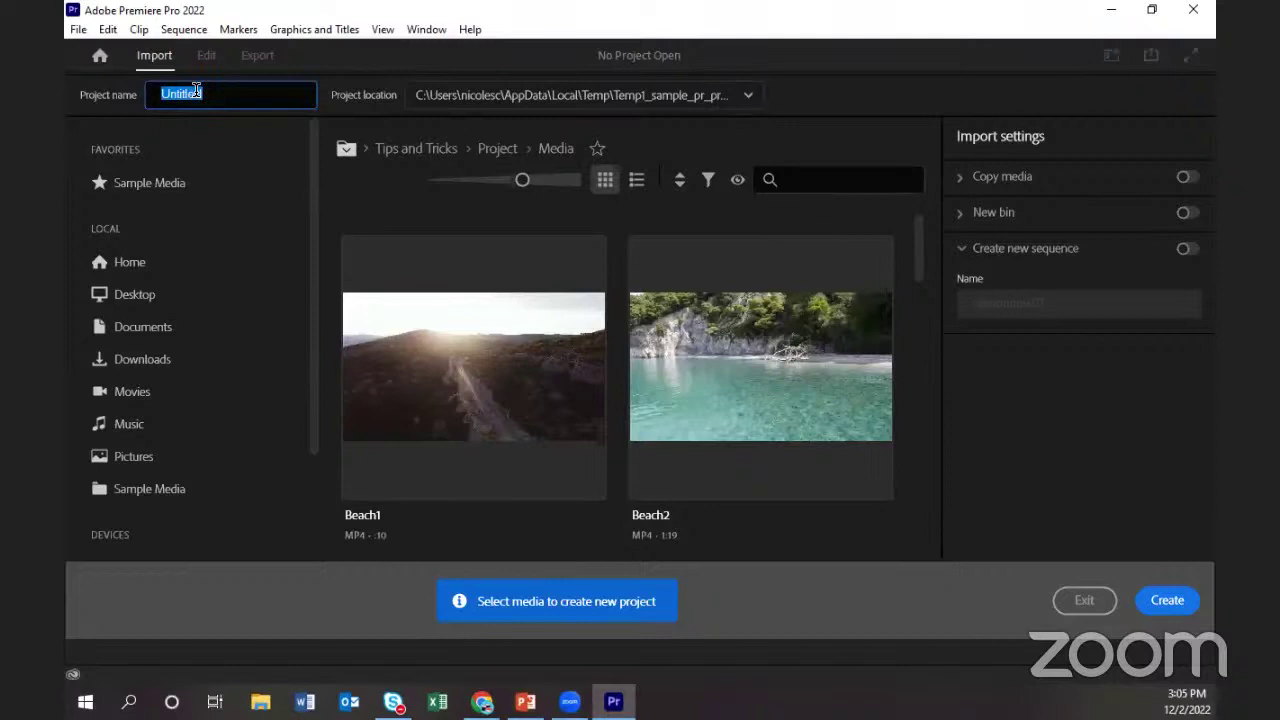
type("Tips and Tricks")
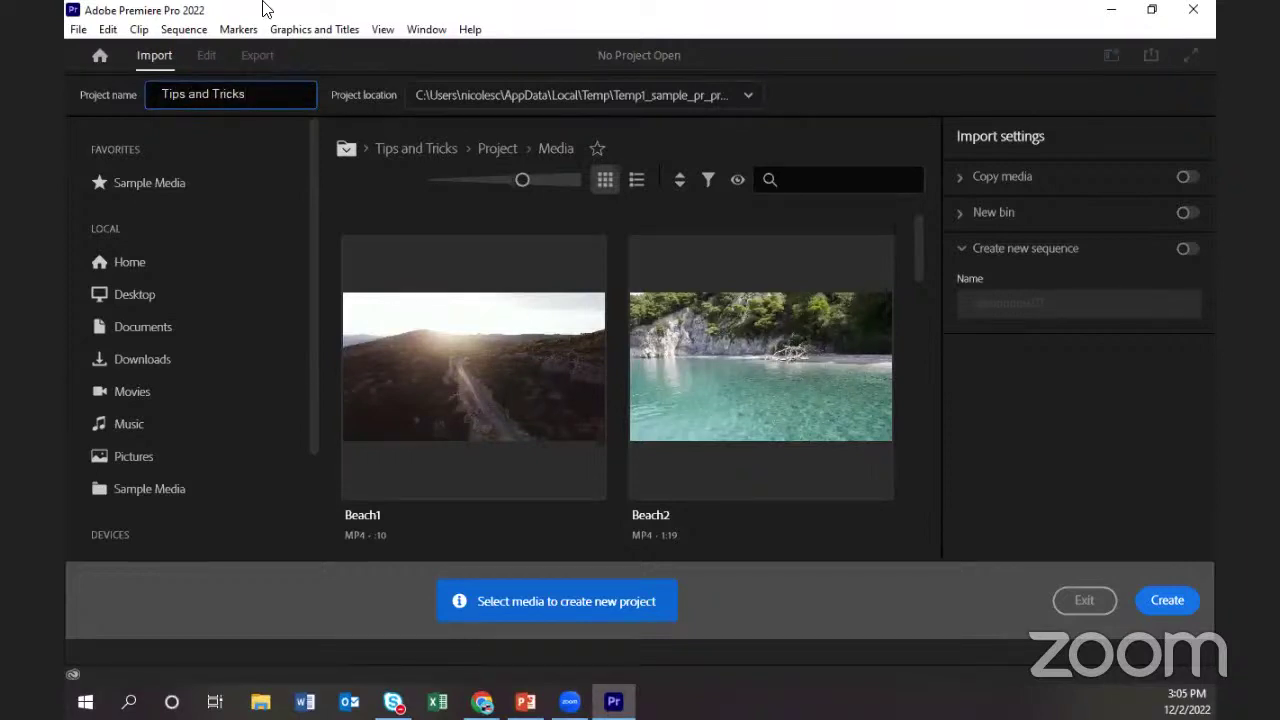
left_click(516, 96)
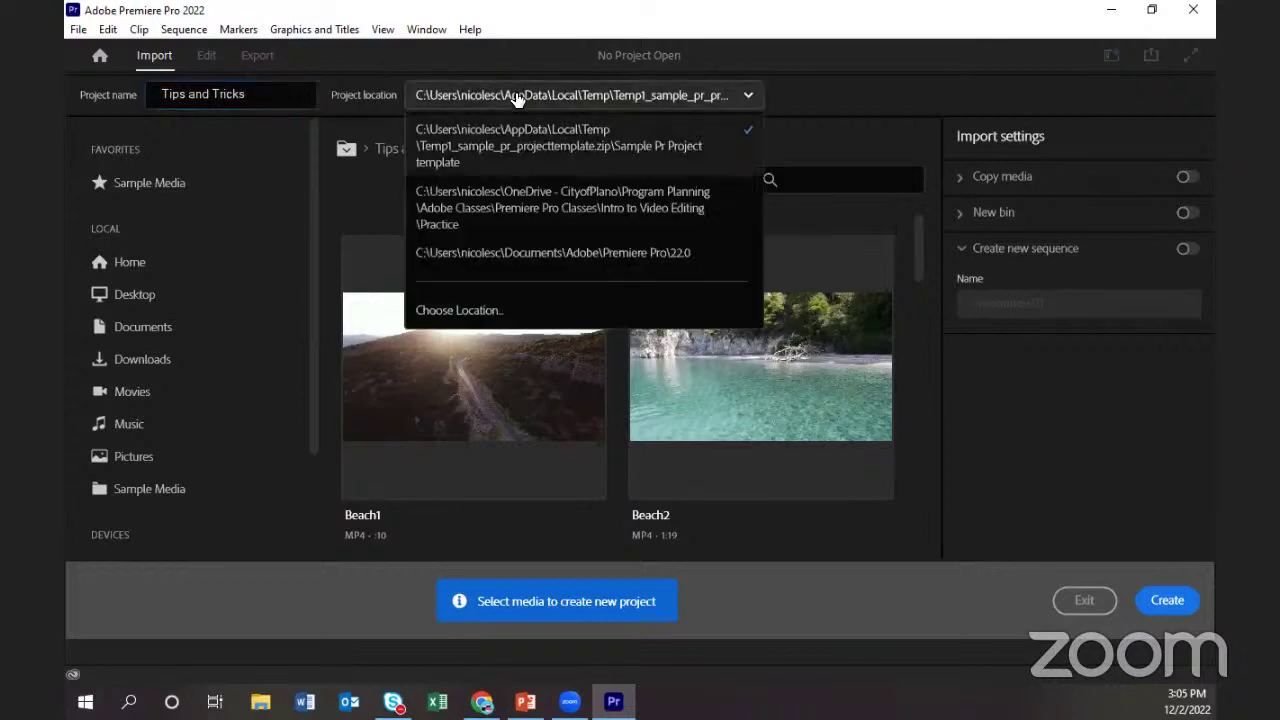
left_click(466, 312)
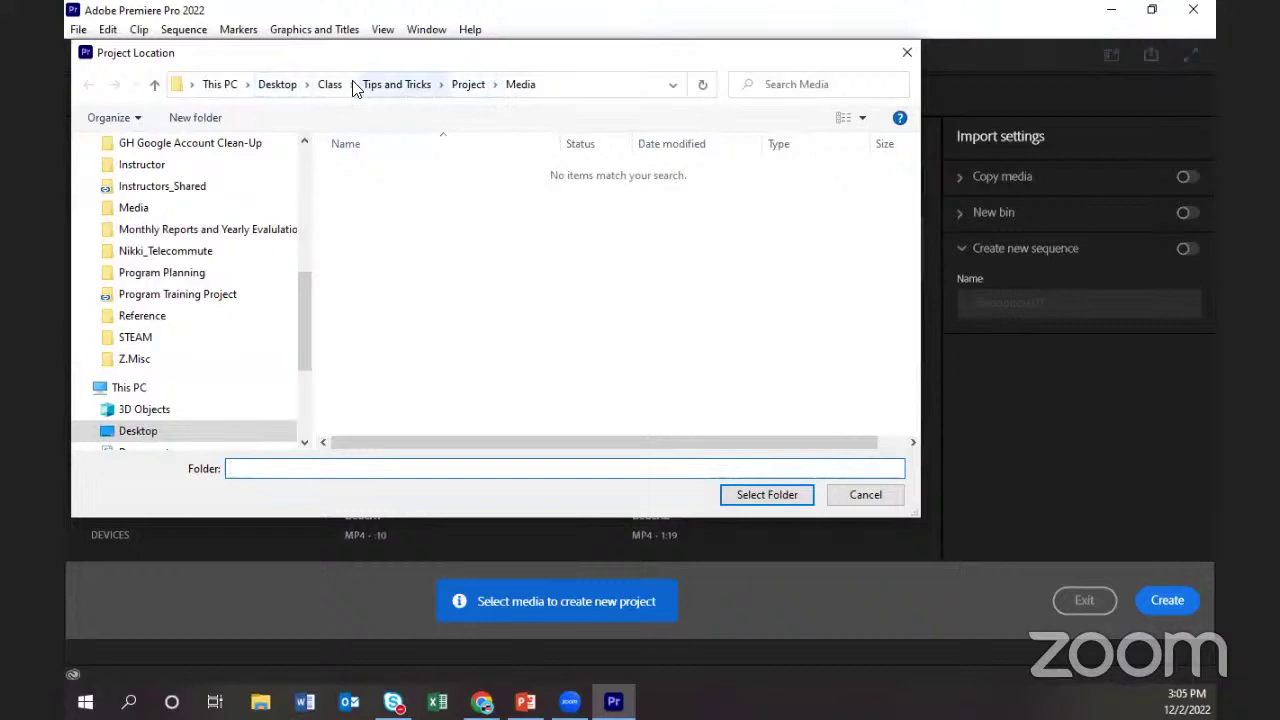
left_click(276, 84)
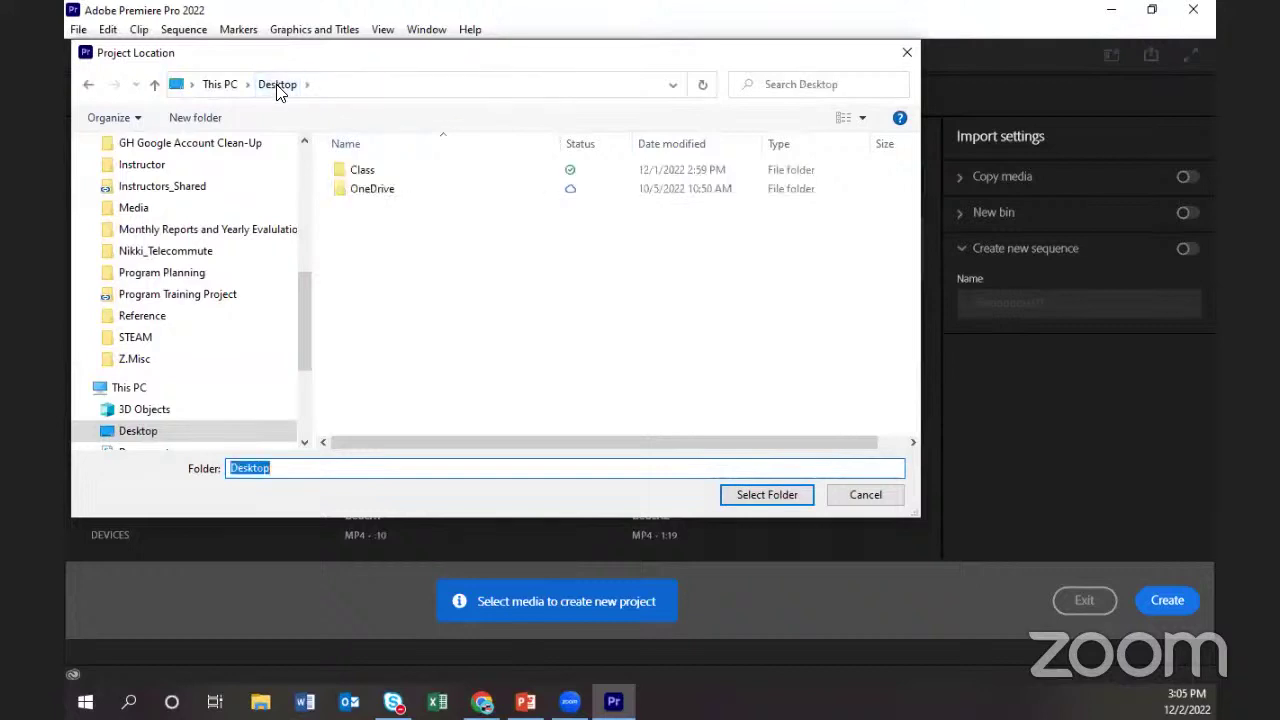
double_click(372, 171)
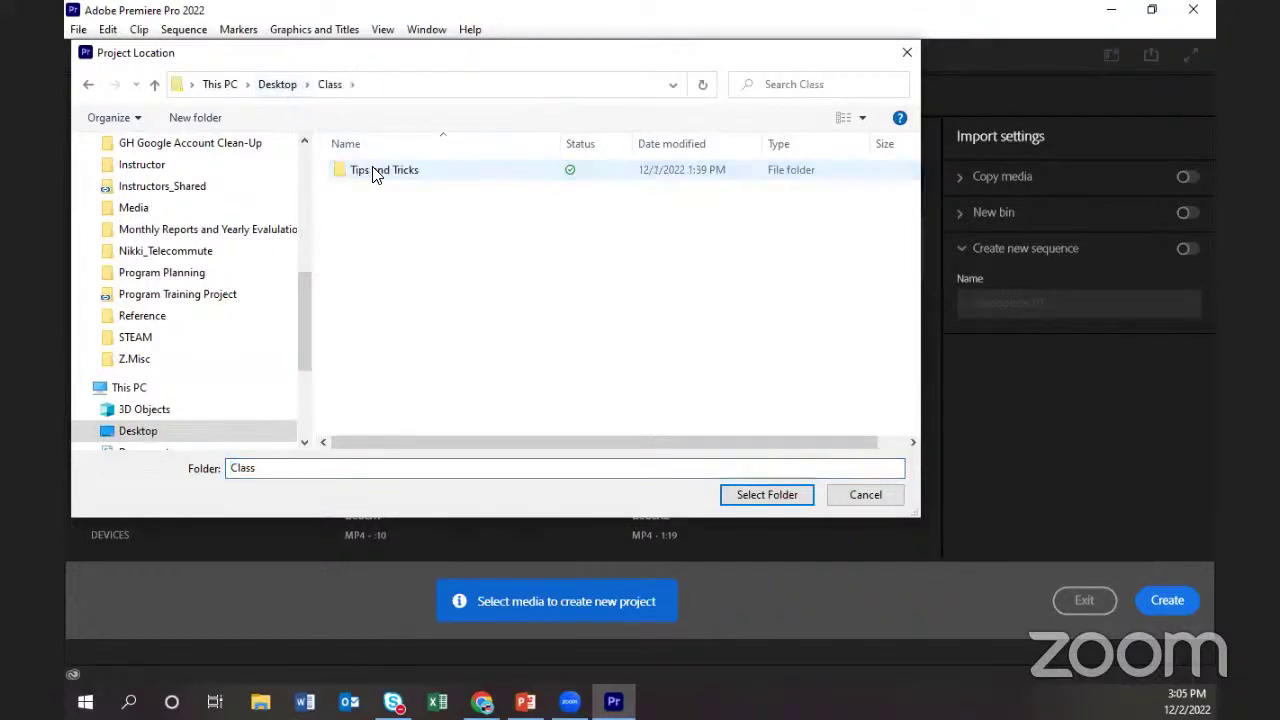
double_click(378, 173)
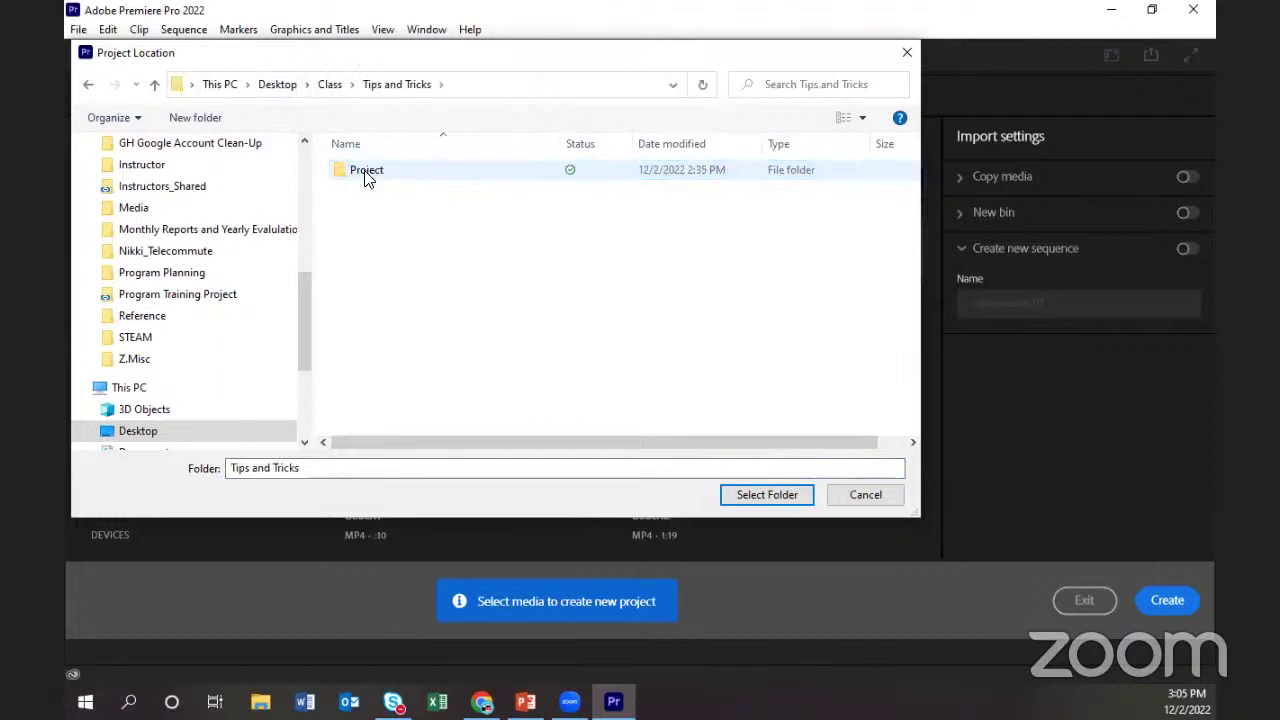
double_click(366, 173)
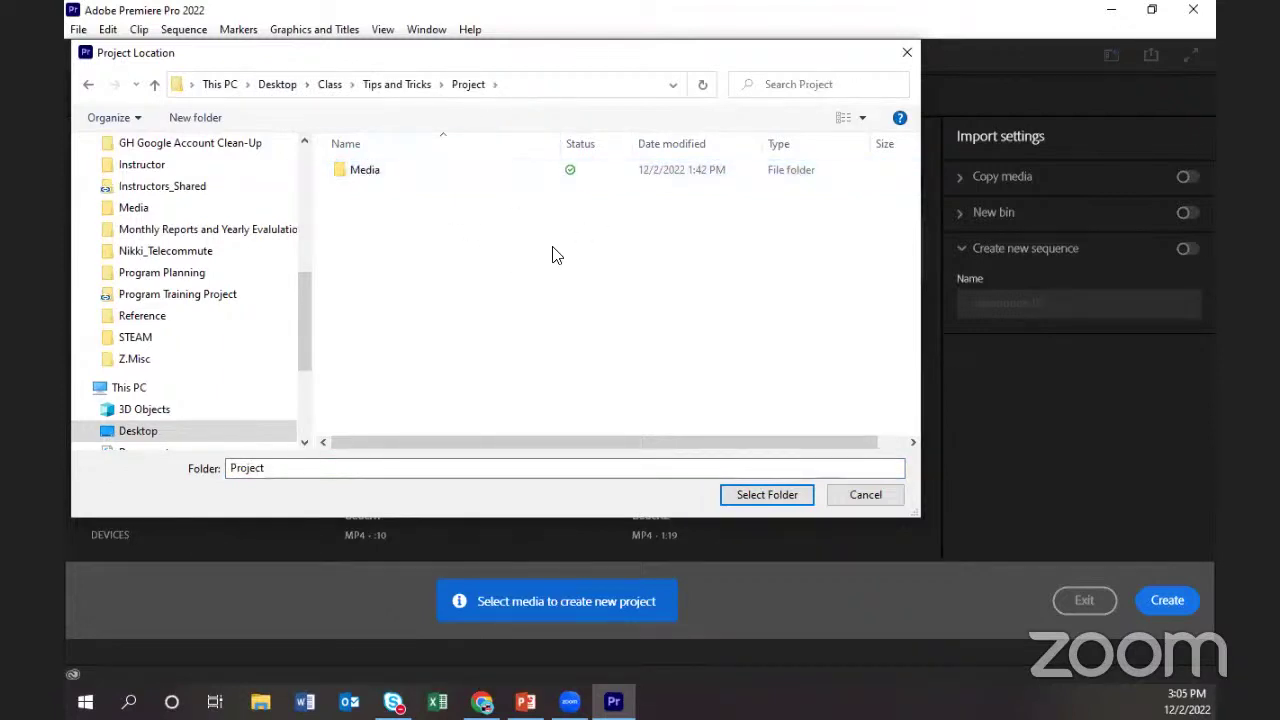
left_click(773, 497)
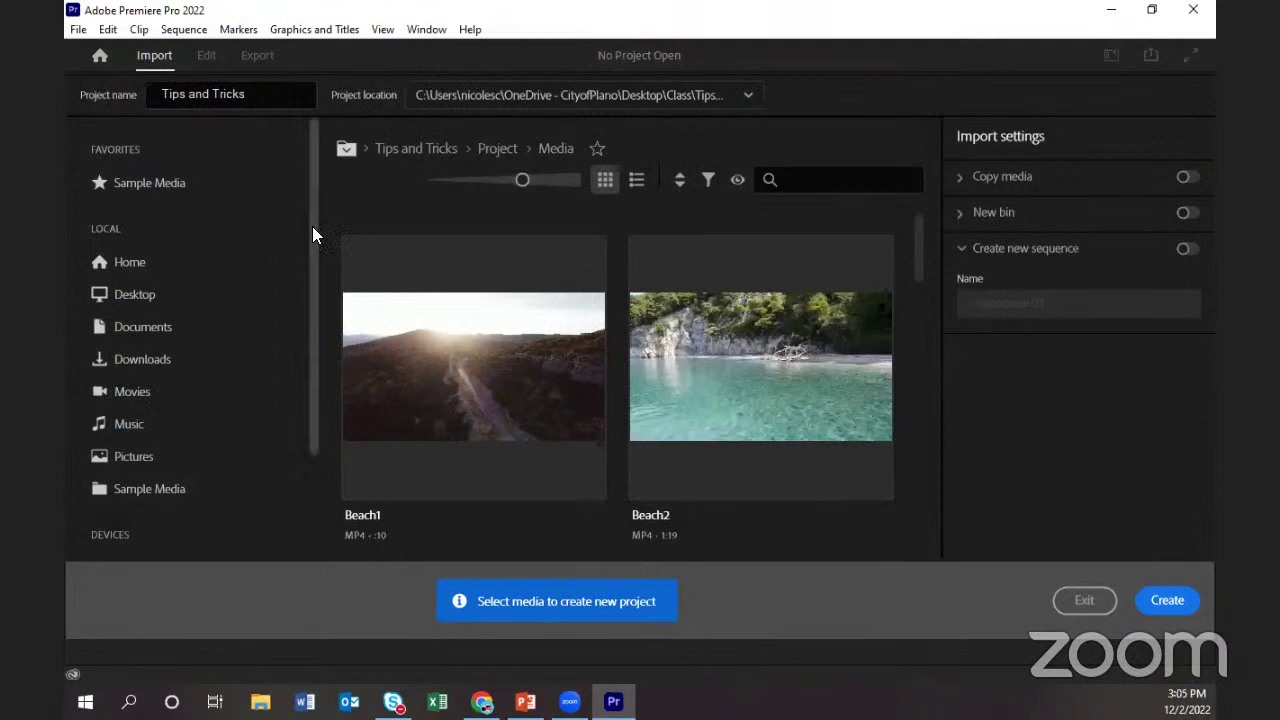
Browse the import sources to the Media folder inside Desktop > Class > Tips and Tricks > Project.
mouse_move(312, 226)
left_mouse_down()
mouse_move(312, 238)
mouse_move(314, 220)
left_mouse_up()
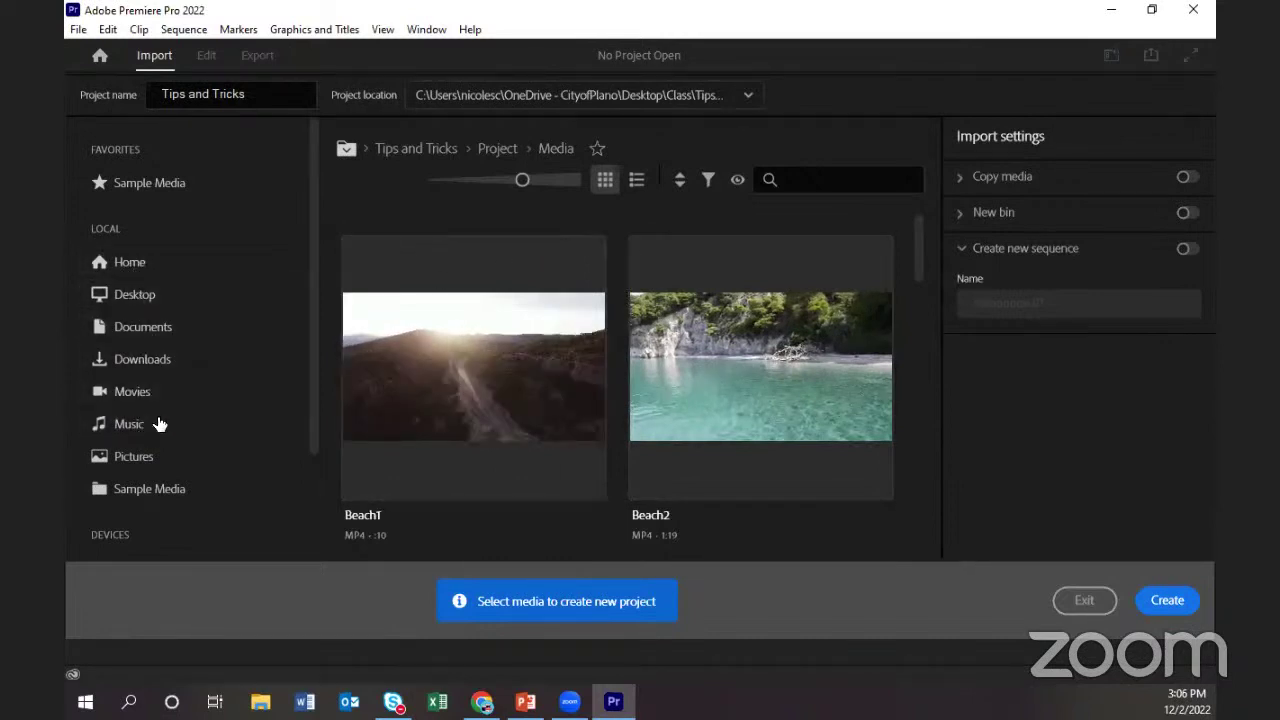
left_click(138, 295)
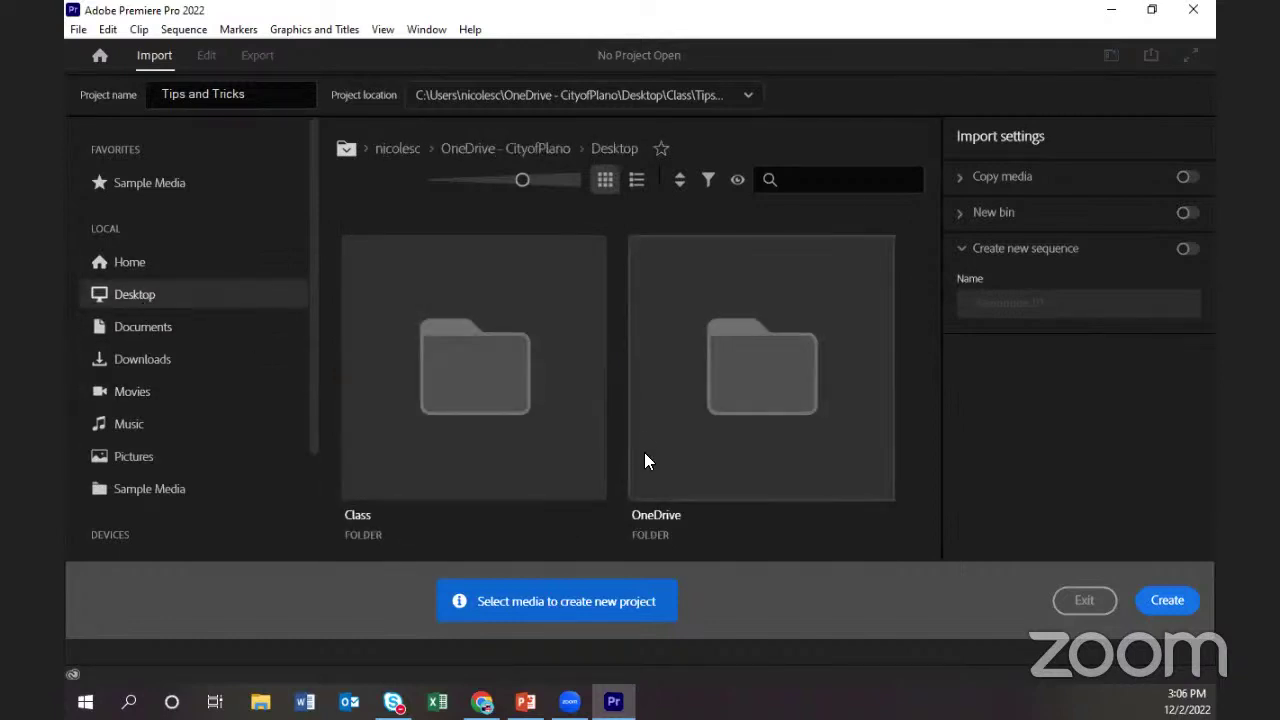
double_click(548, 370)
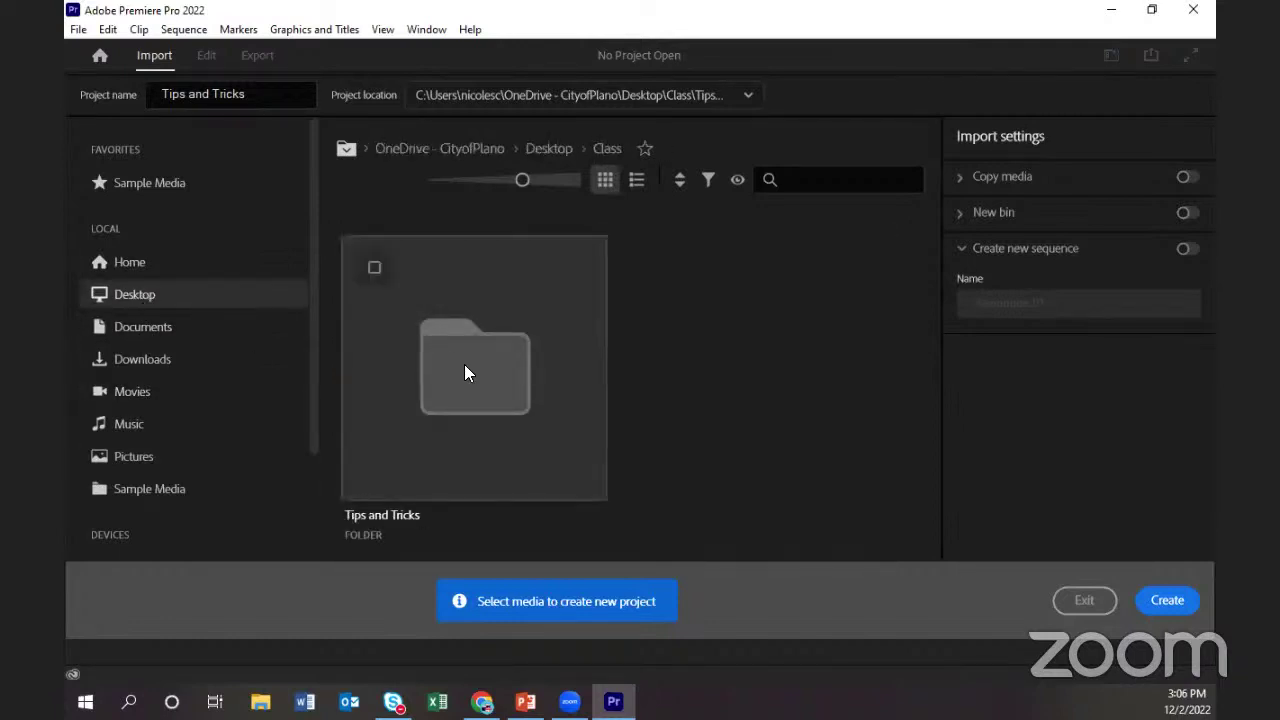
double_click(465, 366)
double_click(420, 348)
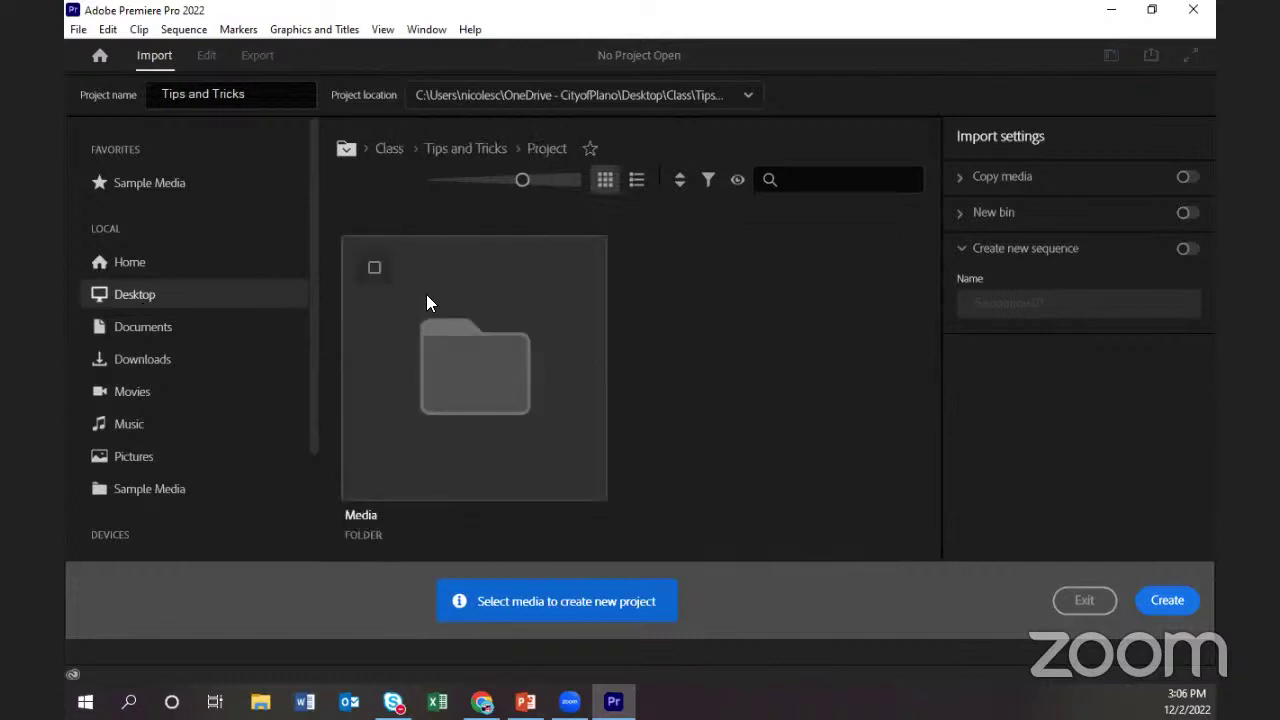
double_click(461, 368)
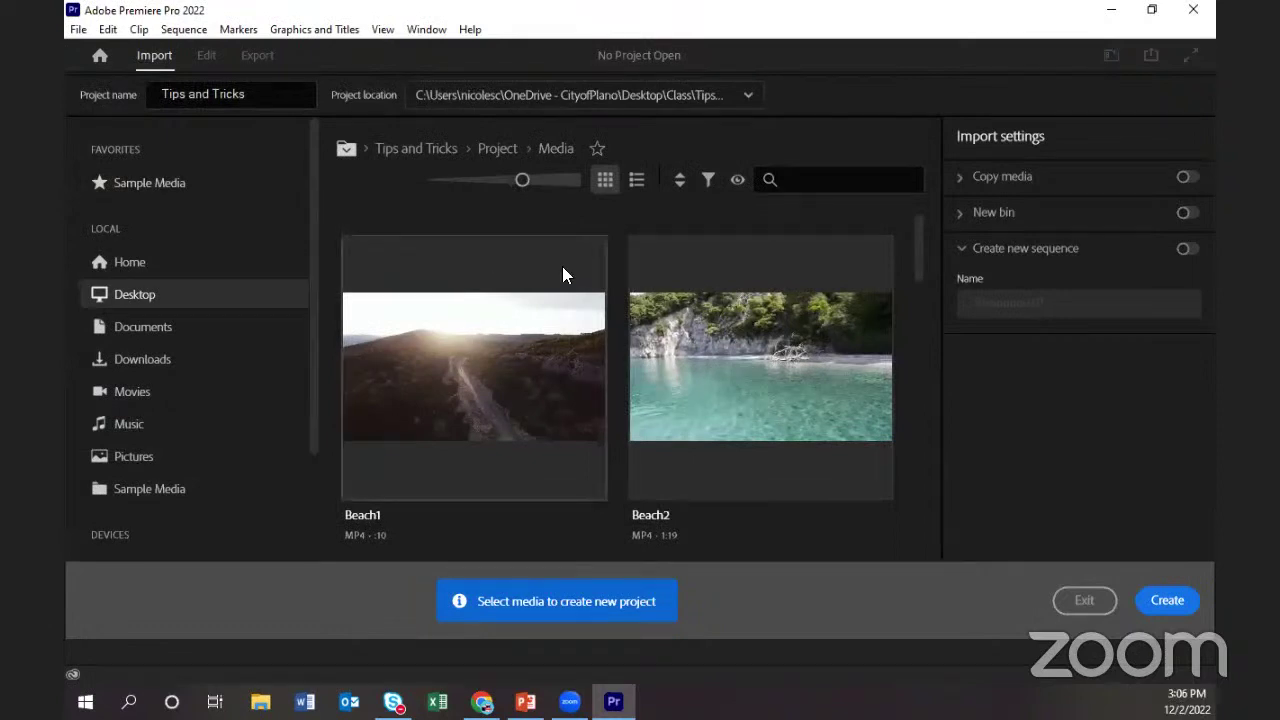
Select all media files in the Media folder and create the project with them.
left_click(373, 264)
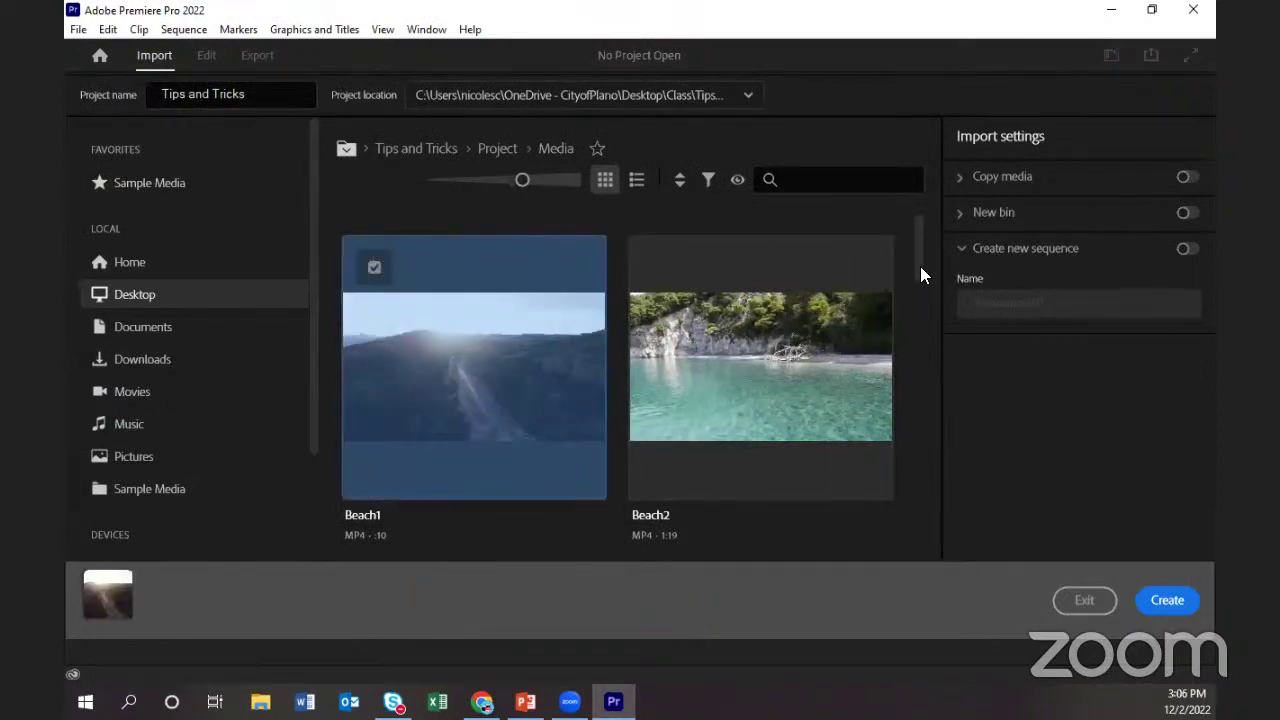
left_click_drag(920, 266, 912, 554)
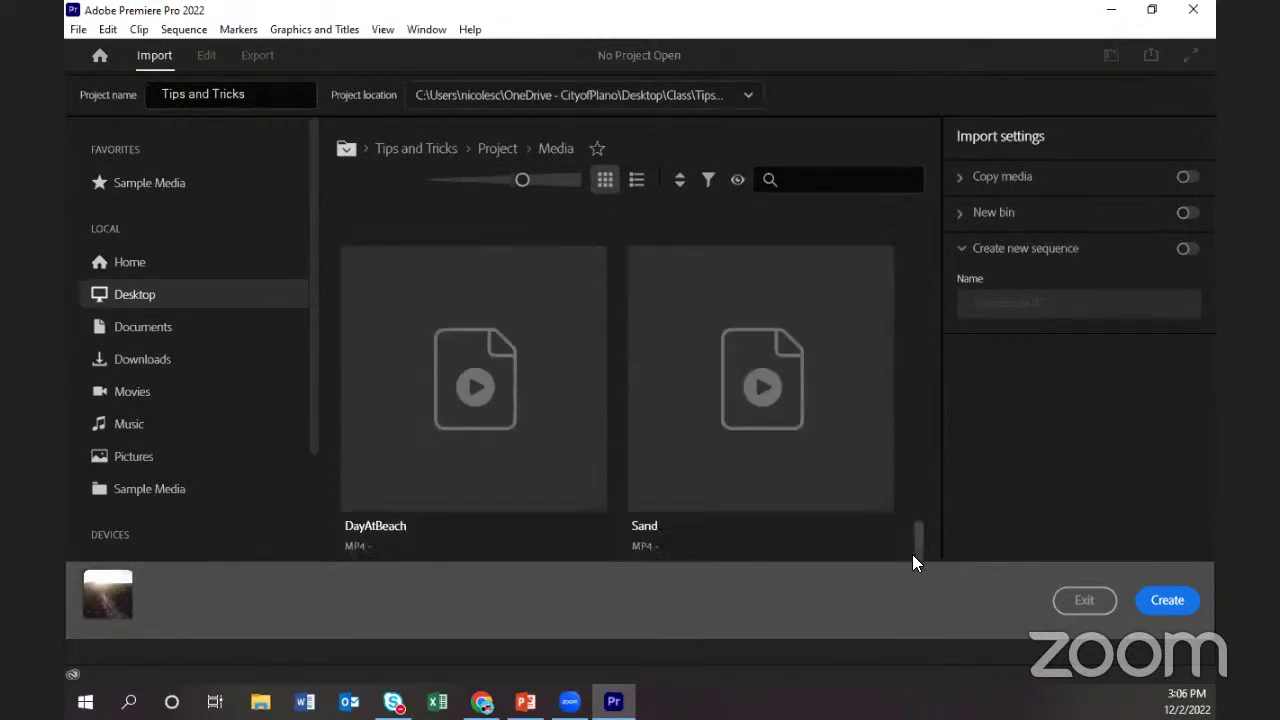
left_click(662, 282)
key("ctrl+a")
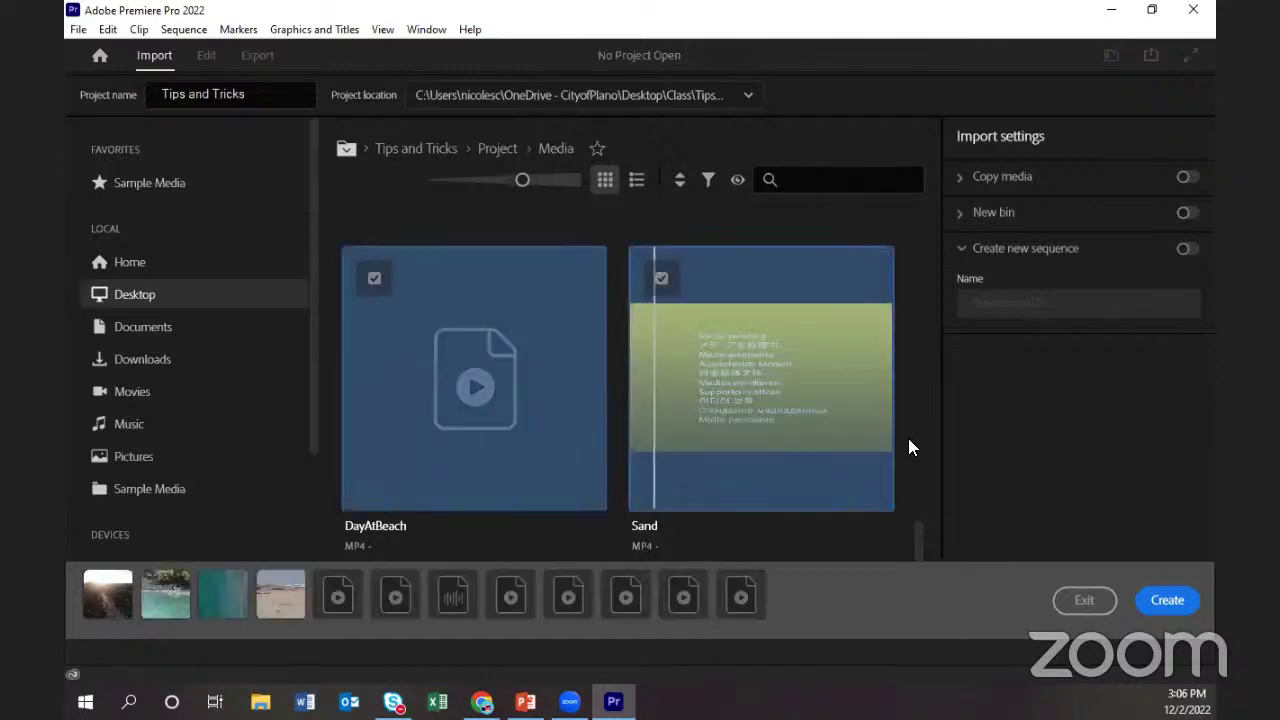
scroll(912, 345, "up", 5)
scroll(910, 215, "up", 5)
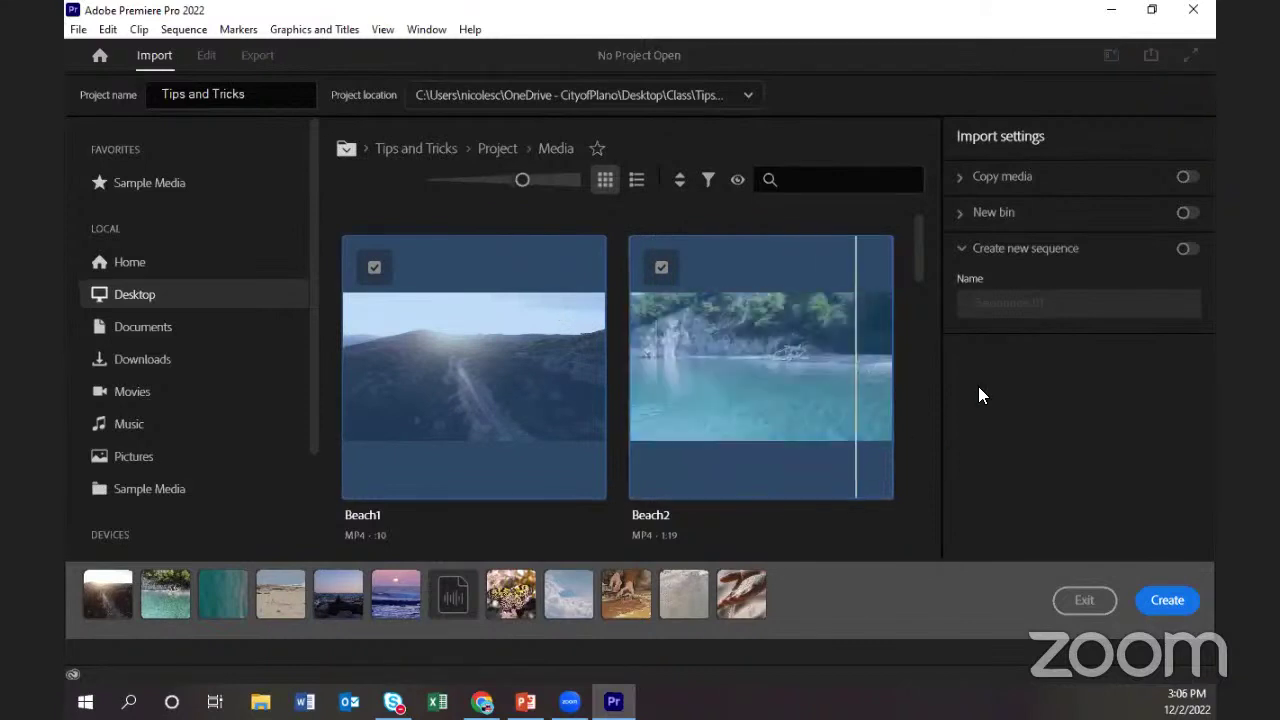
left_click(1172, 608)
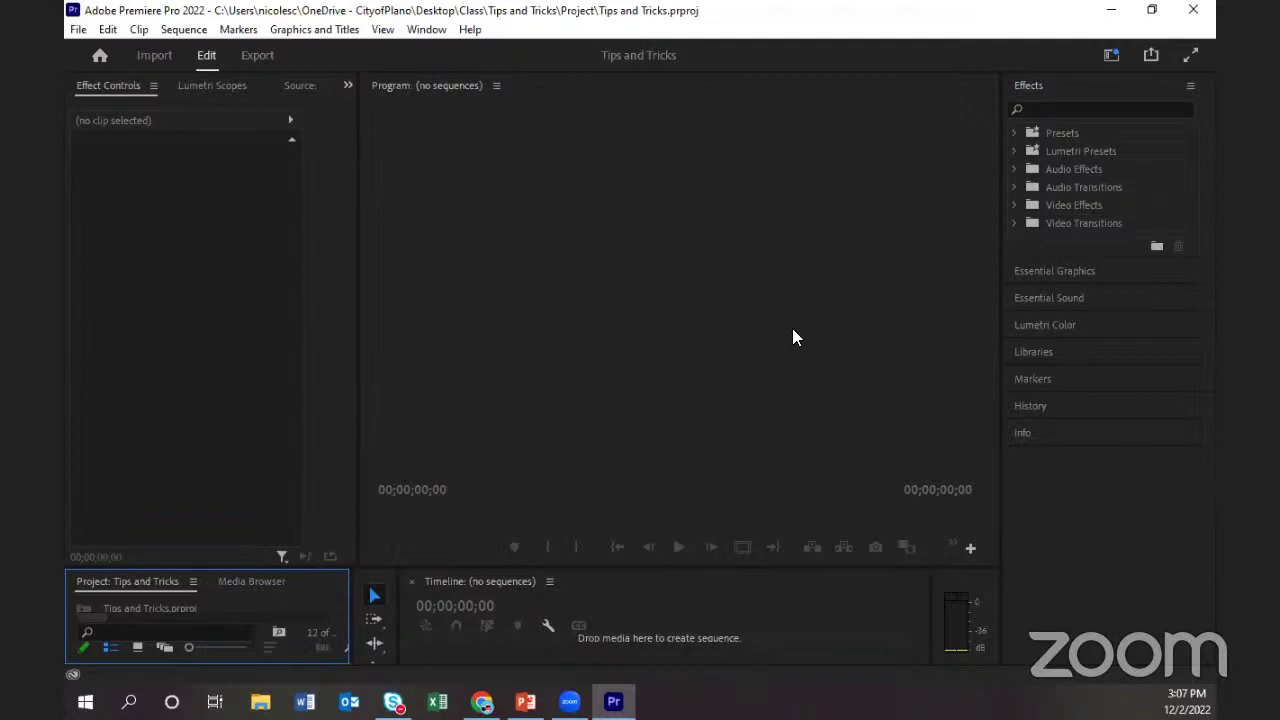
Activate the Program monitor, Effect Controls, Timeline and Tools panels one after another to view the workspace areas.
left_click(774, 290)
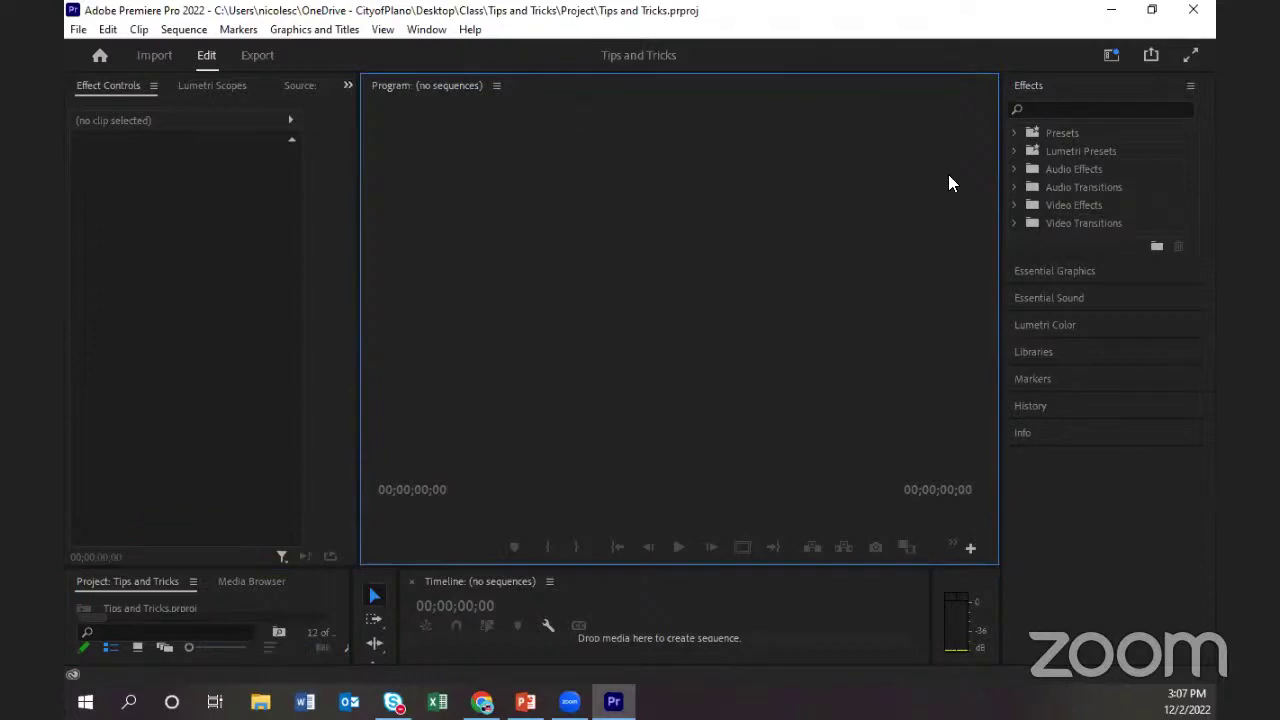
left_click(306, 200)
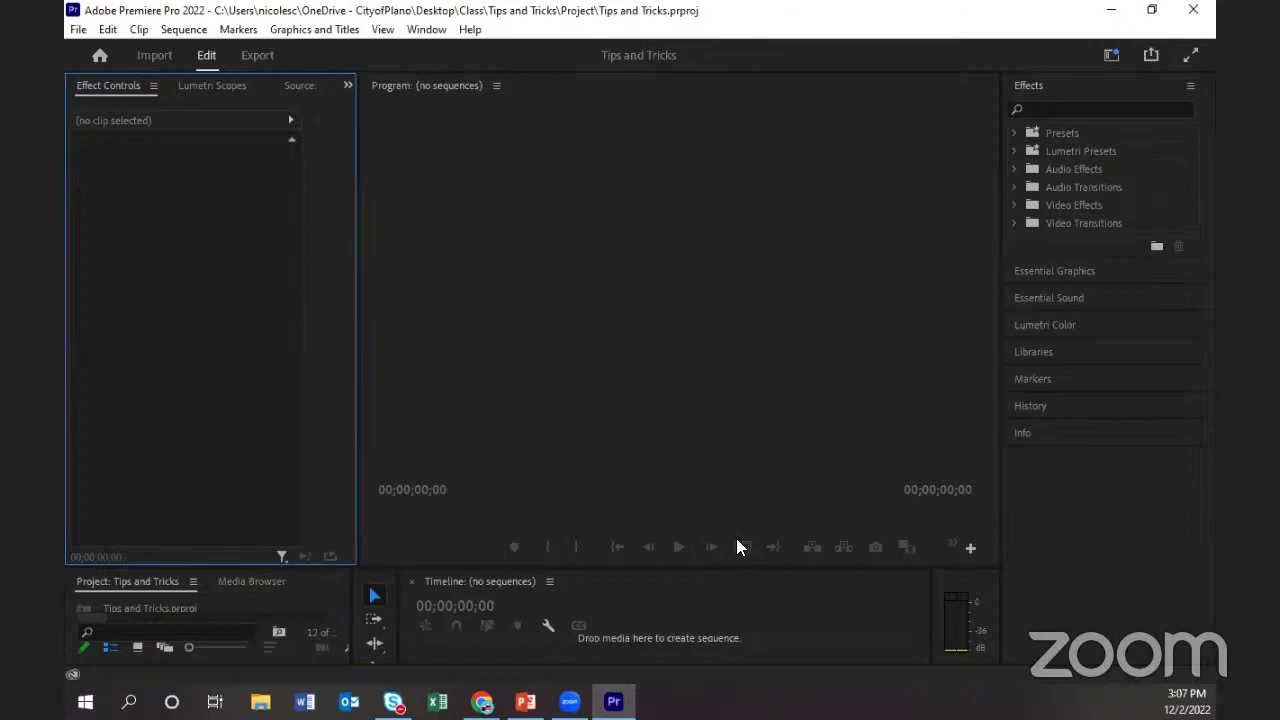
left_click(748, 586)
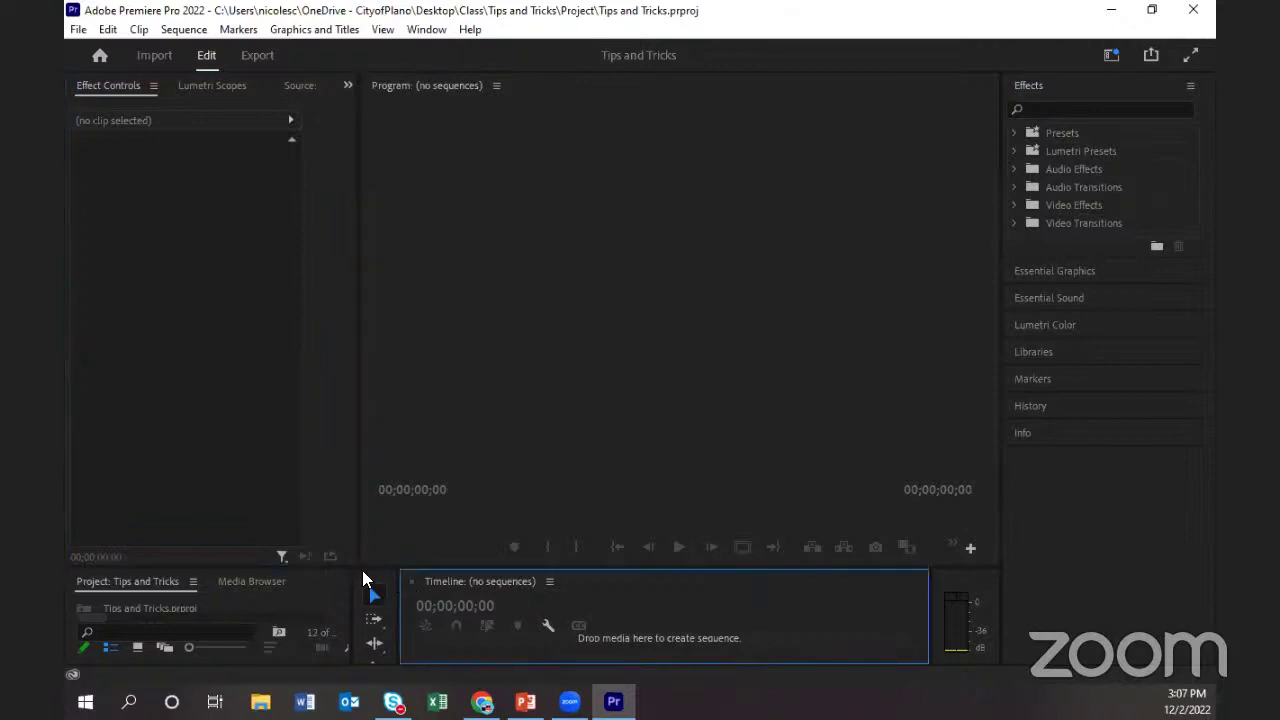
left_click(367, 575)
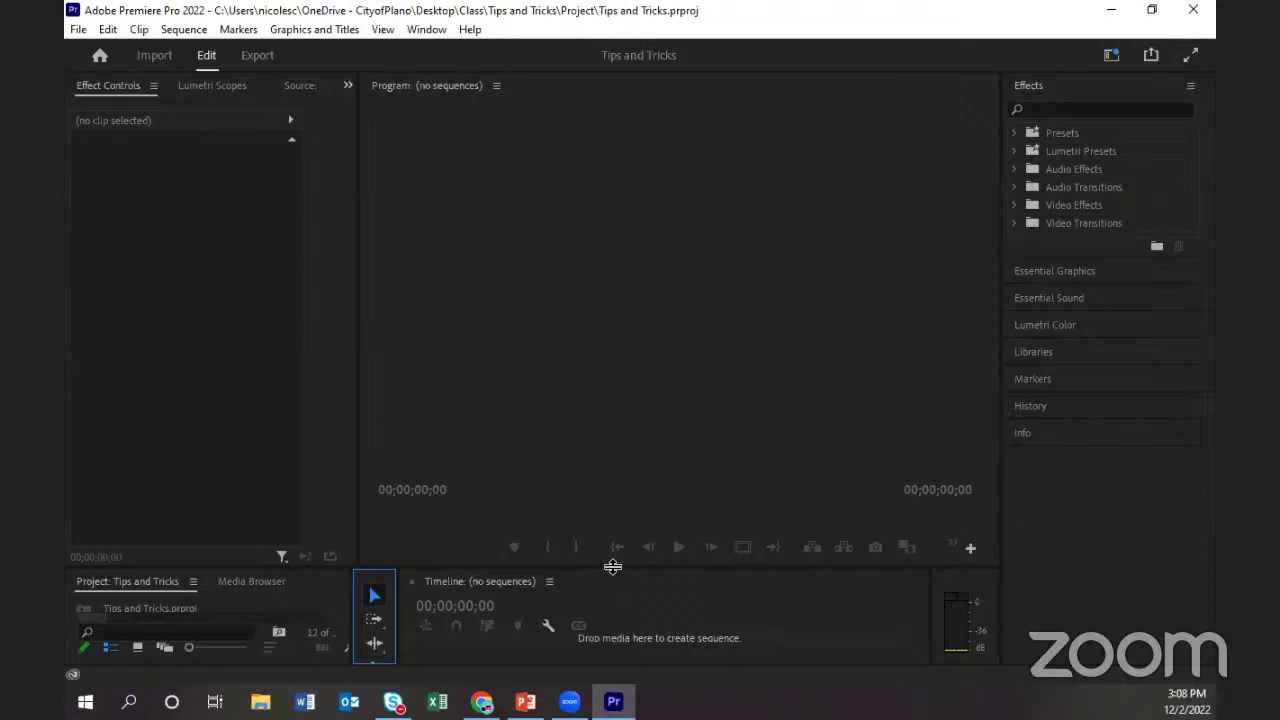
Make the Timeline and Project panels taller, narrow Effect Controls slightly and widen the Effects panel slightly.
left_click_drag(613, 567, 587, 433)
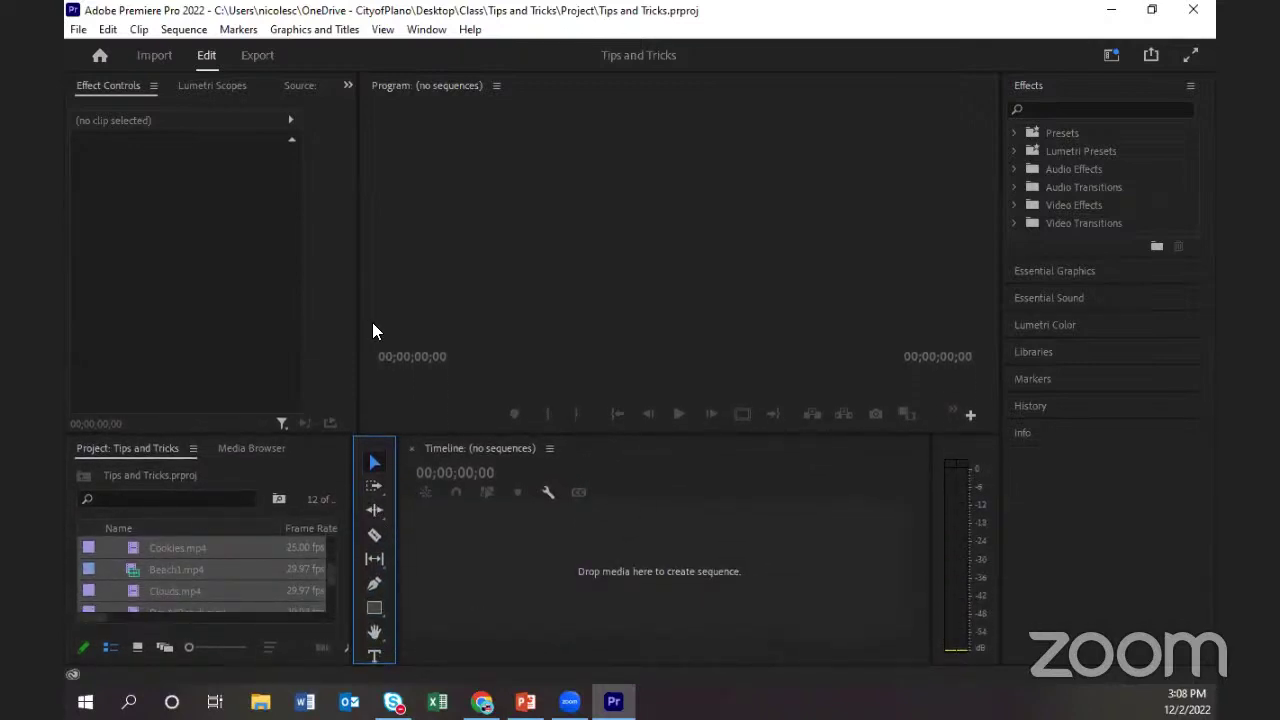
mouse_move(356, 320)
left_mouse_down()
mouse_move(429, 323)
mouse_move(353, 331)
left_mouse_up()
mouse_move(1001, 271)
left_mouse_down()
mouse_move(960, 270)
mouse_move(989, 277)
left_mouse_up()
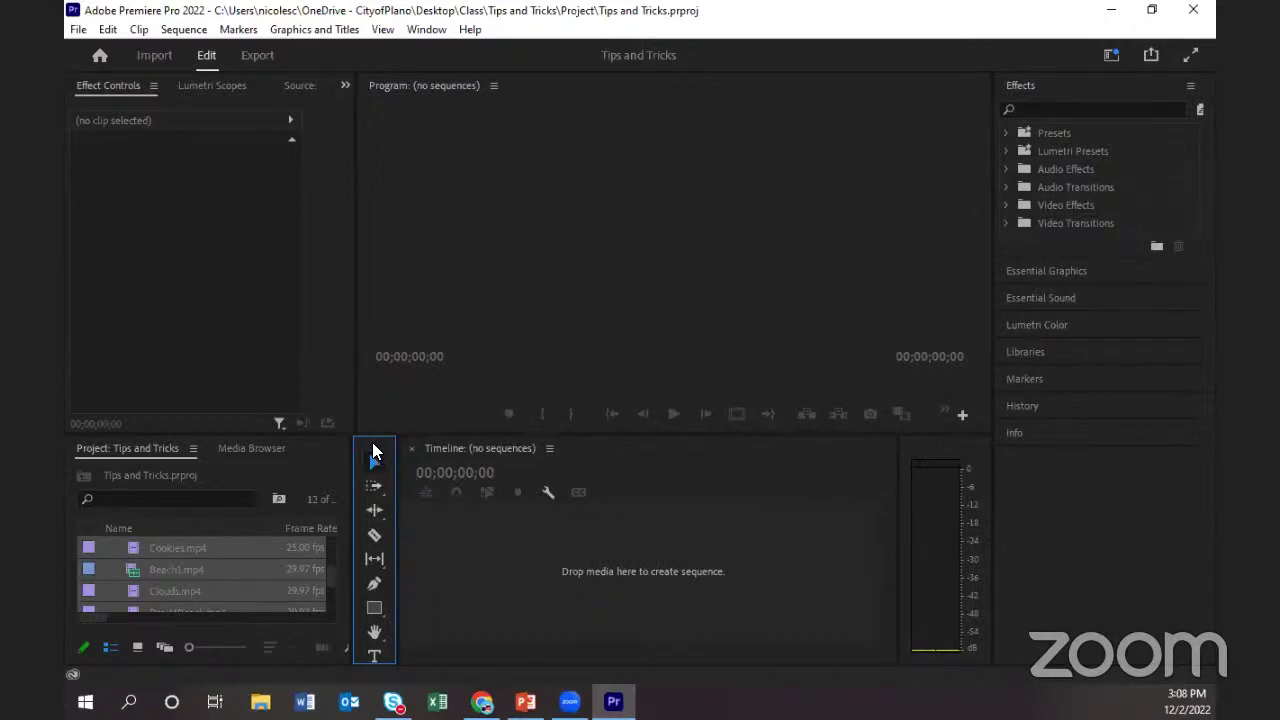
Dock the Tools panel beneath the Timeline and reduce its height to a single row.
left_click_drag(372, 455, 431, 543)
left_click_drag(420, 548, 513, 650)
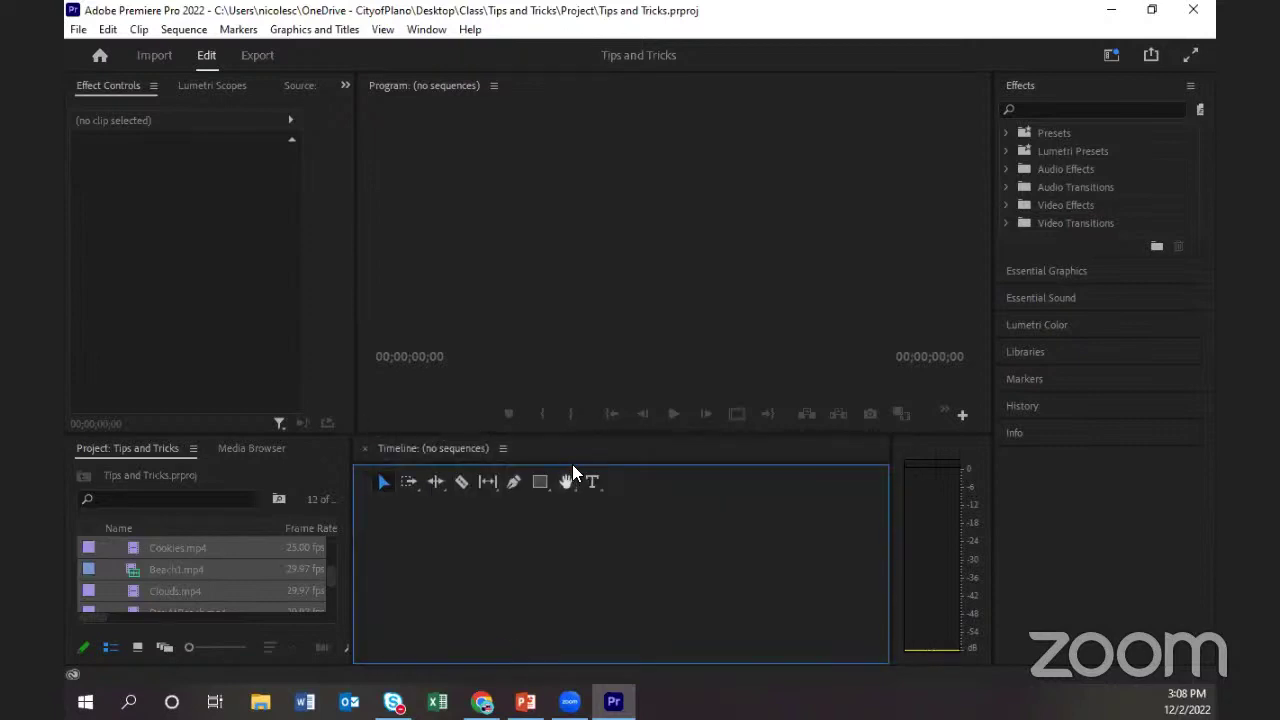
left_click_drag(573, 462, 594, 628)
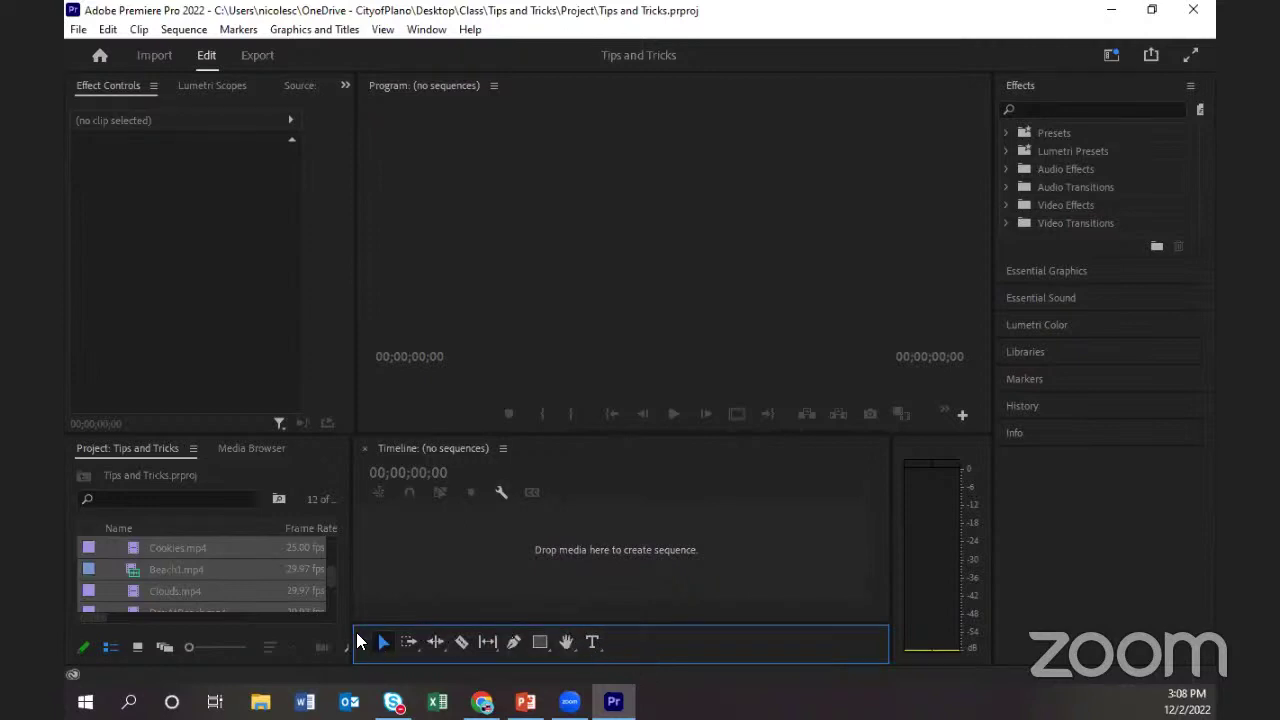
Dock the Tools panel between the Project and Timeline panels and narrow it to a single column.
left_click_drag(357, 634, 366, 577)
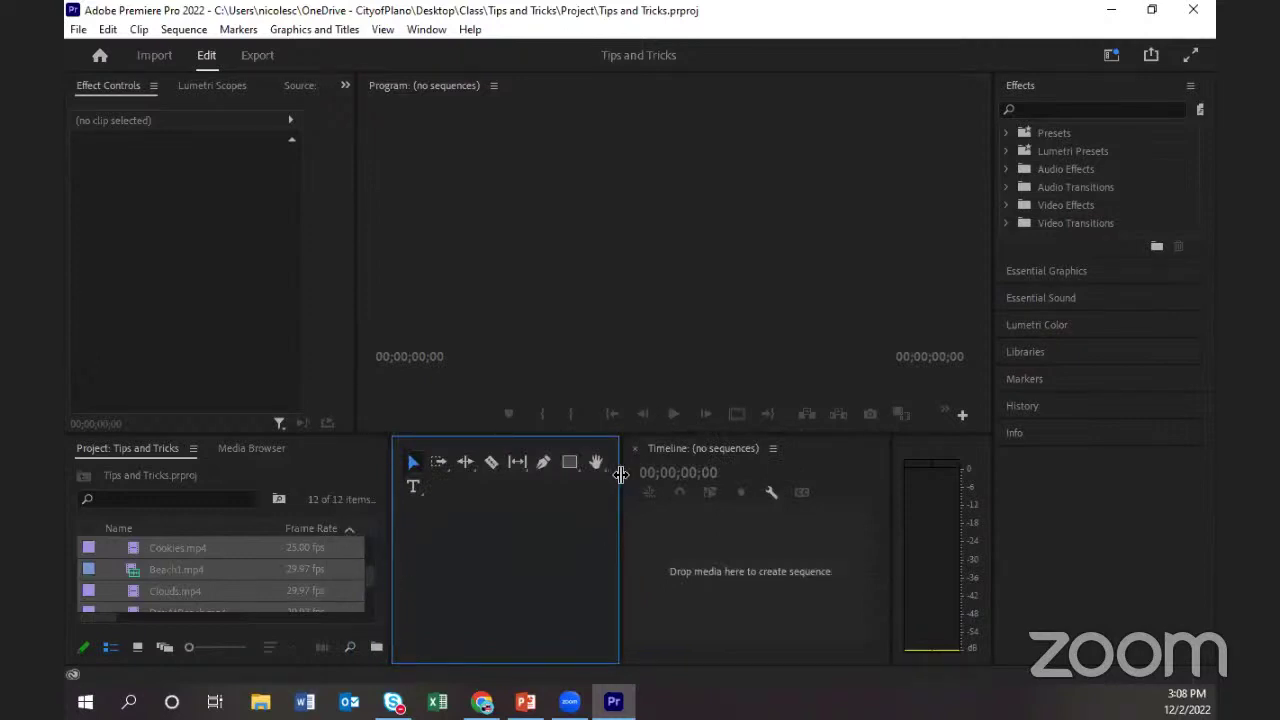
left_click_drag(626, 510, 430, 514)
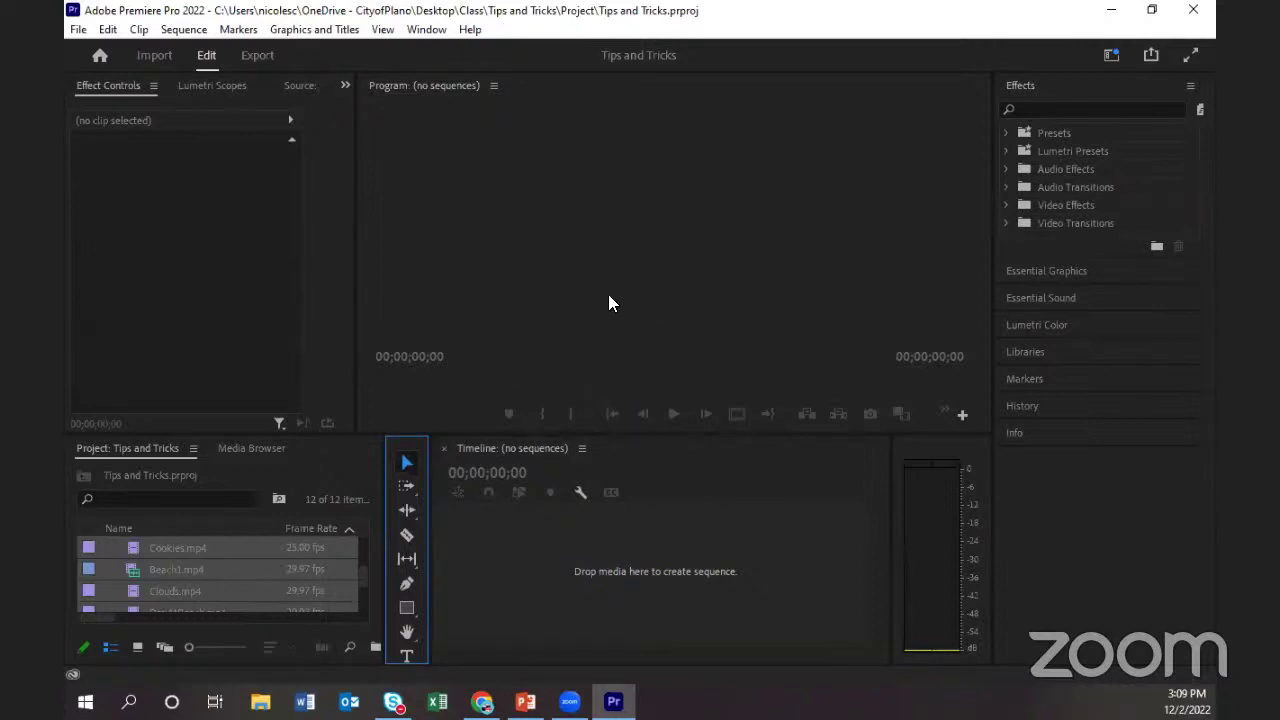
Switch to the Captions and Graphics workspace and widen its Effect Controls panel.
left_click(427, 30)
mouse_move(446, 75)
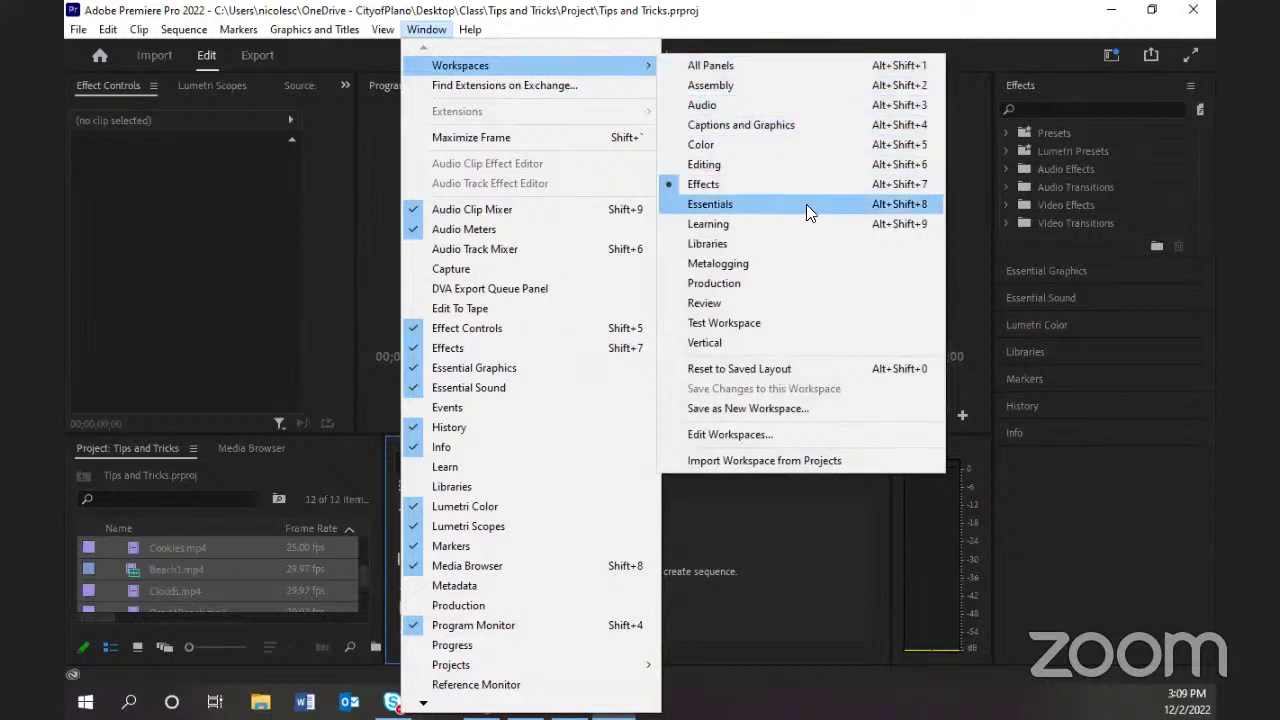
left_click(742, 124)
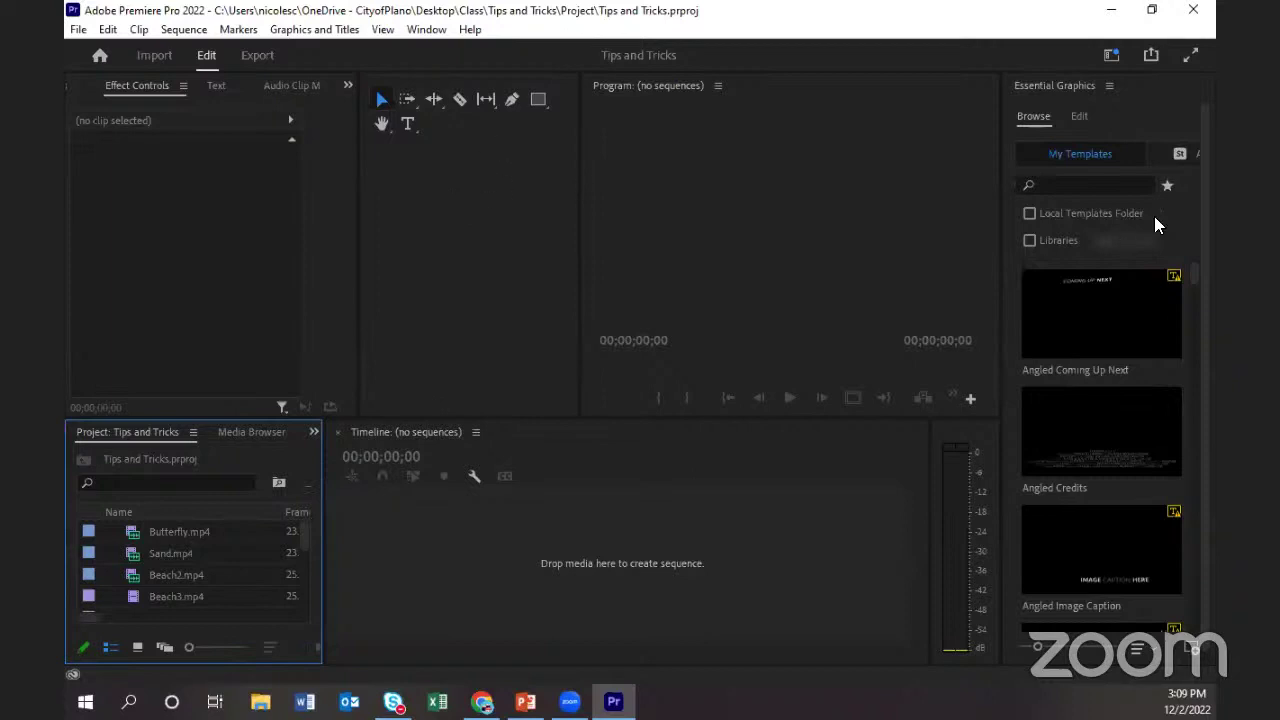
mouse_move(1069, 330)
left_click_drag(356, 200, 396, 200)
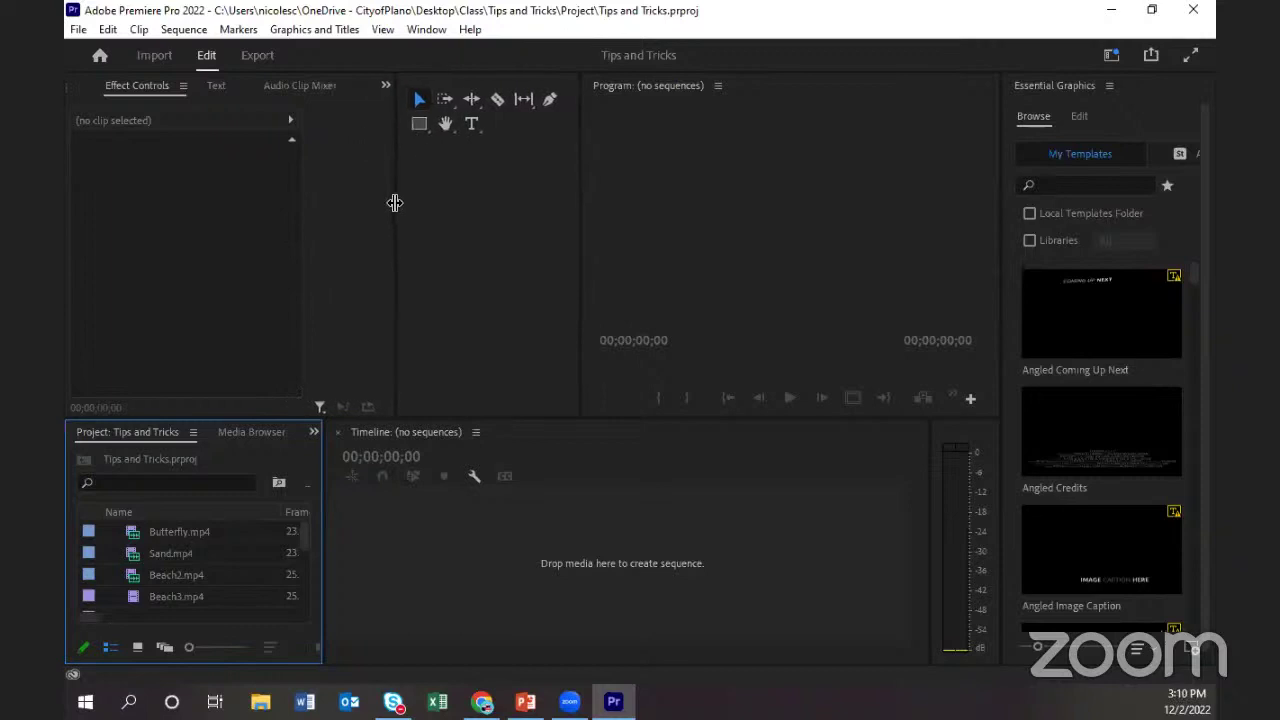
Switch to the Color workspace.
left_click(426, 30)
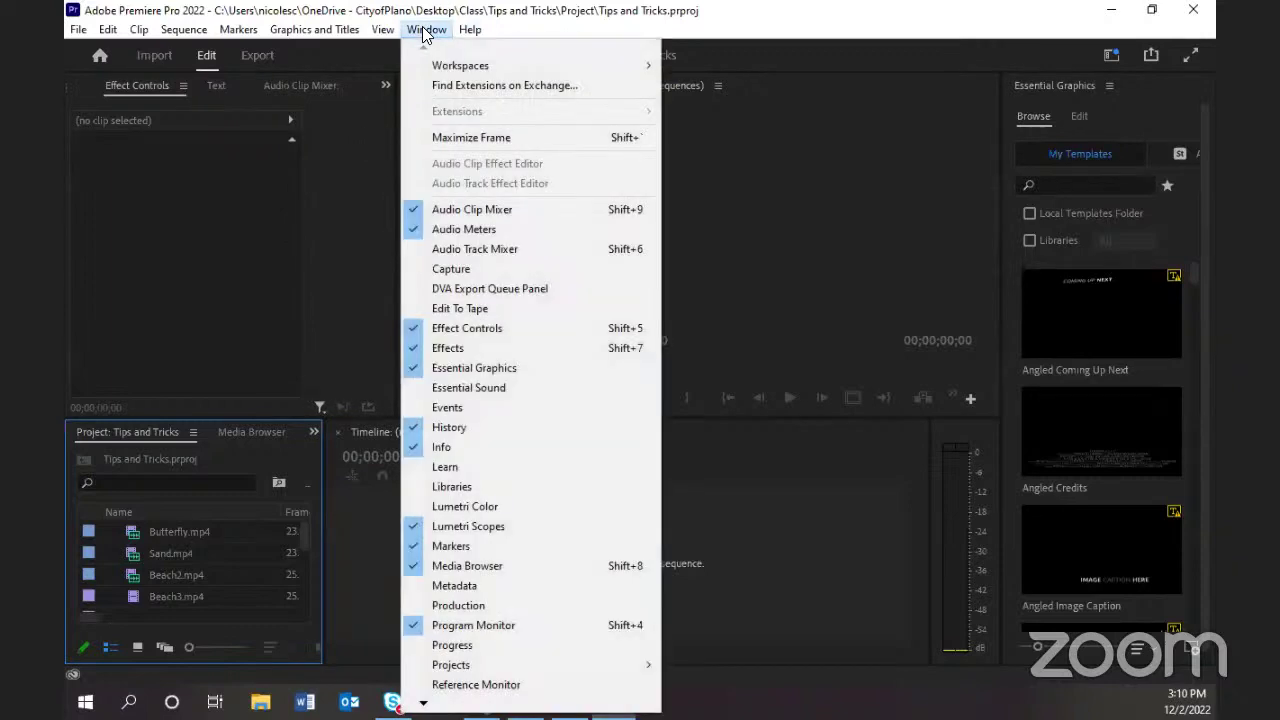
mouse_move(492, 70)
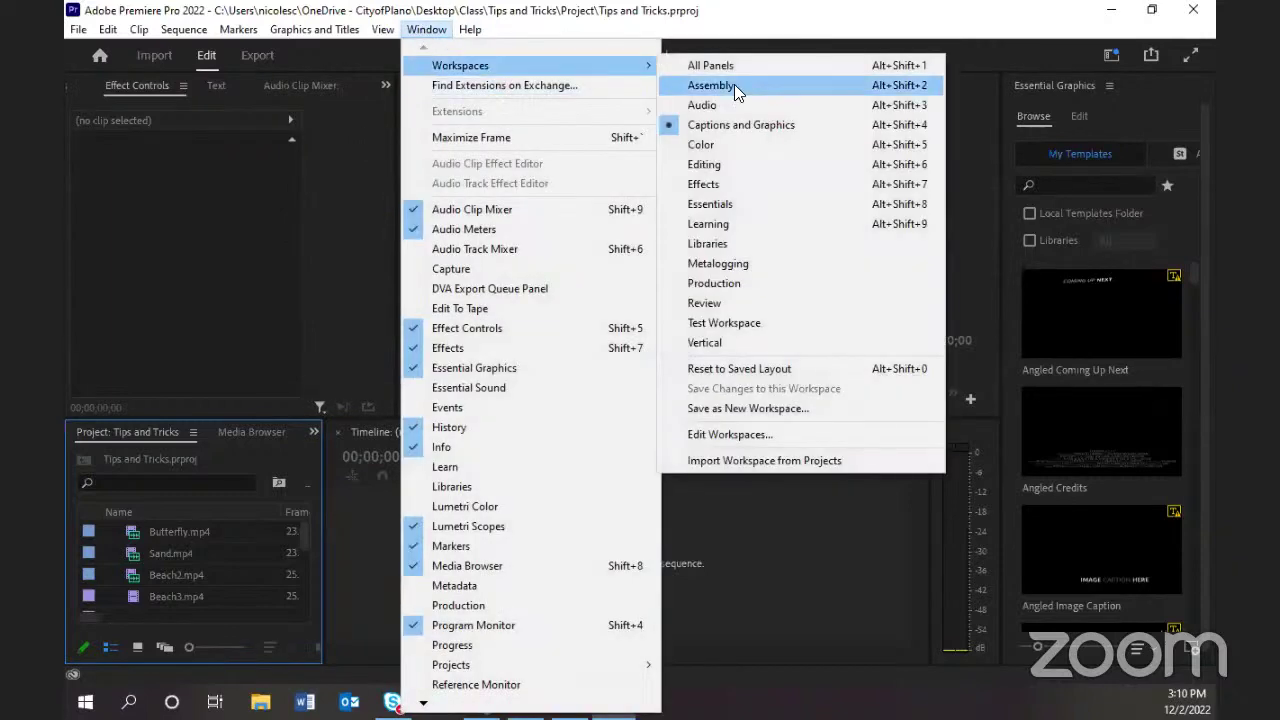
left_click(740, 144)
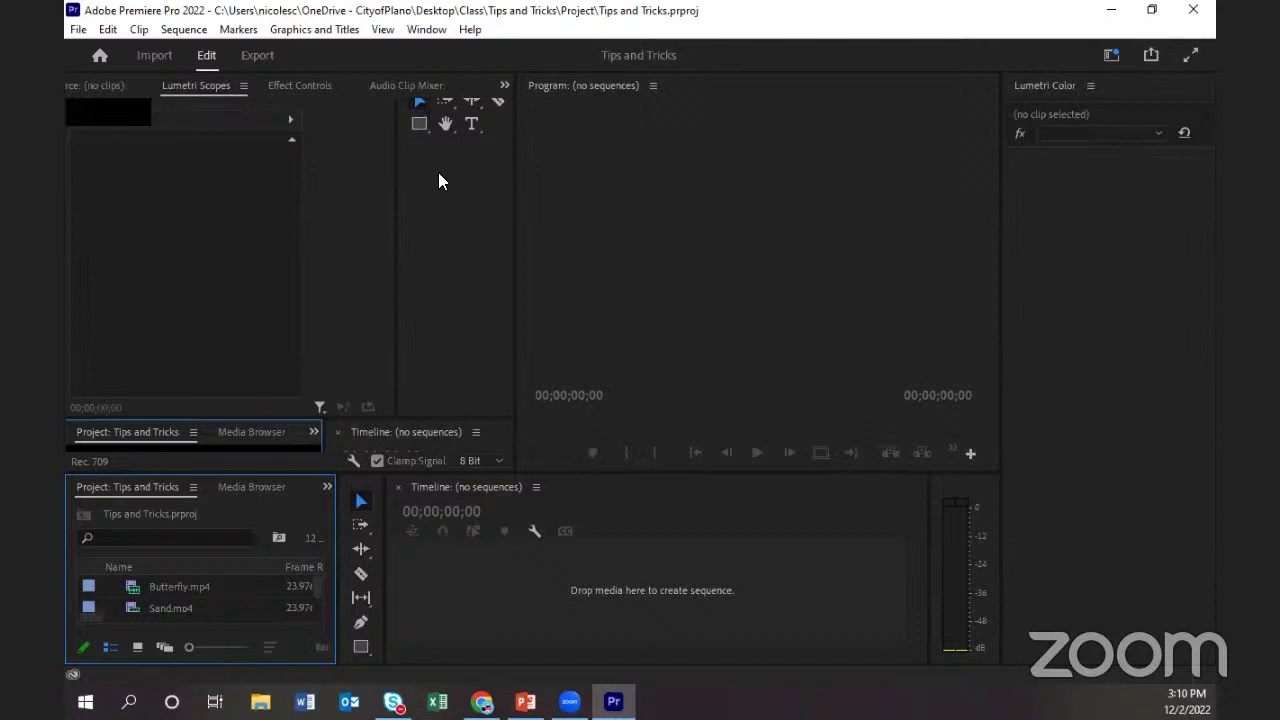
Switch to the Editing workspace and widen the panel group containing Lumetri Color.
left_click(427, 30)
mouse_move(438, 60)
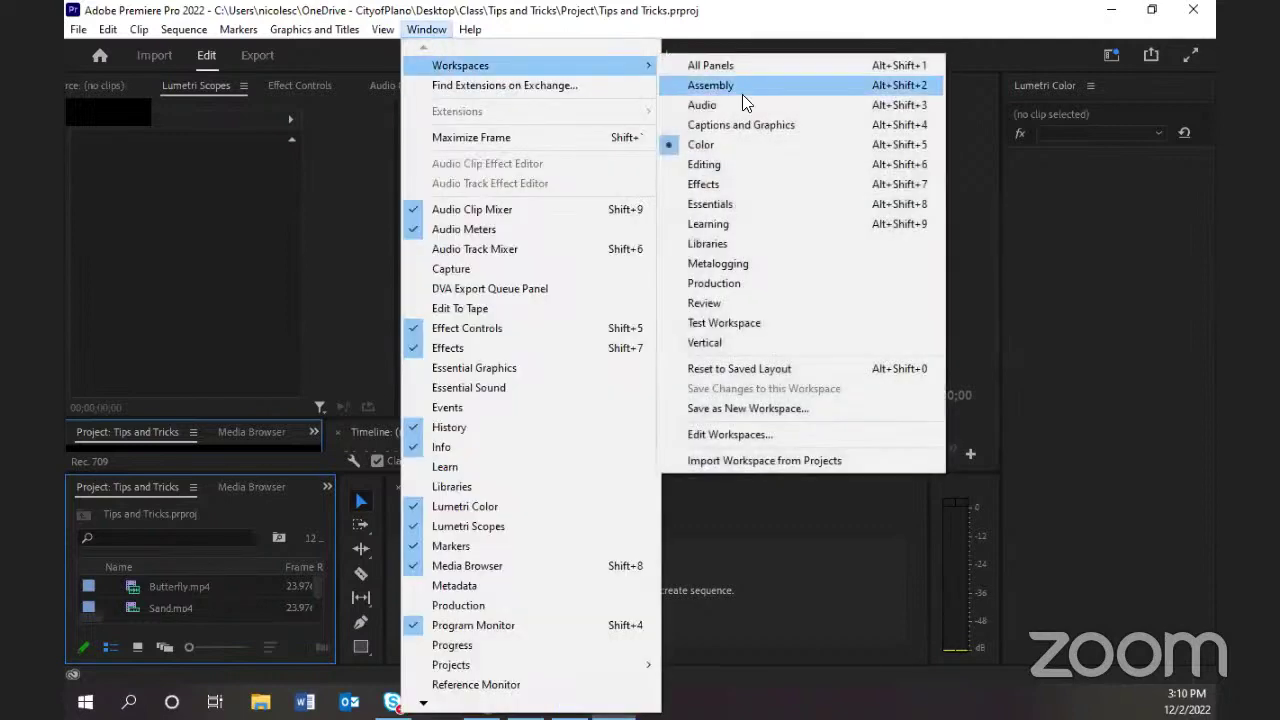
left_click(730, 170)
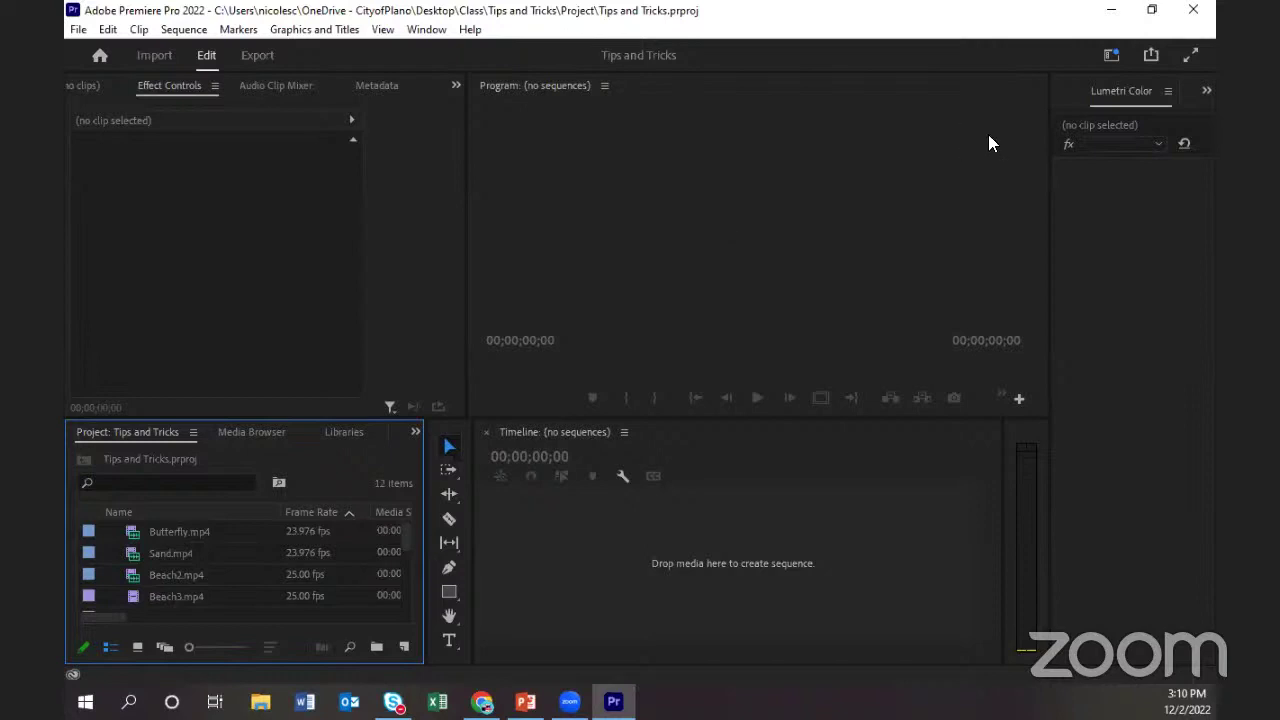
left_click_drag(1044, 189, 975, 194)
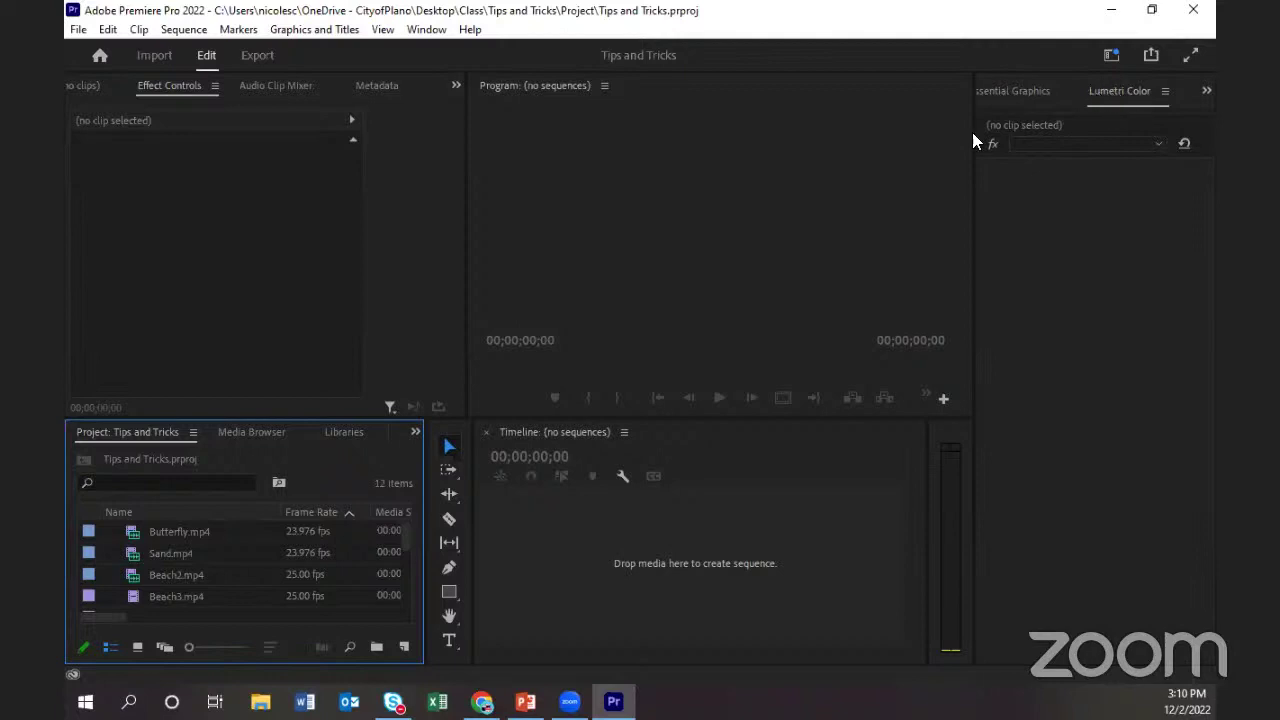
Open the Libraries panel and dock it as its own column on the far side of the Lumetri Color panel.
left_click(426, 29)
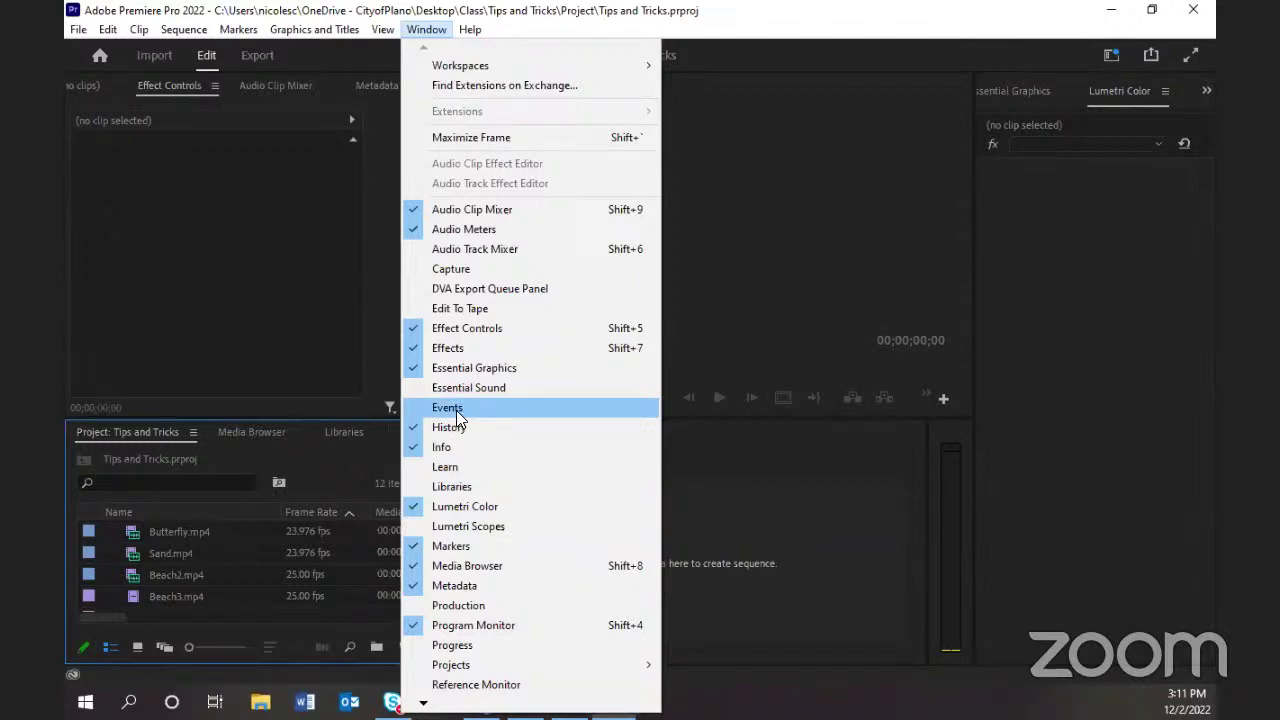
left_click(452, 486)
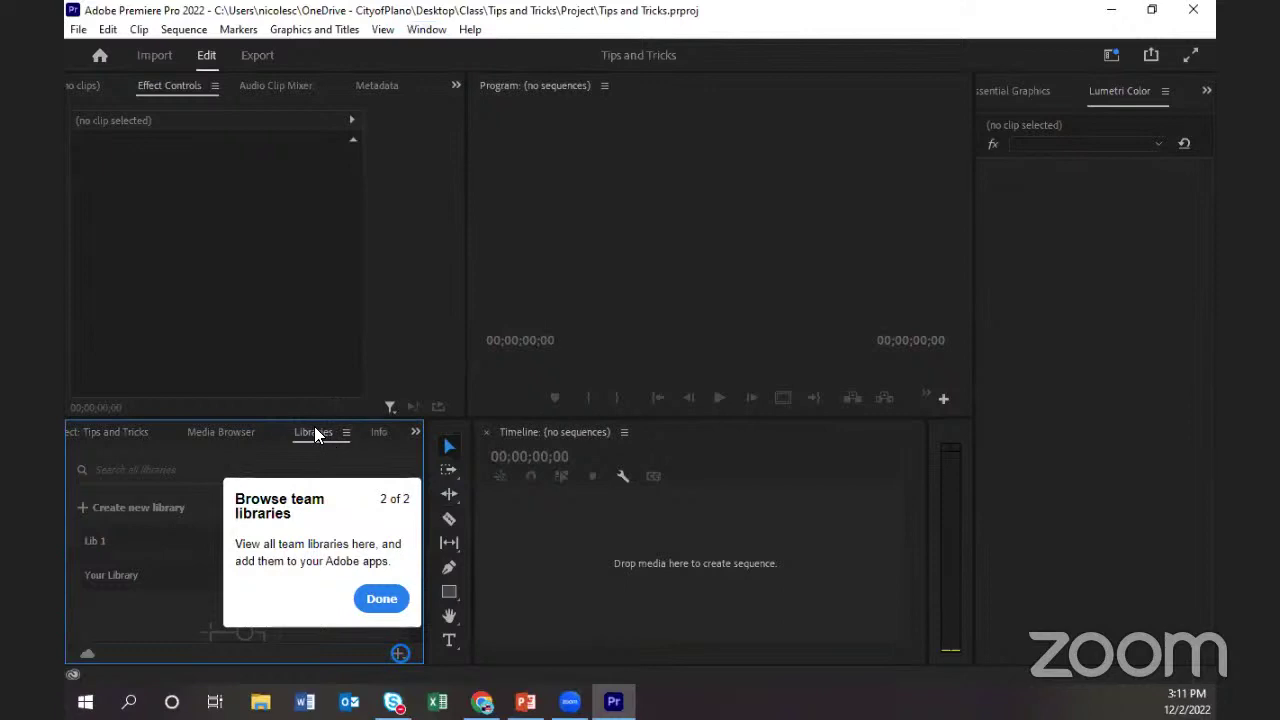
scroll(358, 442, "down", 1)
left_click_drag(336, 422, 1200, 236)
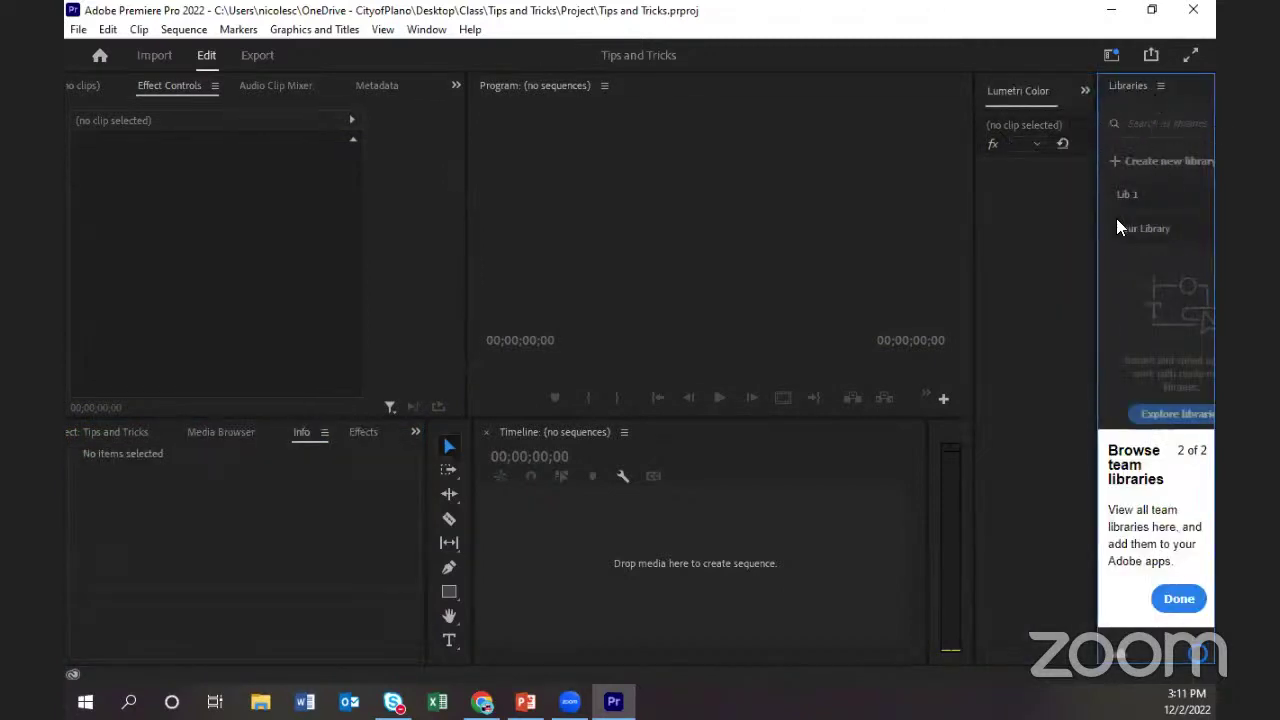
Show the Essential Graphics panel in the Lumetri Color group and narrow the Project panel group to widen the Timeline.
left_click(1021, 92)
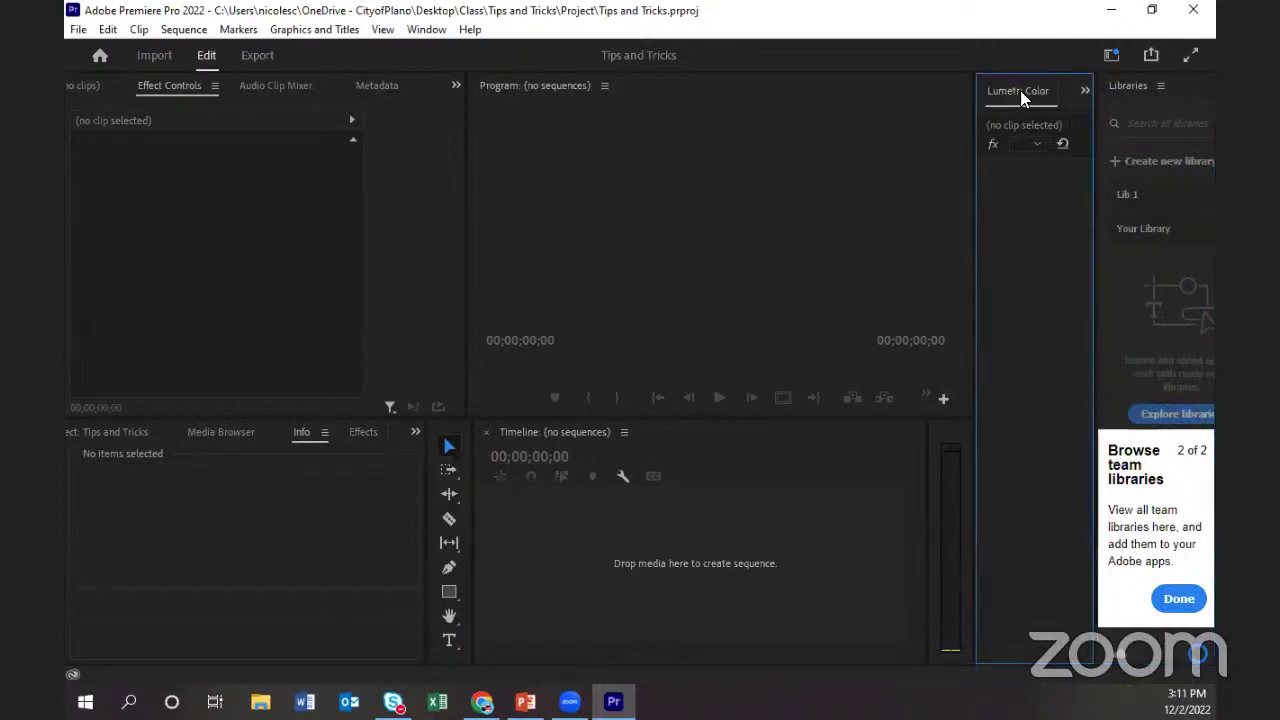
left_click(1078, 89)
left_click(1108, 122)
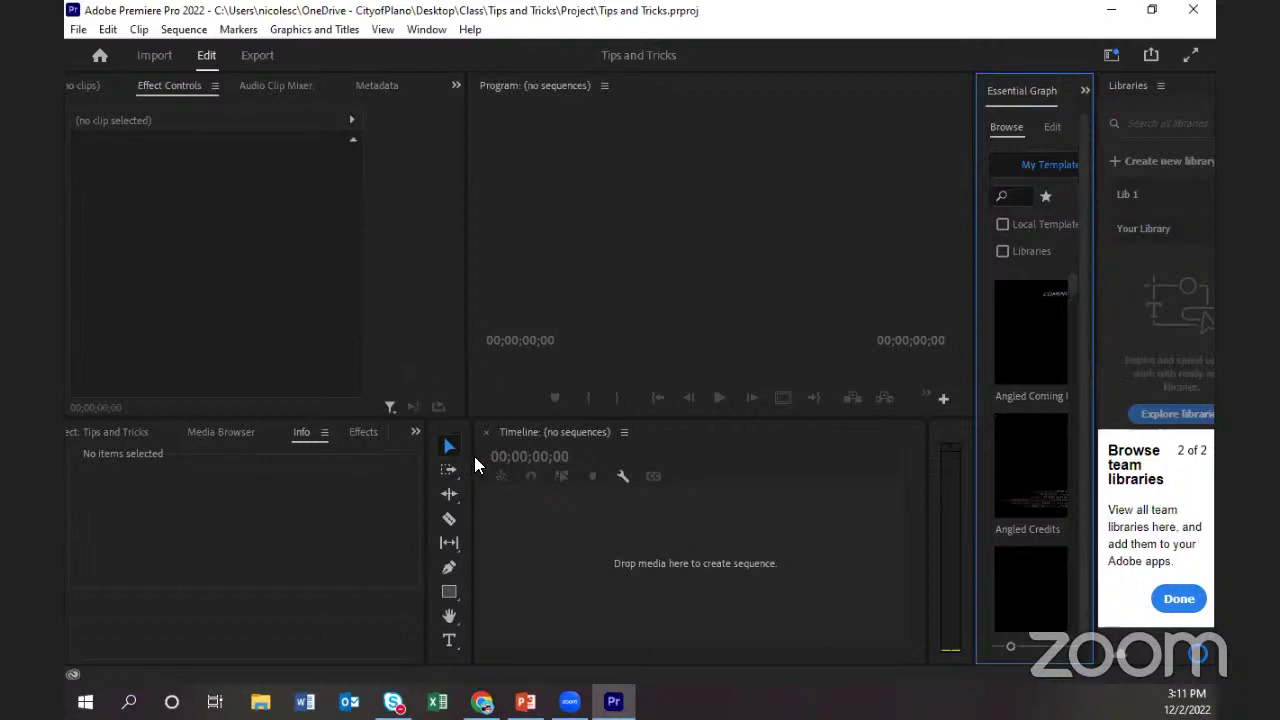
left_click_drag(472, 462, 355, 468)
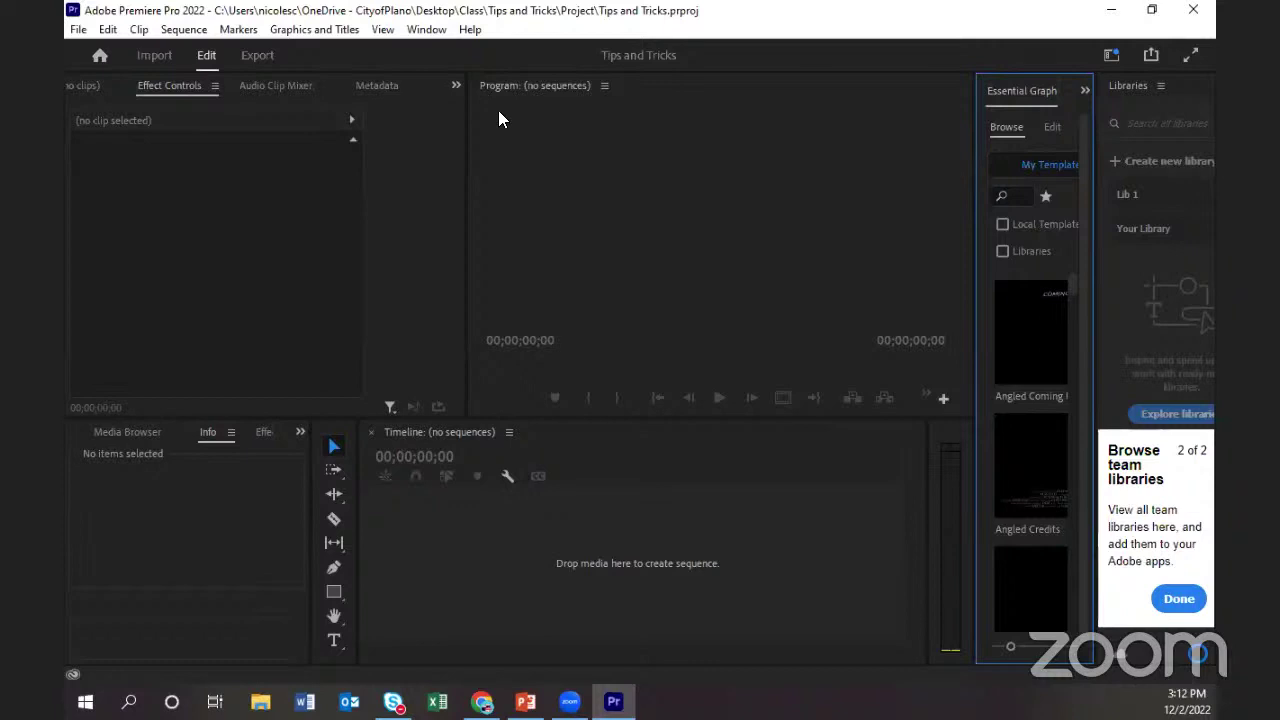
Save the current panel layout as a new workspace named Class.
left_click(428, 30)
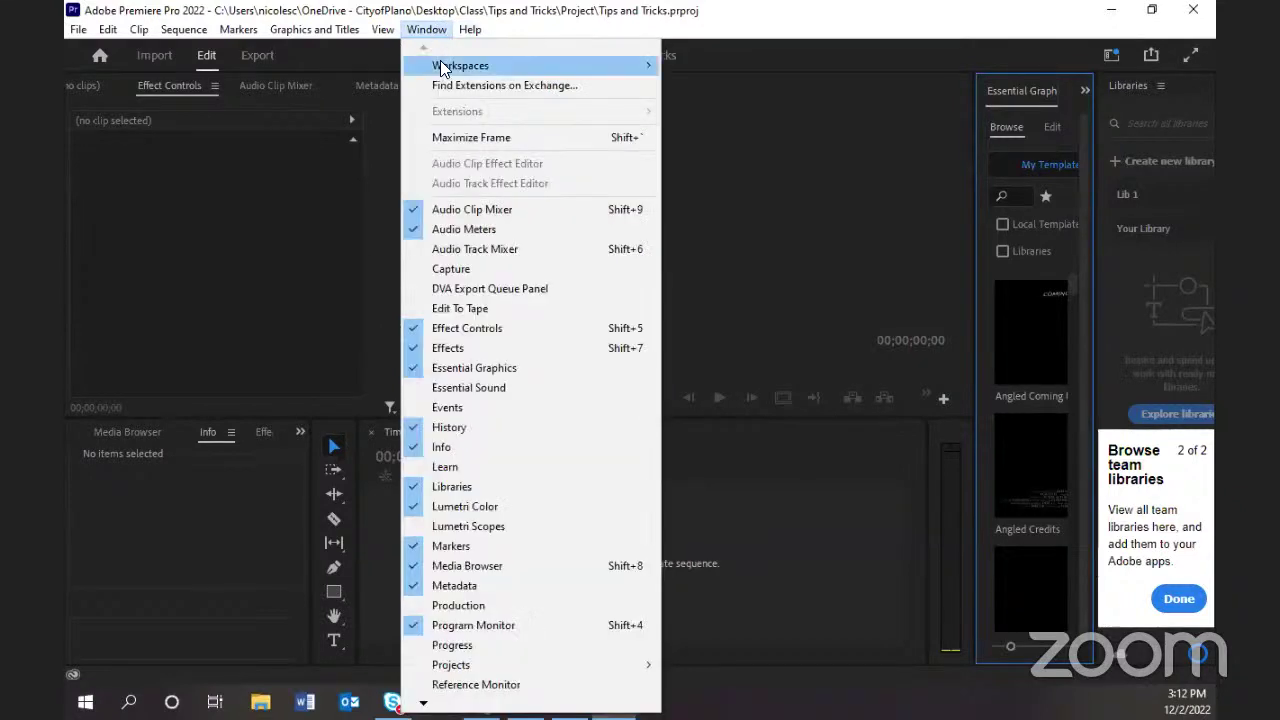
mouse_move(440, 66)
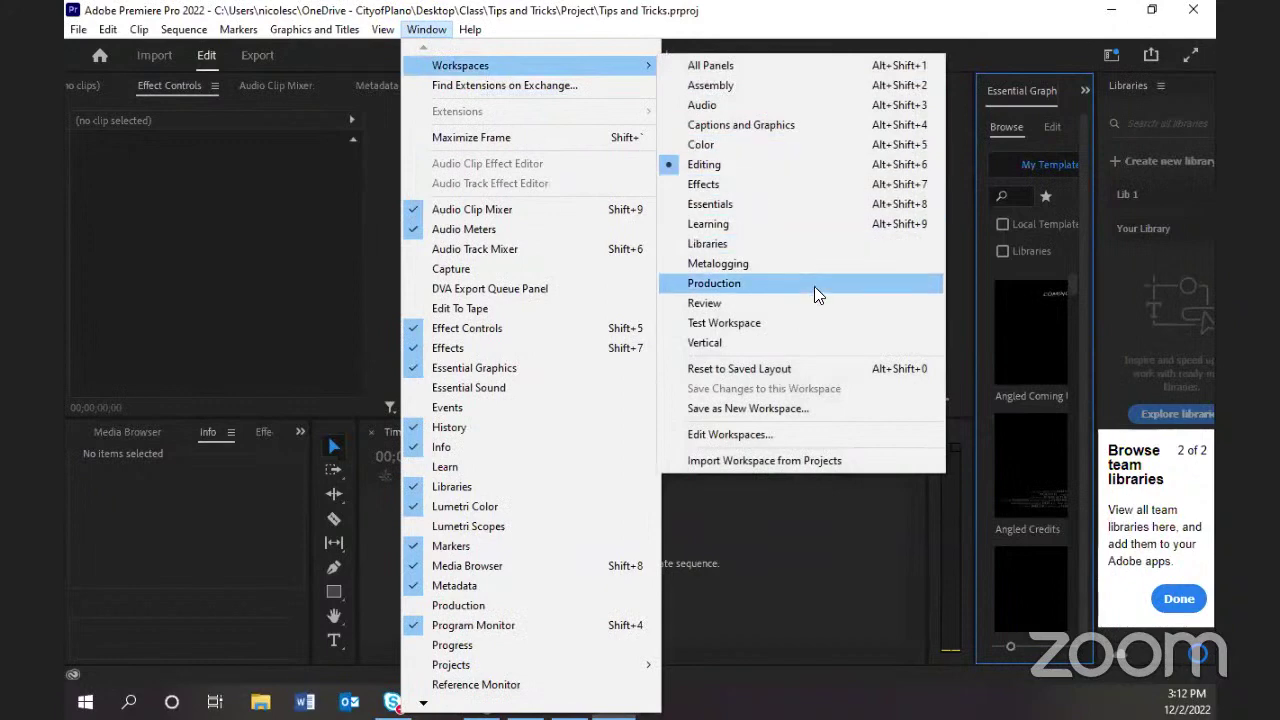
left_click(790, 410)
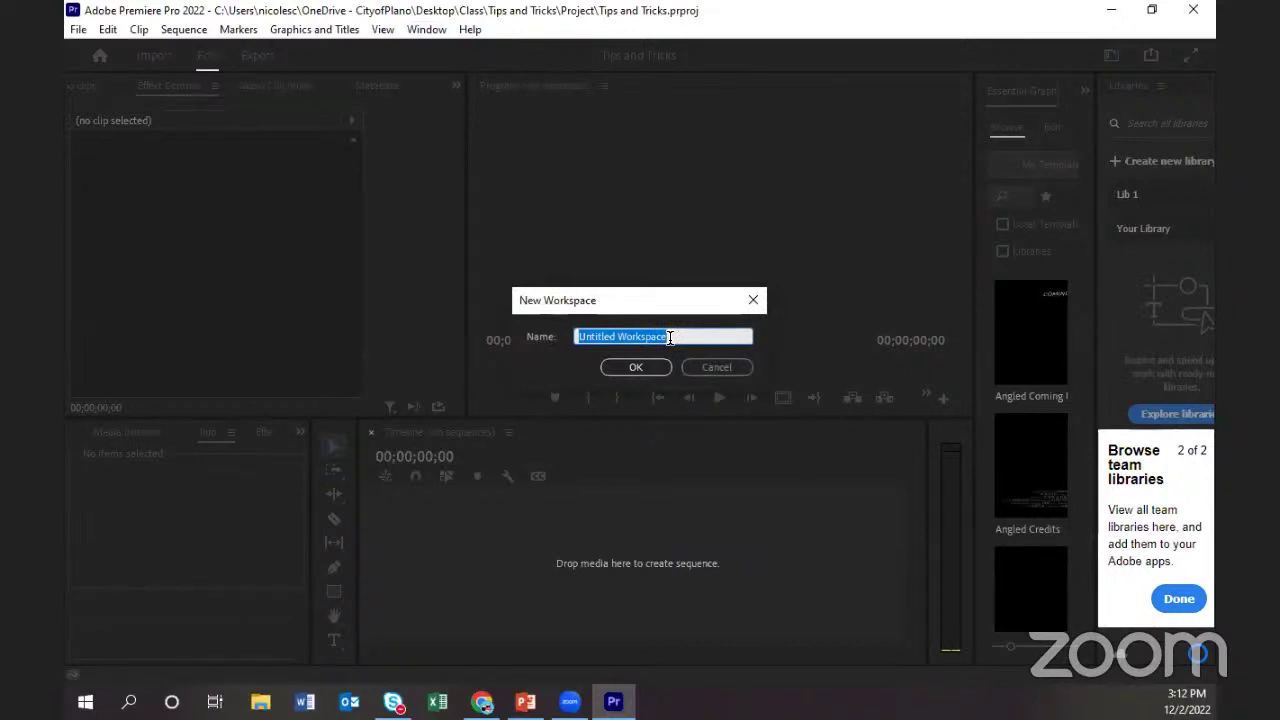
type("Clas")
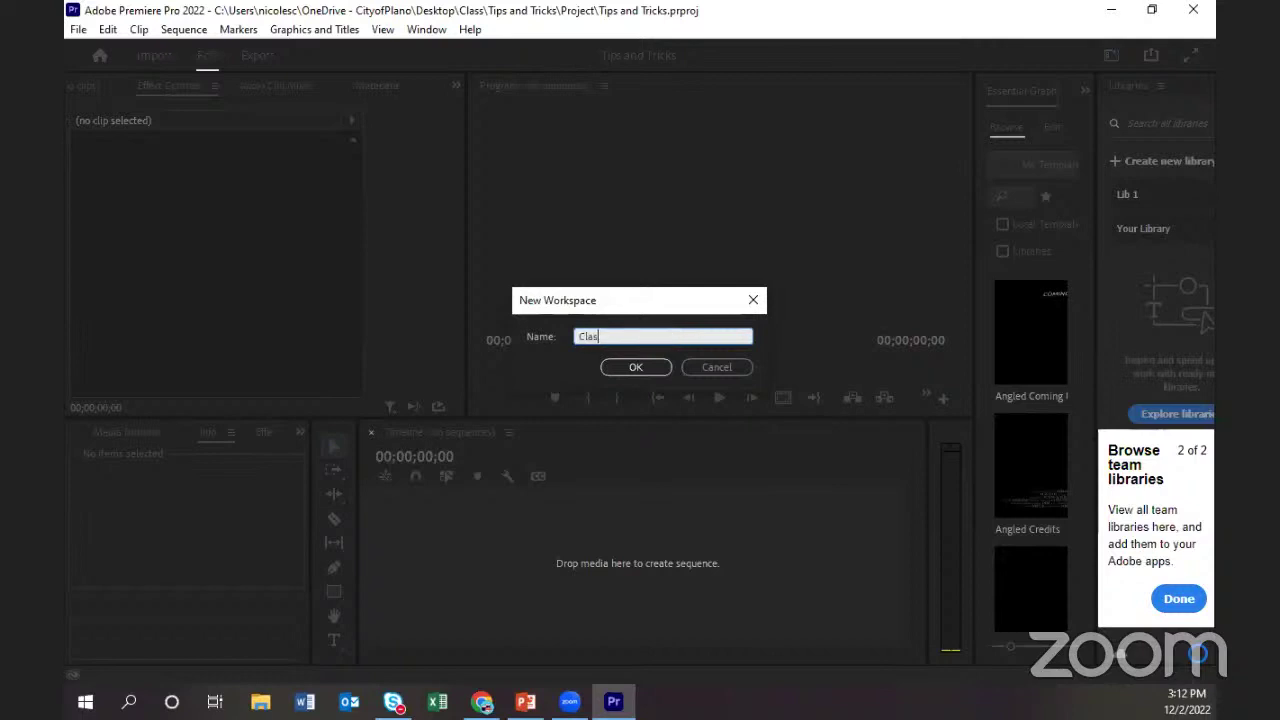
type("s")
left_click(634, 367)
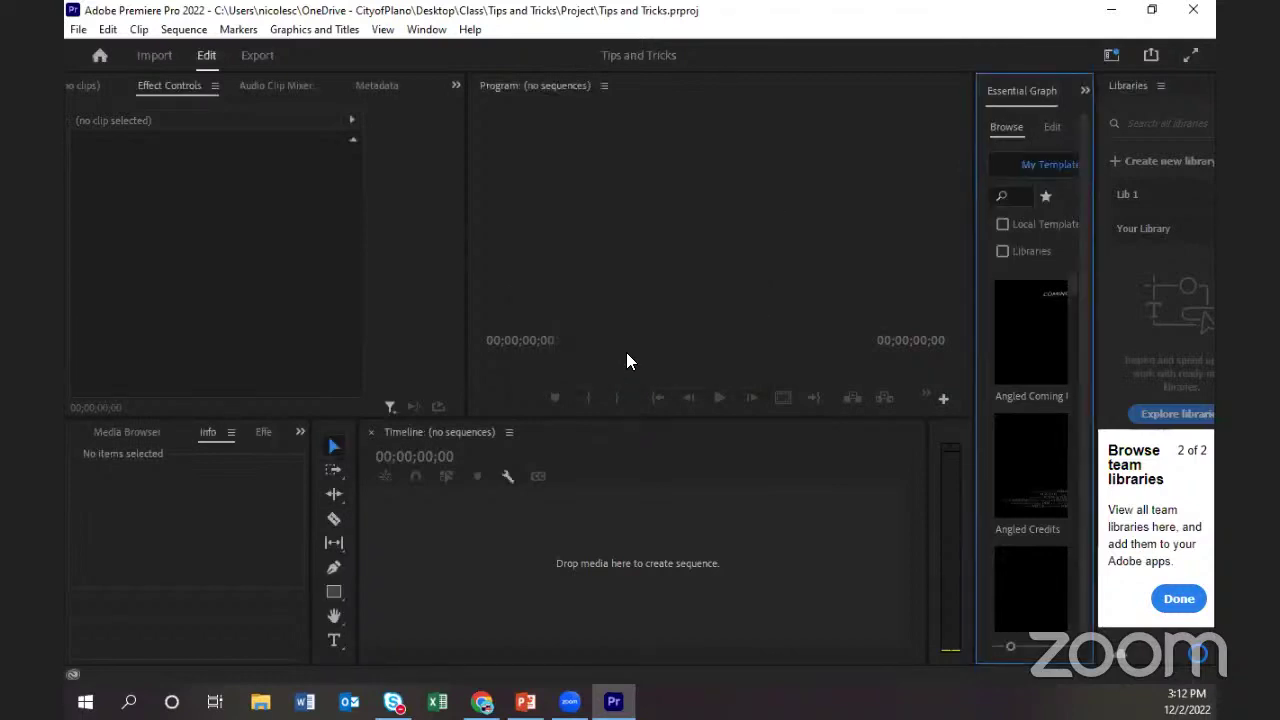
Switch from the Class workspace back to the Editing workspace.
left_click(427, 30)
mouse_move(440, 65)
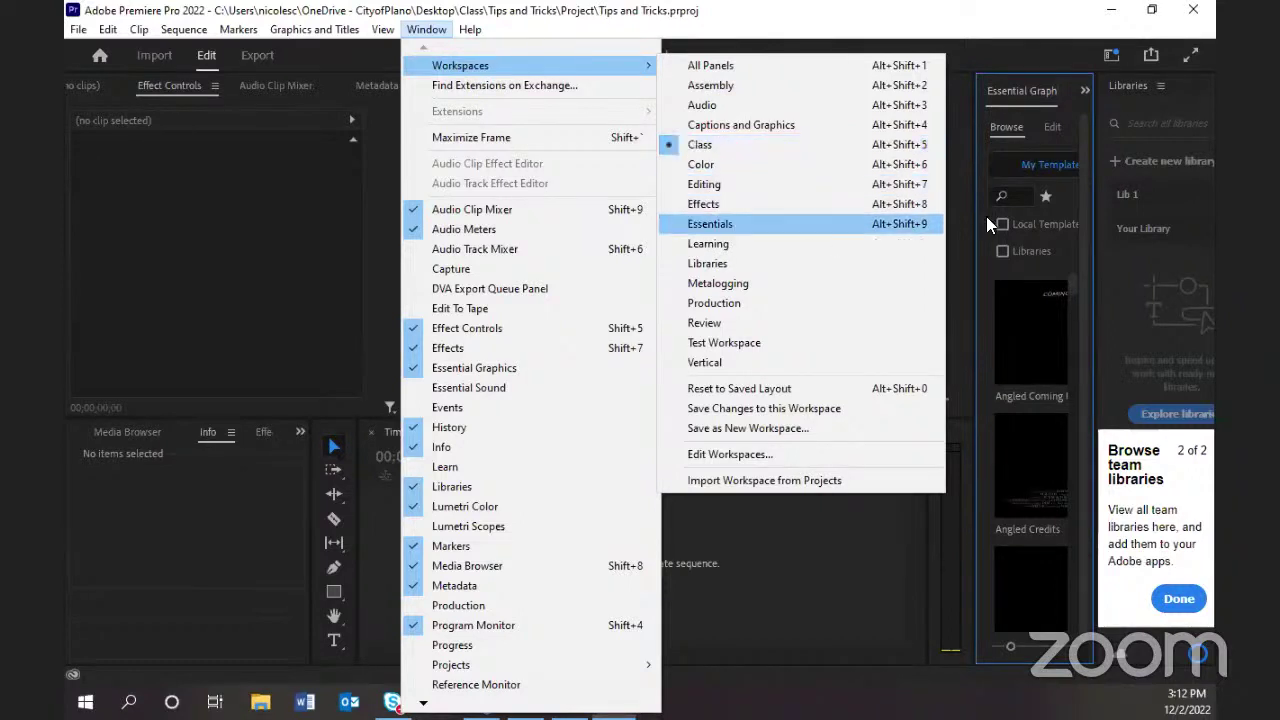
left_click(731, 184)
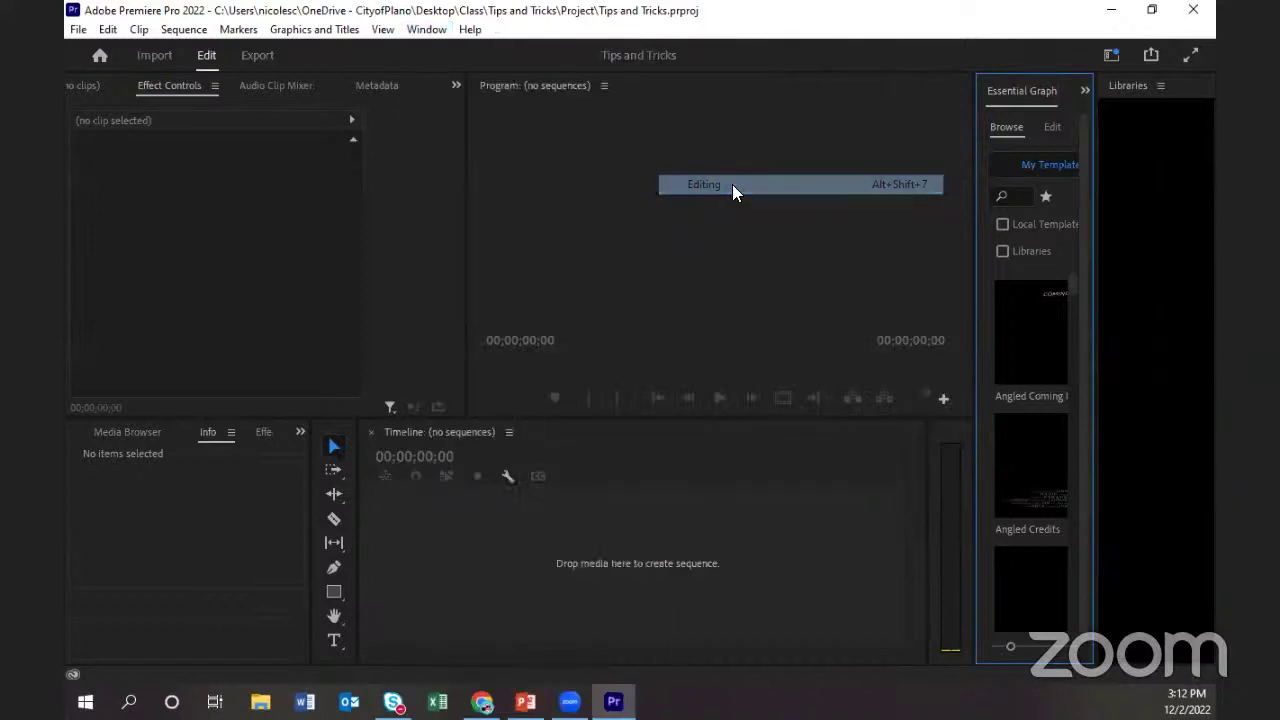
Narrow the Libraries panel slightly, and reset the Editing workspace to its saved layout.
left_click(1191, 90)
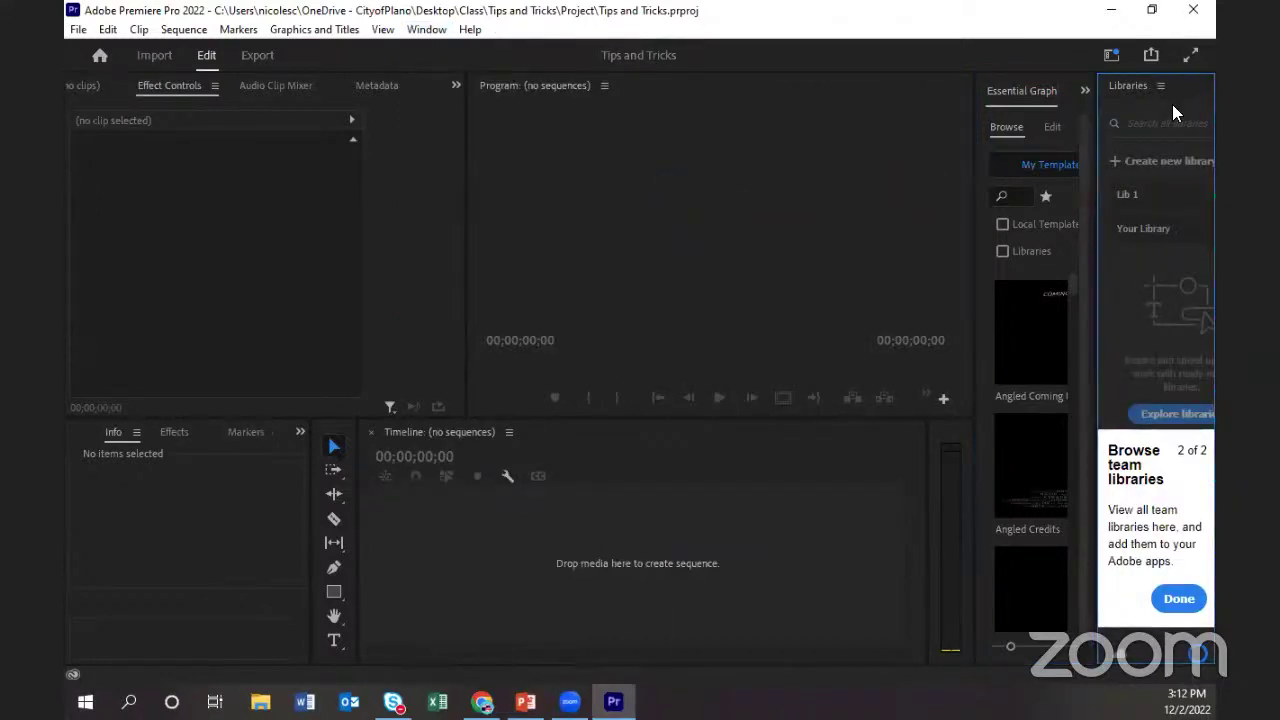
left_click_drag(1097, 161, 1142, 162)
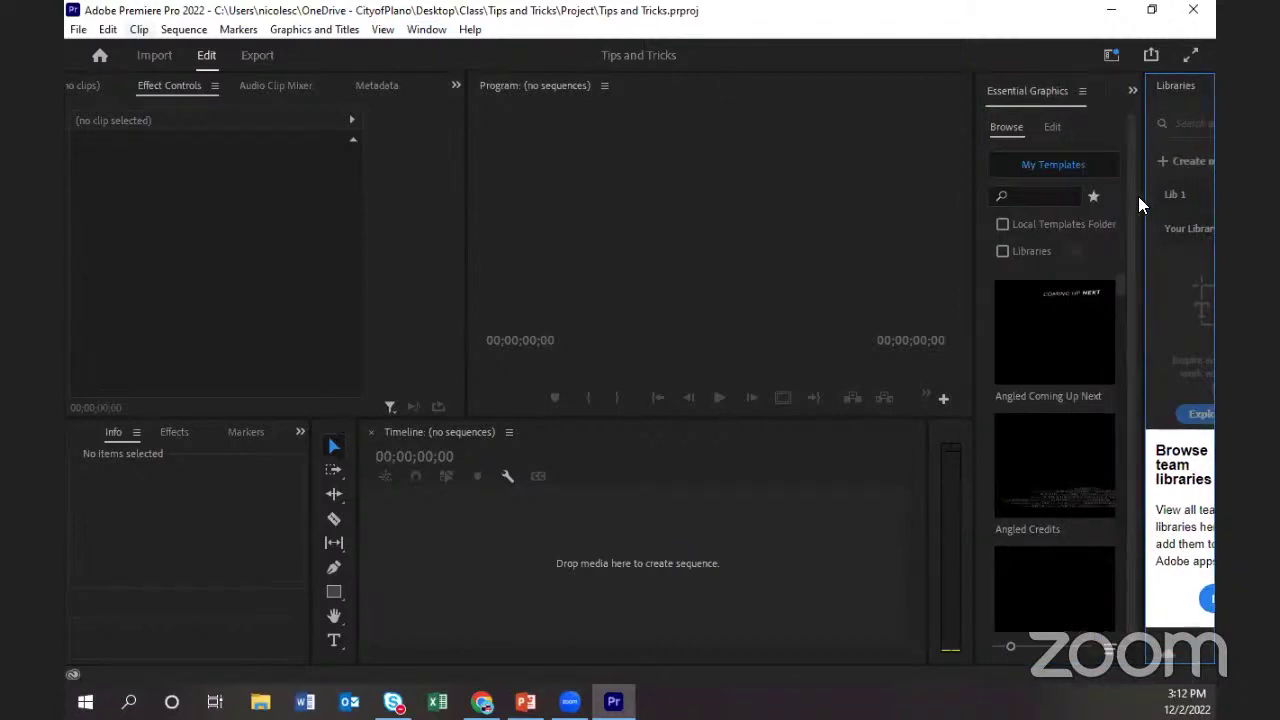
left_click_drag(1143, 197, 1118, 196)
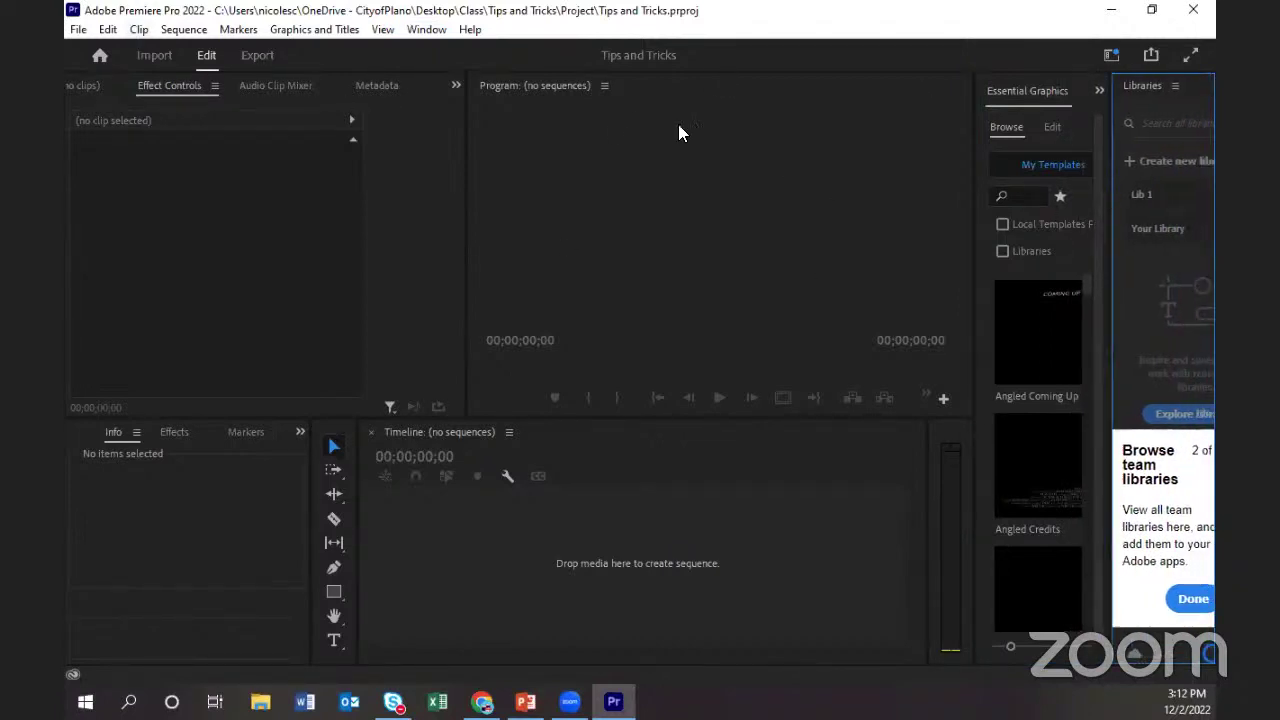
left_click(426, 29)
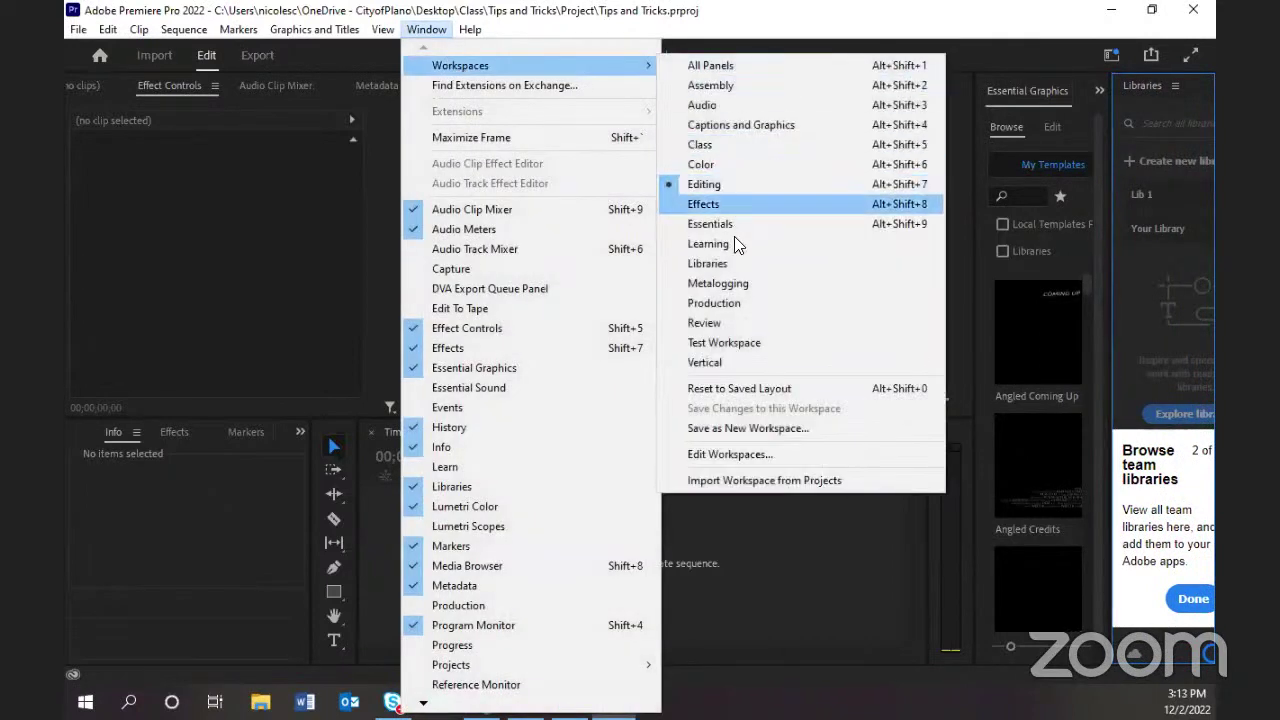
left_click(743, 390)
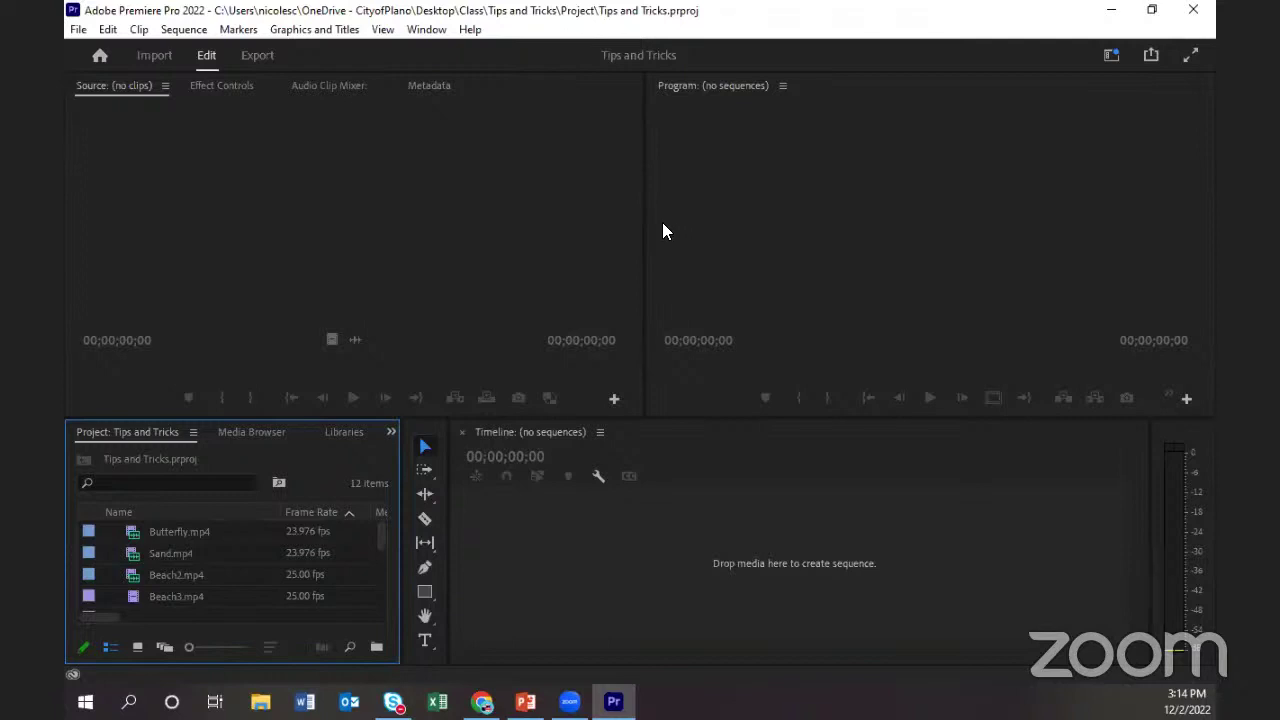
Open the Keyboard Shortcuts editor.
left_click(108, 30)
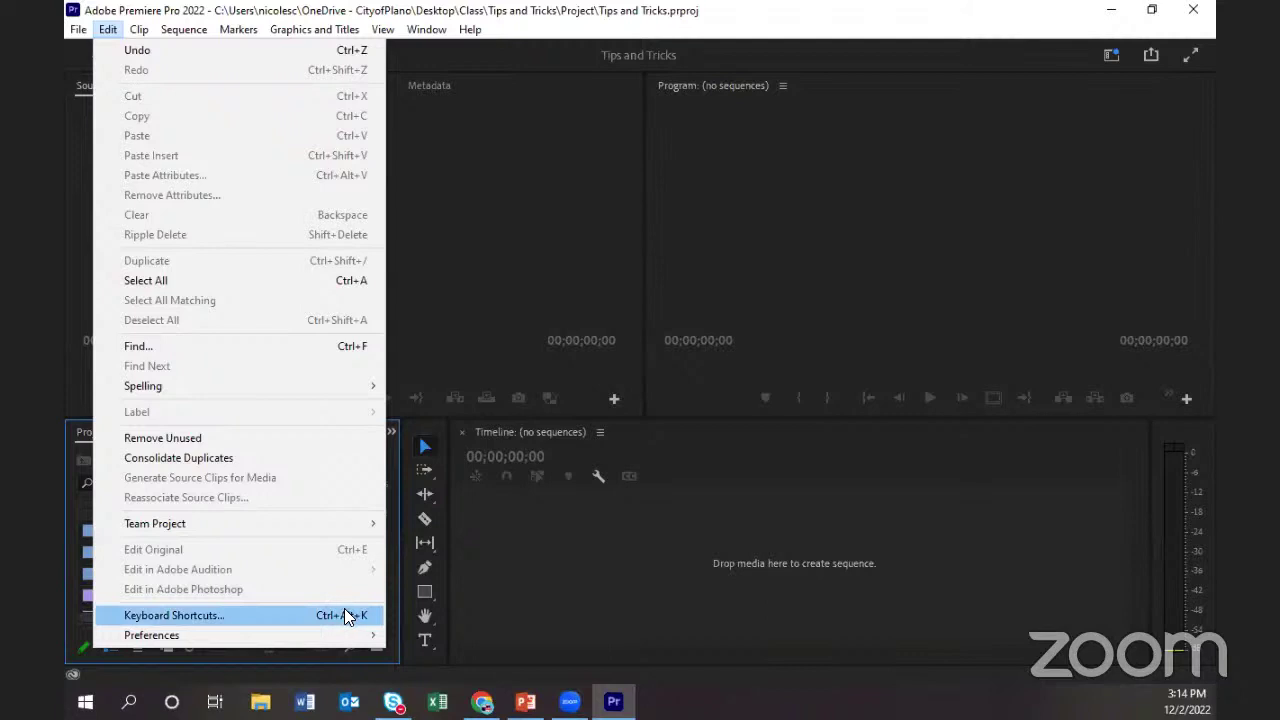
left_click(671, 429)
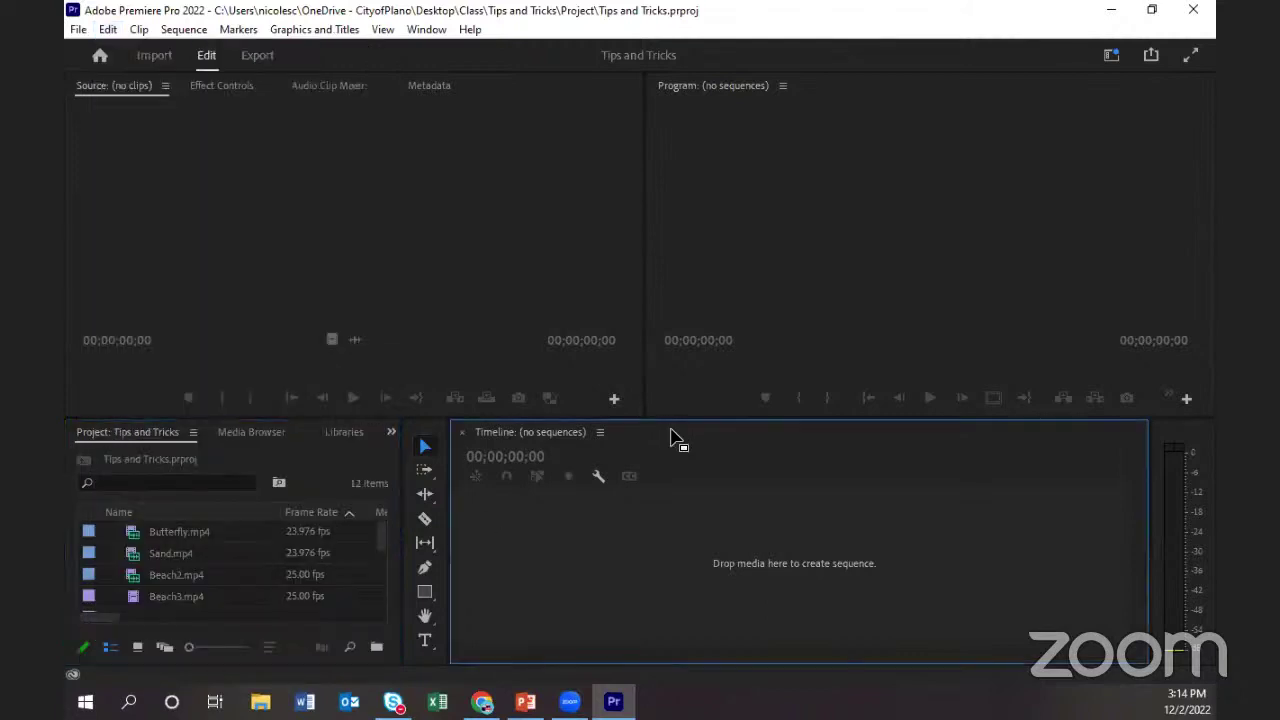
key("ctrl+alt+k")
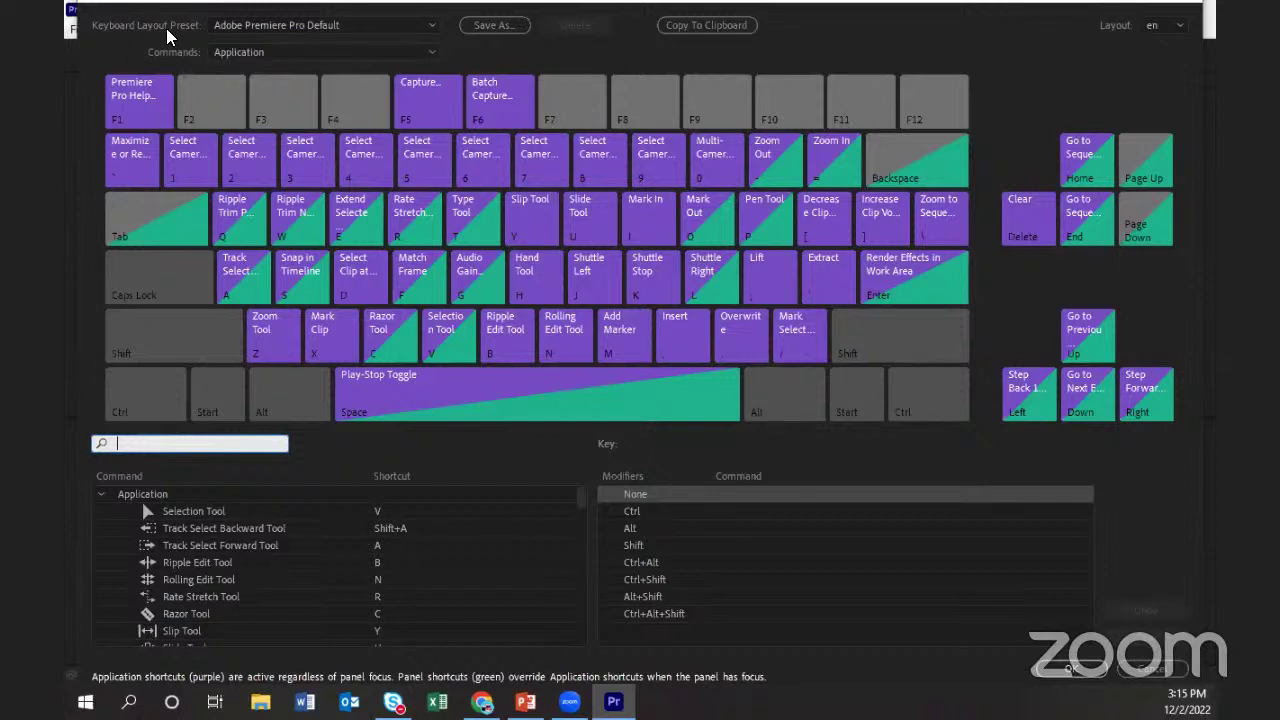
View the keyboard layout for the Lumetri Color Panel commands, and return to the Application commands.
left_click(296, 52)
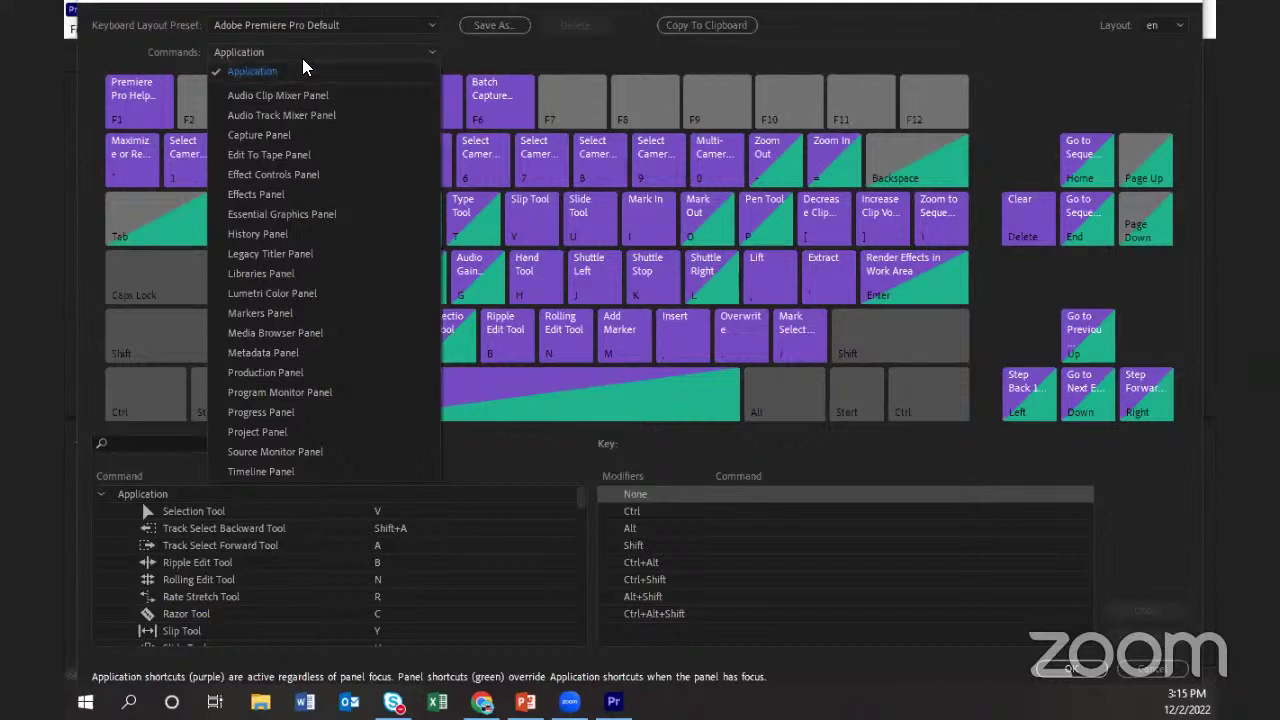
left_click(491, 57)
left_click(430, 52)
left_click(278, 294)
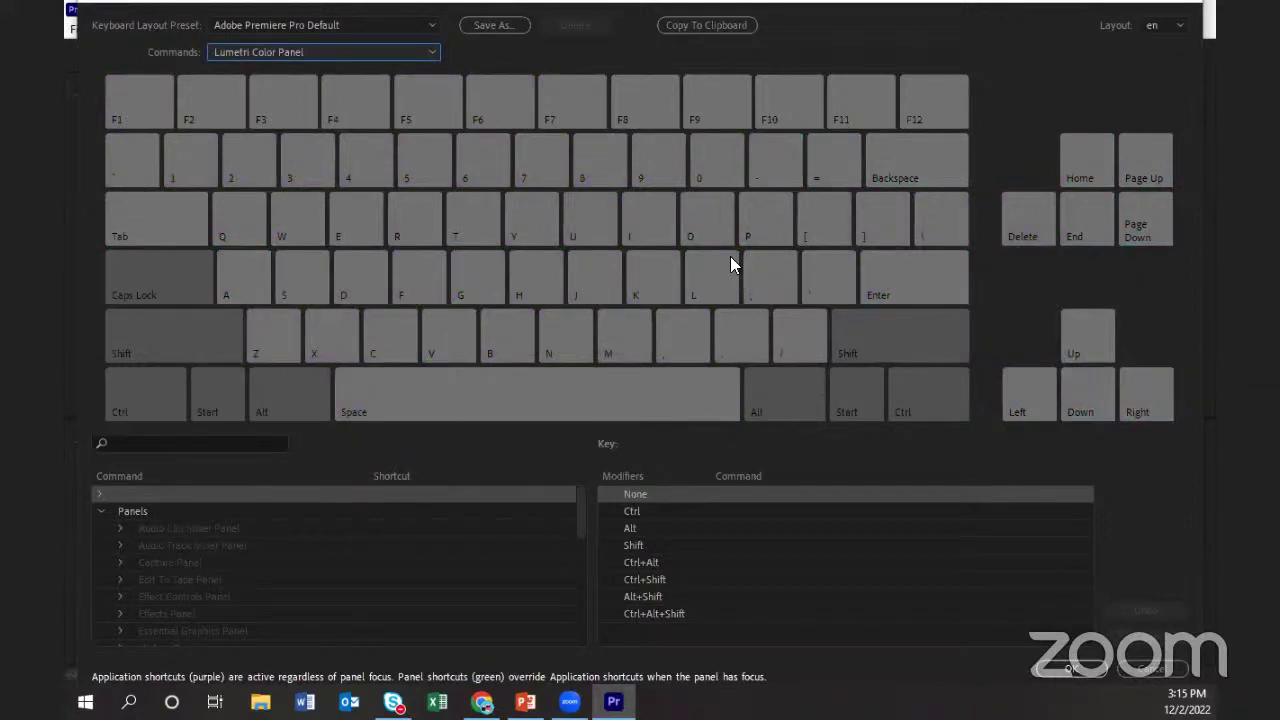
left_click(404, 52)
left_click(274, 72)
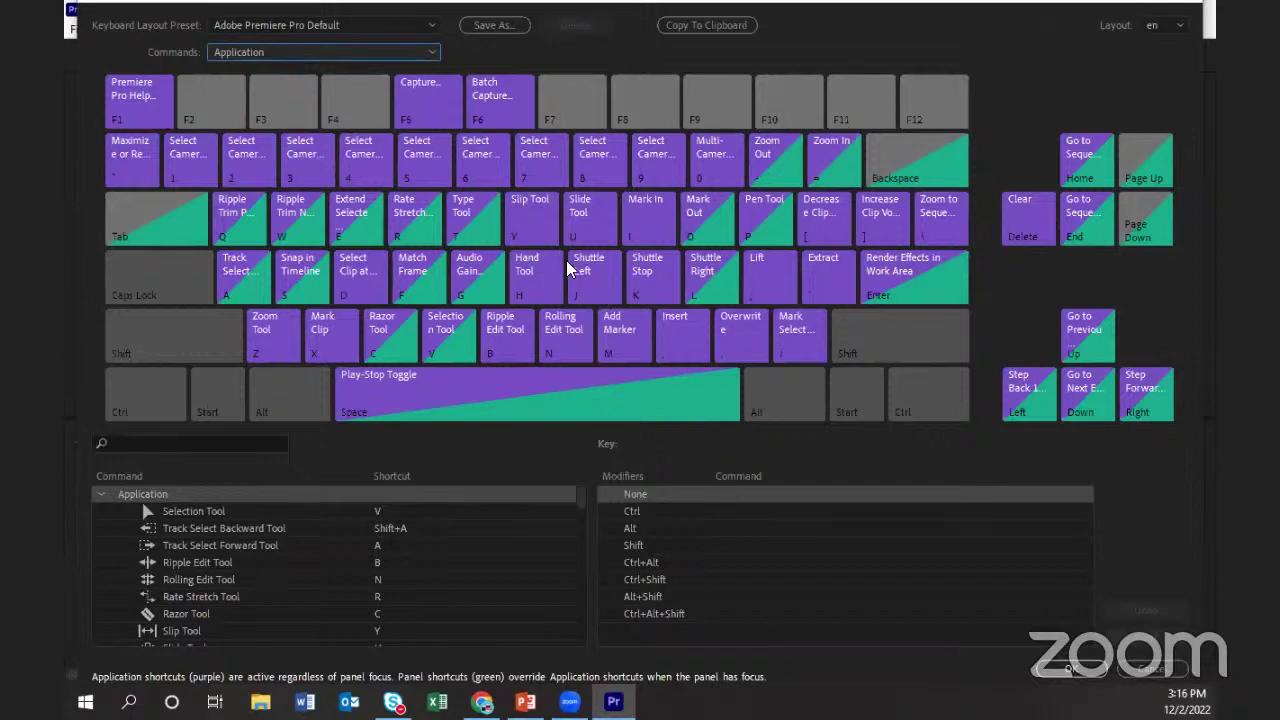
Examine the commands assigned to the C key, comparing its Razor Tool and Vertical Type Tool entries.
left_click(384, 338)
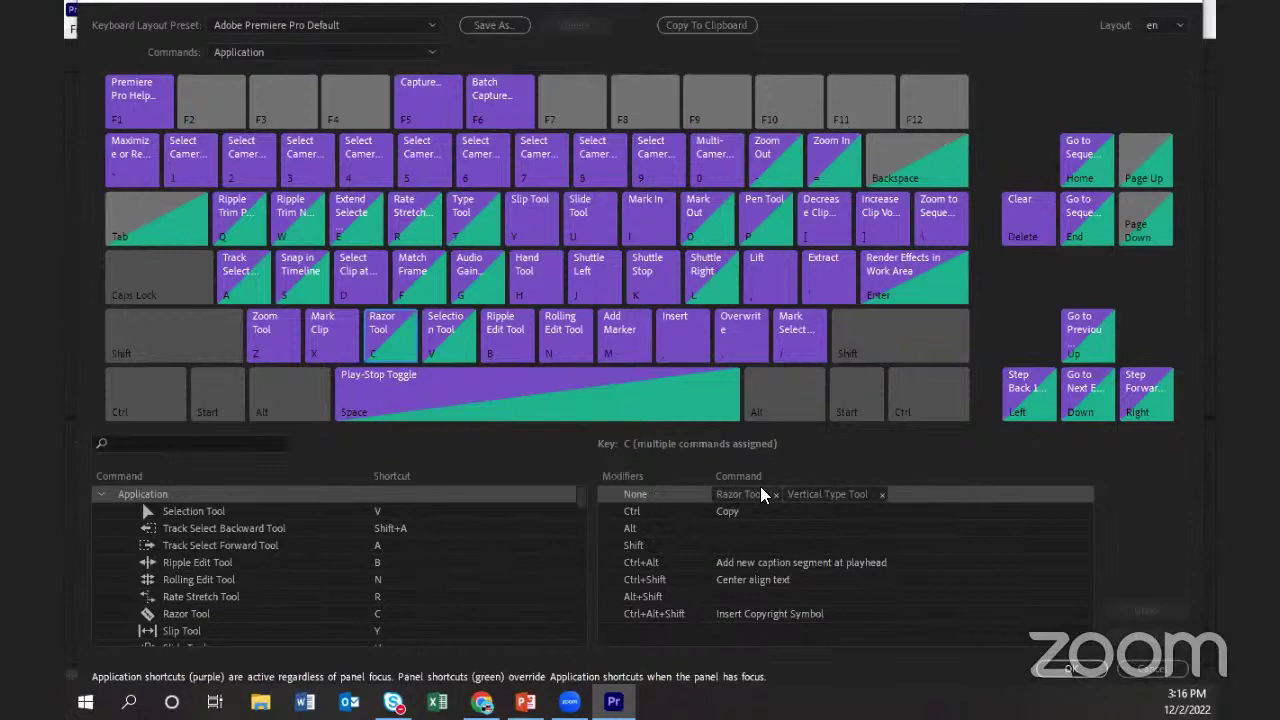
left_click(734, 494)
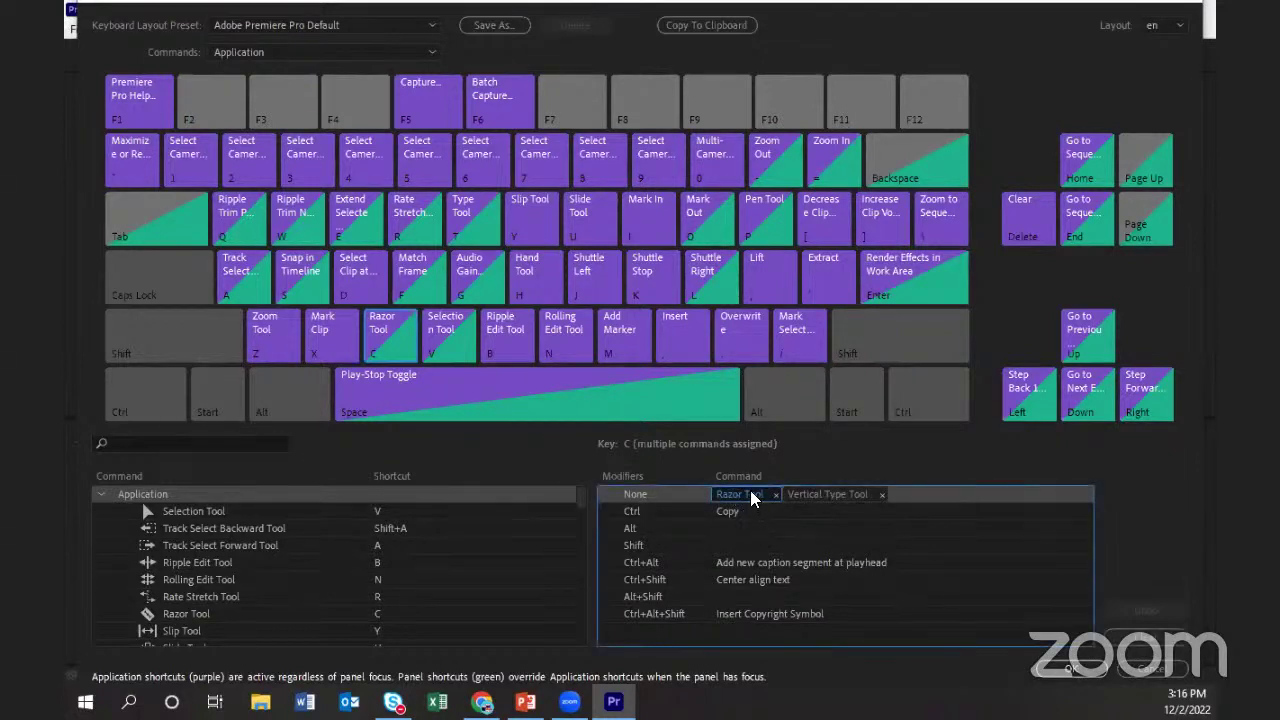
left_click(812, 492)
left_click(737, 494)
left_click(824, 498)
left_click(726, 498)
left_click(822, 496)
left_click(748, 496)
left_click(800, 493)
left_click(758, 496)
left_click(808, 490)
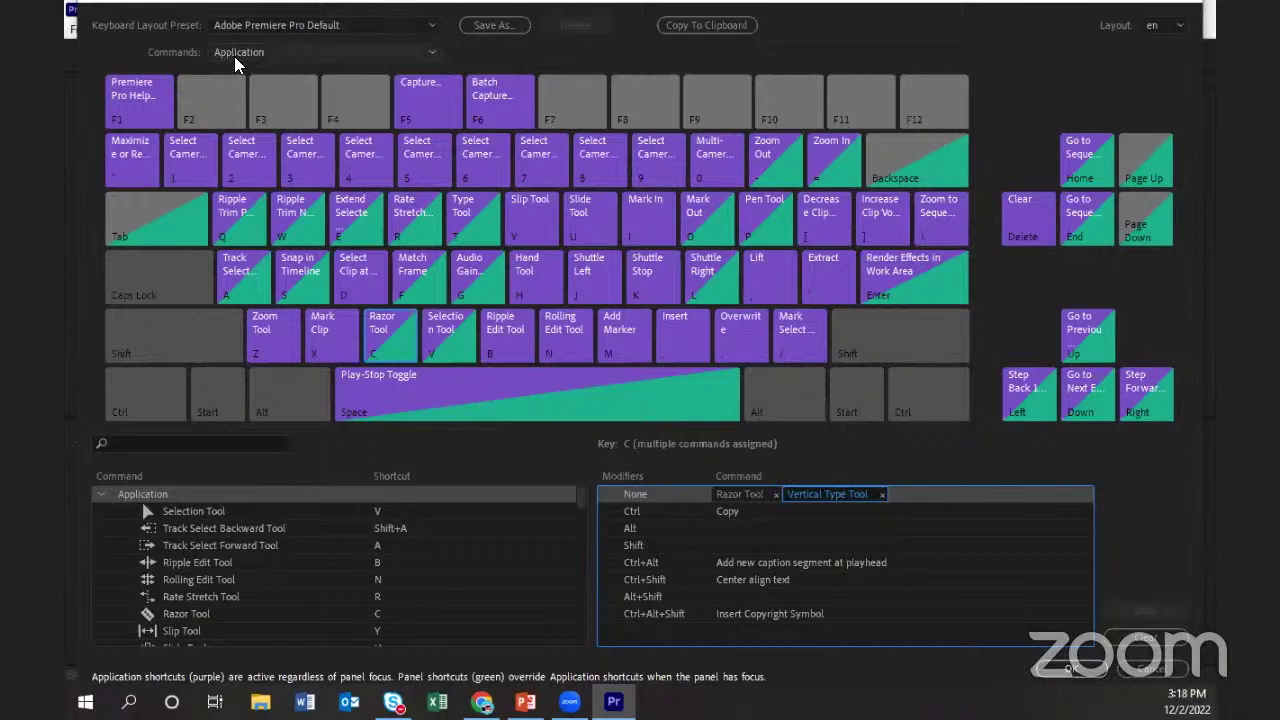
Select the F2 key and search the shortcut commands for "vertical type".
left_click(192, 106)
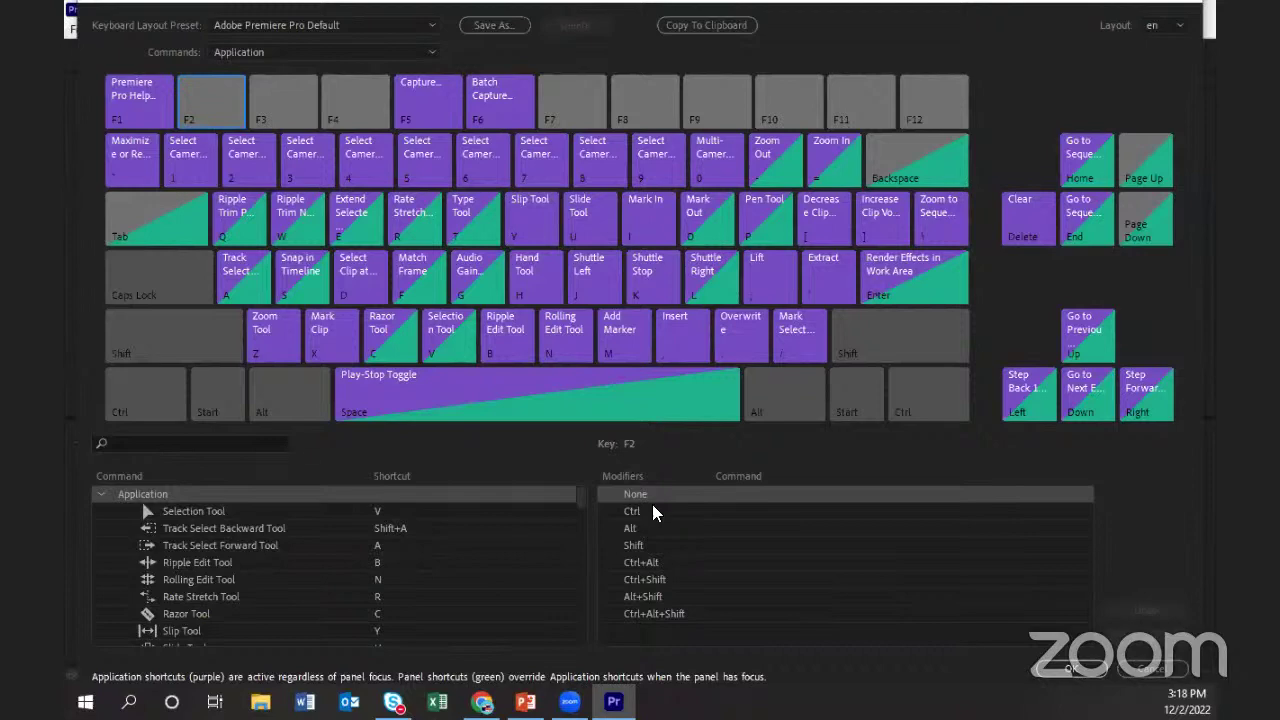
mouse_move(578, 498)
left_mouse_down()
mouse_move(584, 634)
mouse_move(588, 500)
left_mouse_up()
left_click(140, 442)
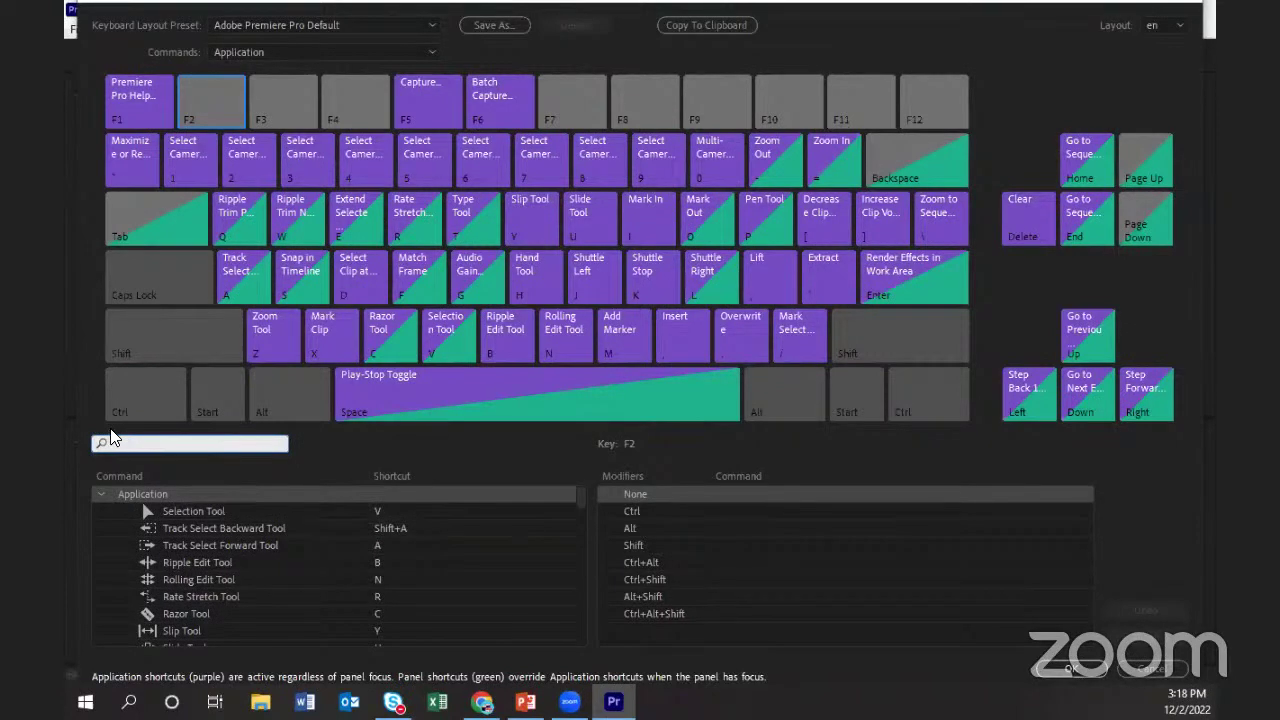
type("vertica")
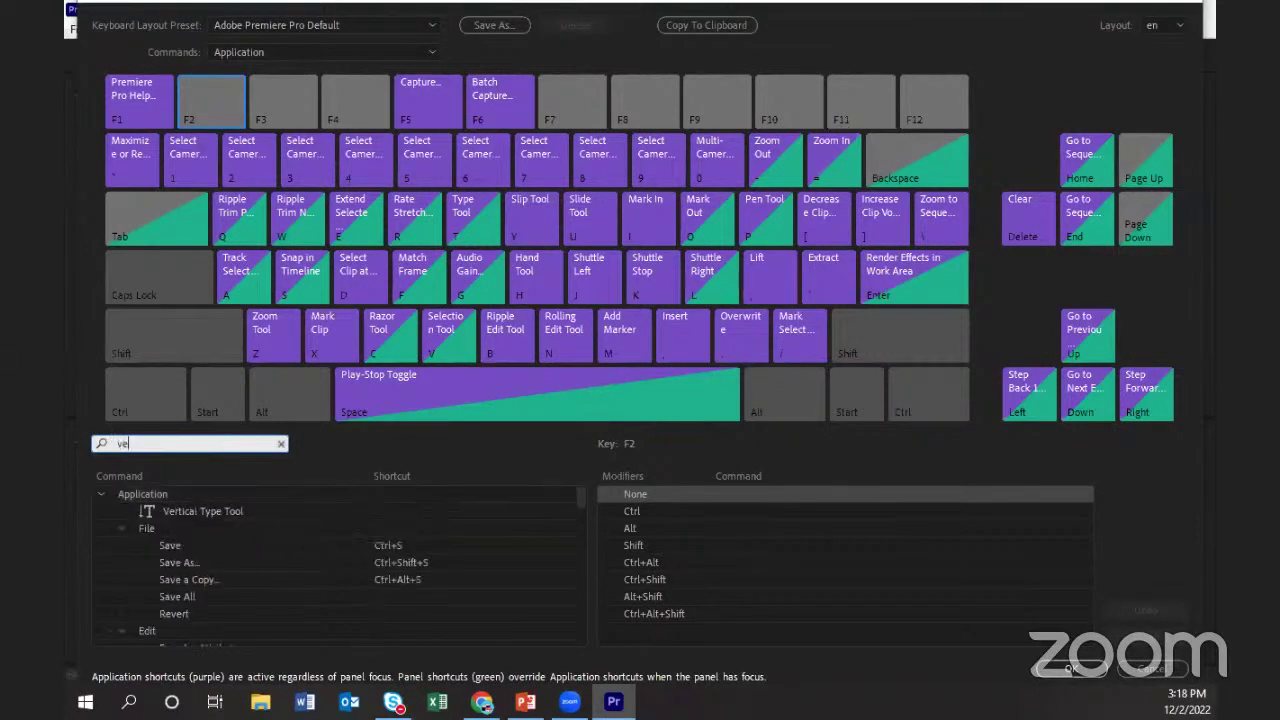
type("t")
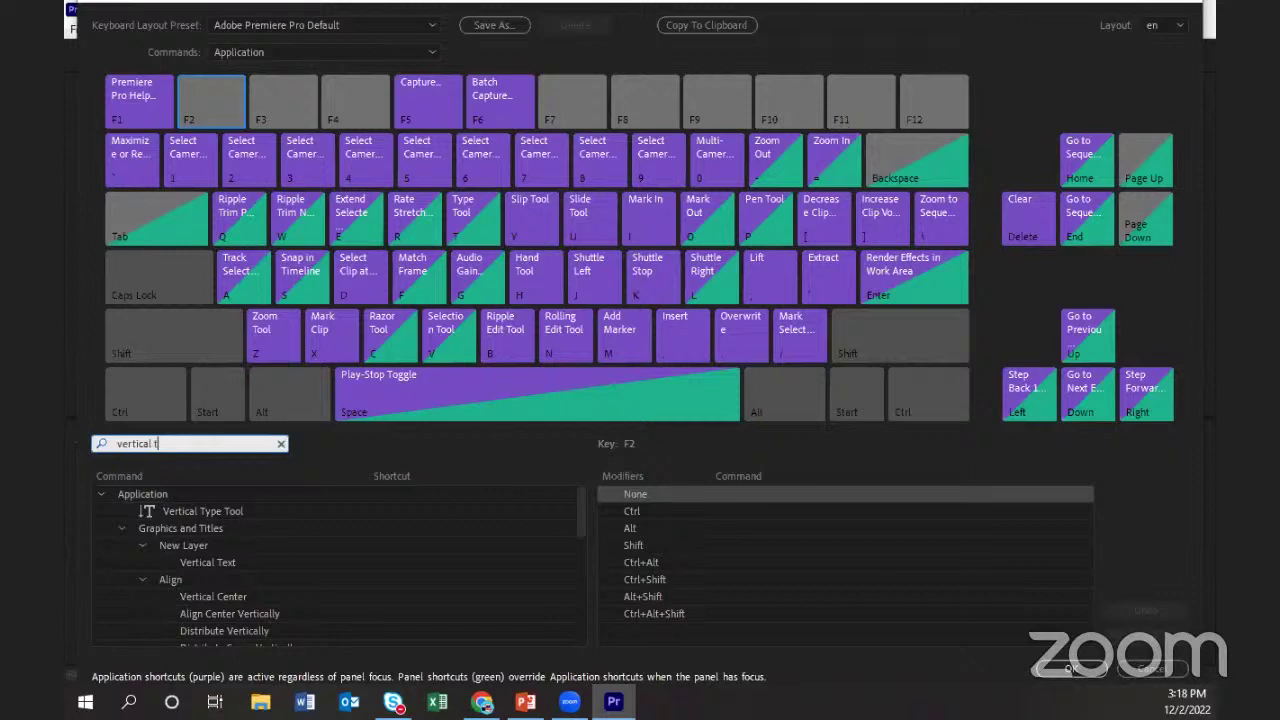
type("ype")
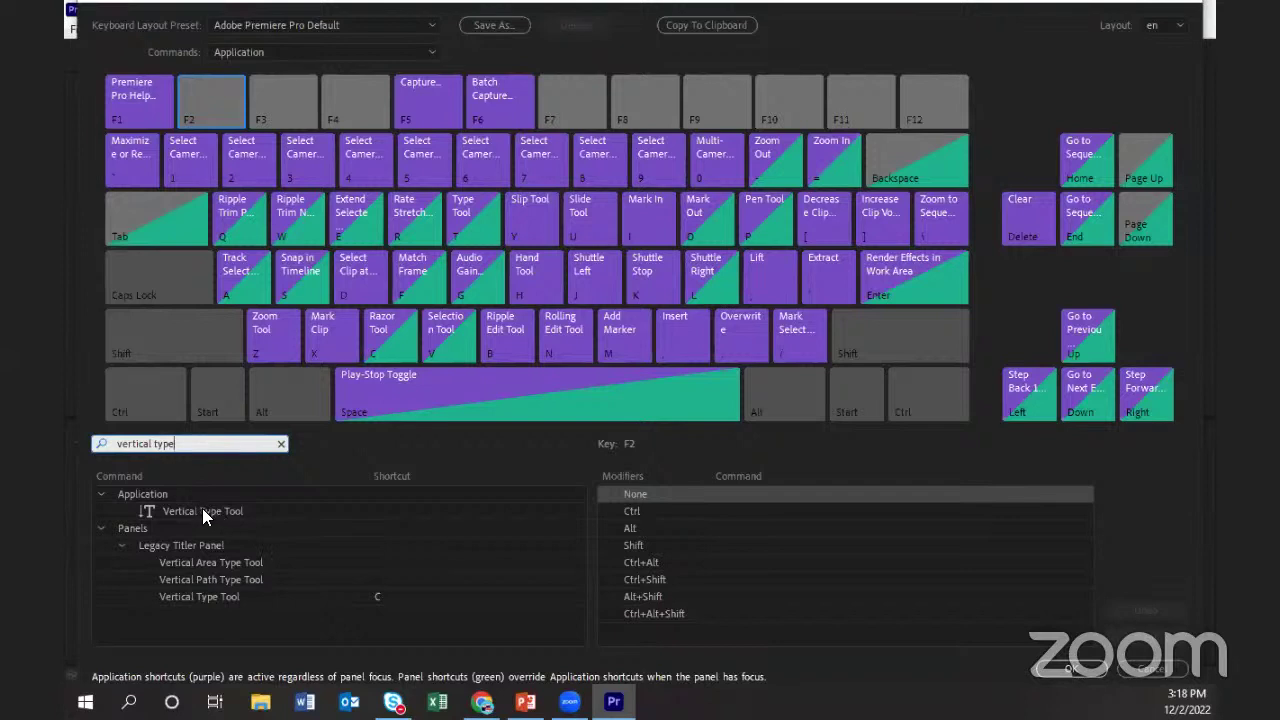
Assign F2 to the application's Vertical Type Tool and Ctrl+F2 to its Rectangle Tool.
left_click_drag(190, 508, 748, 496)
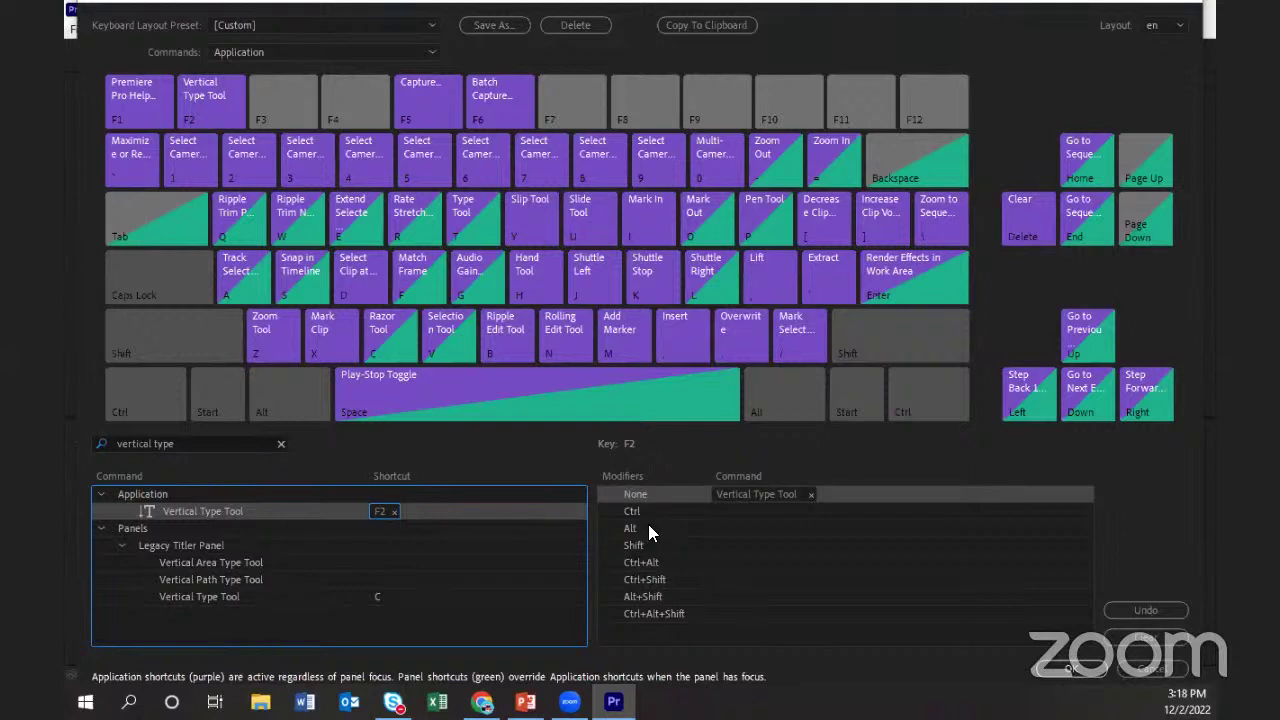
left_click(283, 443)
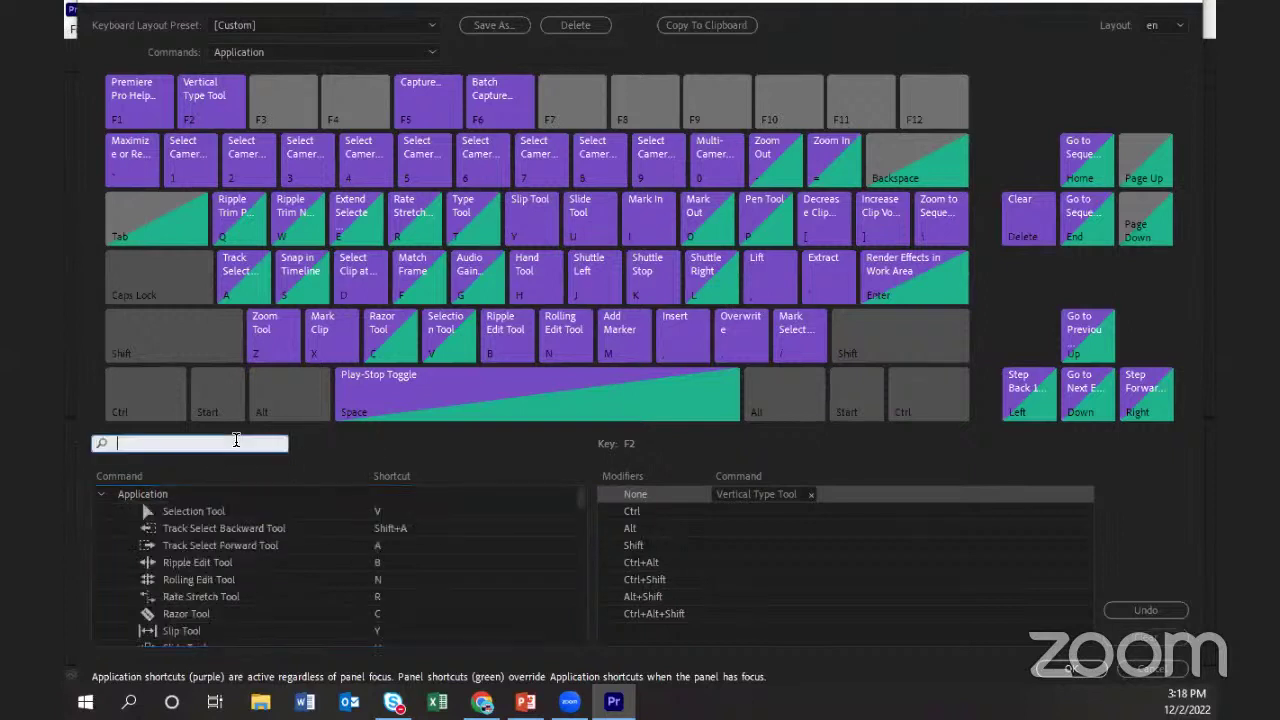
type("rec")
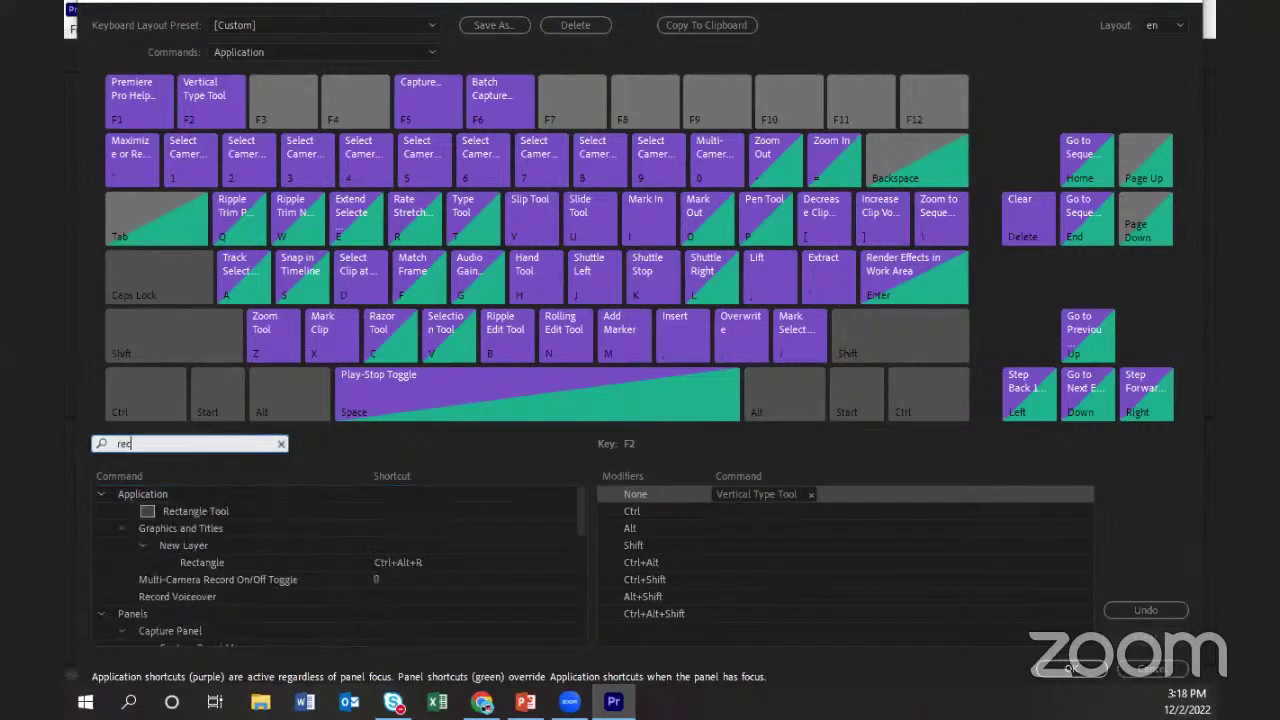
type("tang")
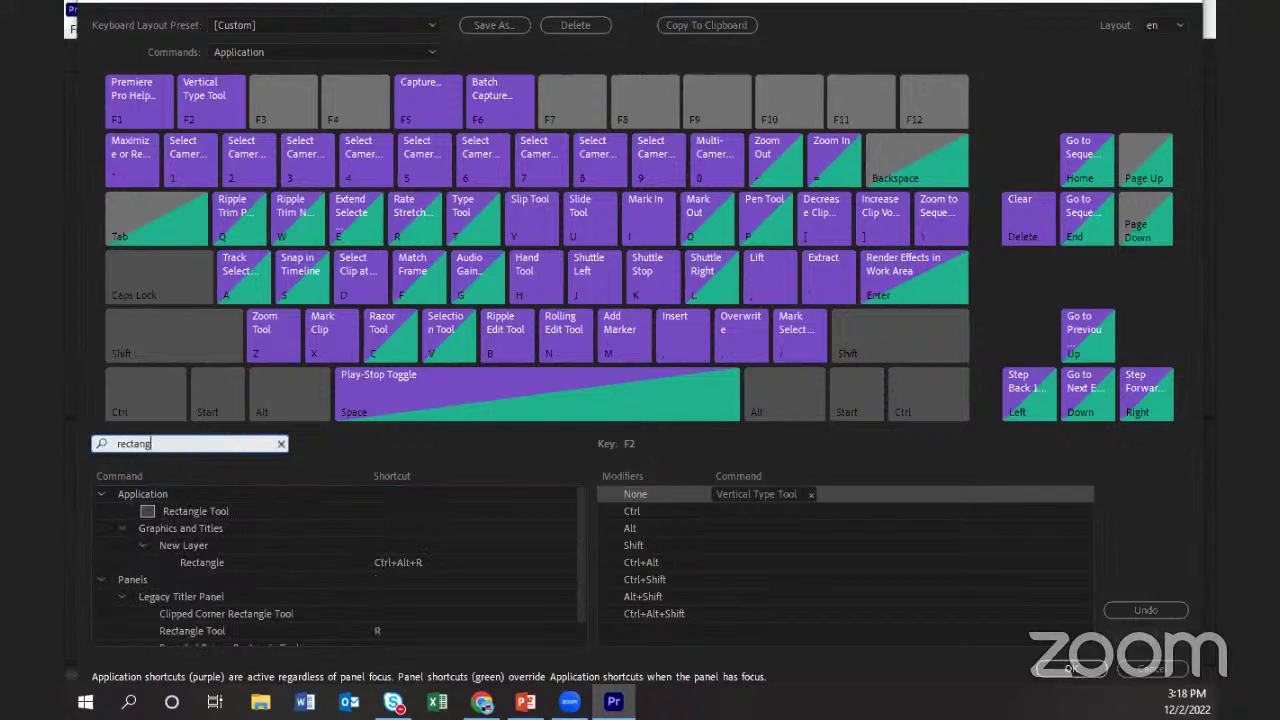
type("le")
left_click(211, 510)
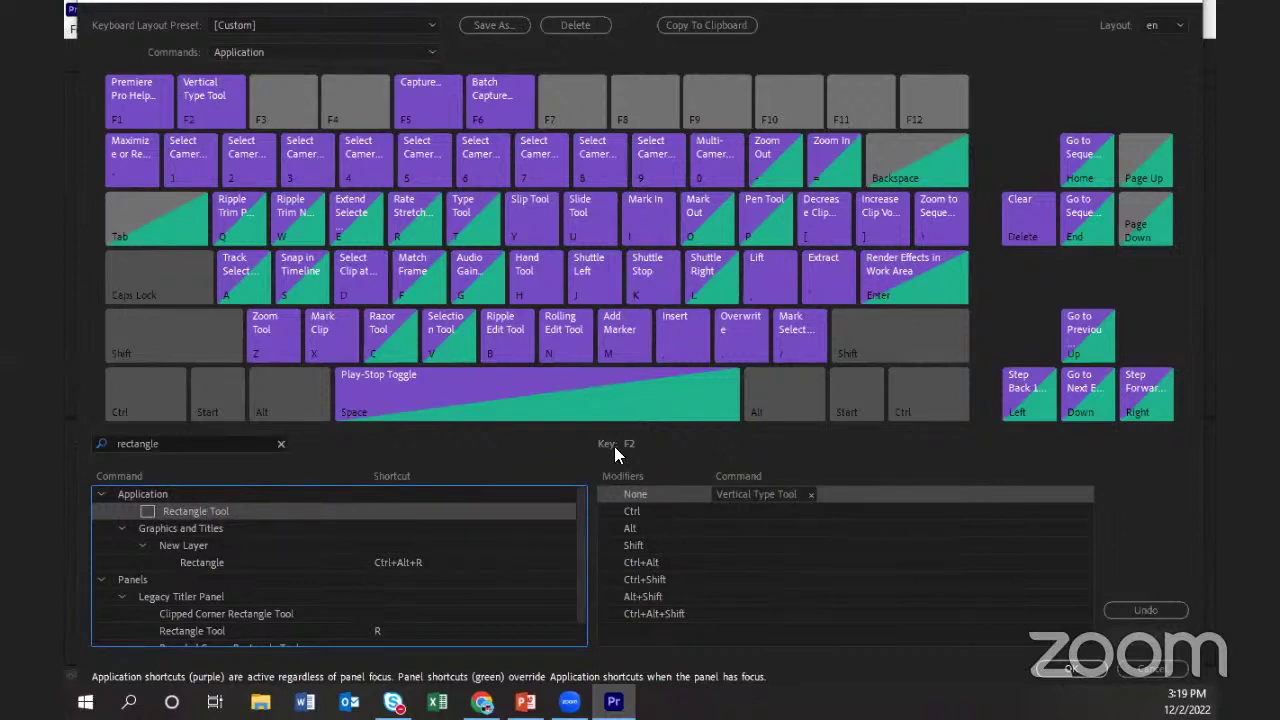
left_click(211, 98)
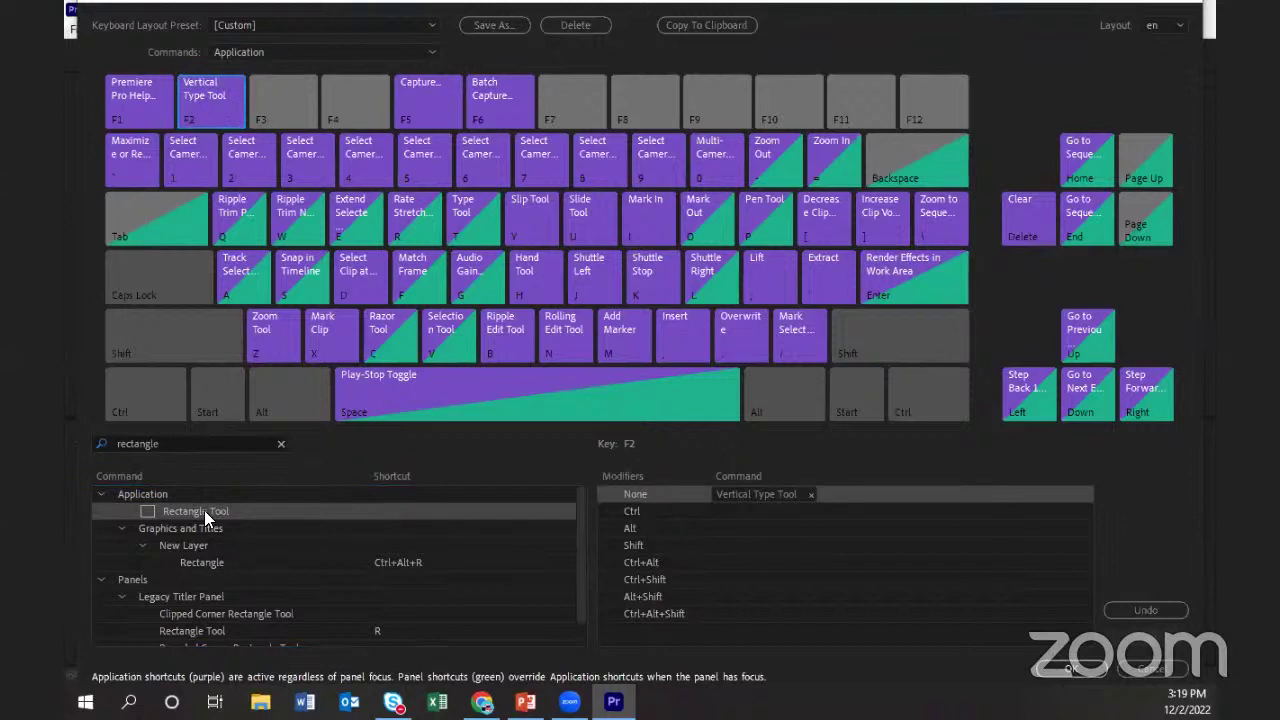
left_click_drag(188, 504, 720, 508)
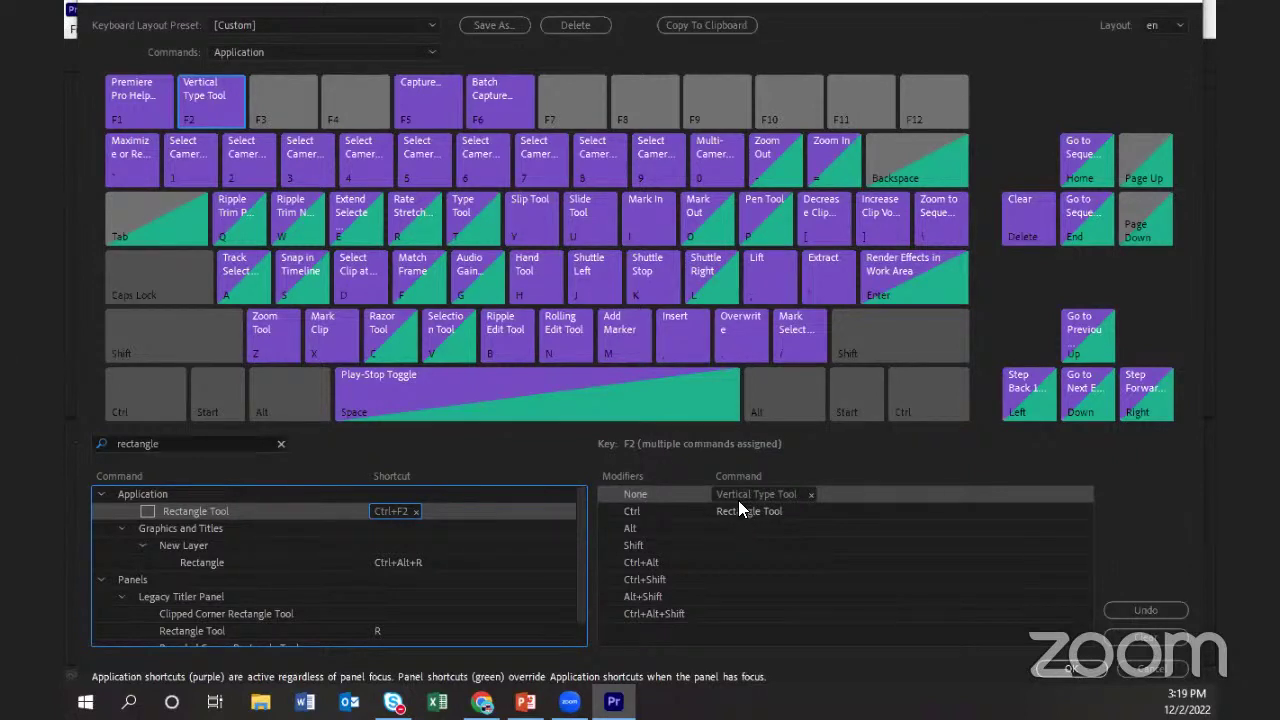
Show the Lumetri Color Panel's keyboard layout and select the P key to examine its assigned commands.
left_click(410, 54)
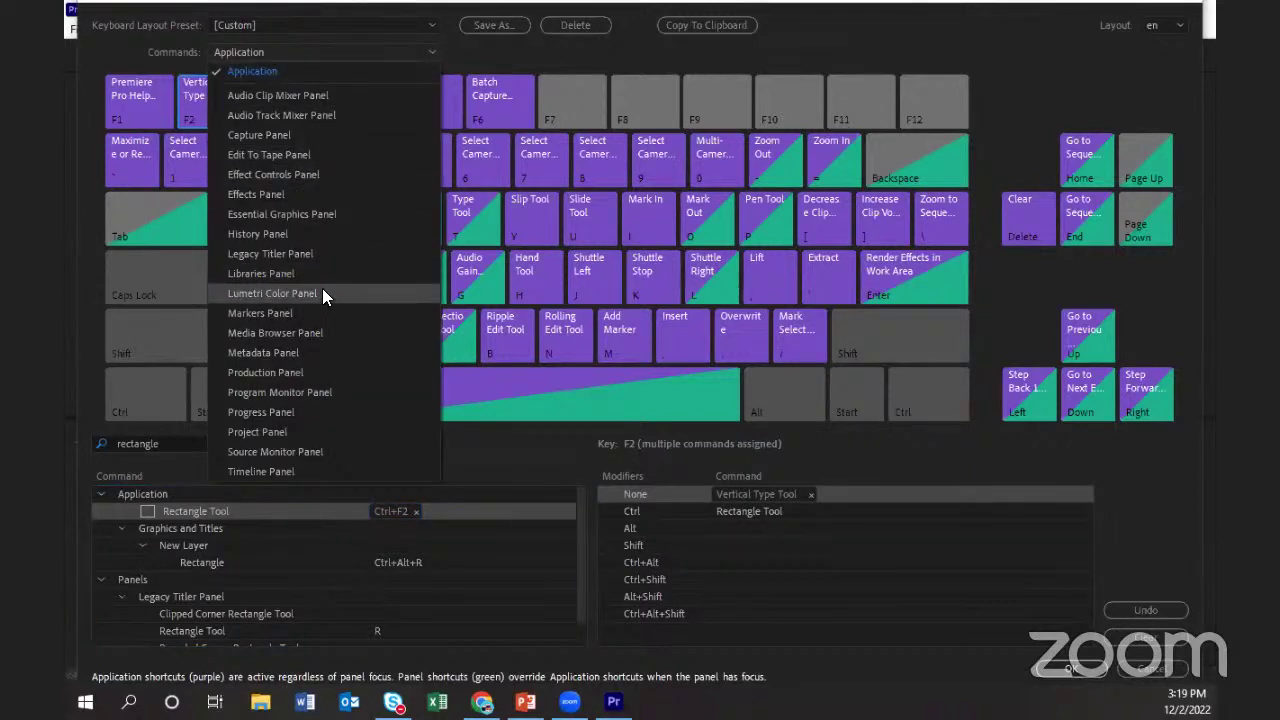
left_click(272, 292)
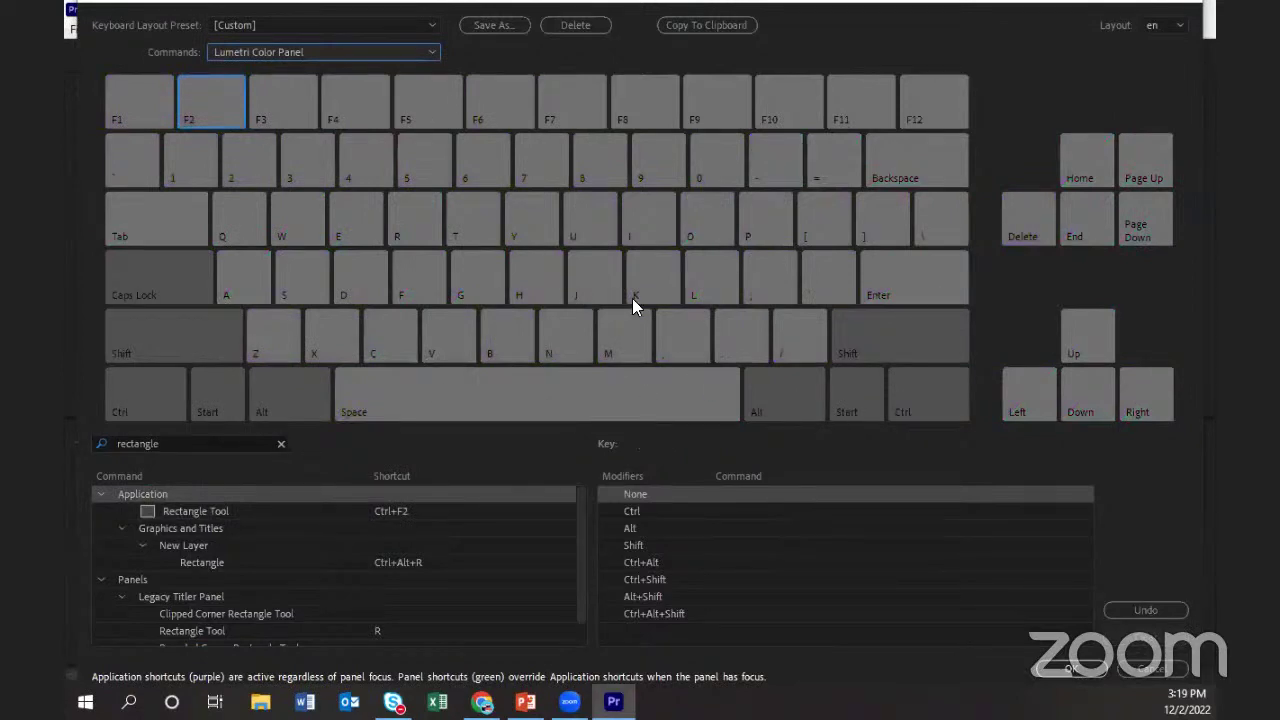
left_click(752, 237)
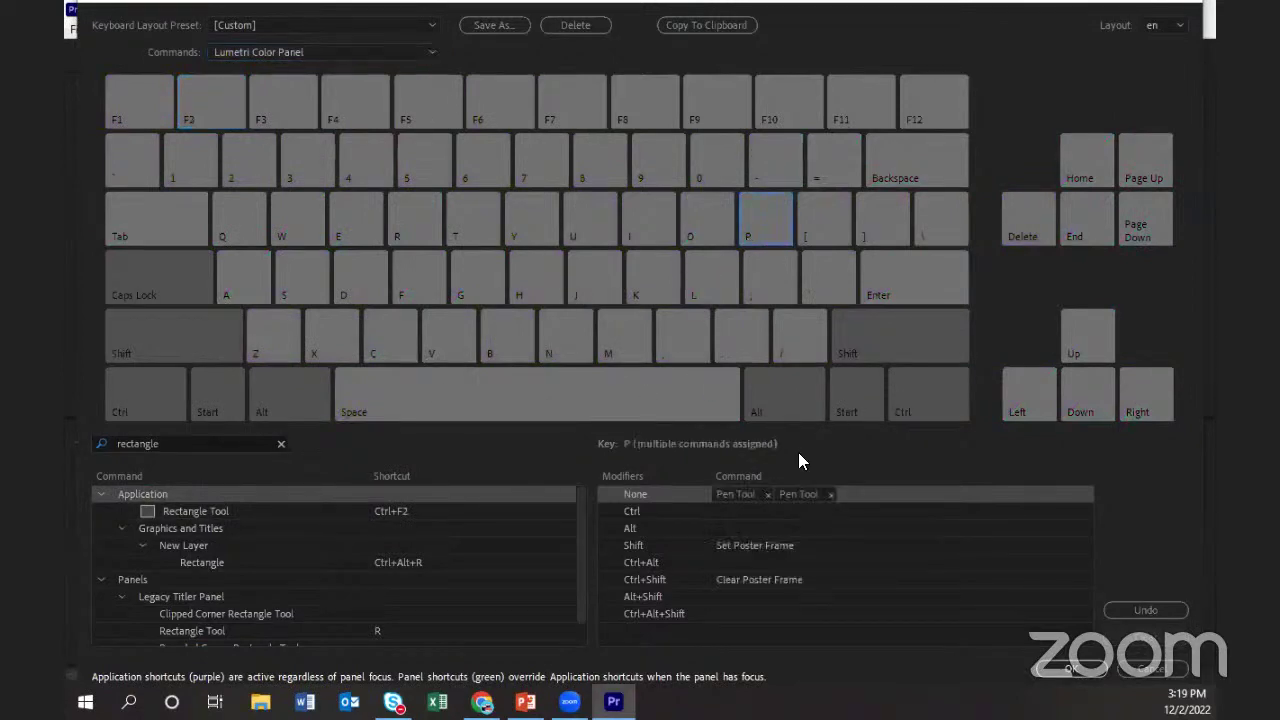
left_click(738, 495)
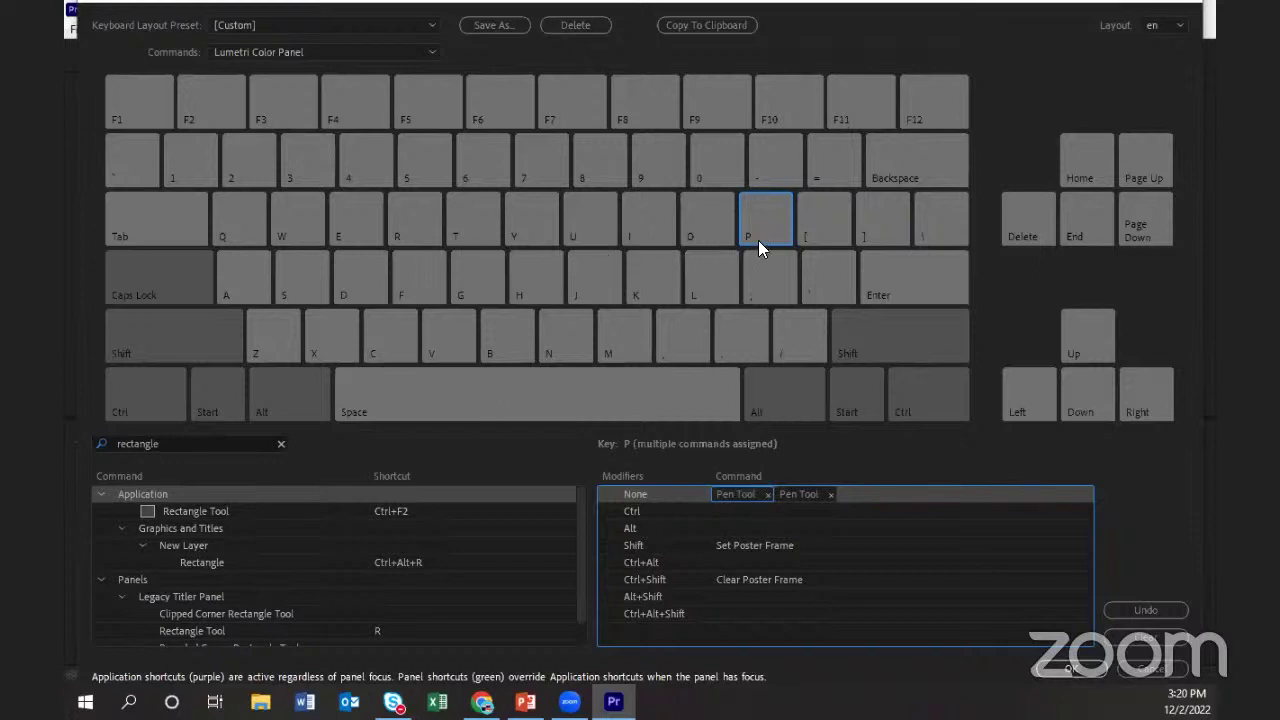
Replace the shortcut command search with "save preset".
left_click(281, 444)
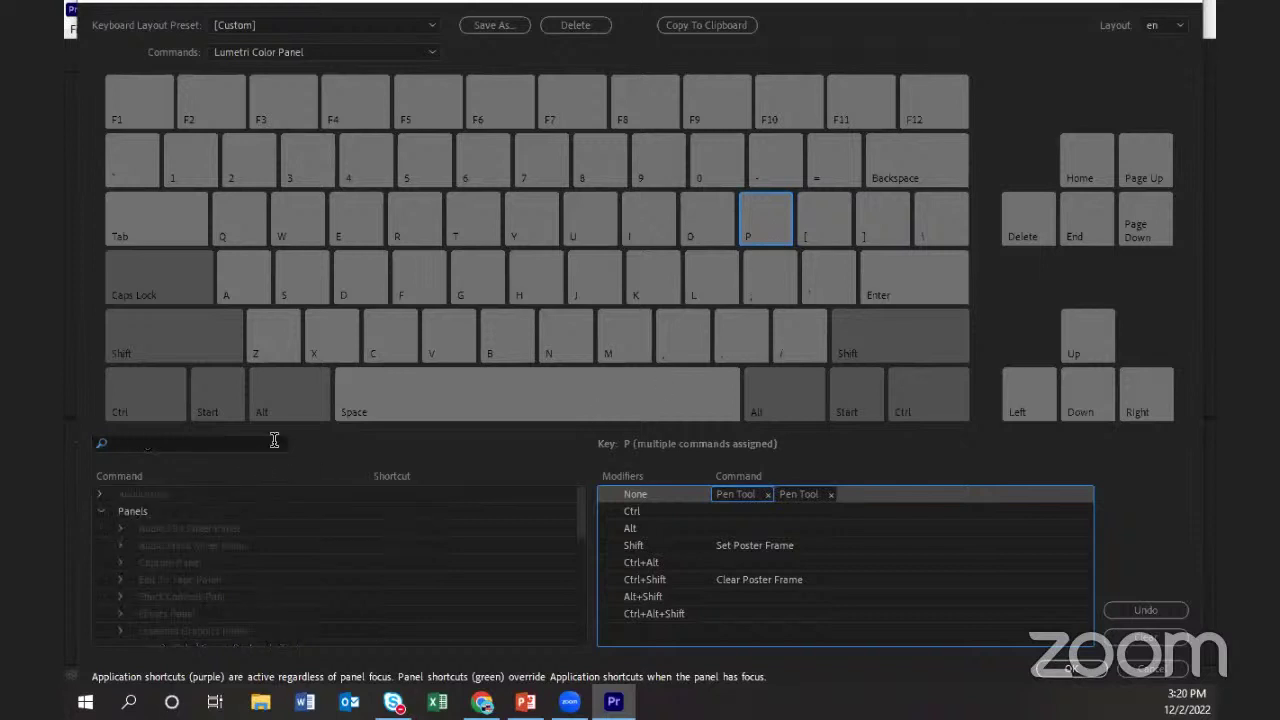
left_click(196, 444)
type("save")
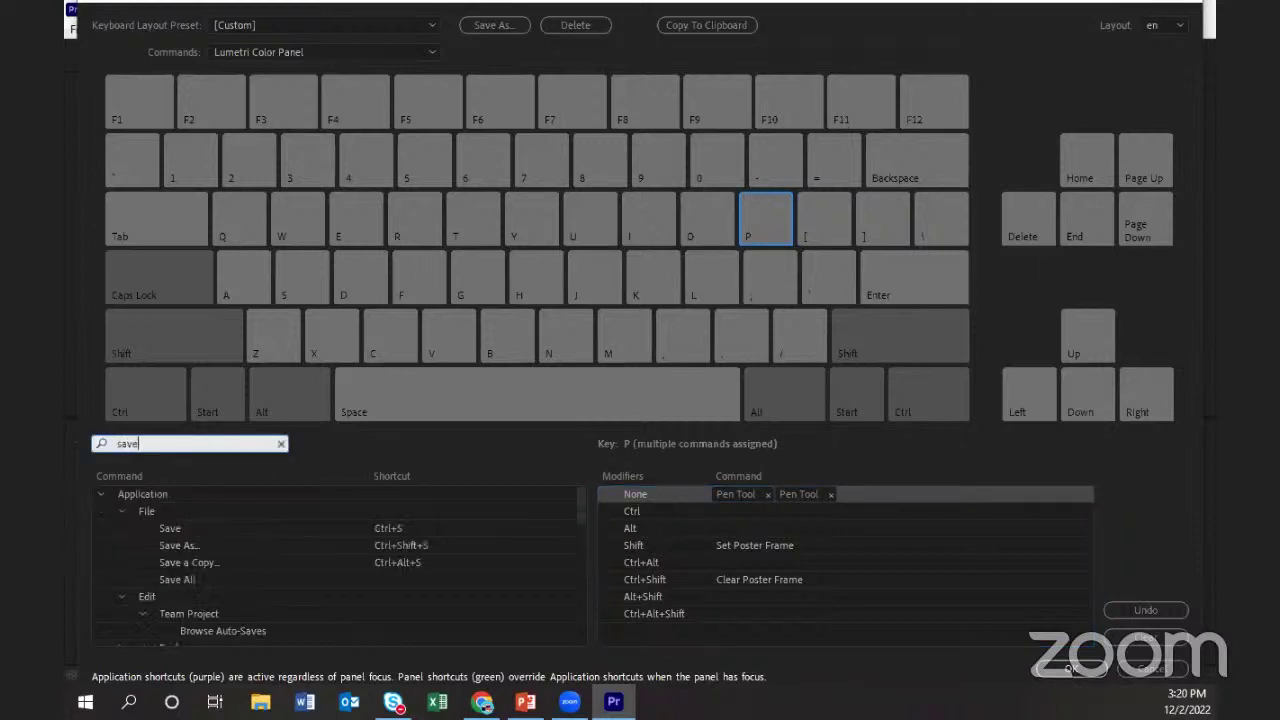
type(" [reset")
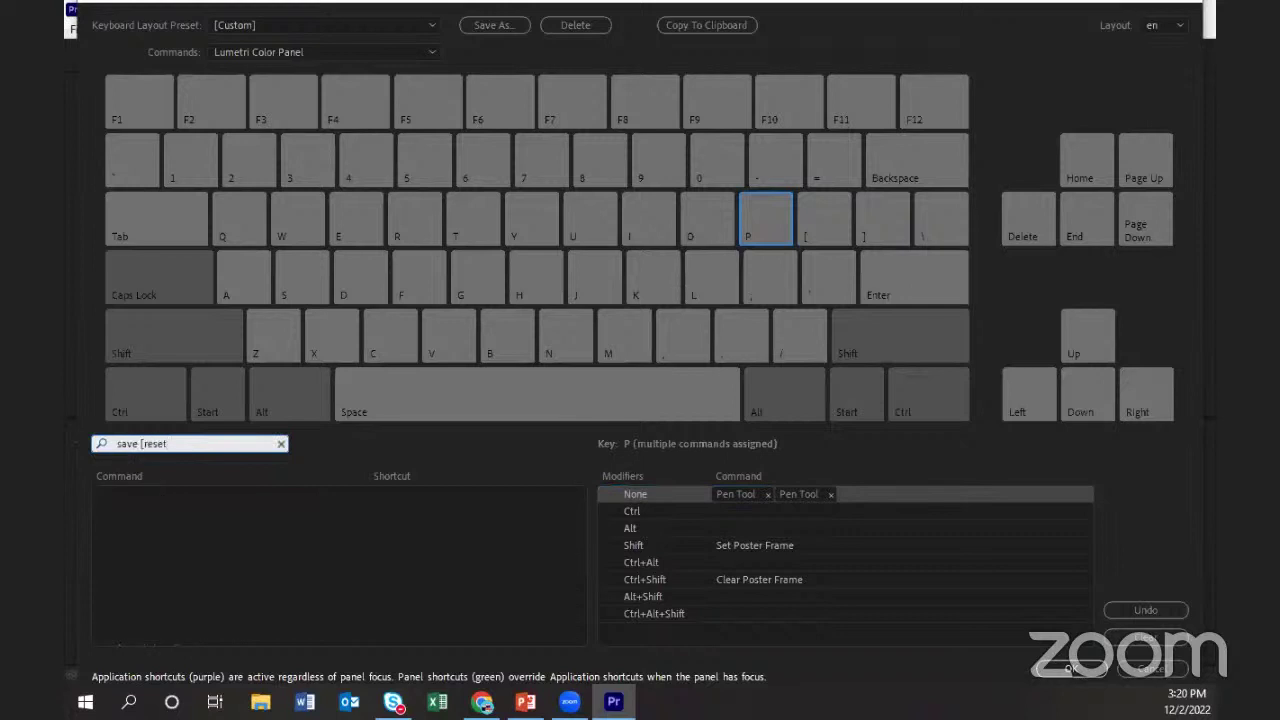
key("BackSpace")
key("BackSpace")
key("BackSpace")
key("BackSpace")
key("BackSpace")
key("BackSpace")
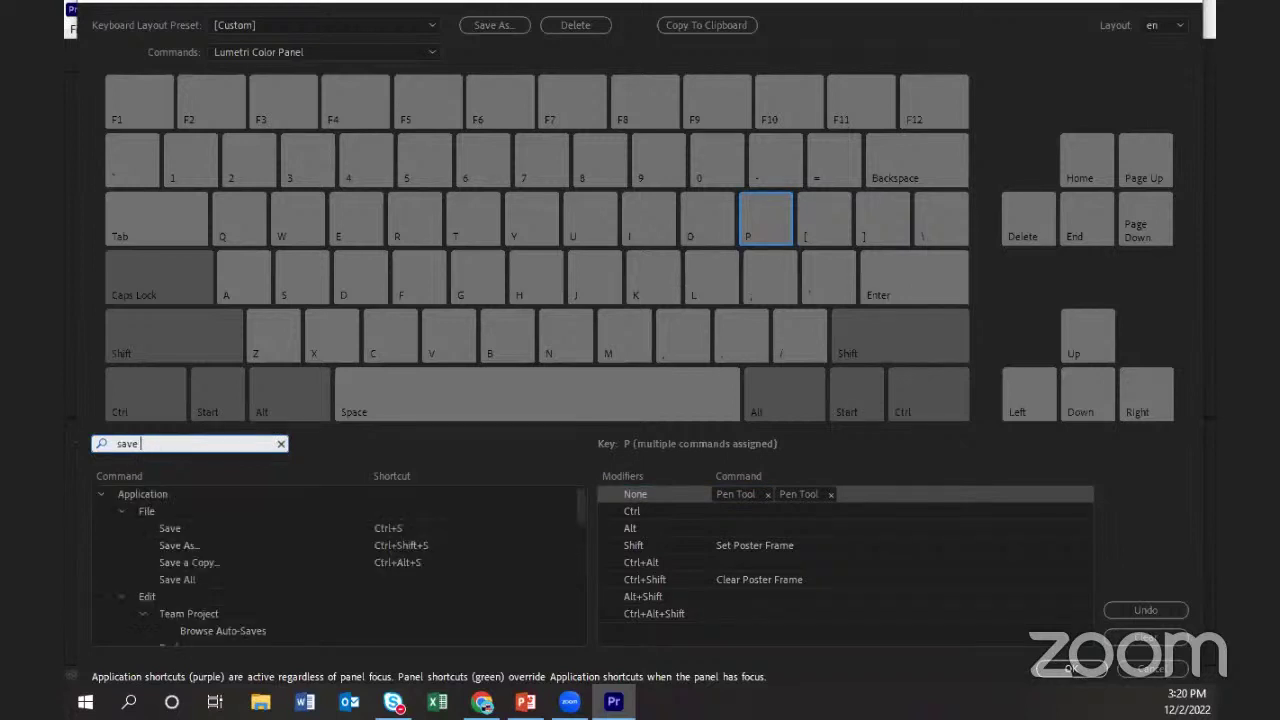
type("preset")
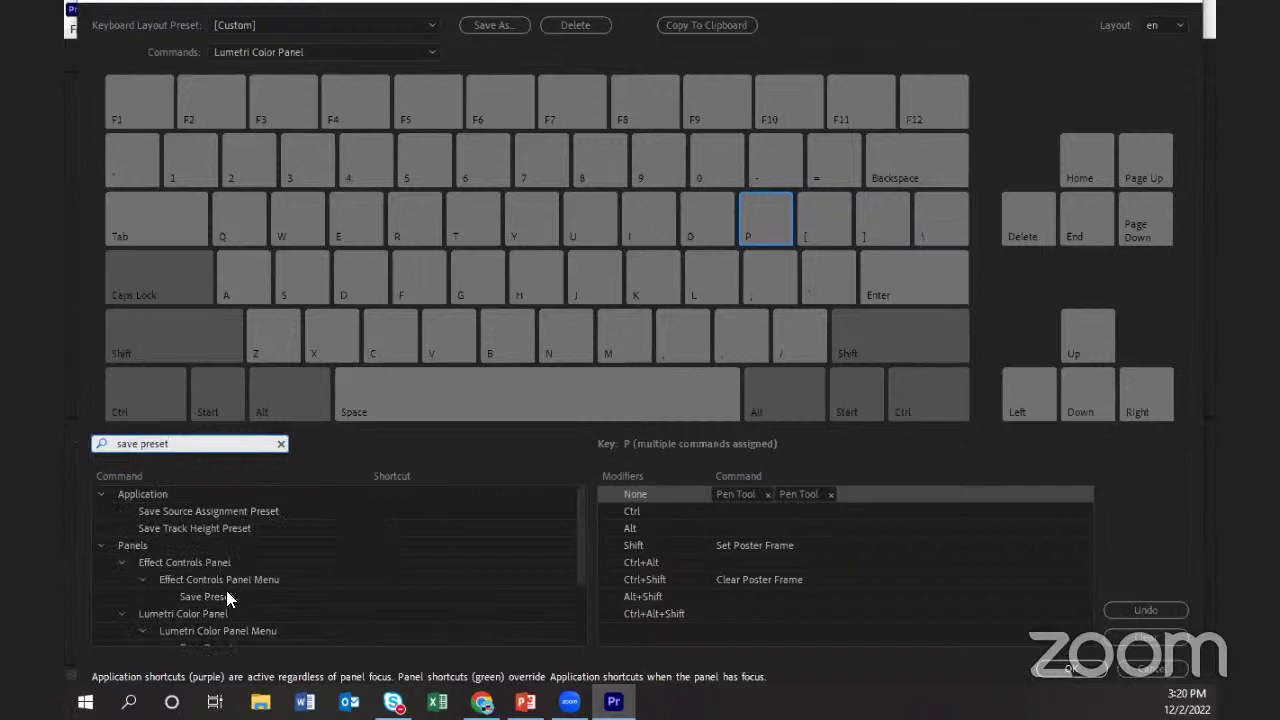
Assign the P key to the Lumetri Color Panel's Save Preset command and accept the keyboard shortcut changes.
left_click_drag(584, 528, 438, 574)
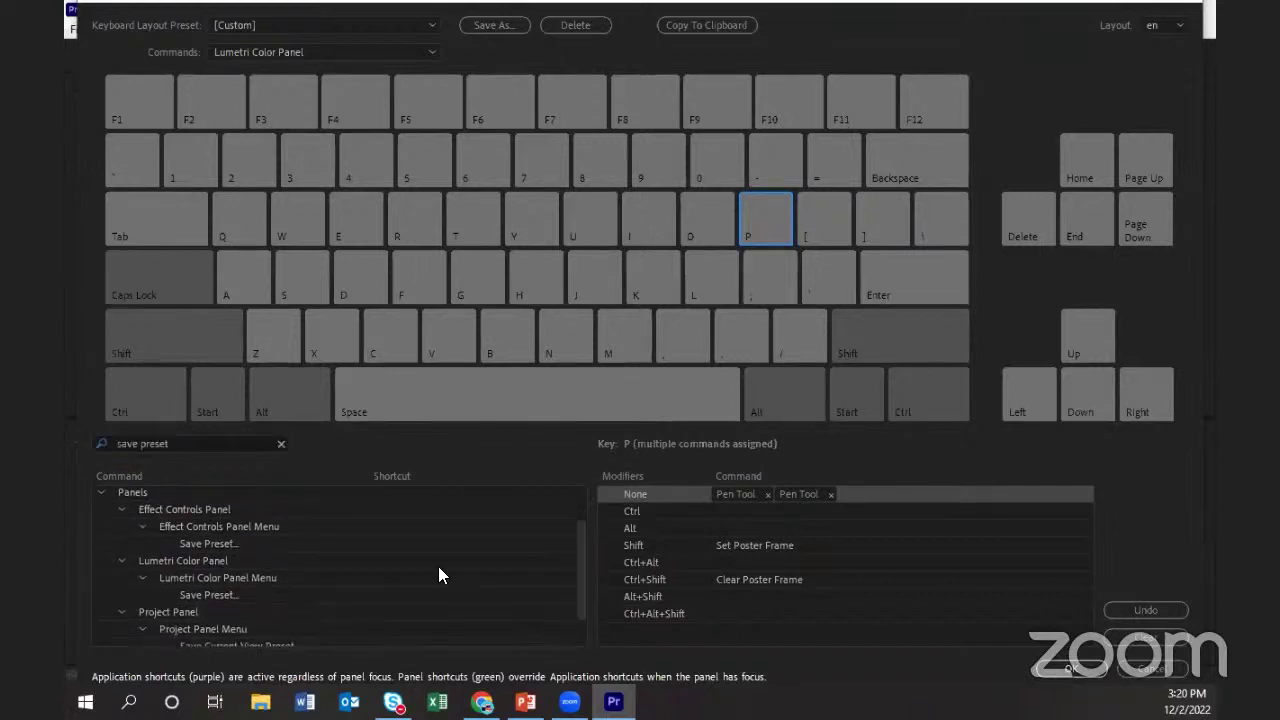
left_click(214, 594)
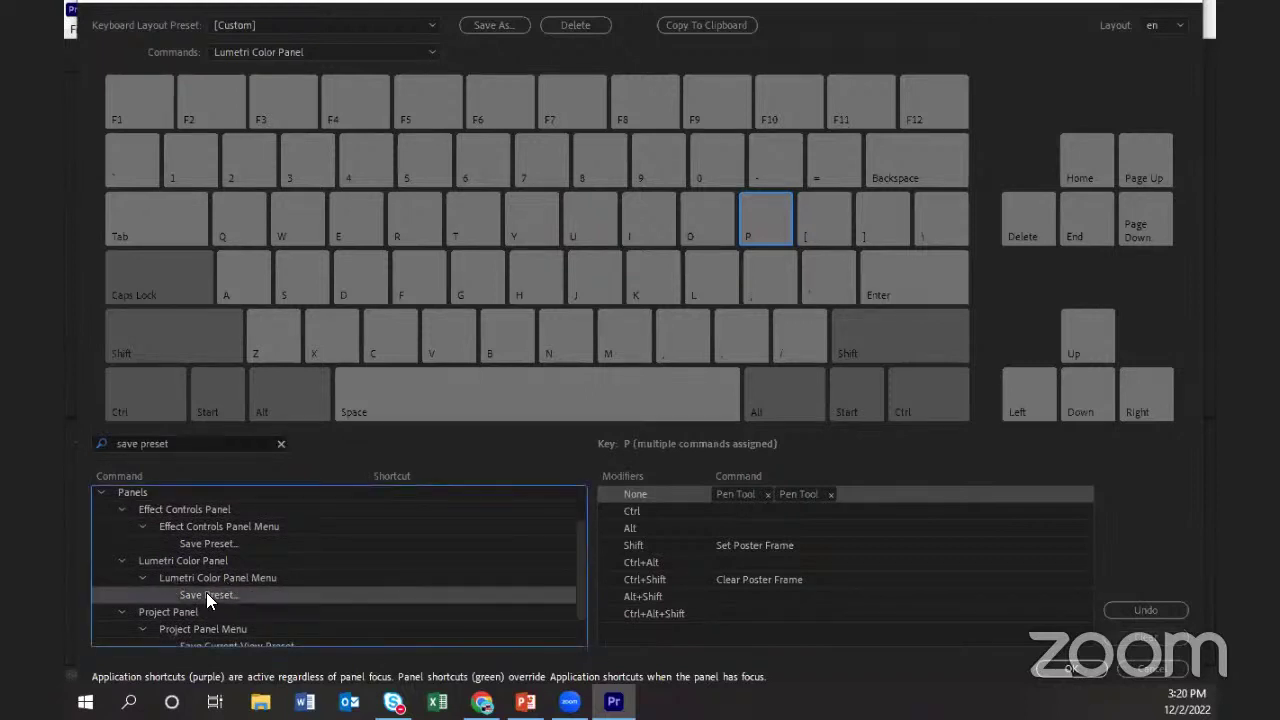
scroll(318, 616, "down", 1)
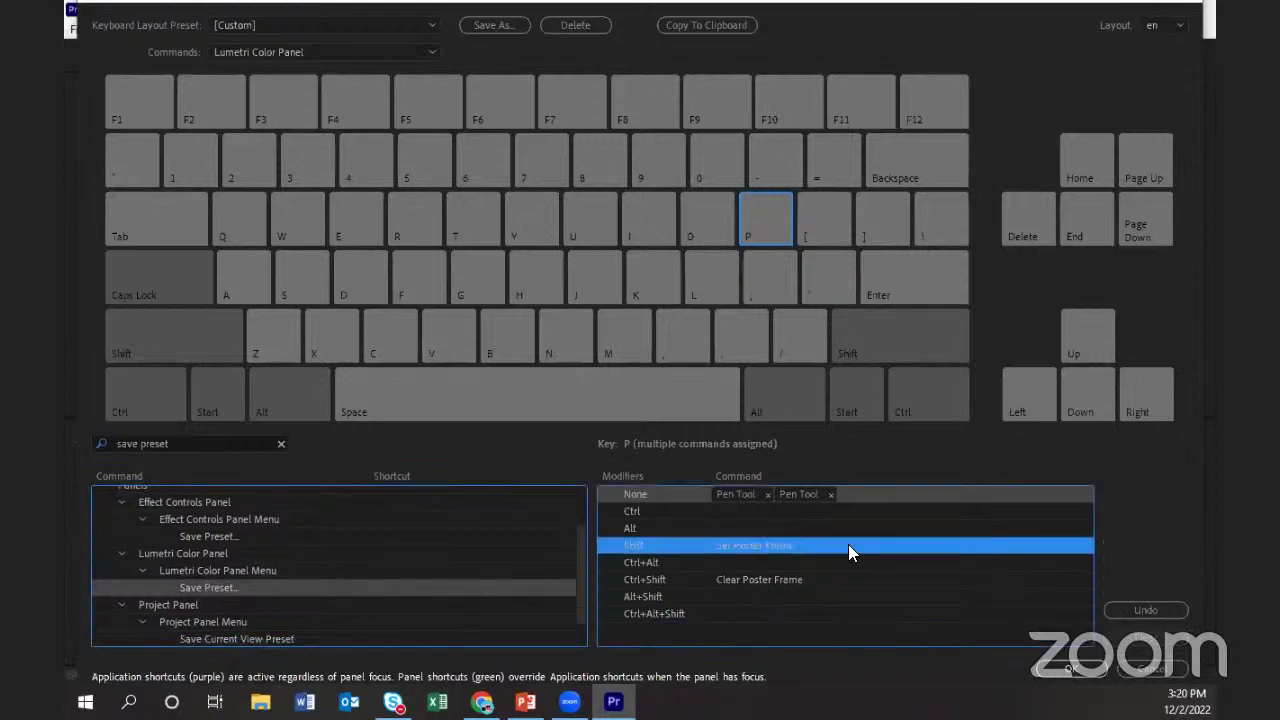
left_click_drag(856, 494, 860, 492)
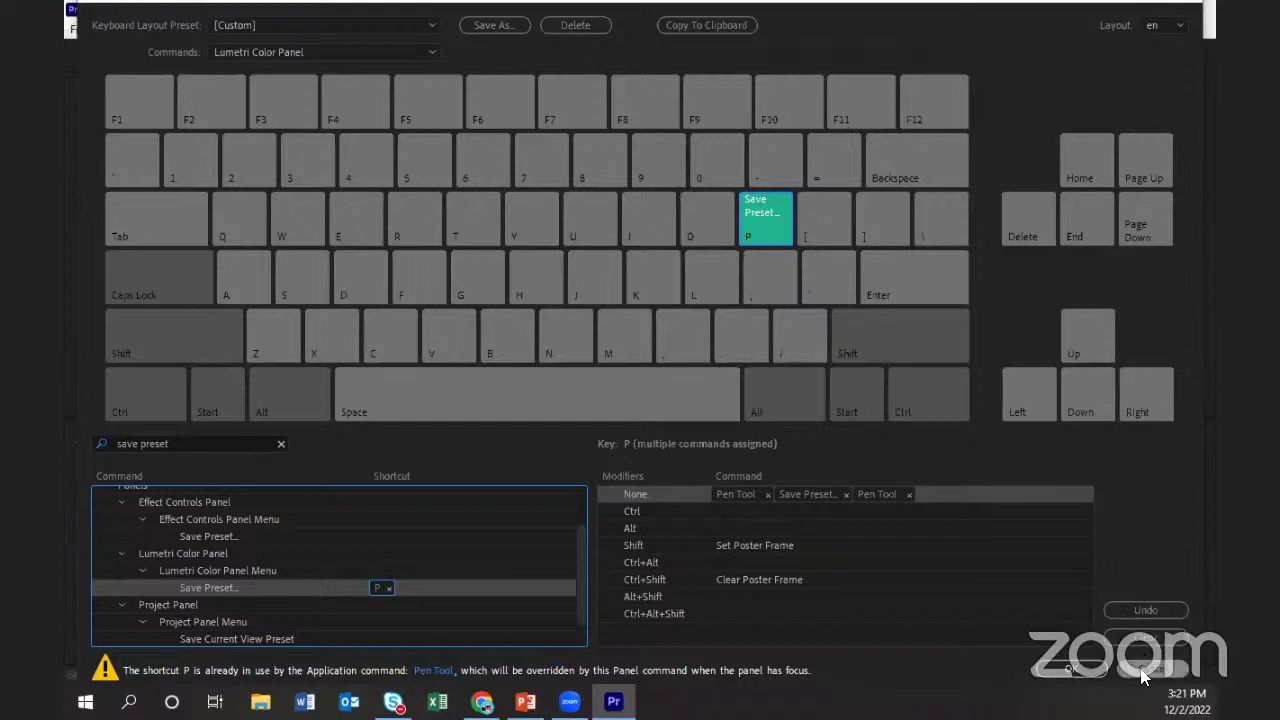
left_click(1068, 670)
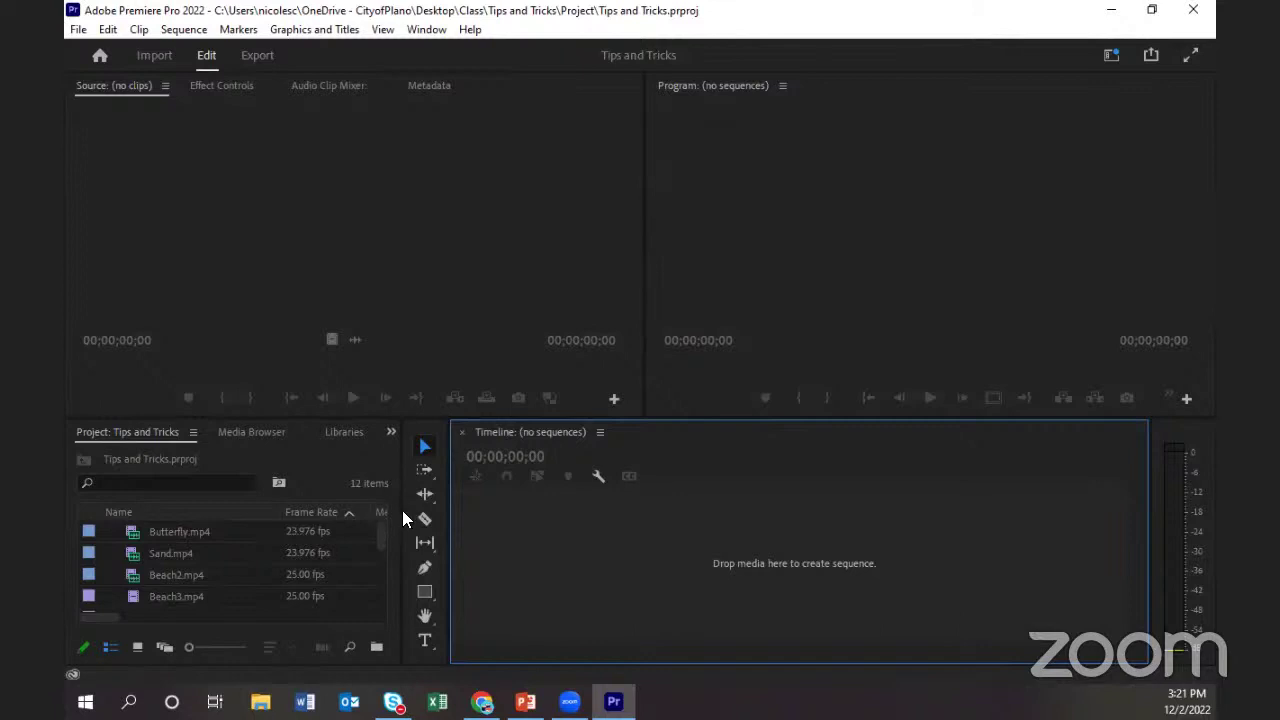
Widen the Project panel and create a timeline sequence from the clips Butterfly.mp4 through Beach4.mp4.
left_click_drag(403, 518, 476, 518)
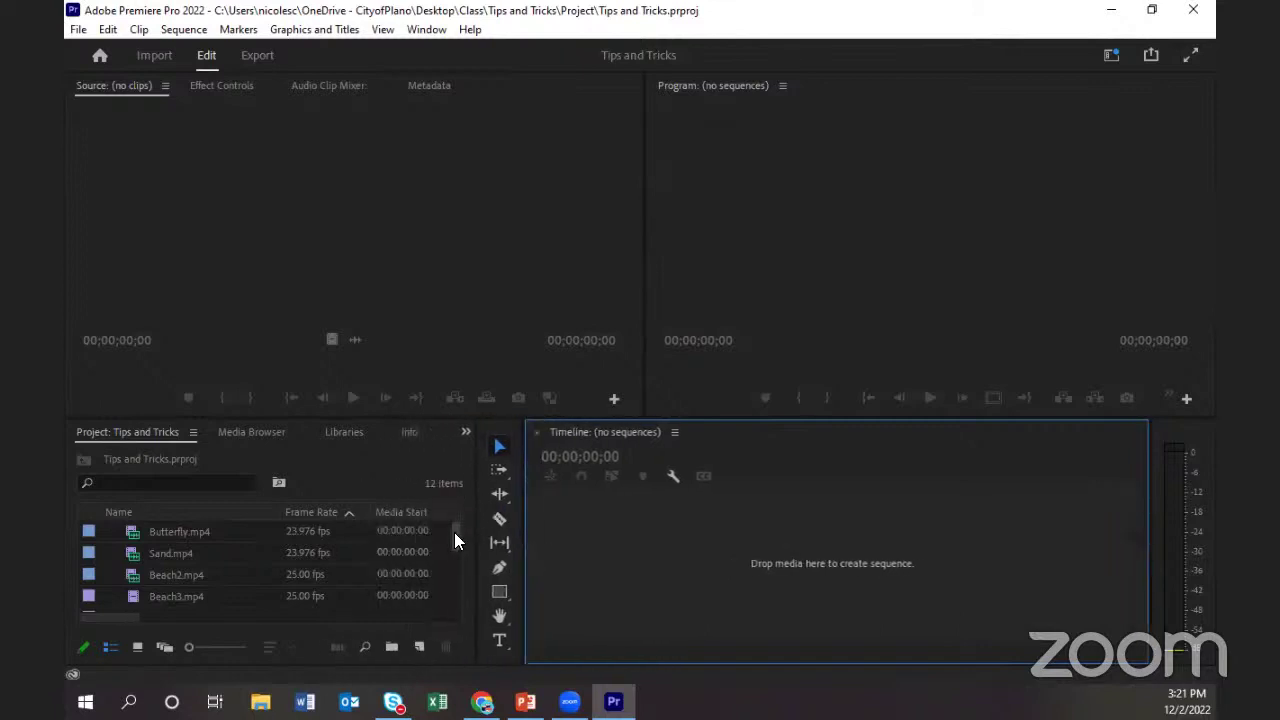
left_click(454, 516)
left_click(236, 524)
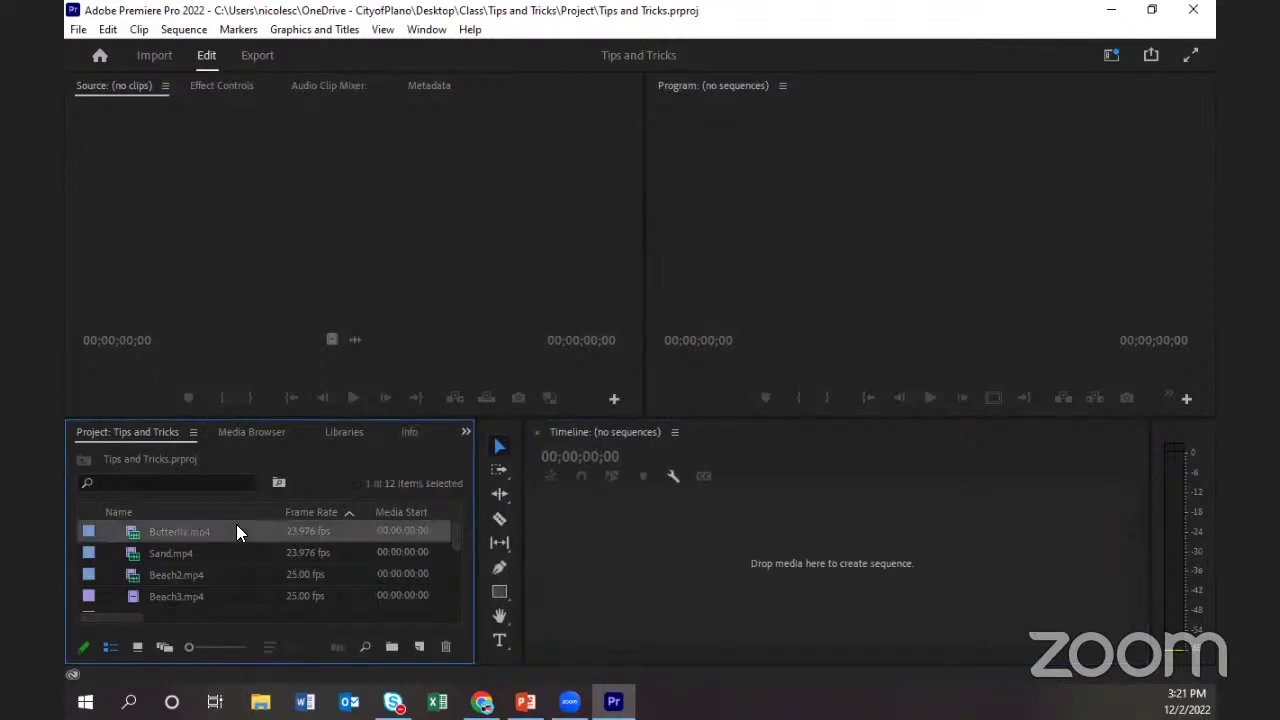
left_click_drag(456, 531, 456, 551)
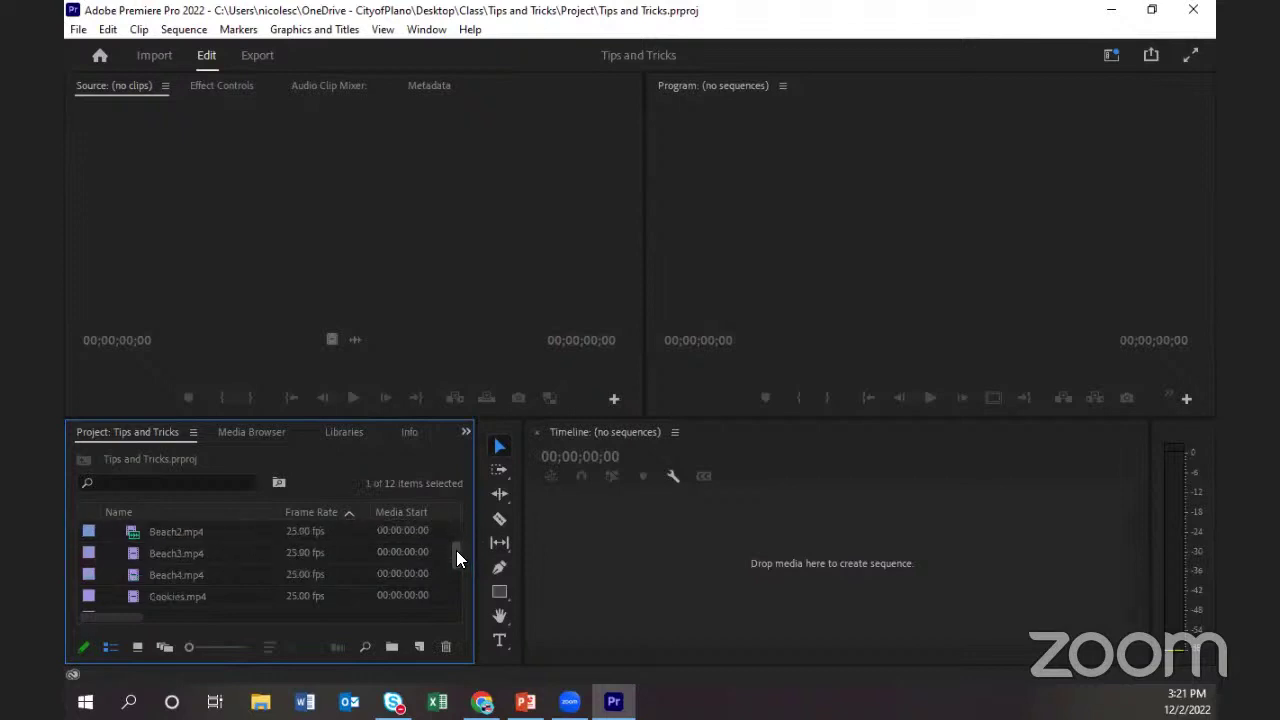
left_click(208, 578, "shift")
left_click_drag(222, 545, 748, 600)
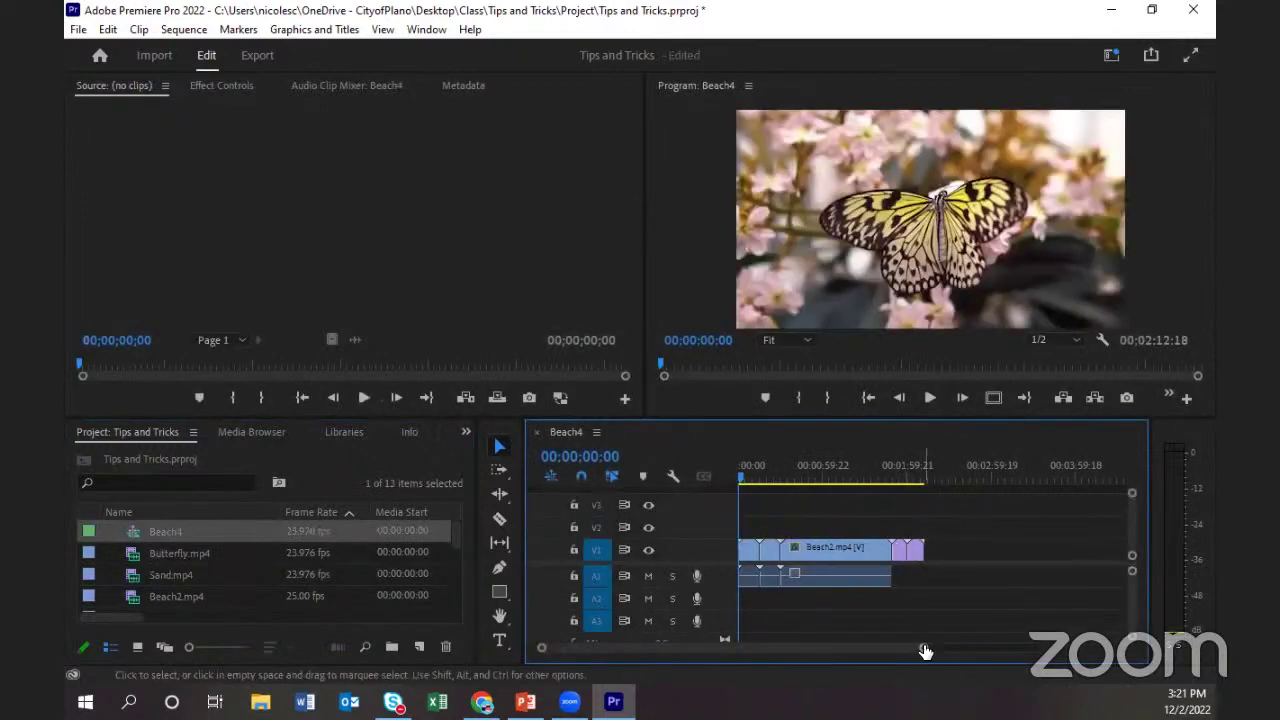
left_click_drag(920, 647, 826, 657)
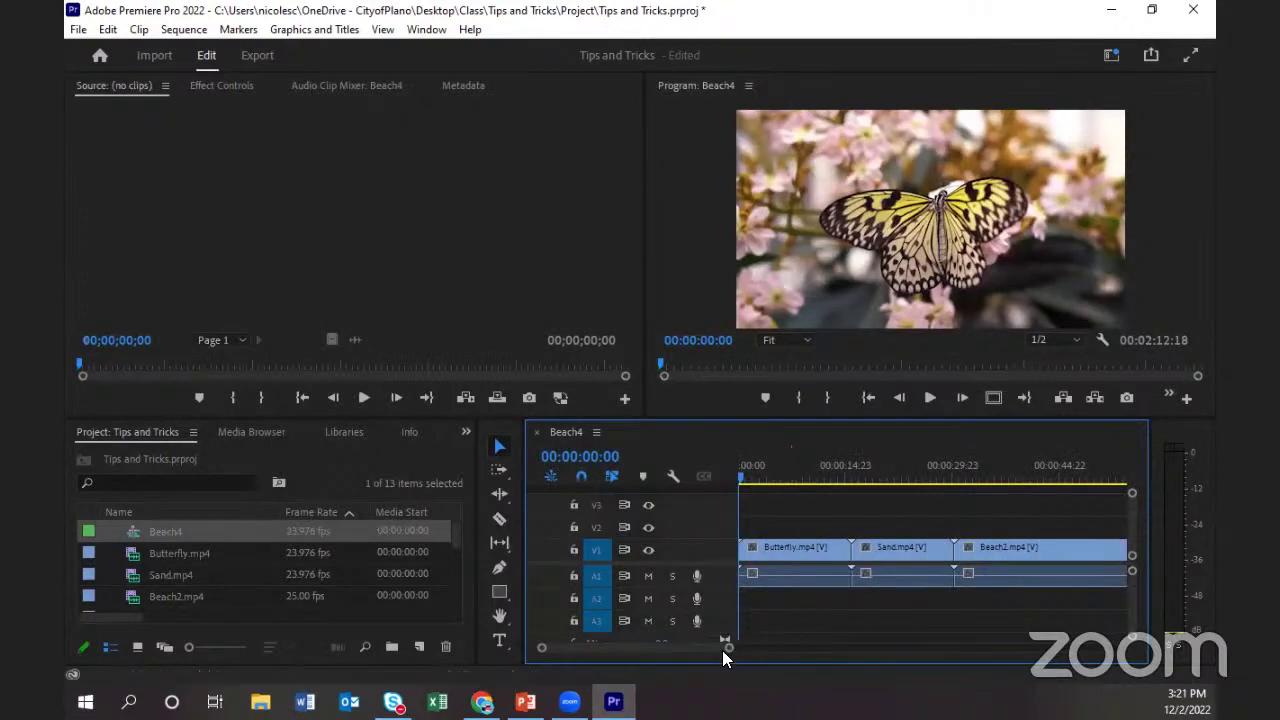
scroll(716, 648, "down", 2)
scroll(689, 648, "up", 2)
Try the Razor Tool, return to the Selection Tool, and alternate the focus between the Tools panel and the Timeline.
left_click(512, 420)
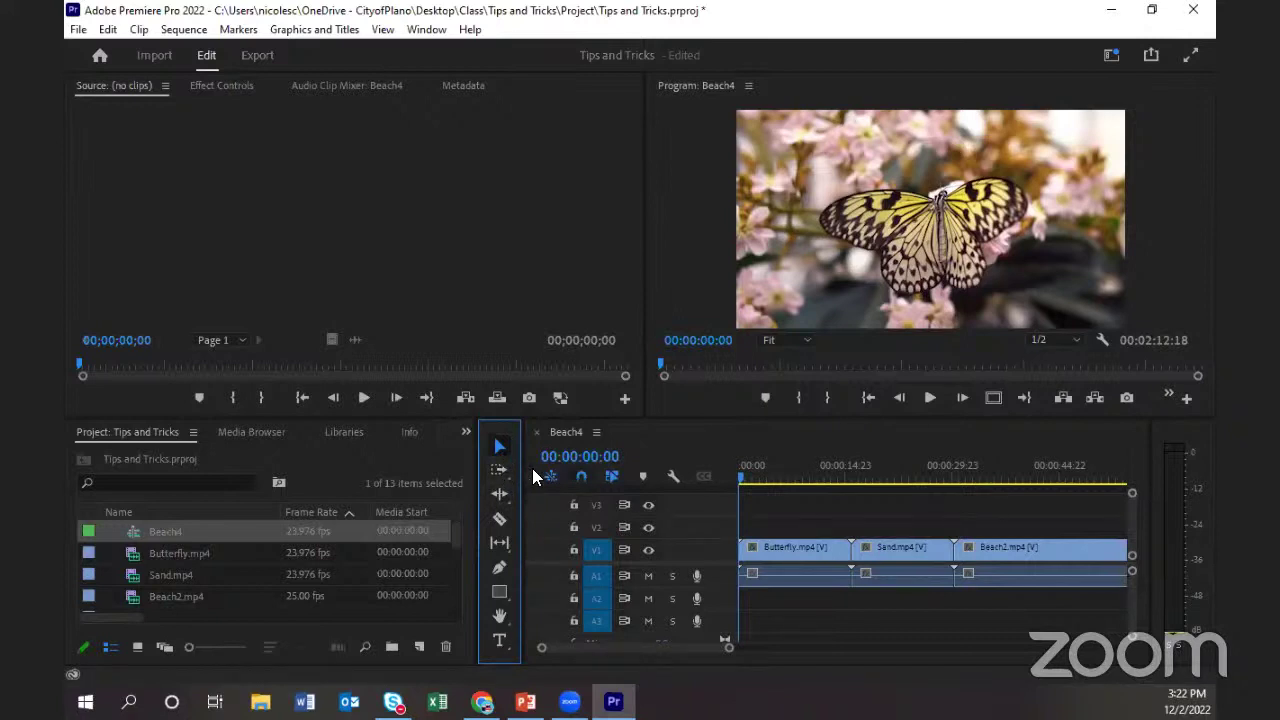
left_click(500, 520)
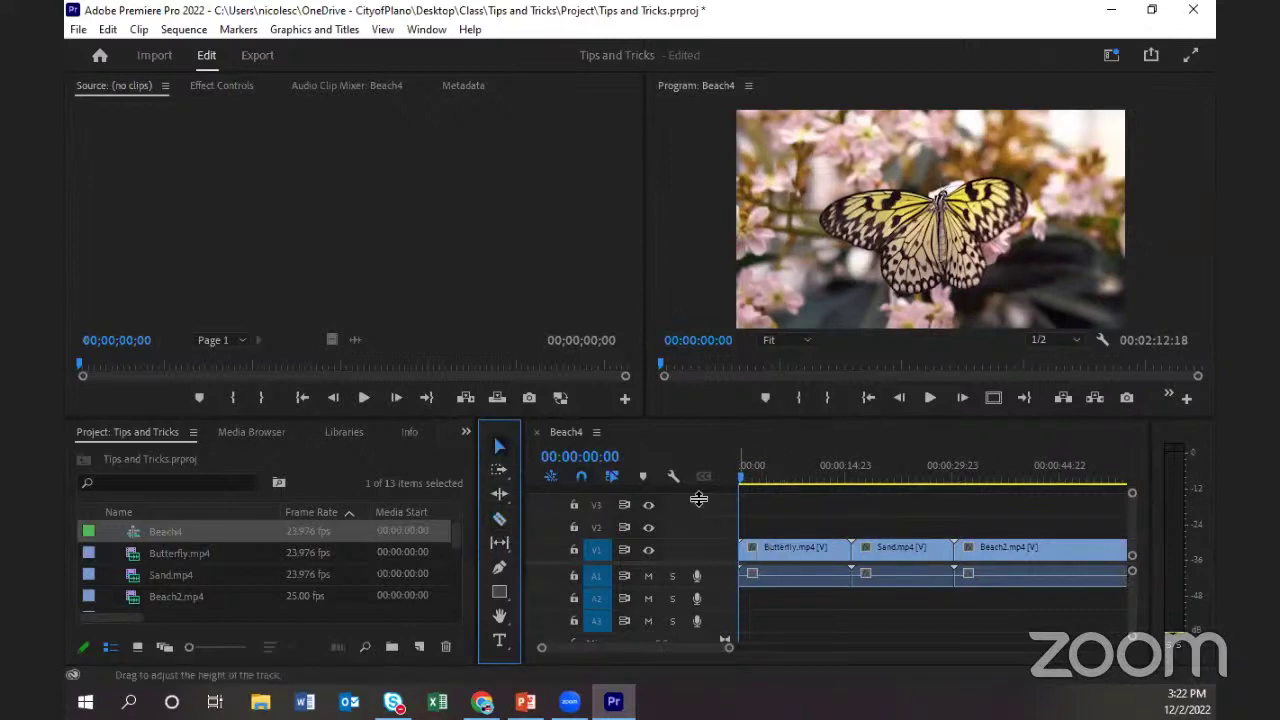
left_click(500, 448)
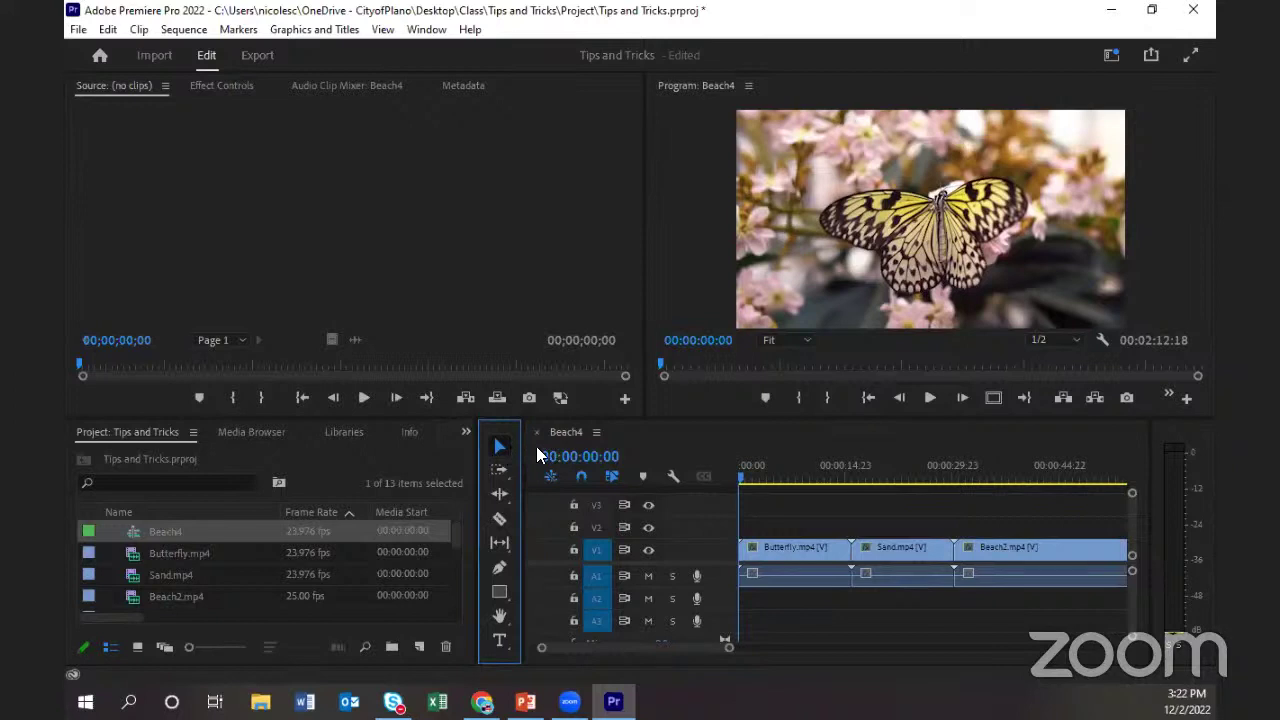
left_click(645, 455)
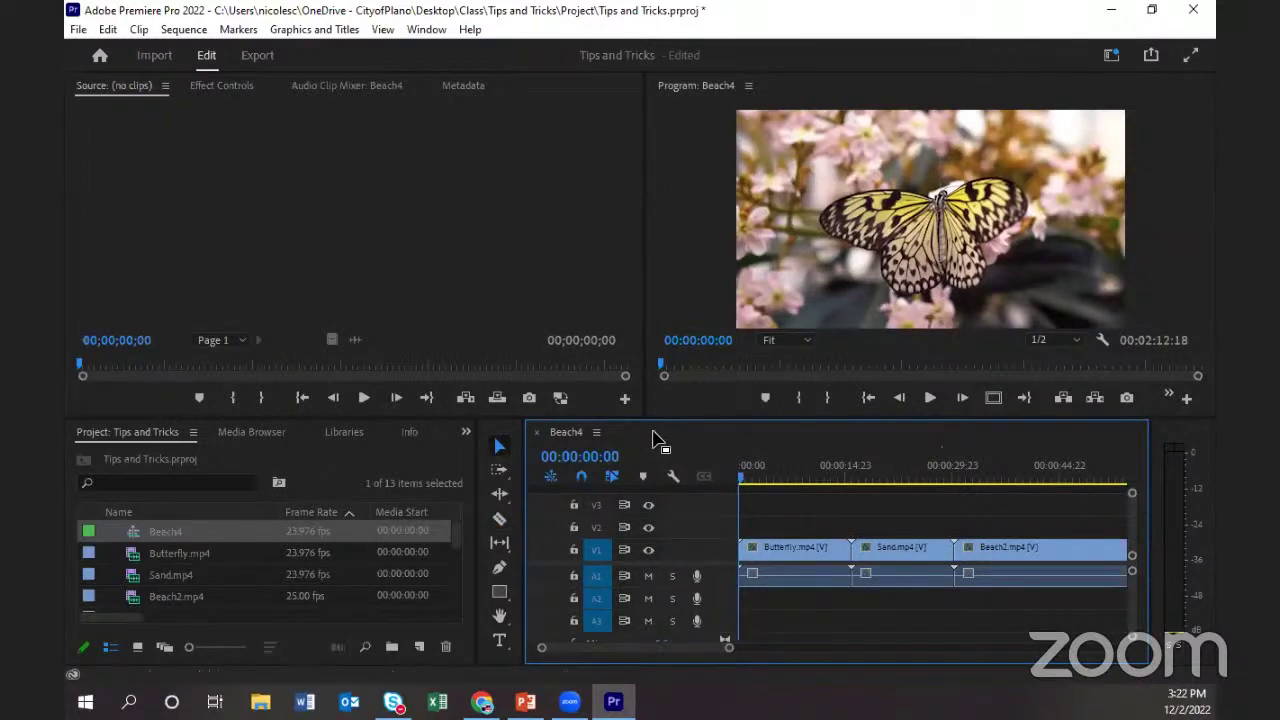
left_click(502, 434)
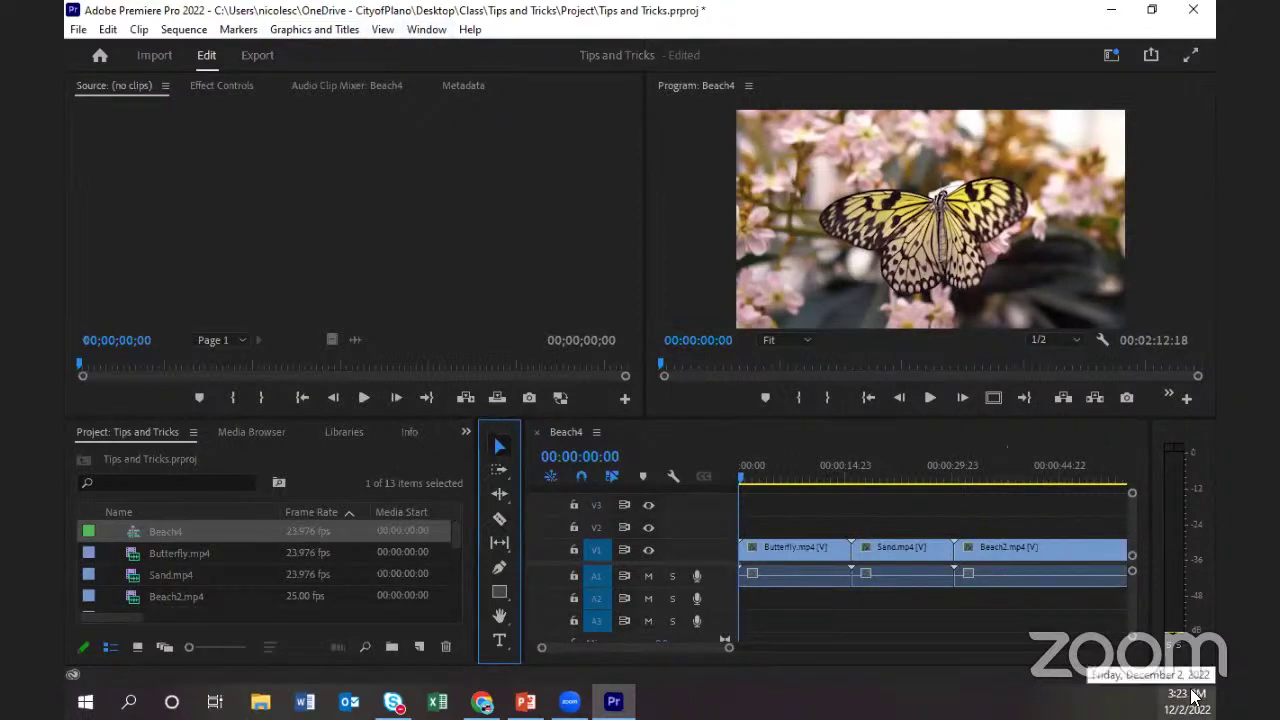
left_click(675, 445)
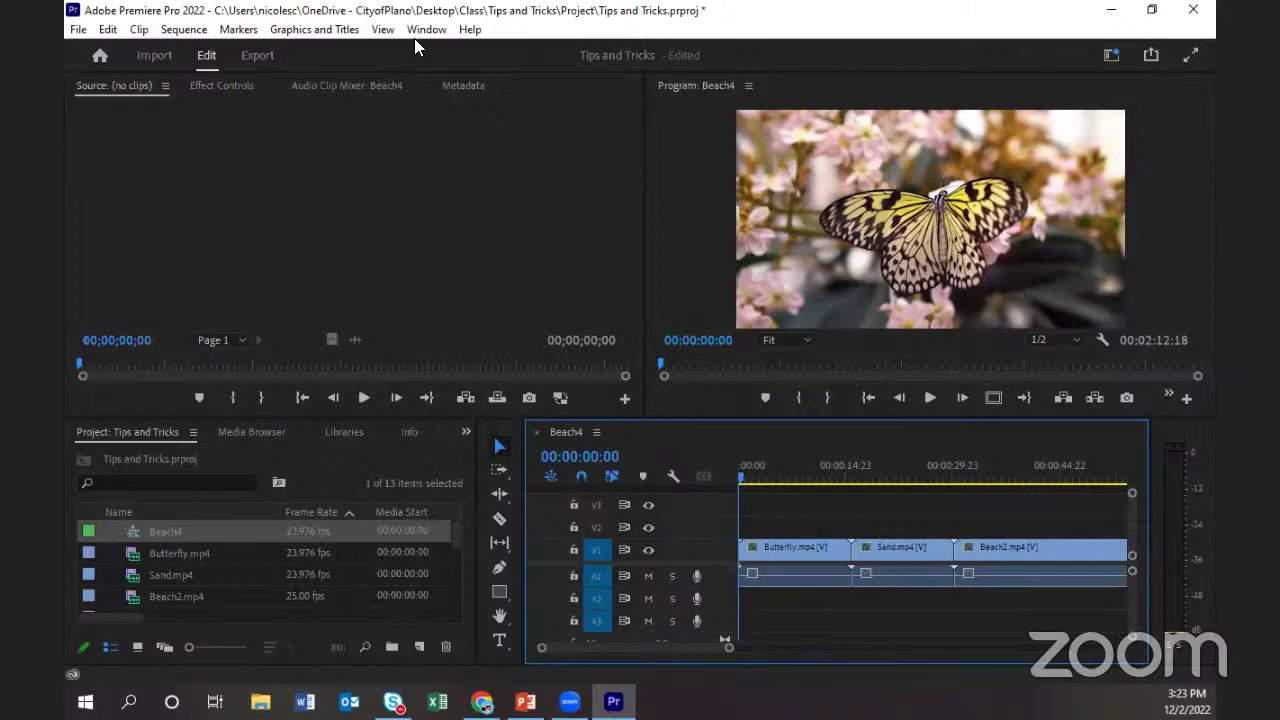
Review the Application layout in the Keyboard Shortcuts editor and close the editor.
left_click(107, 29)
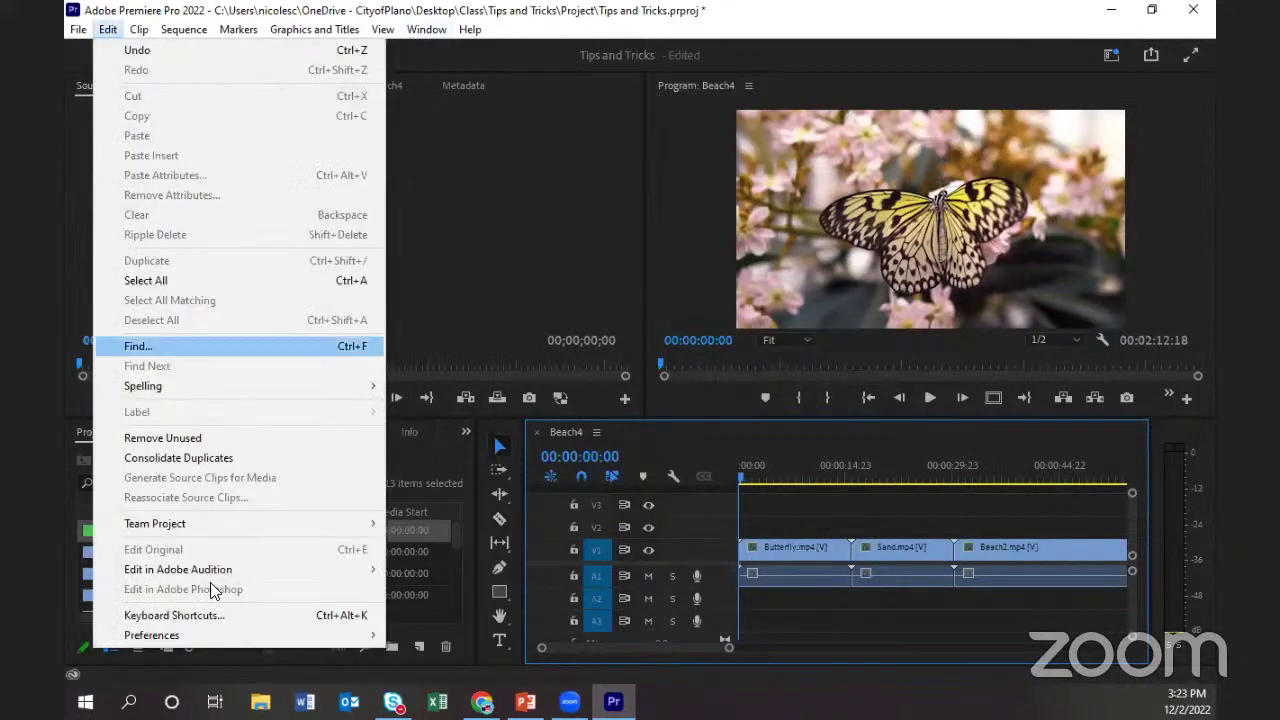
left_click(208, 614)
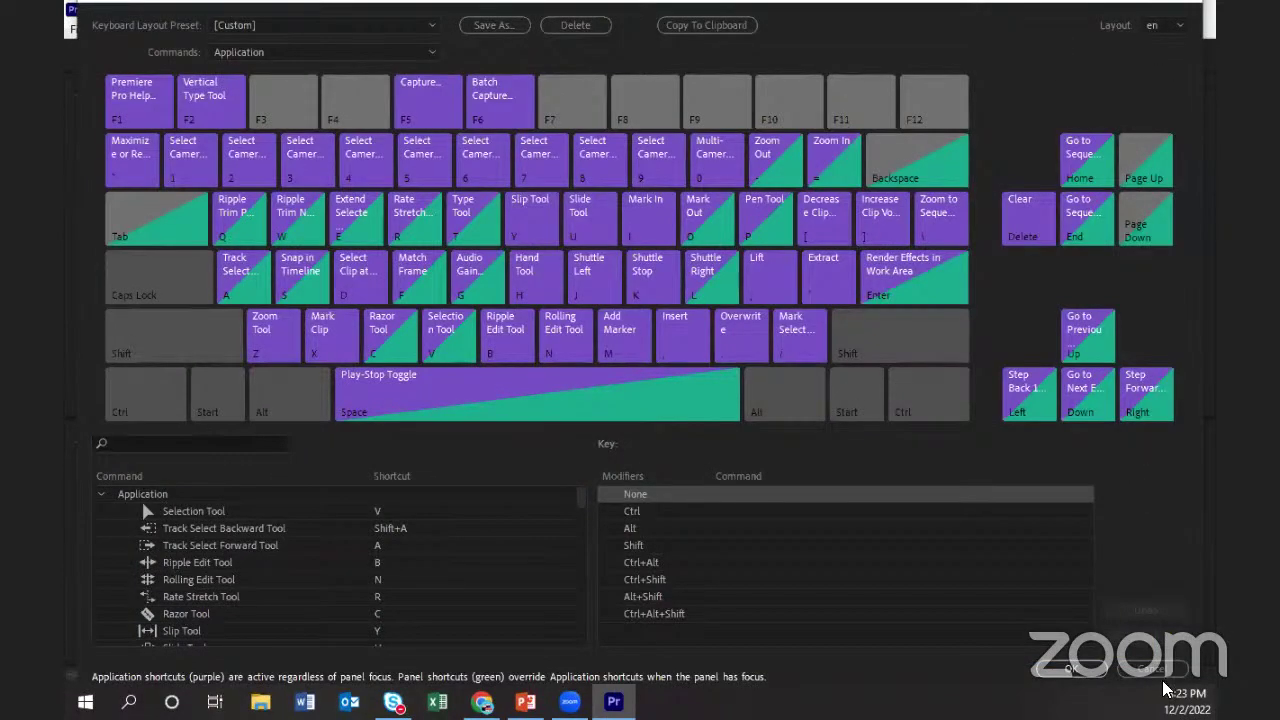
key("Escape")
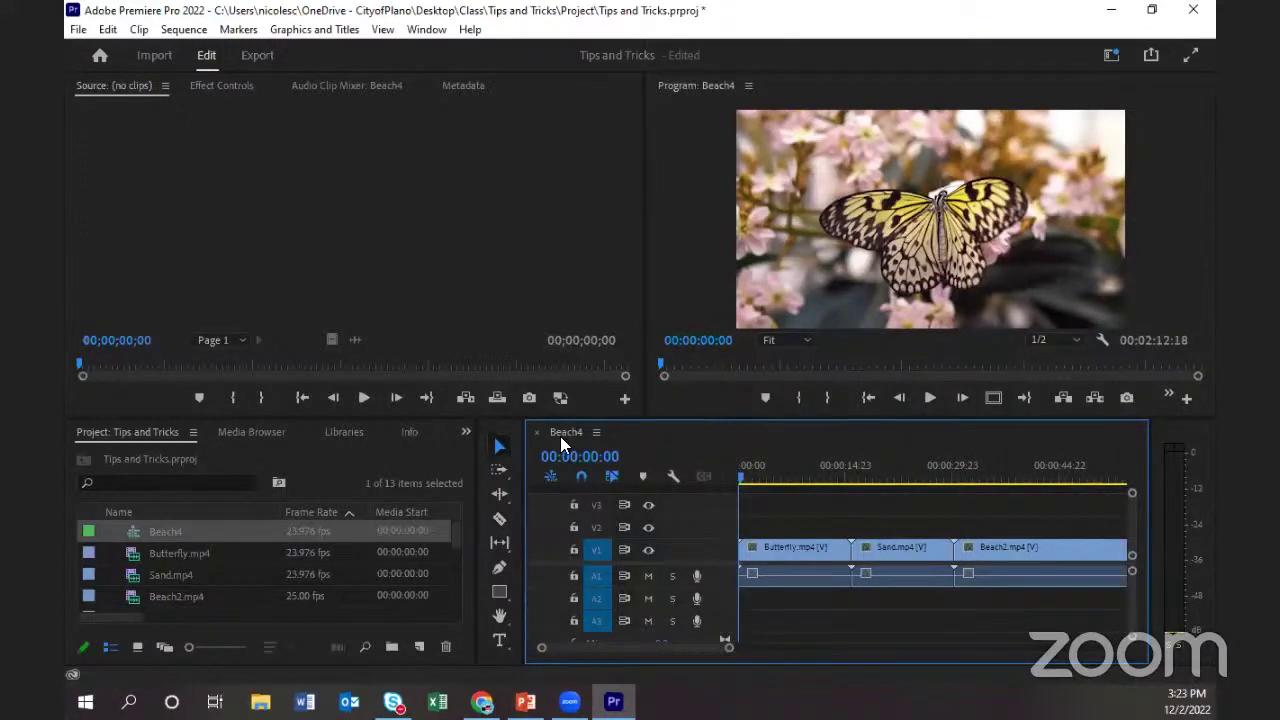
Widen the Timeline and the Program monitor and add the vertical text "Type" beside the butterfly in the frame.
left_click_drag(526, 444, 452, 444)
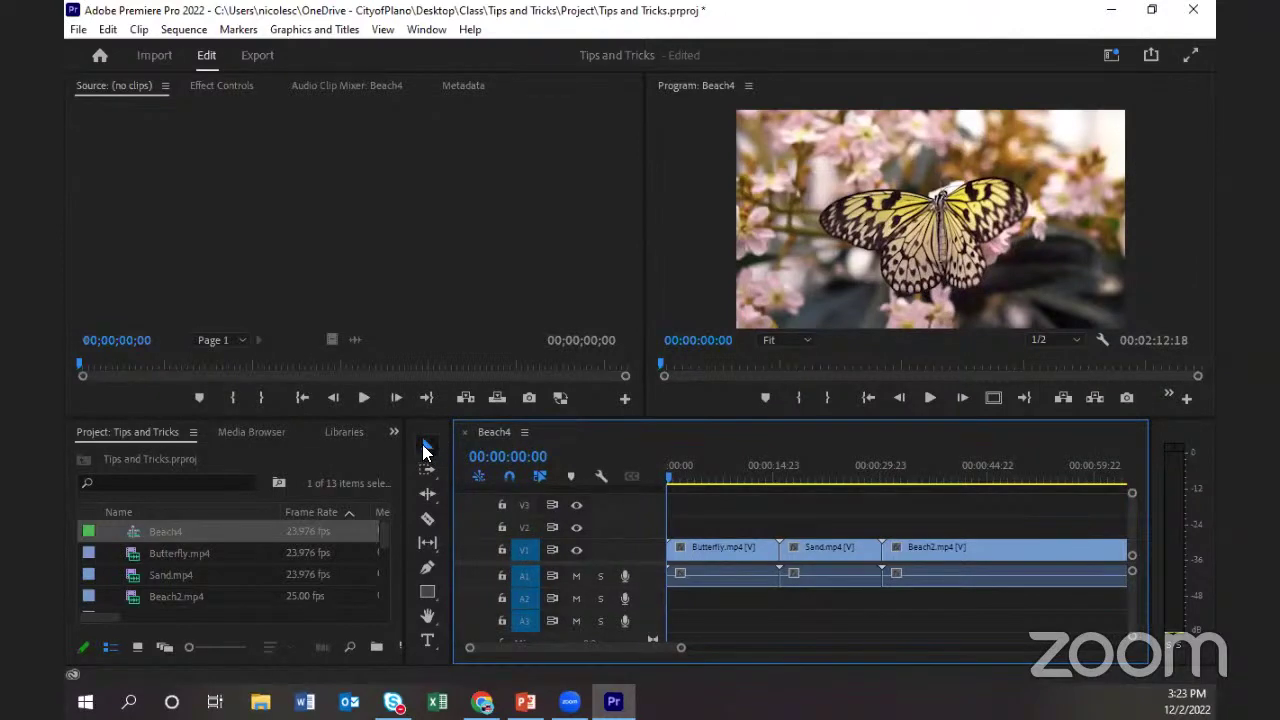
left_click(422, 640)
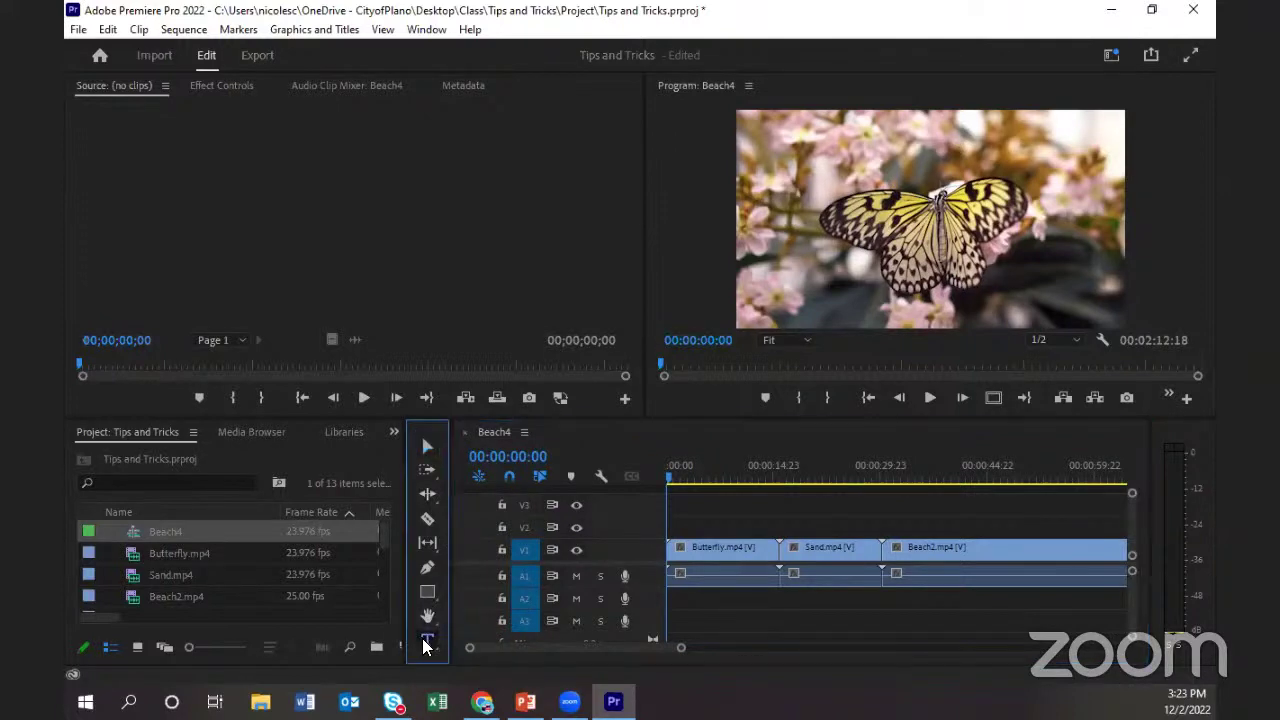
left_click(518, 656)
left_click(798, 172)
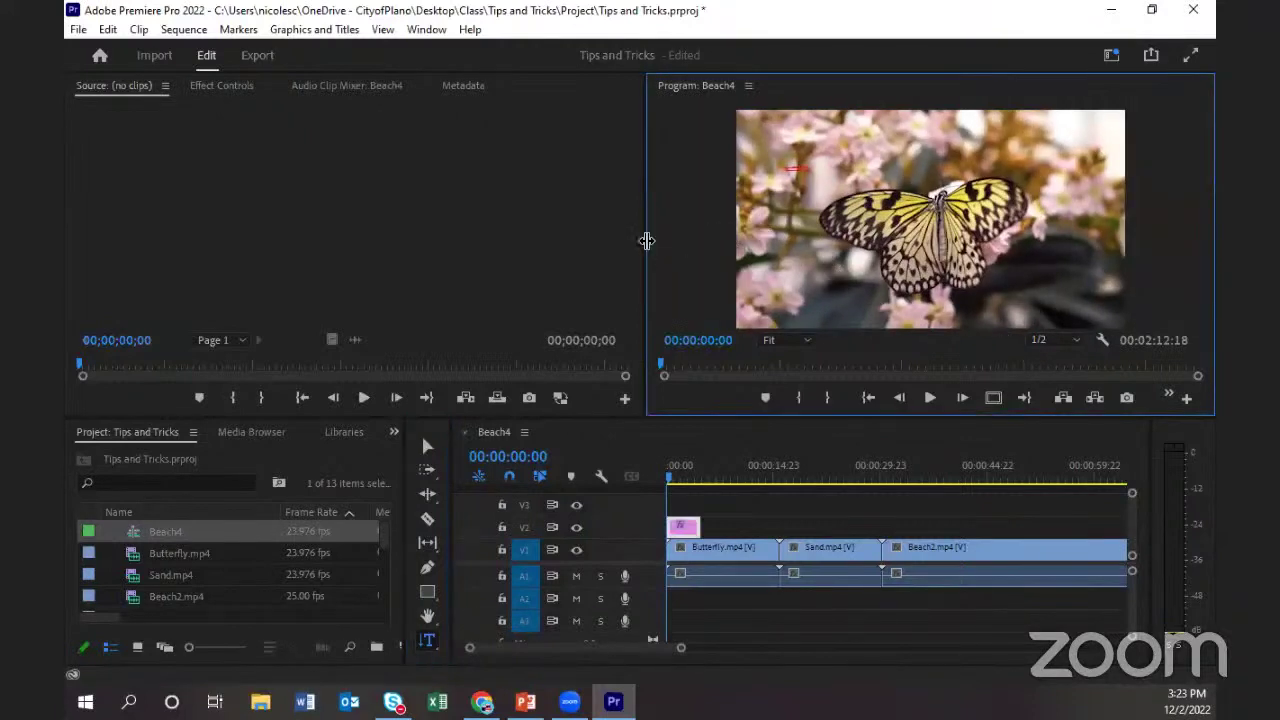
left_click_drag(449, 210, 403, 209)
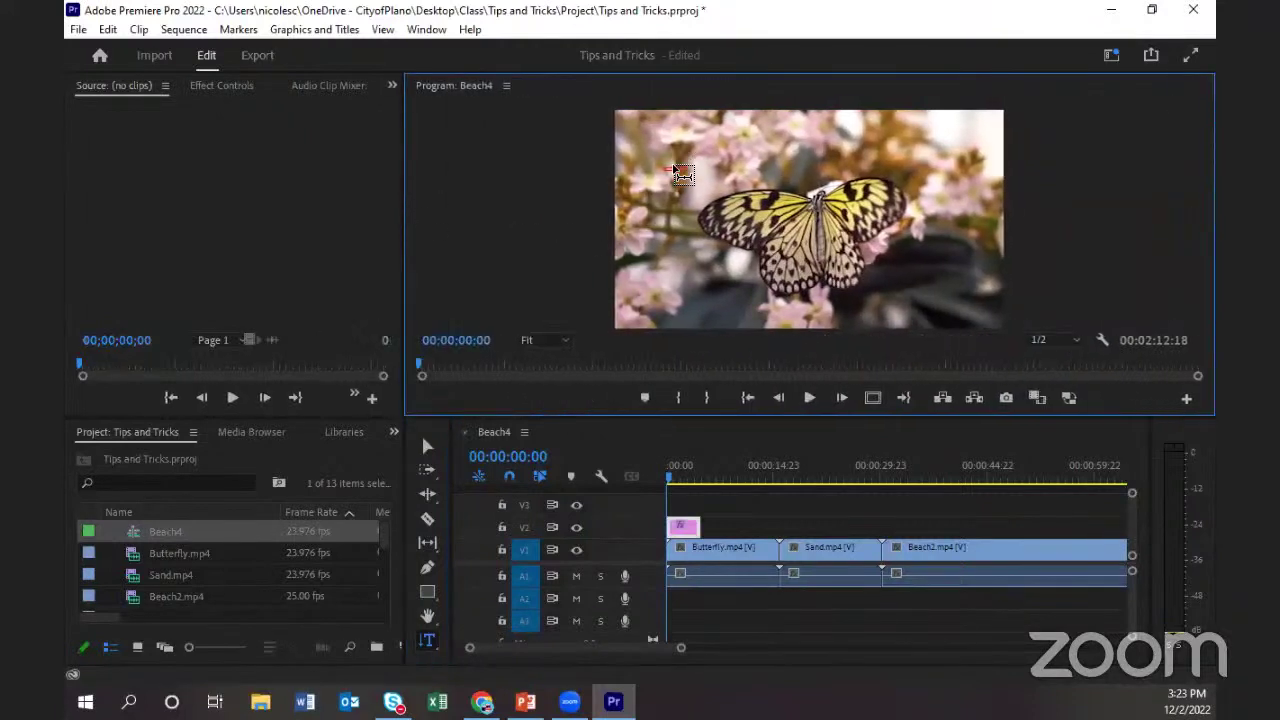
type("Tree")
Return to the Selection Tool and delete the vertical text from the butterfly frame.
left_click(428, 446)
left_click(677, 192)
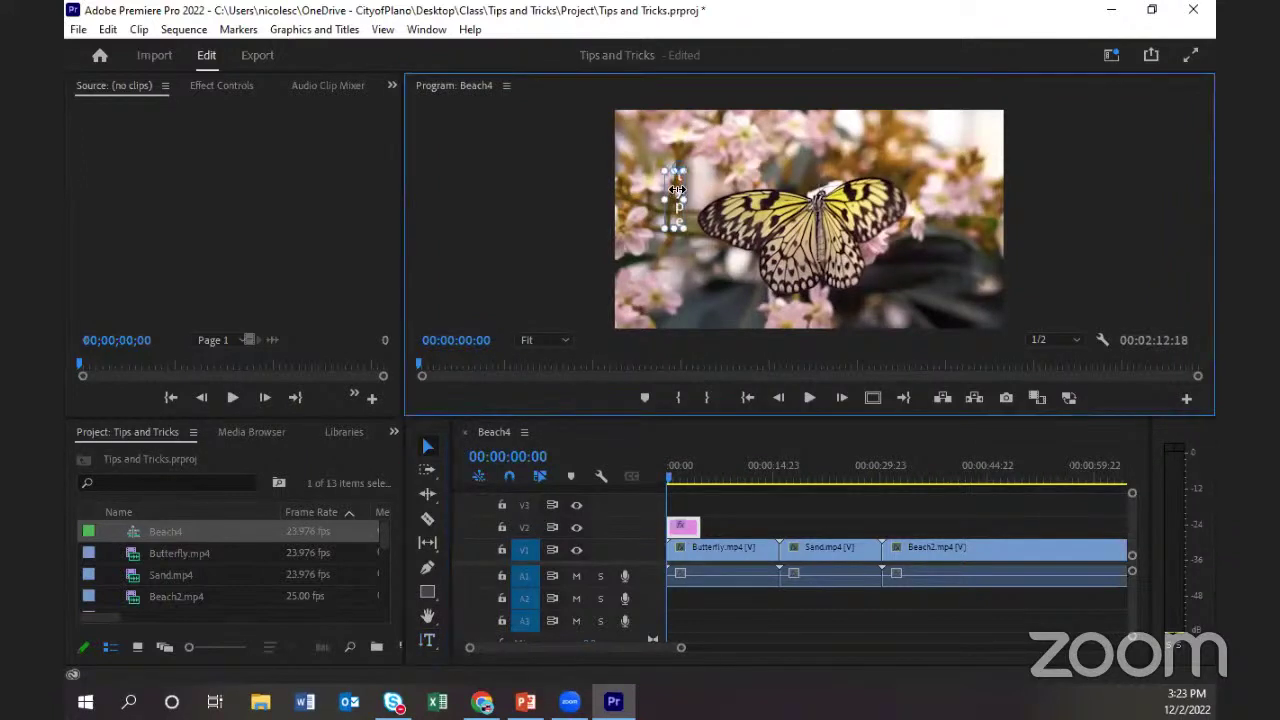
key("Delete")
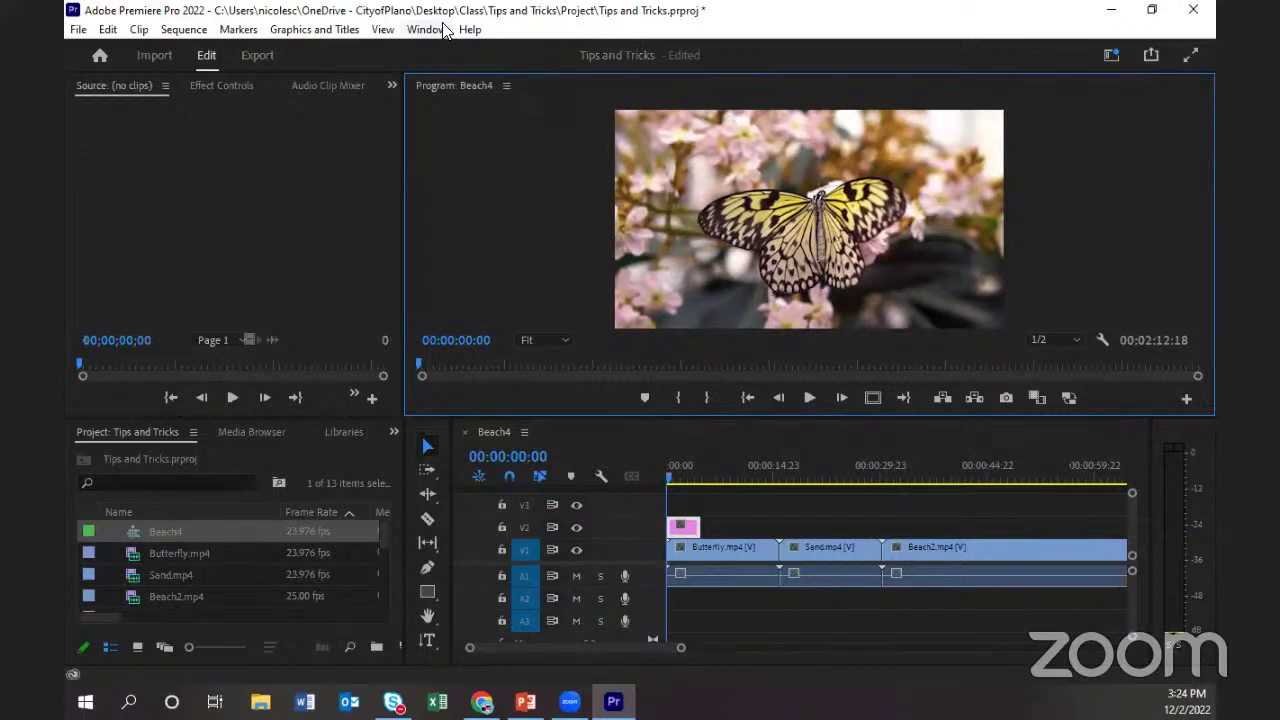
Switch to the workspace that stacks the Effects, Essential Graphics, Essential Sound and Lumetri Color panels, and expand Lumetri Color.
left_click_drag(646, 416, 644, 421)
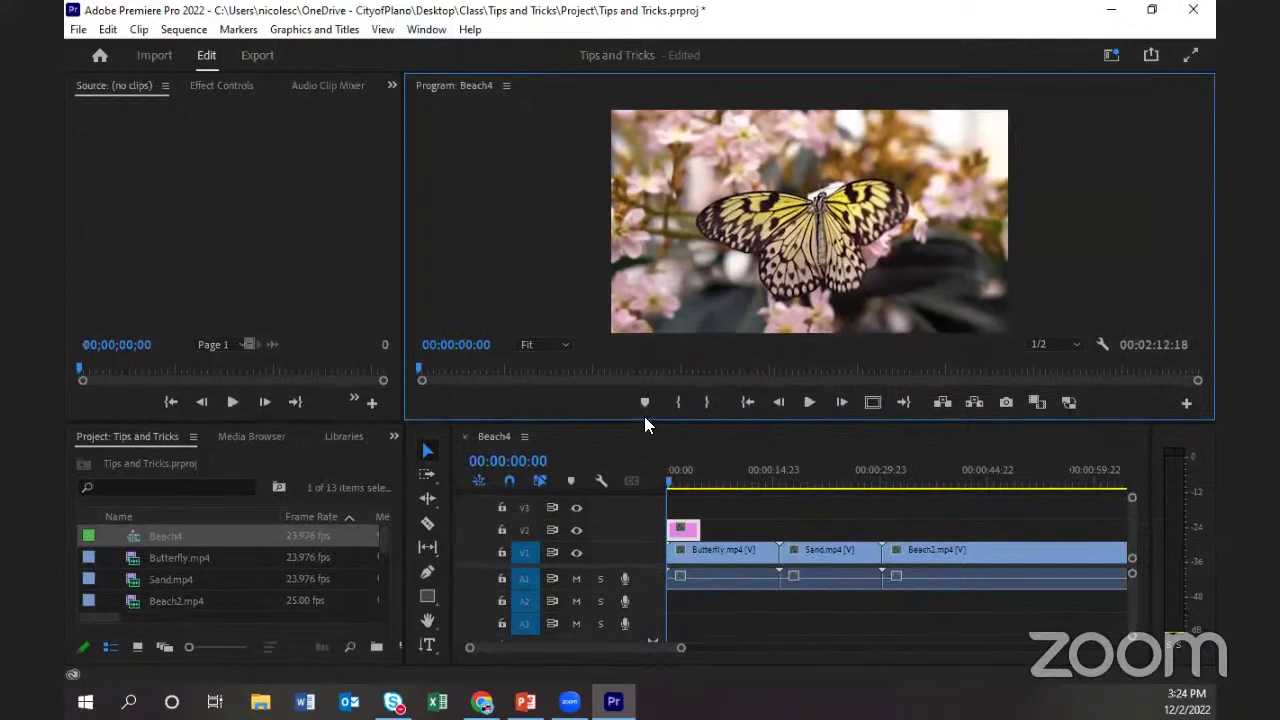
left_click(426, 30)
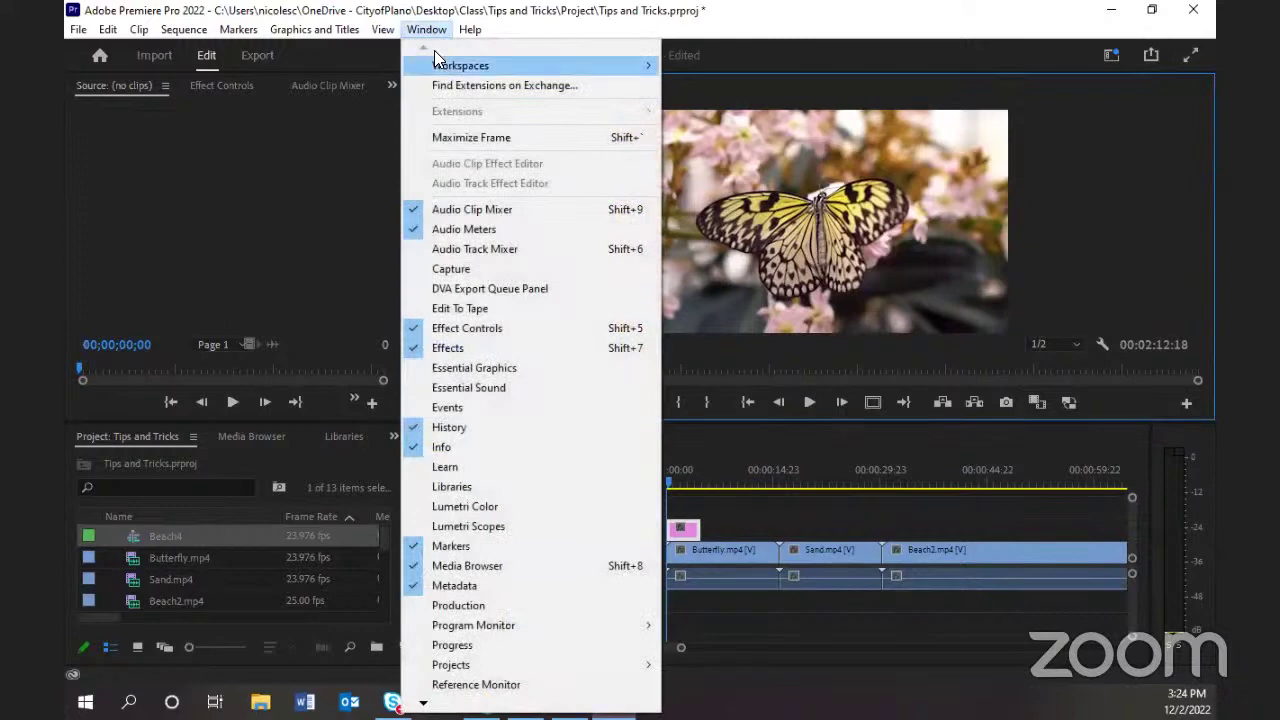
mouse_move(435, 58)
left_click(730, 204)
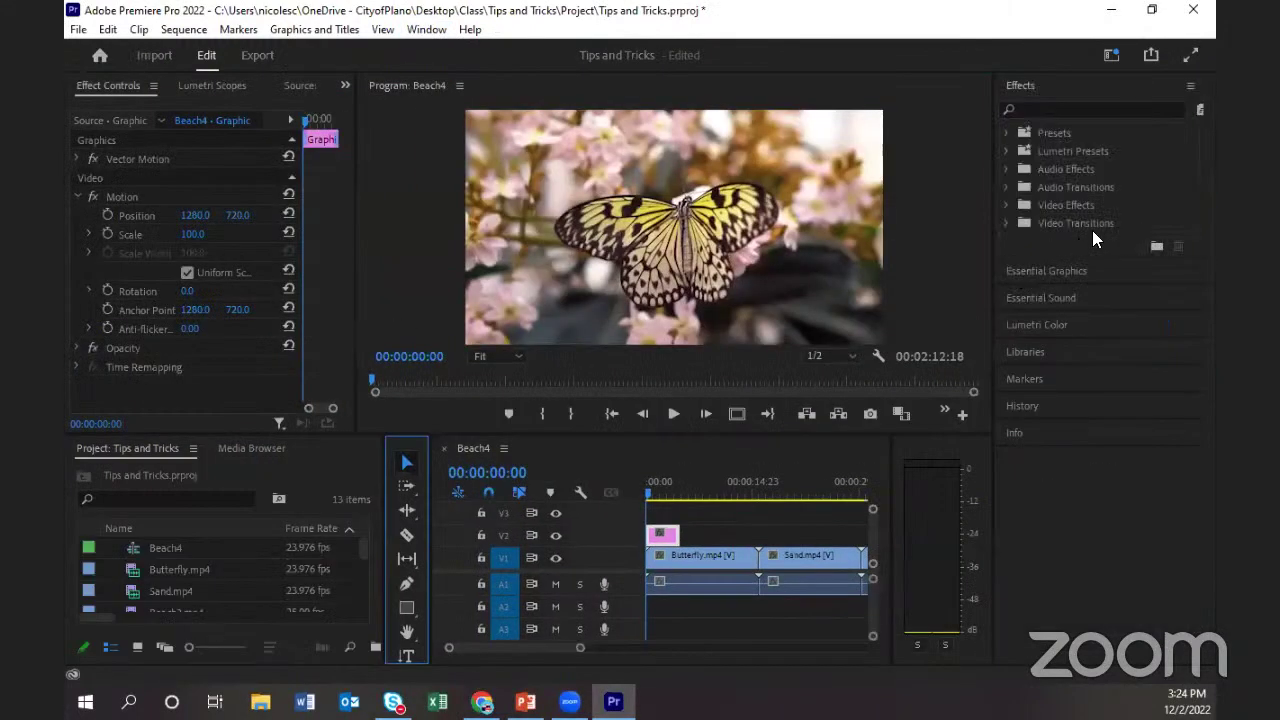
left_click(1062, 322)
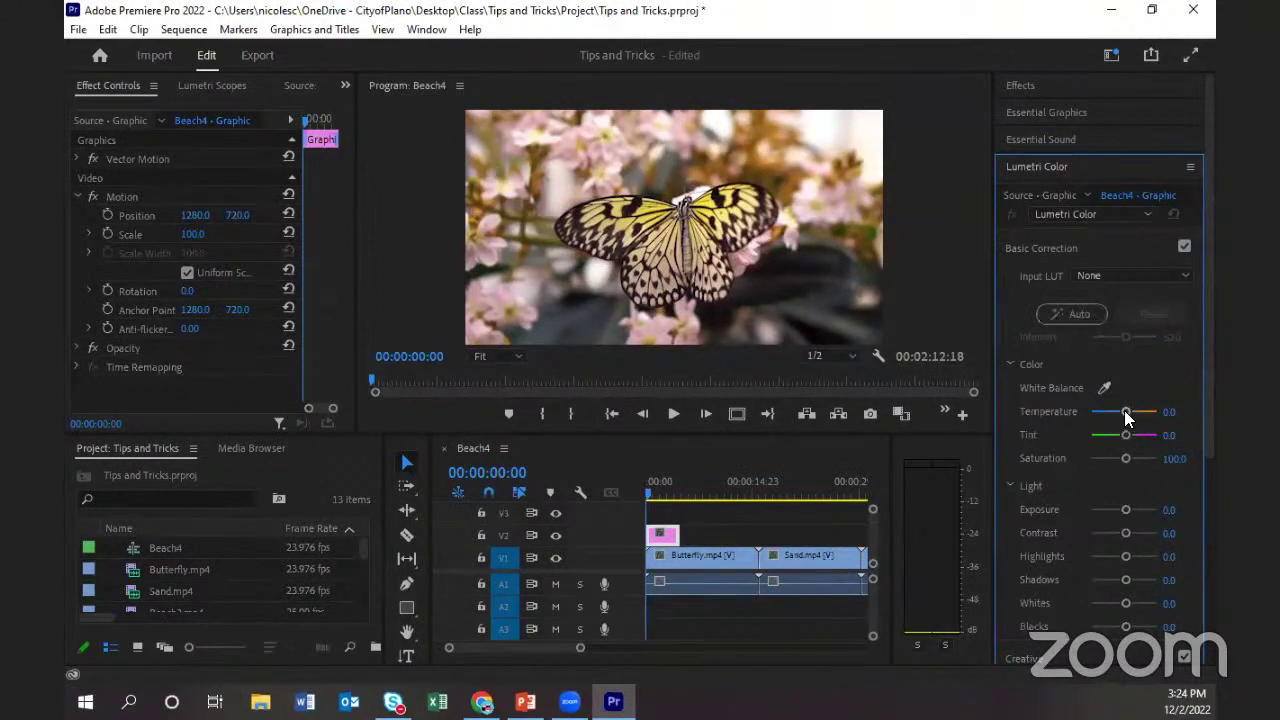
Set the graphic clip's temperature to -45.9 and grade Butterfly.mp4 with temperature -62.2, tint 62.2 and exposure -1.2.
left_click_drag(1125, 411, 1108, 412)
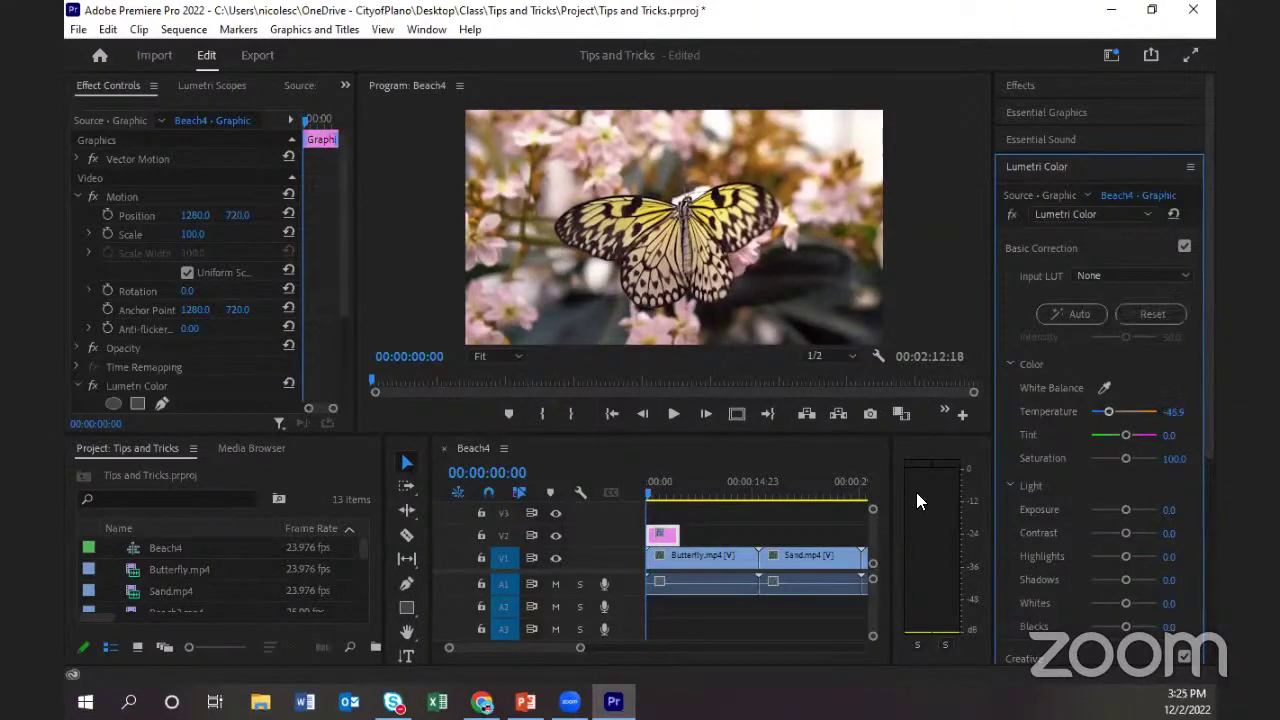
left_click(680, 554)
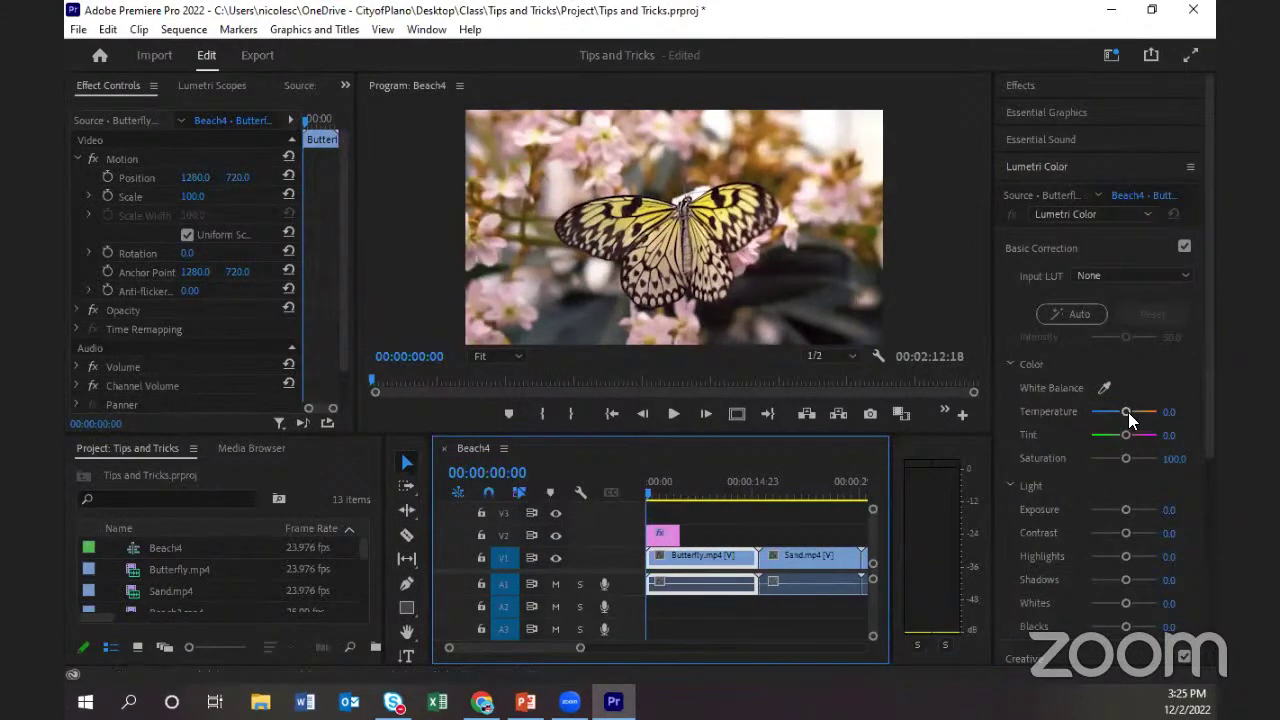
left_click_drag(1127, 412, 1104, 426)
left_click_drag(1126, 446, 1145, 446)
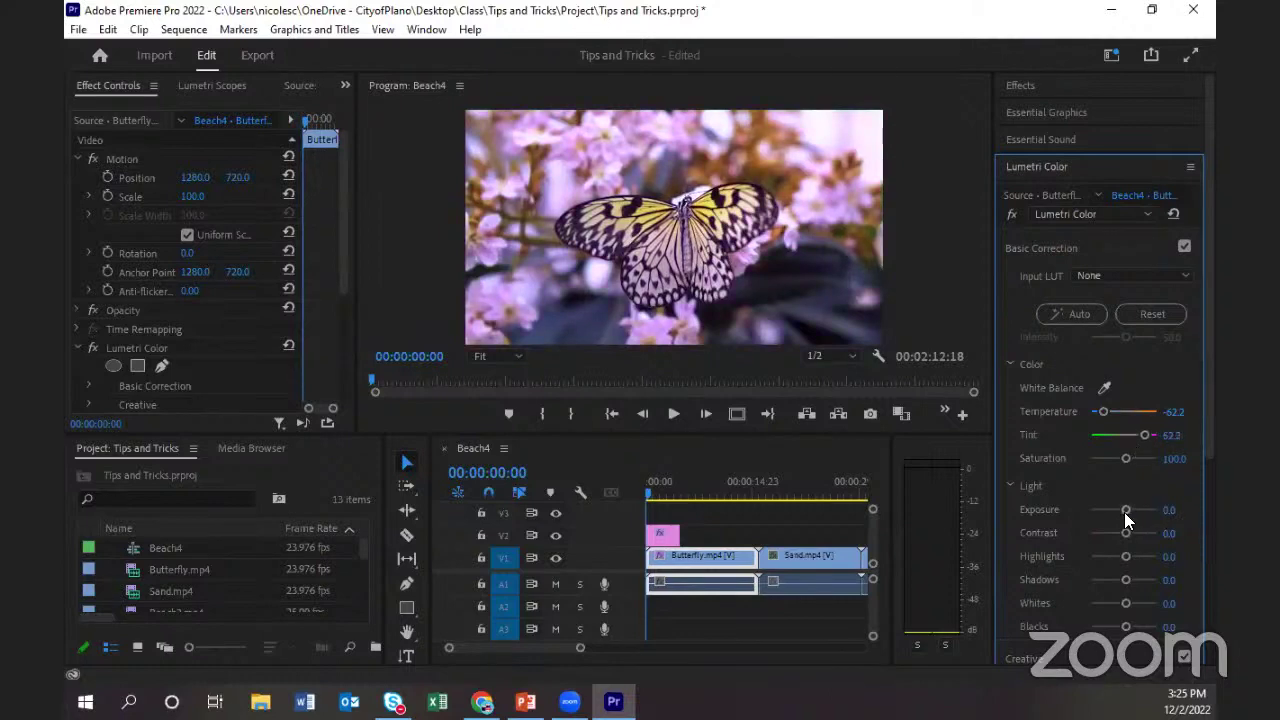
left_click_drag(1124, 512, 1112, 508)
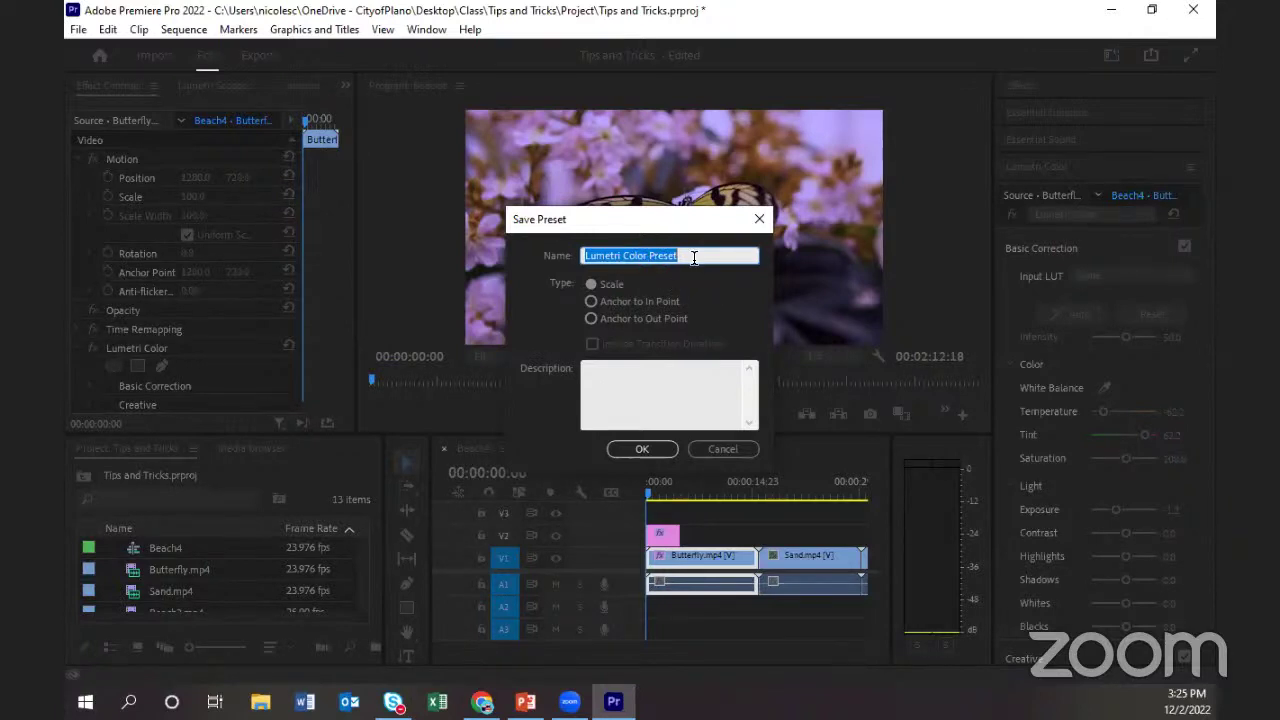
Save the Lumetri grade as a Scale-type preset named Butterfly.
type("But")
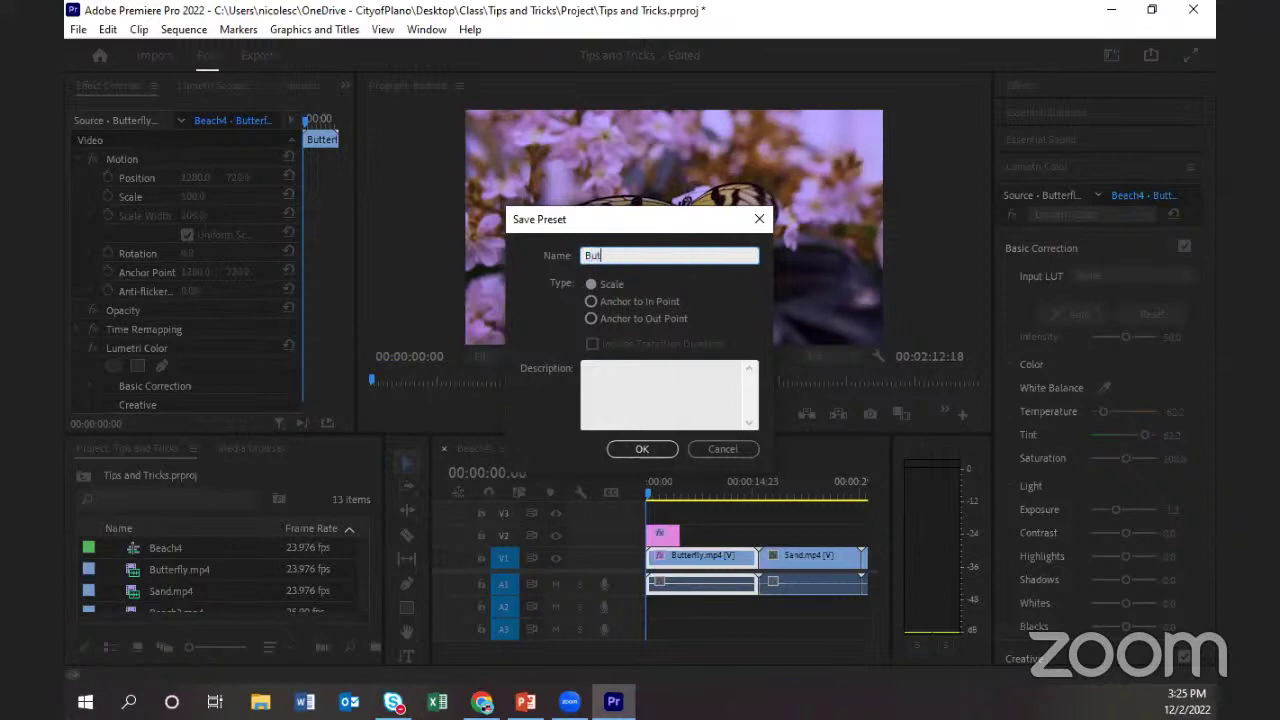
type("terfly")
left_click(651, 366)
left_click(643, 450)
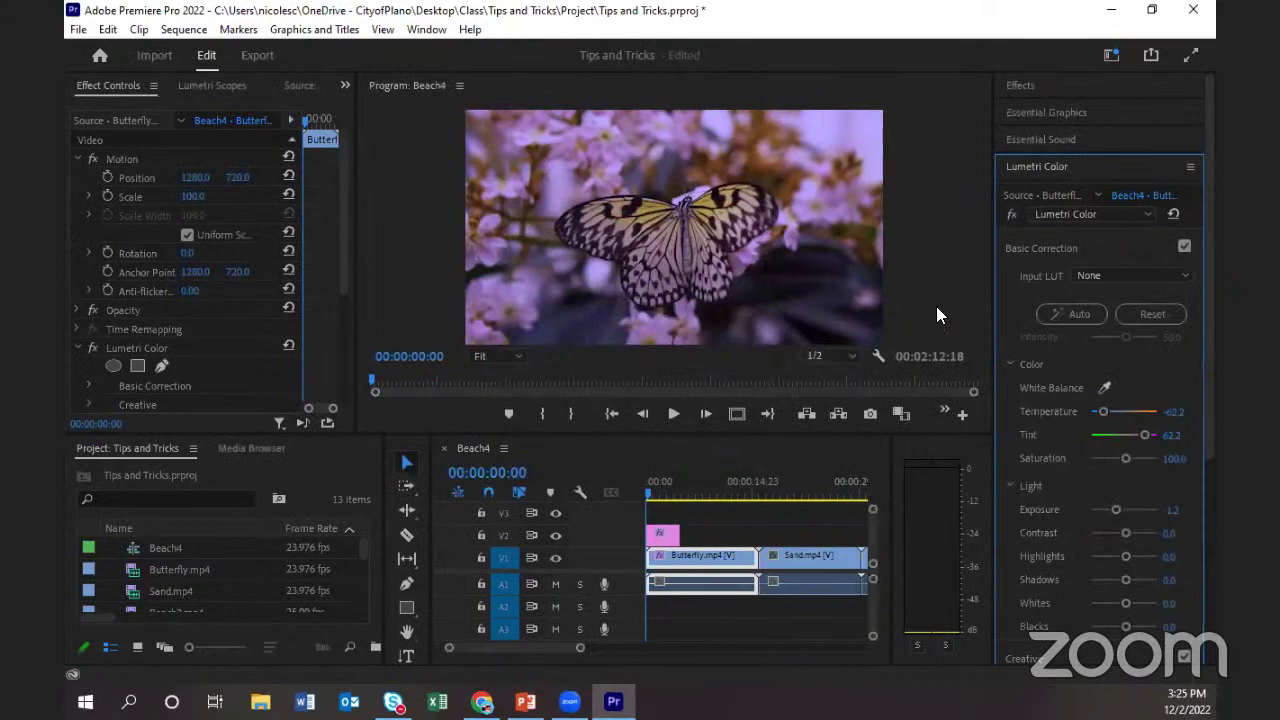
Check the Lumetri Color effect options, switch grading to the Butterfly.mp4 source clip and reopen Basic Correction.
left_click(1110, 216)
left_click(1006, 226)
left_click(1032, 246)
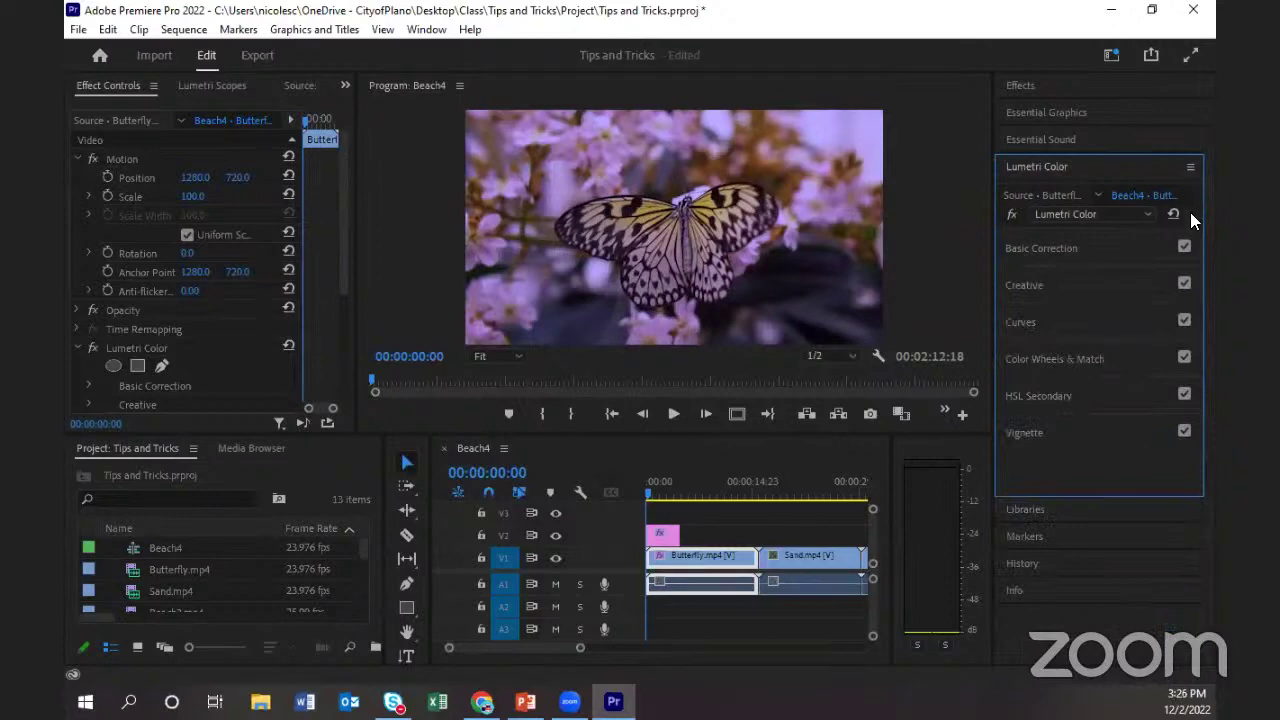
left_click(1052, 195)
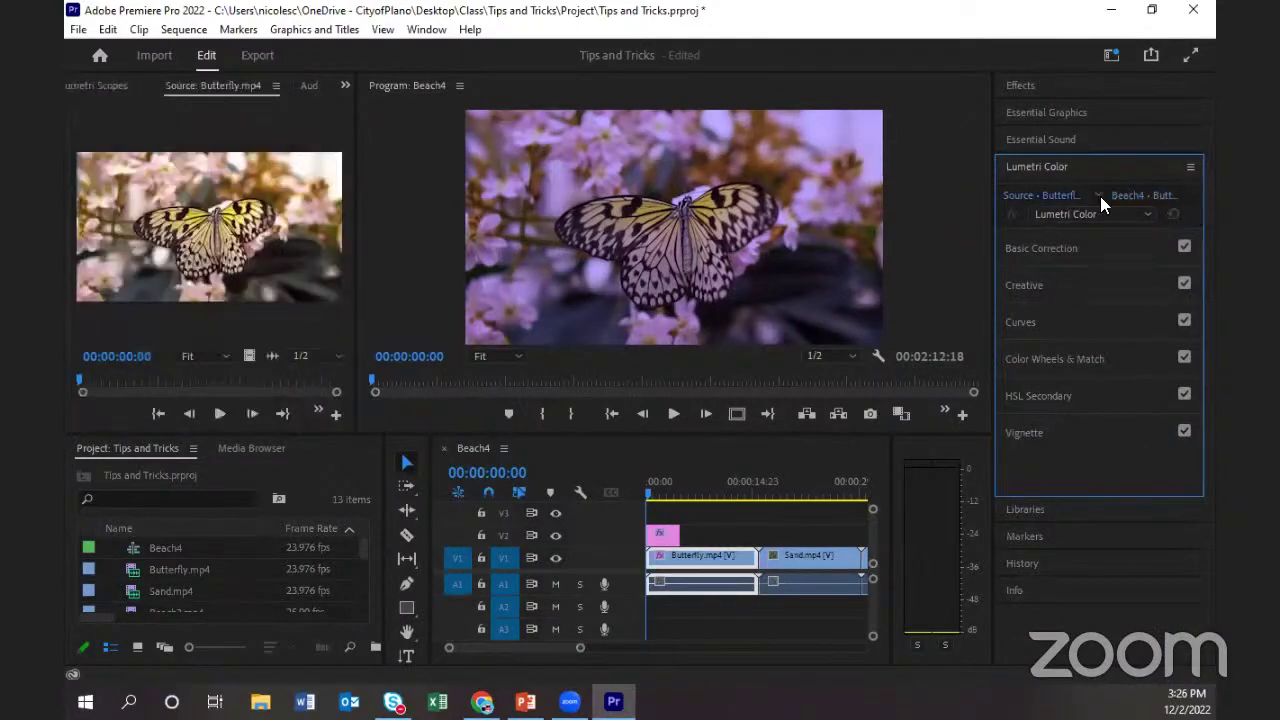
left_click(1128, 248)
Look through the Input LUT choices for the source clip and open and cancel the LUT file browser.
left_click(1138, 272)
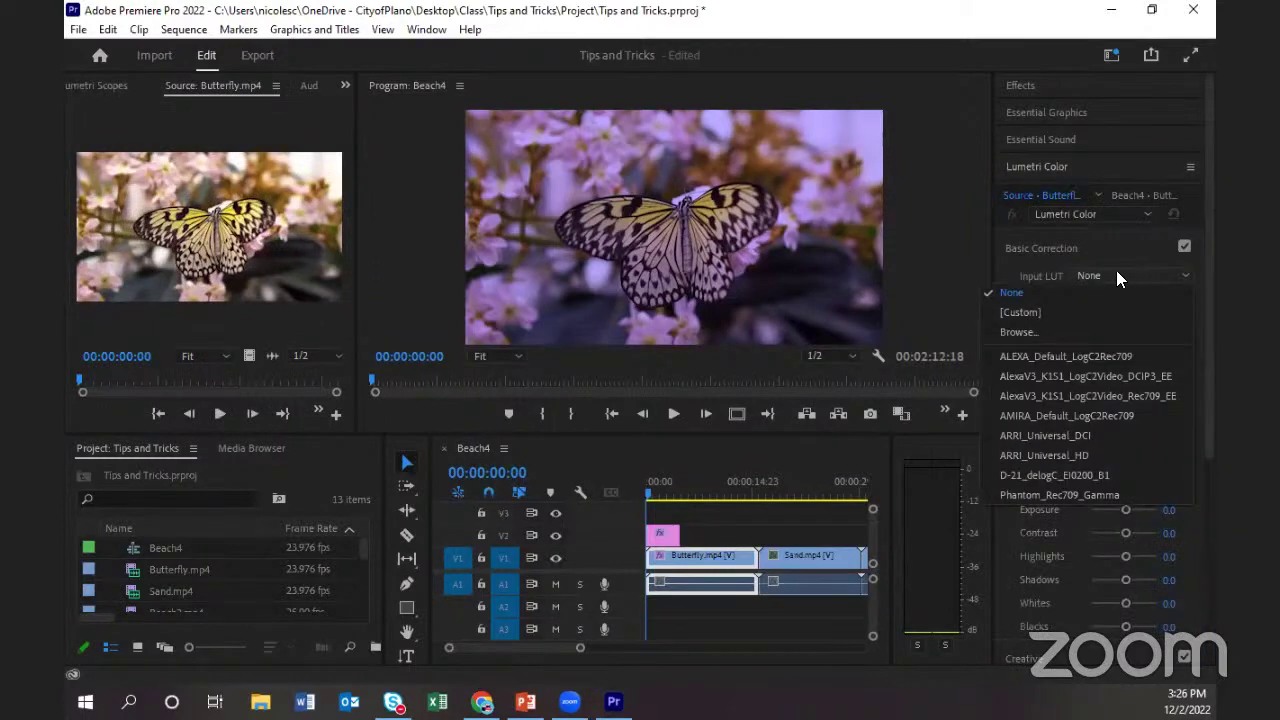
left_click(1036, 332)
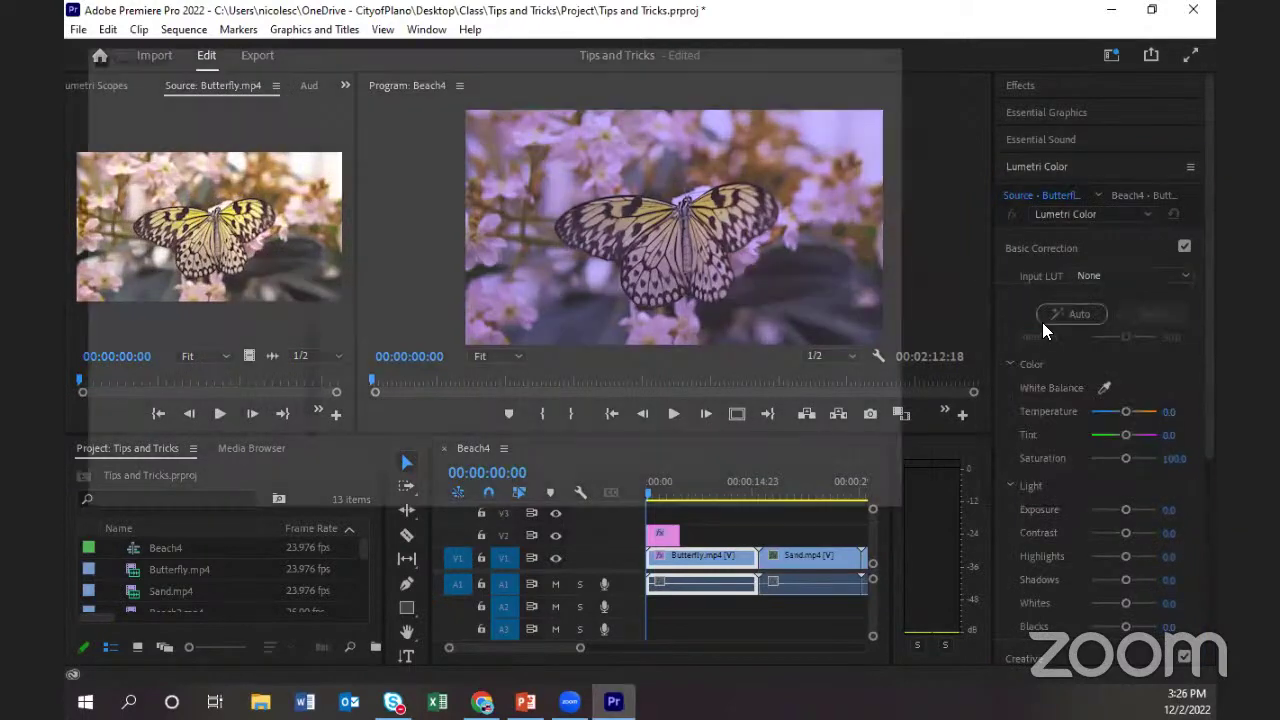
key("Escape")
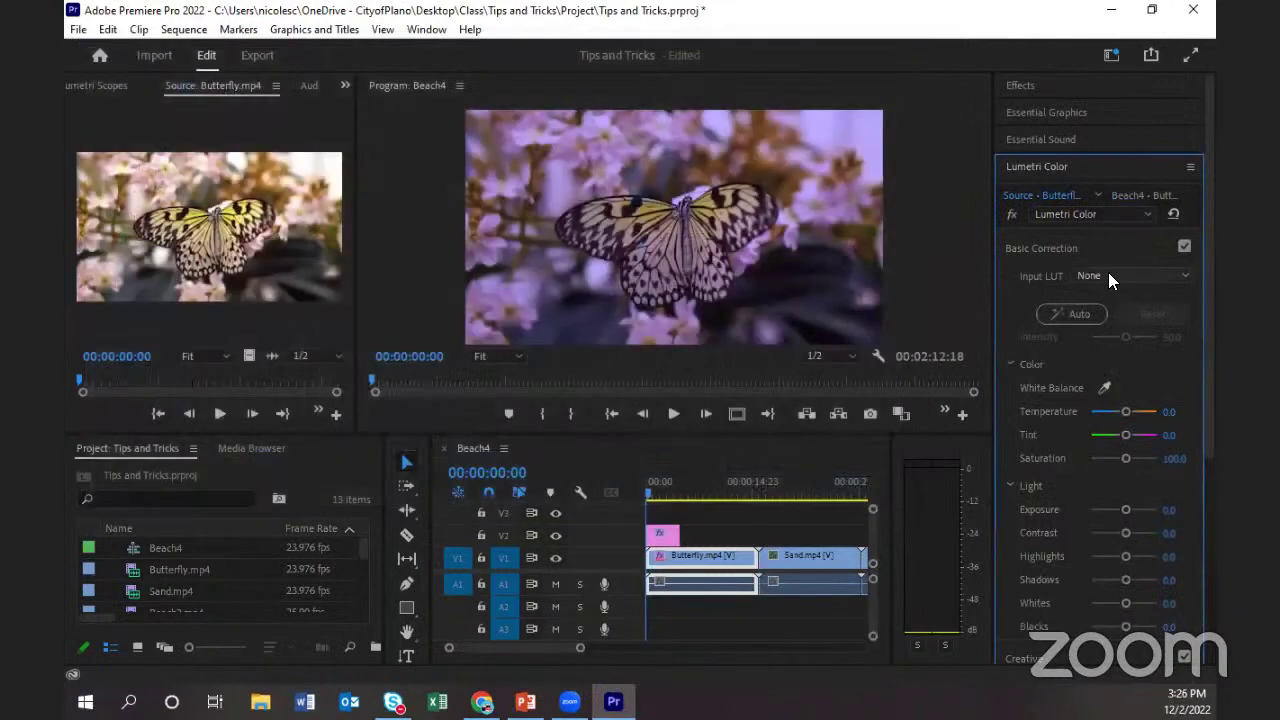
left_click(1108, 272)
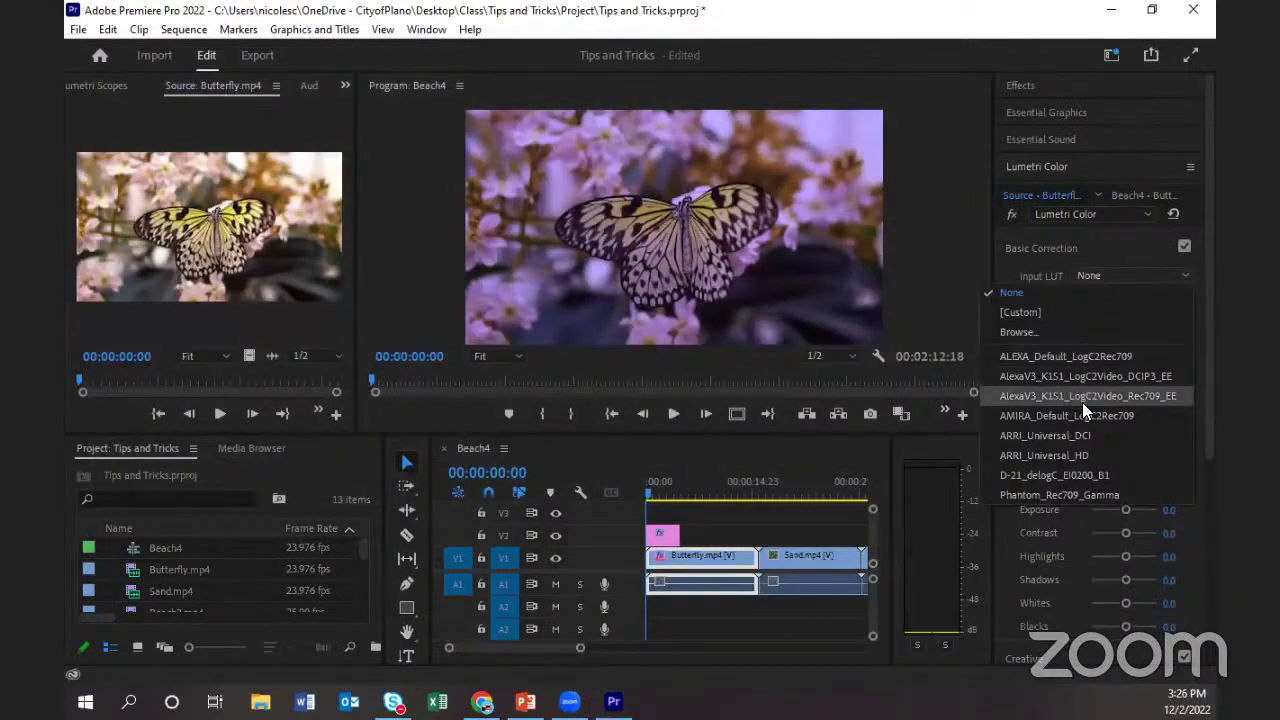
left_click(1088, 244)
left_click(1100, 246)
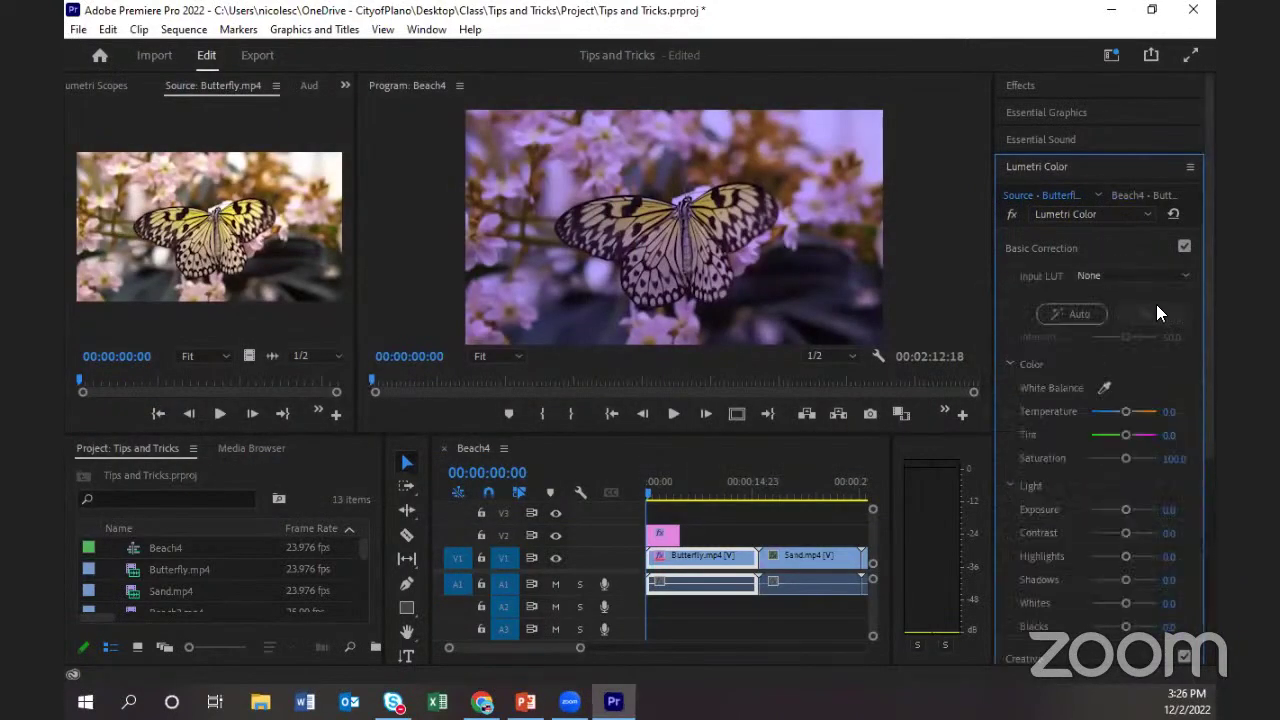
Widen the Lumetri Color panel and review its Basic Correction controls and effect options for the source clip.
scroll(1140, 366, "down", 1)
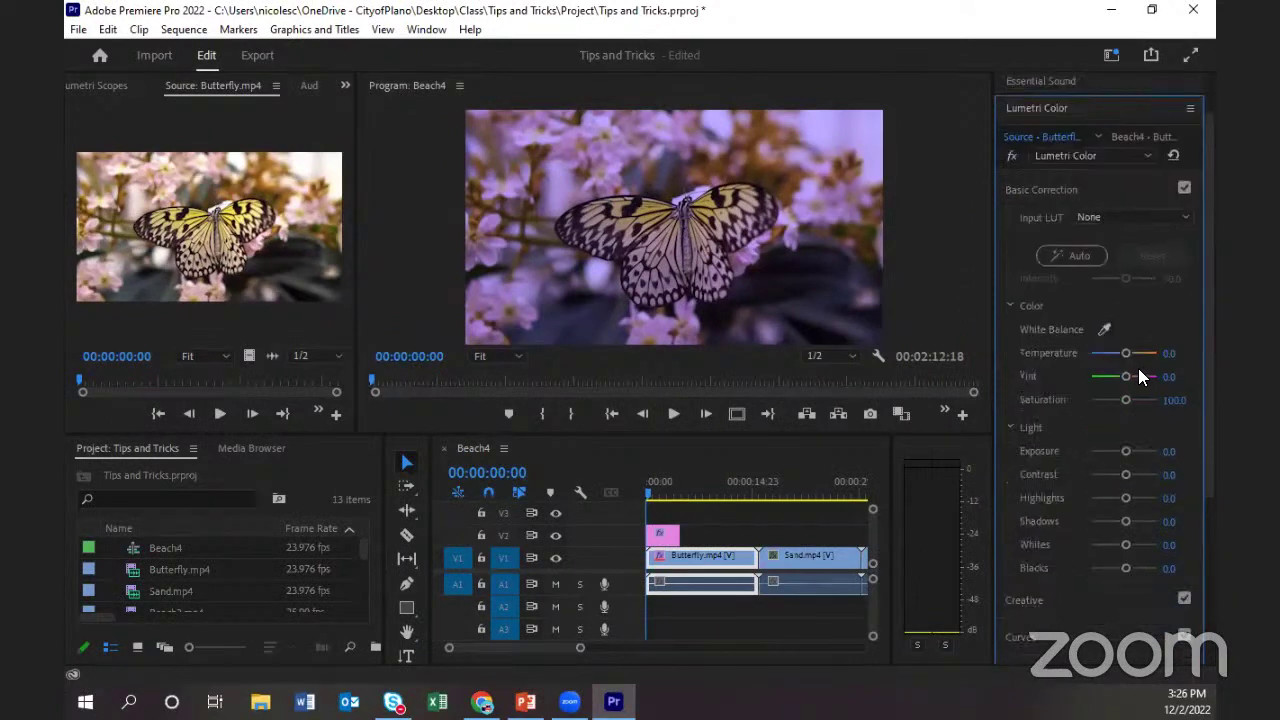
scroll(1090, 140, "up", 1)
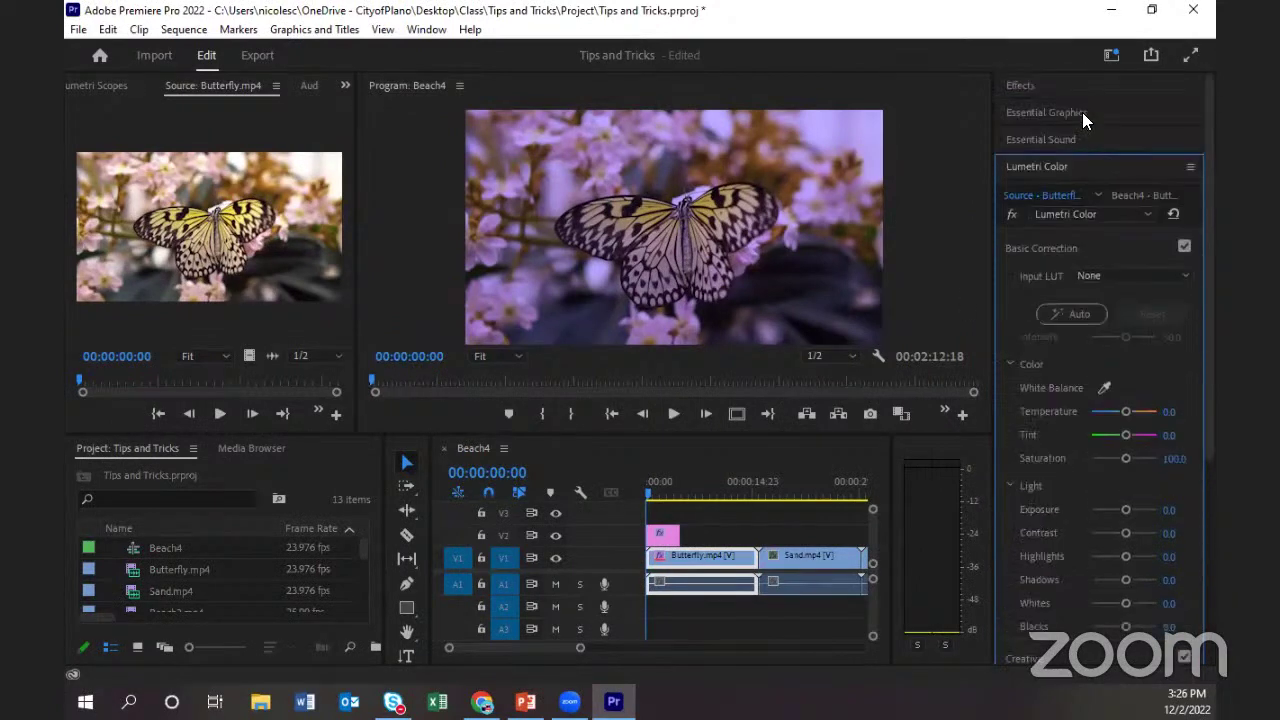
left_click(1094, 166)
left_click(1093, 168)
left_click_drag(1000, 268, 942, 274)
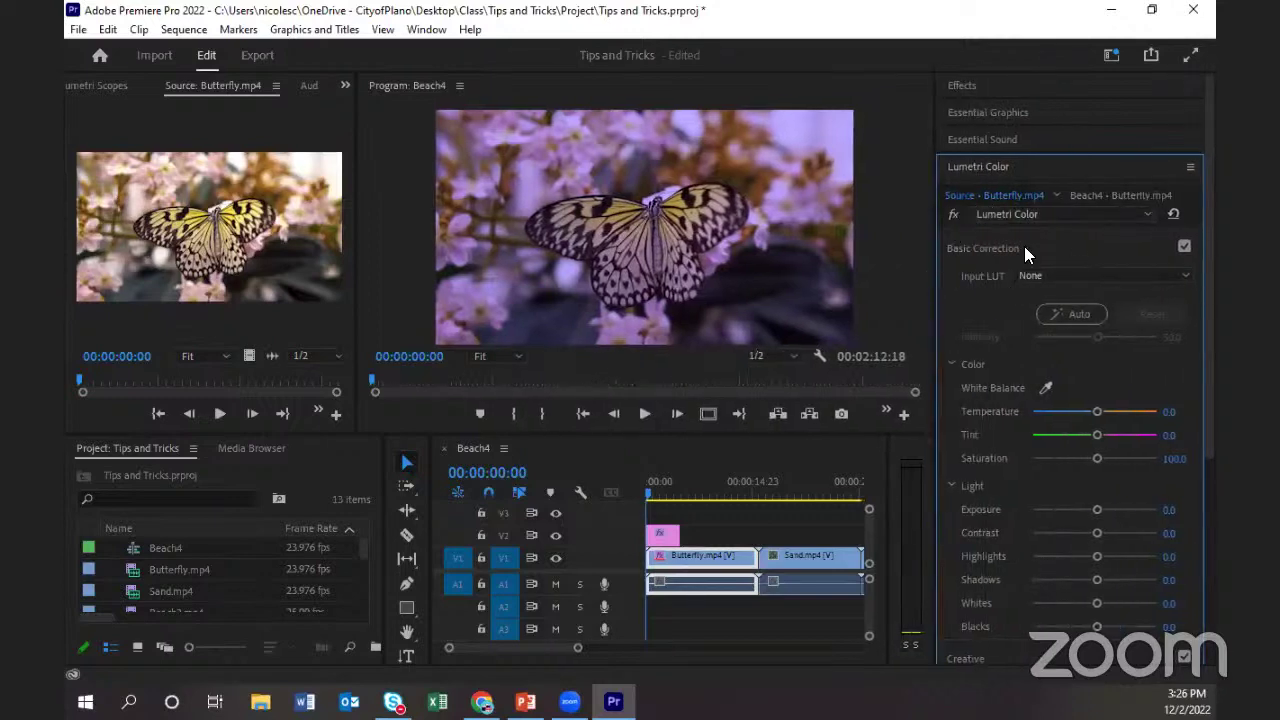
scroll(1146, 432, "down", 1)
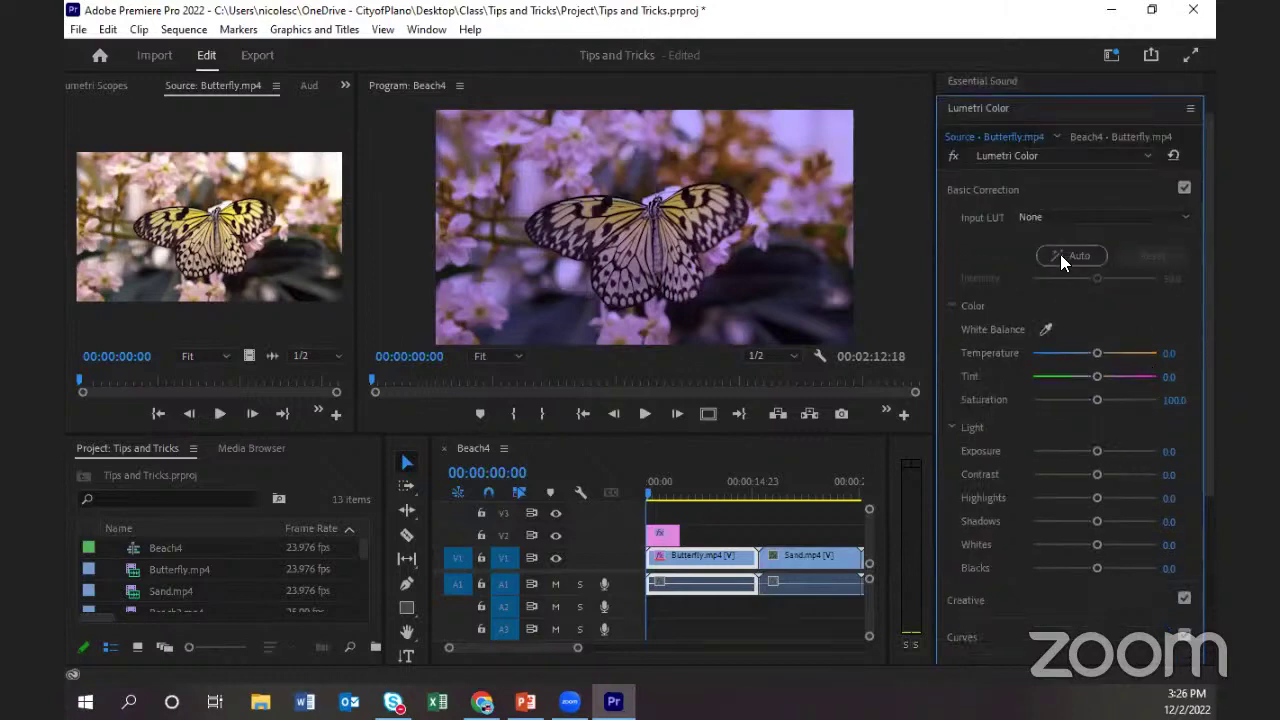
scroll(1063, 210, "up", 1)
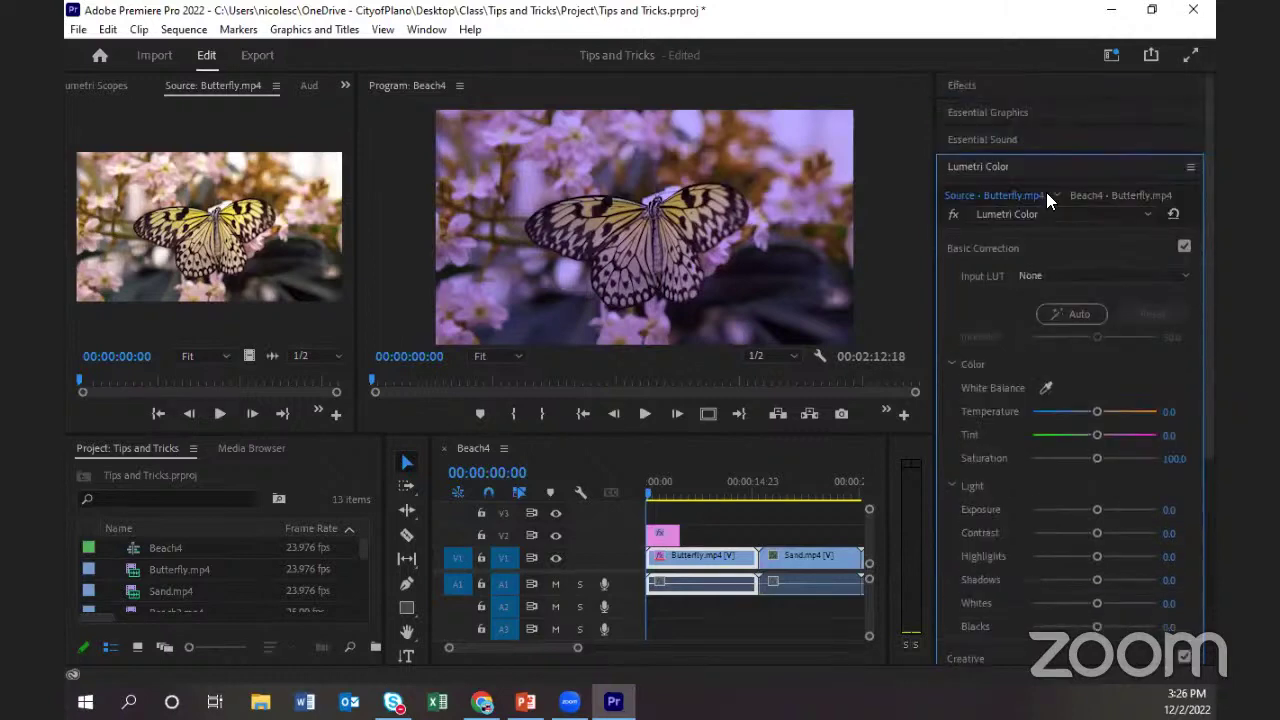
left_click(1122, 220)
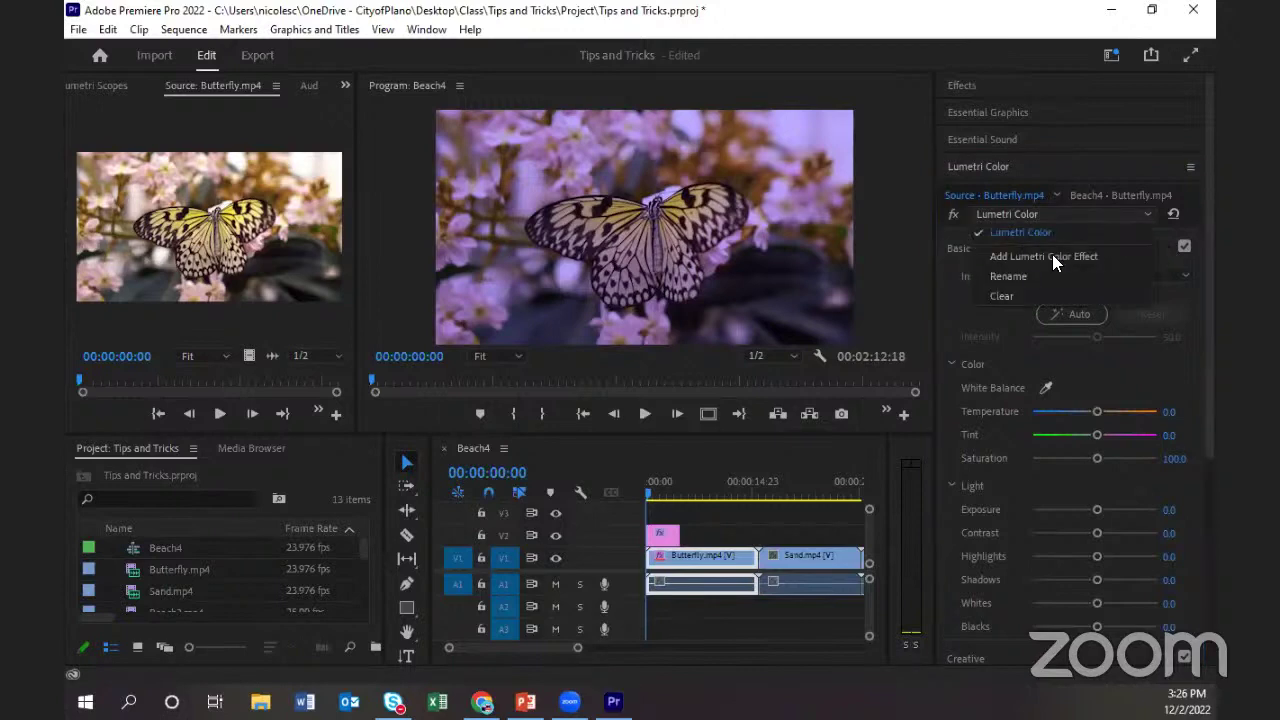
left_click(951, 309)
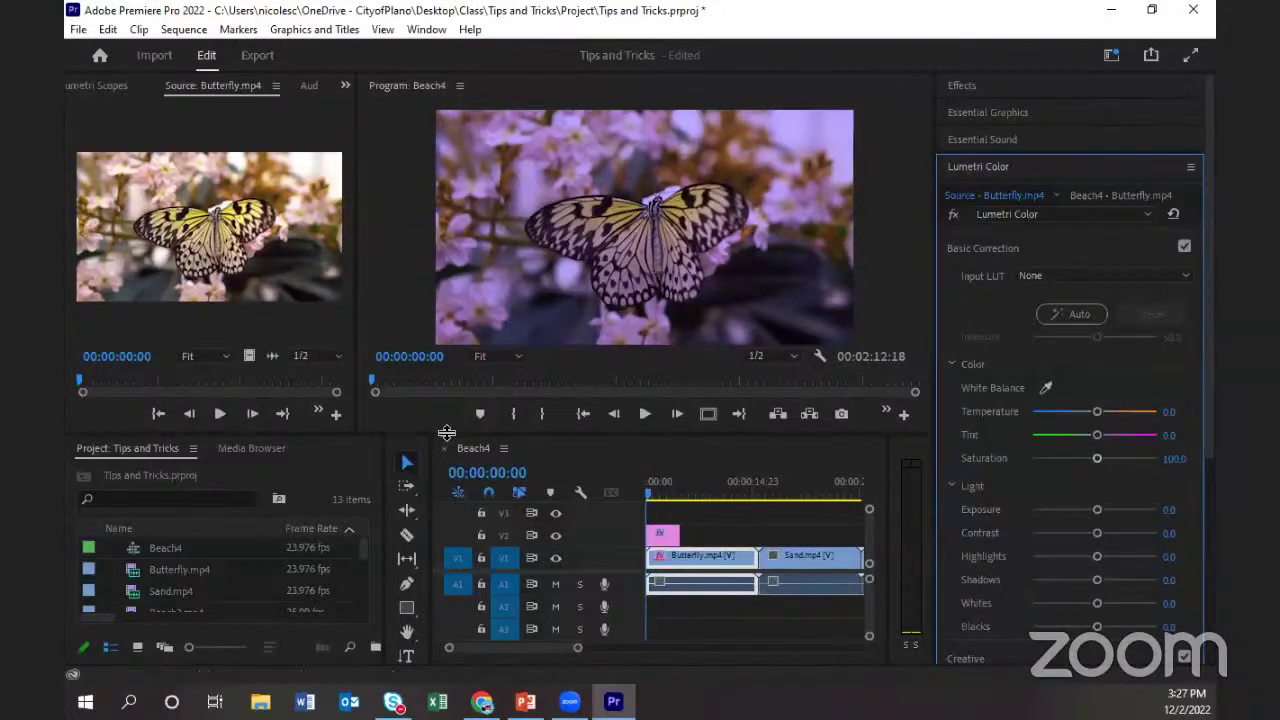
Enlarge the Timeline in height and width by shrinking the surrounding panels, and zoom out to fit more clips.
left_click_drag(447, 432, 445, 320)
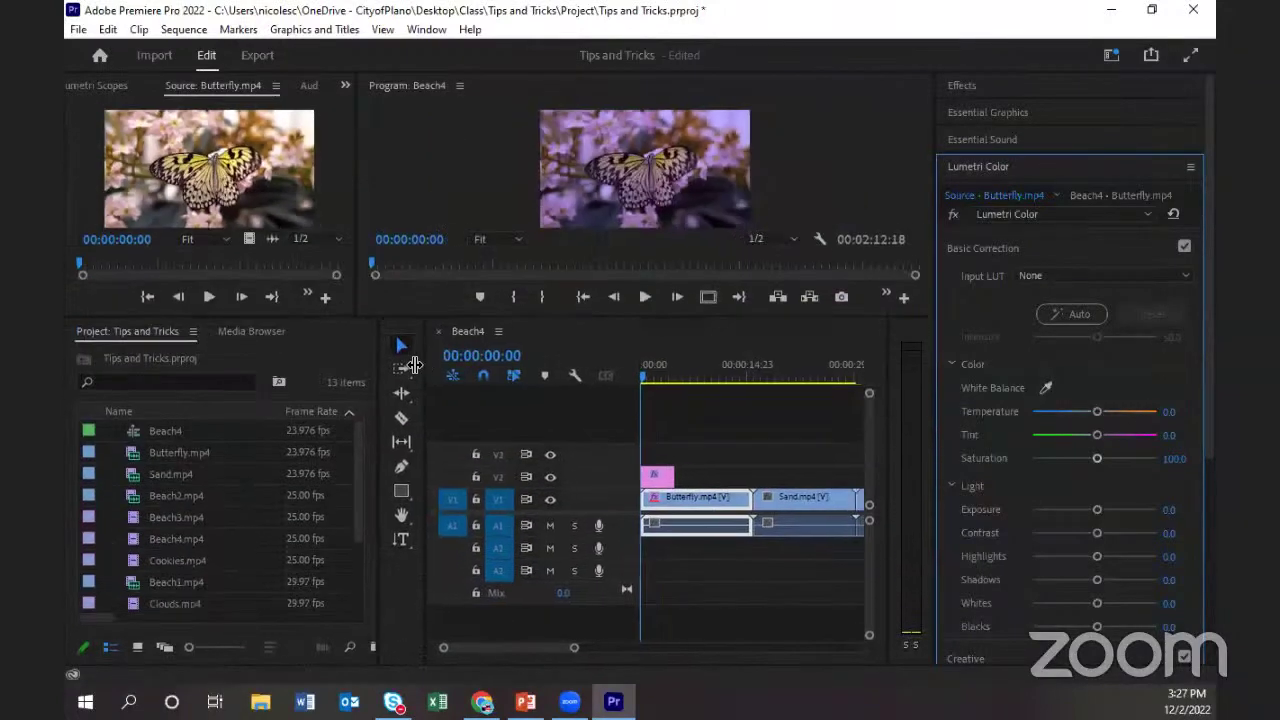
left_click_drag(413, 366, 242, 366)
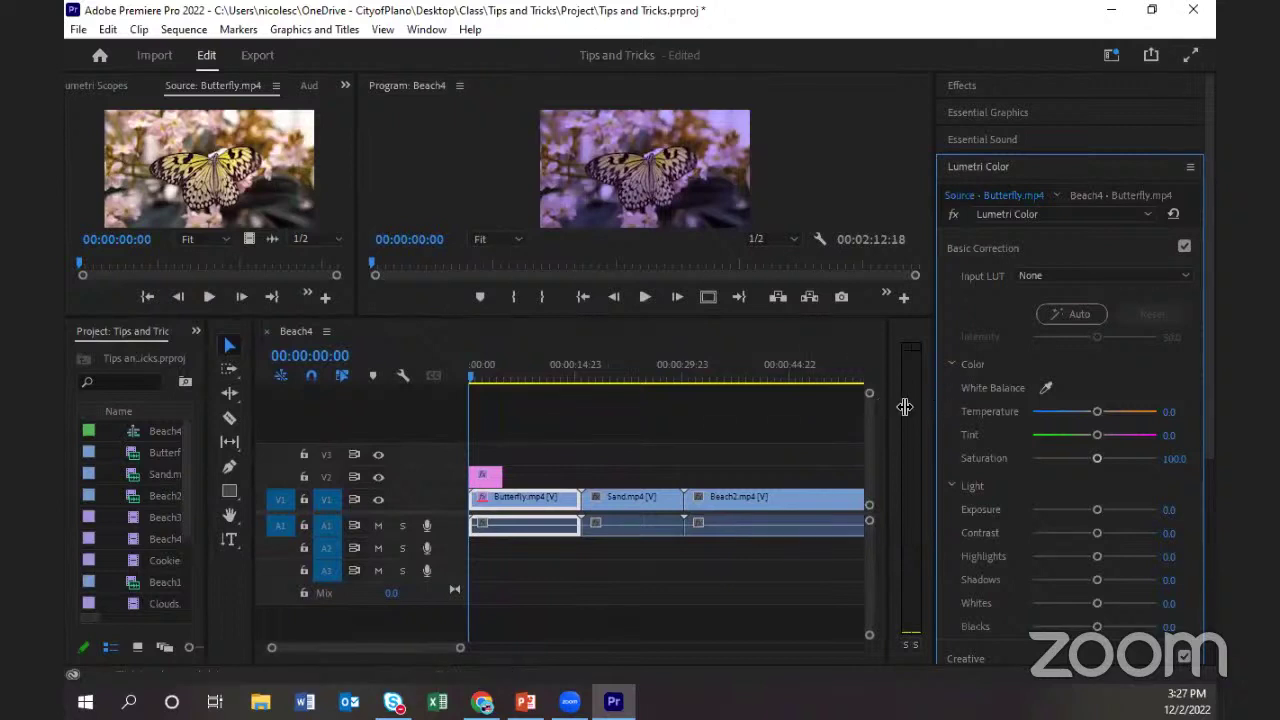
left_click_drag(934, 318, 1034, 322)
left_click_drag(884, 345, 1010, 356)
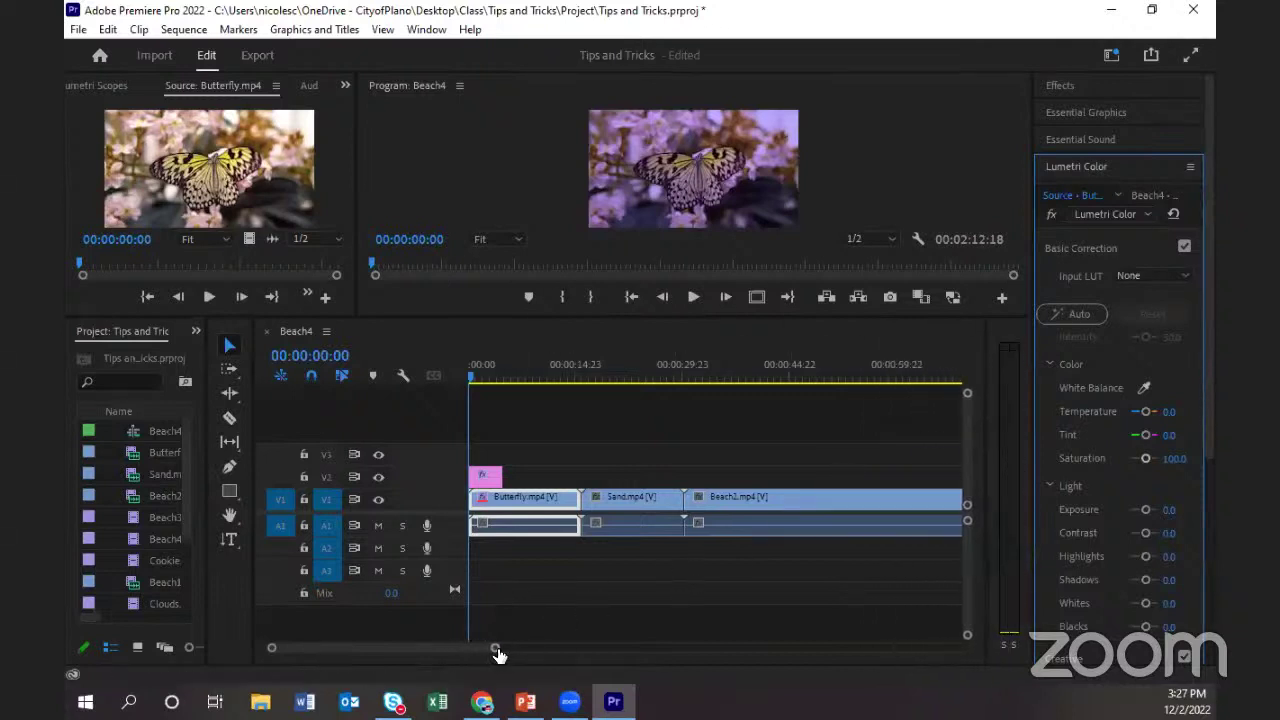
left_click_drag(524, 654, 529, 656)
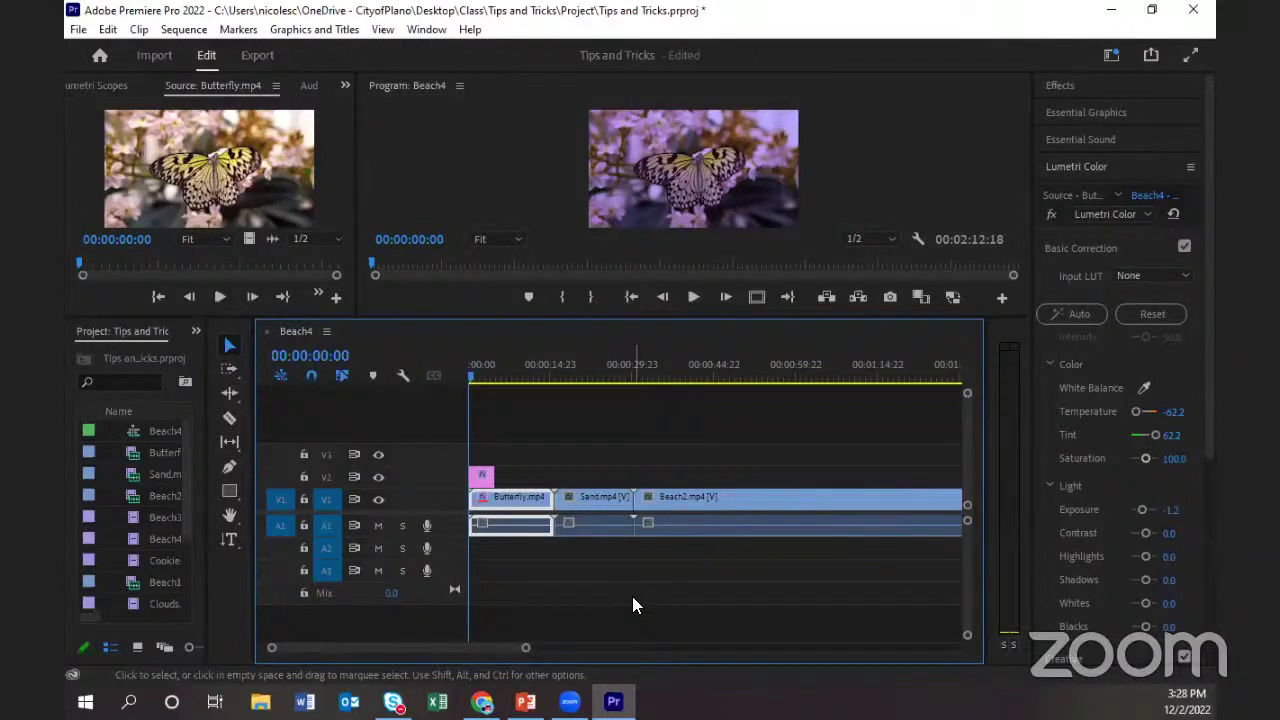
Split the long Beach2.mp4 clip at about 00:00:47 and 00:01:00 with the Razor tool.
left_click(231, 420)
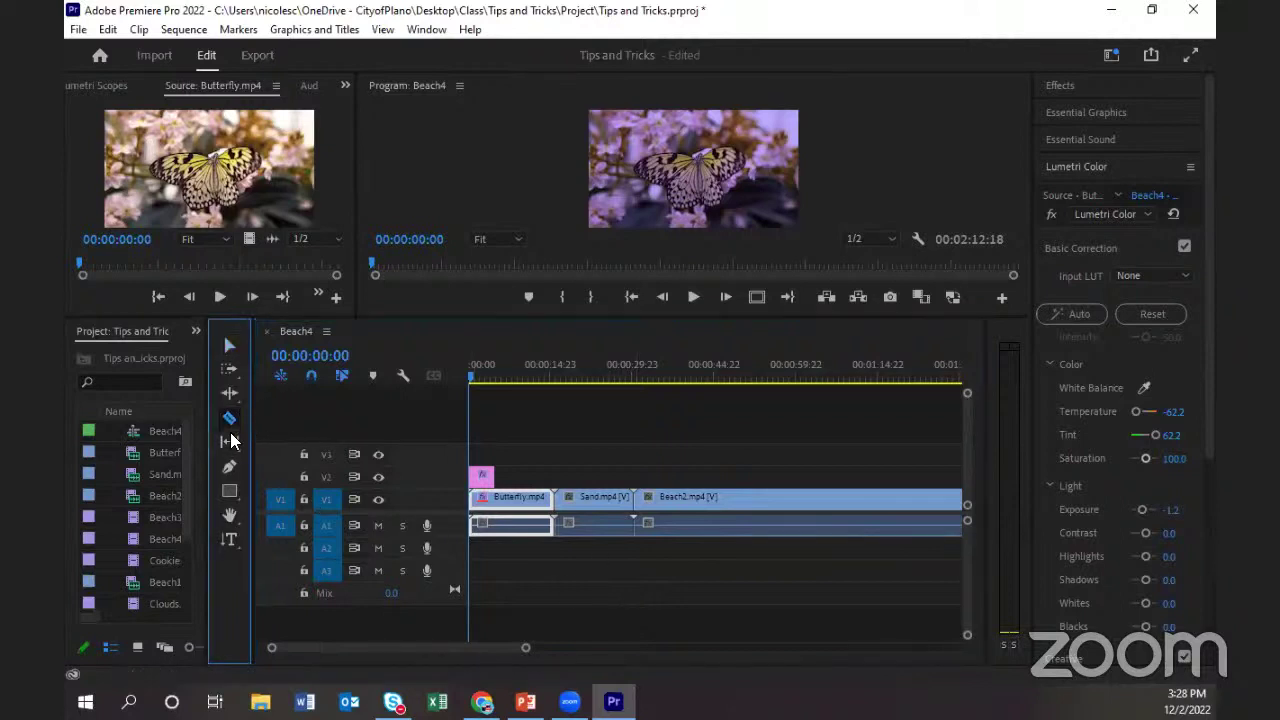
left_click(729, 497)
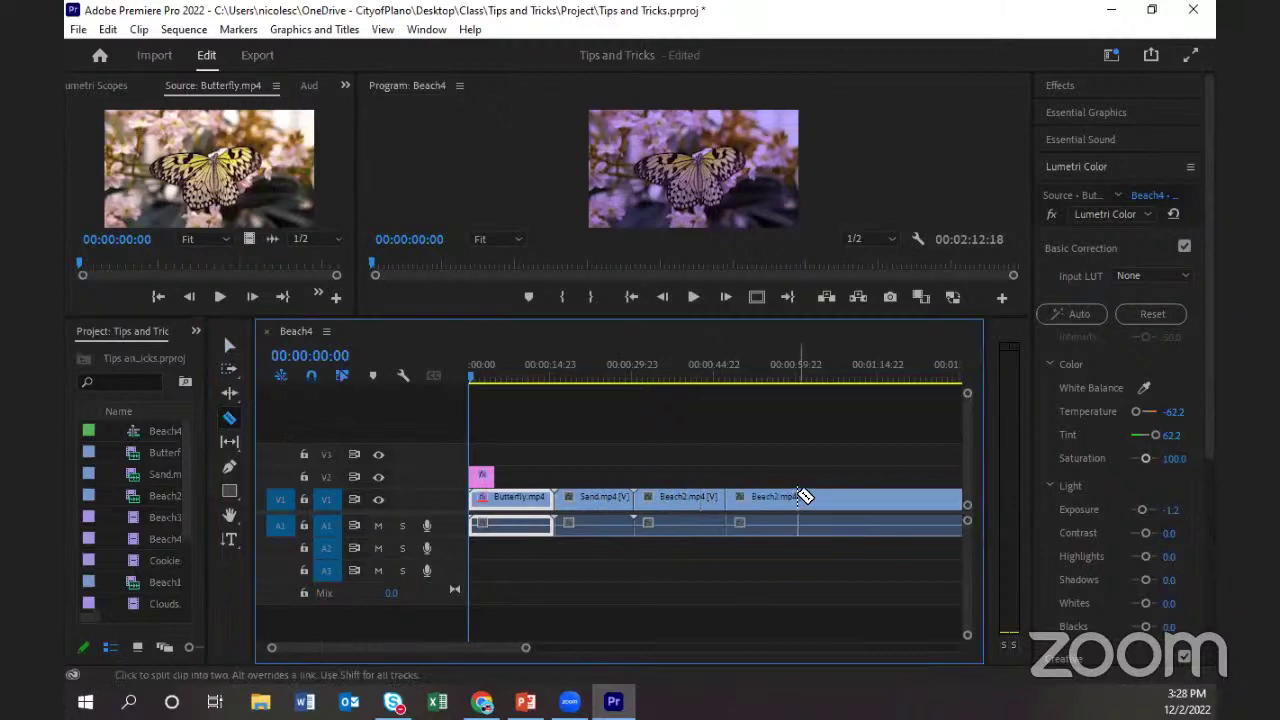
left_click(798, 497)
Delete the middle Beach2.mp4 segment with the Selection tool, leaving an empty gap on V1.
key("v")
left_click(770, 496)
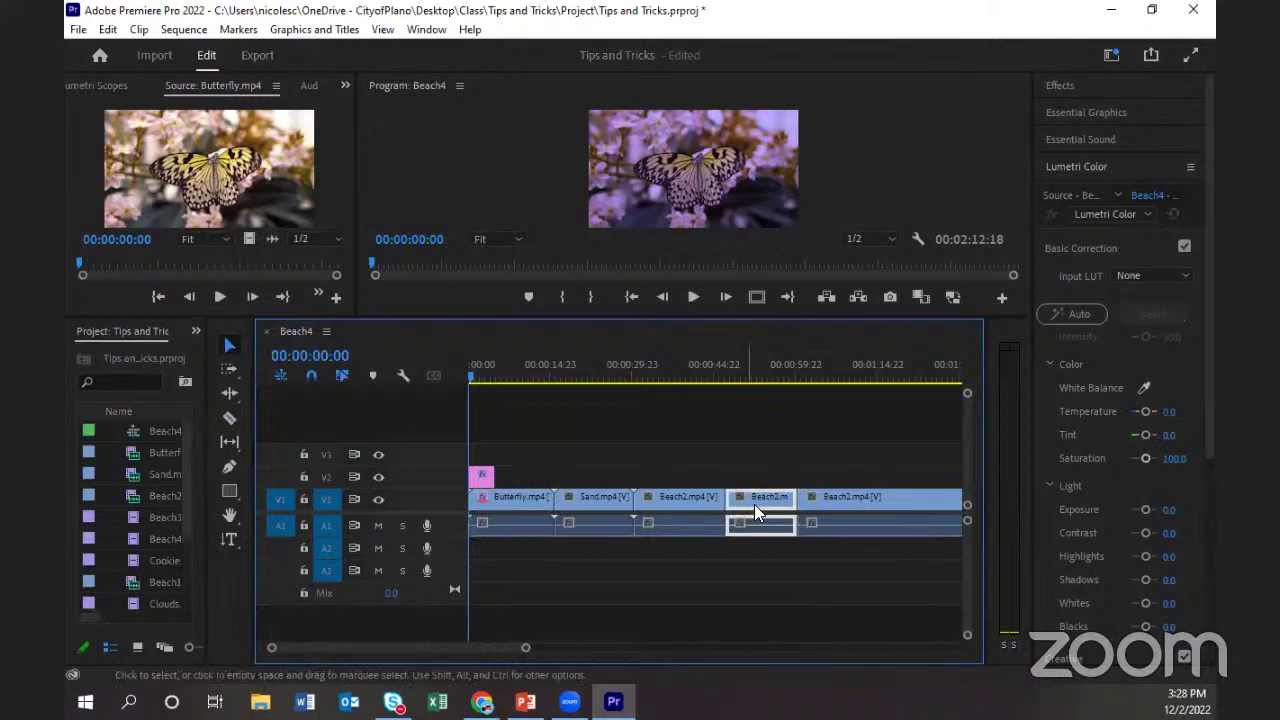
key("Delete")
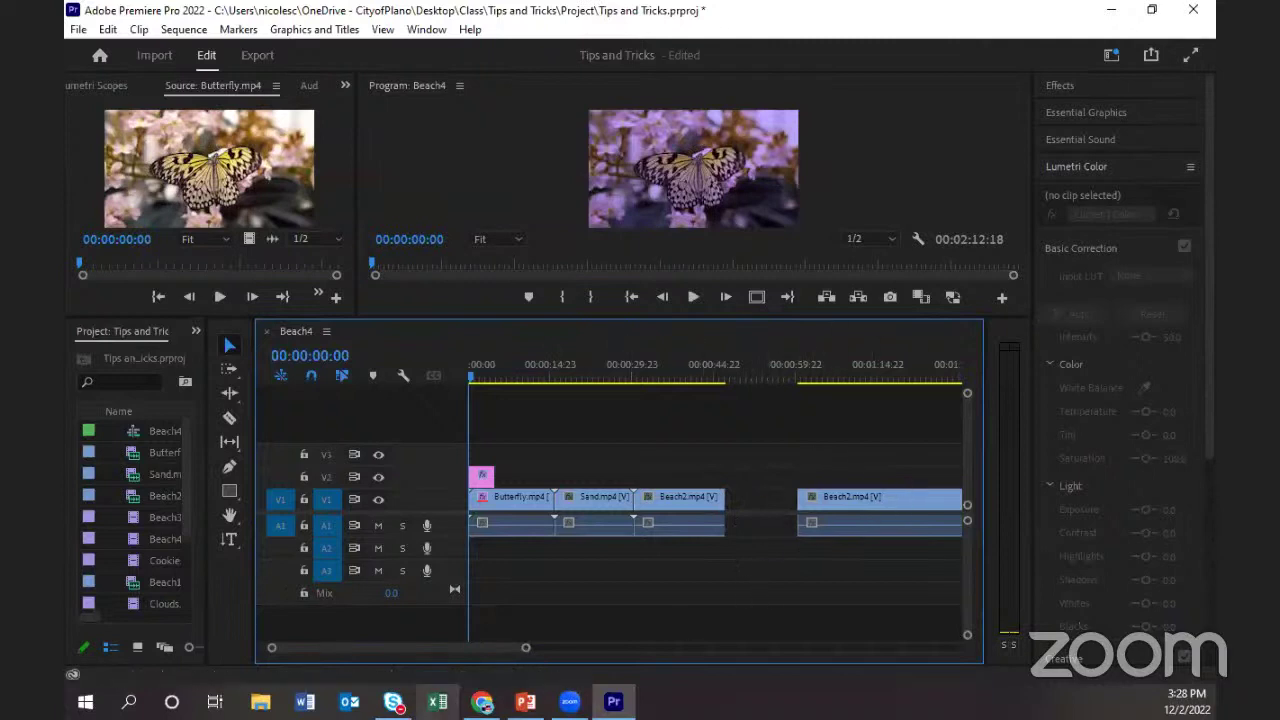
Shift the remaining Beach2.mp4 segment and the last two clips earlier to close the gap, and undo these moves and the deletion.
left_click_drag(525, 648, 544, 650)
left_click_drag(606, 648, 616, 648)
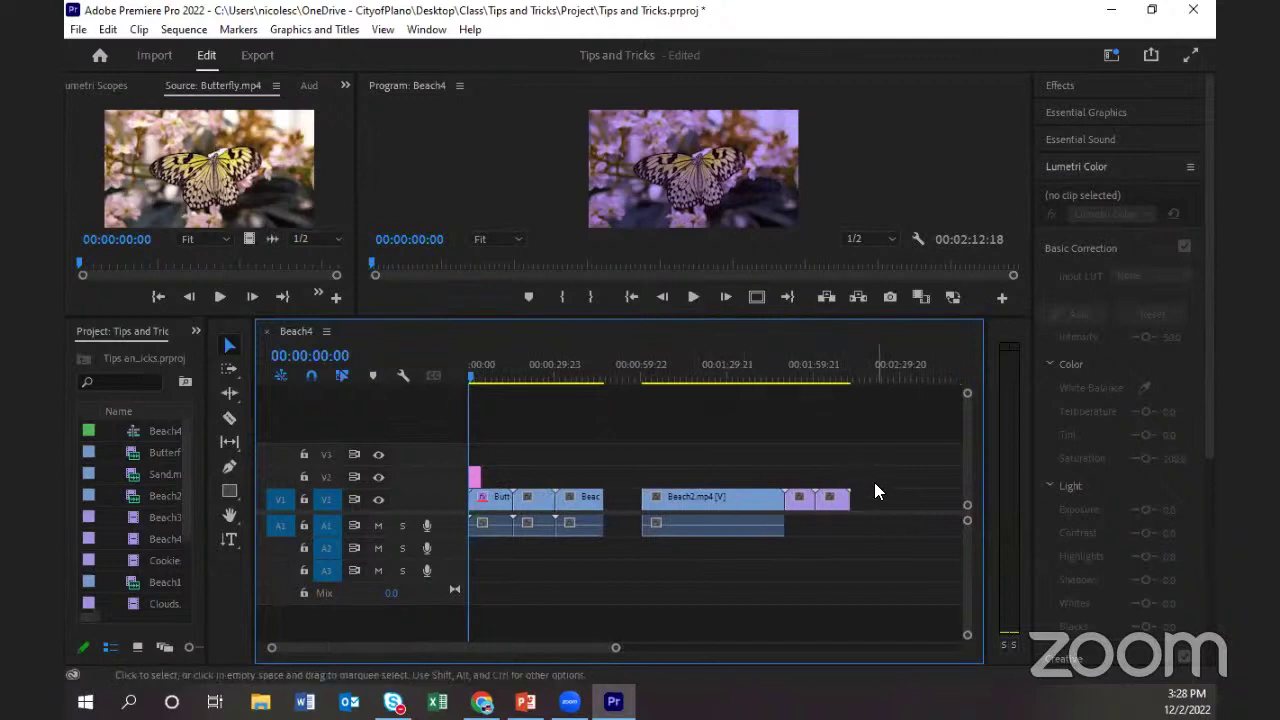
left_click_drag(876, 476, 656, 500)
left_click_drag(793, 493, 812, 512)
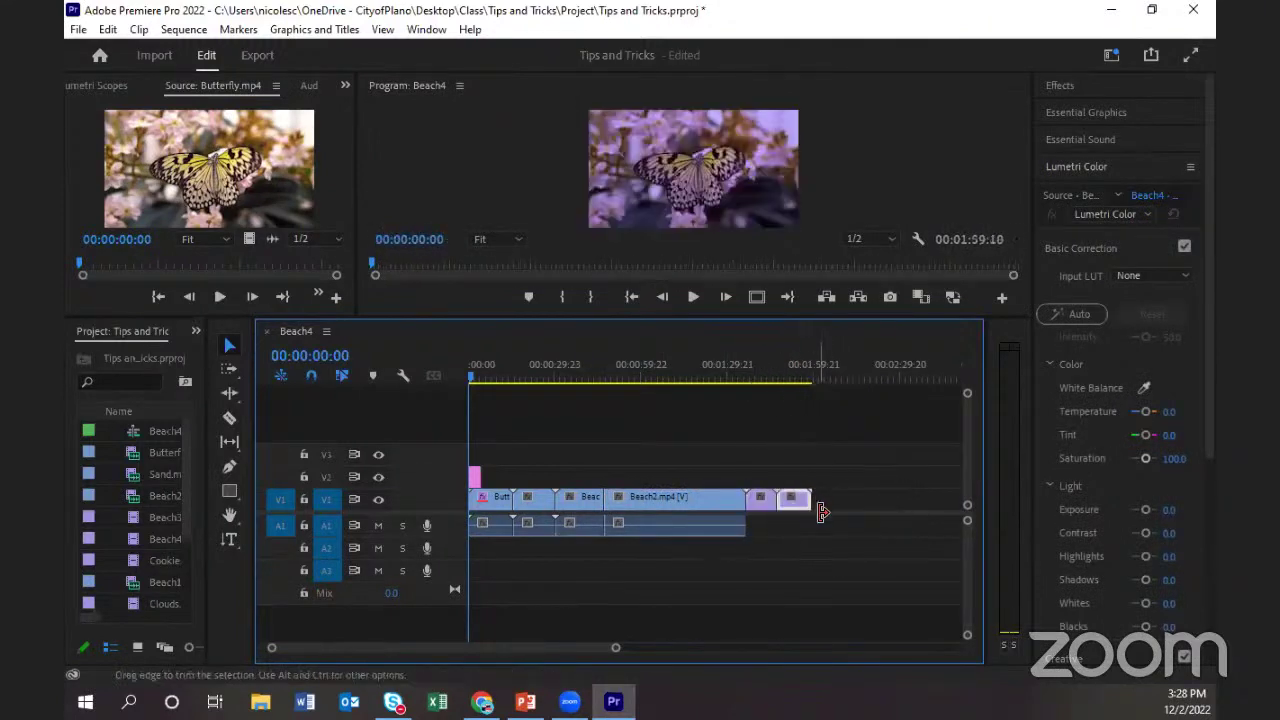
left_click(812, 513)
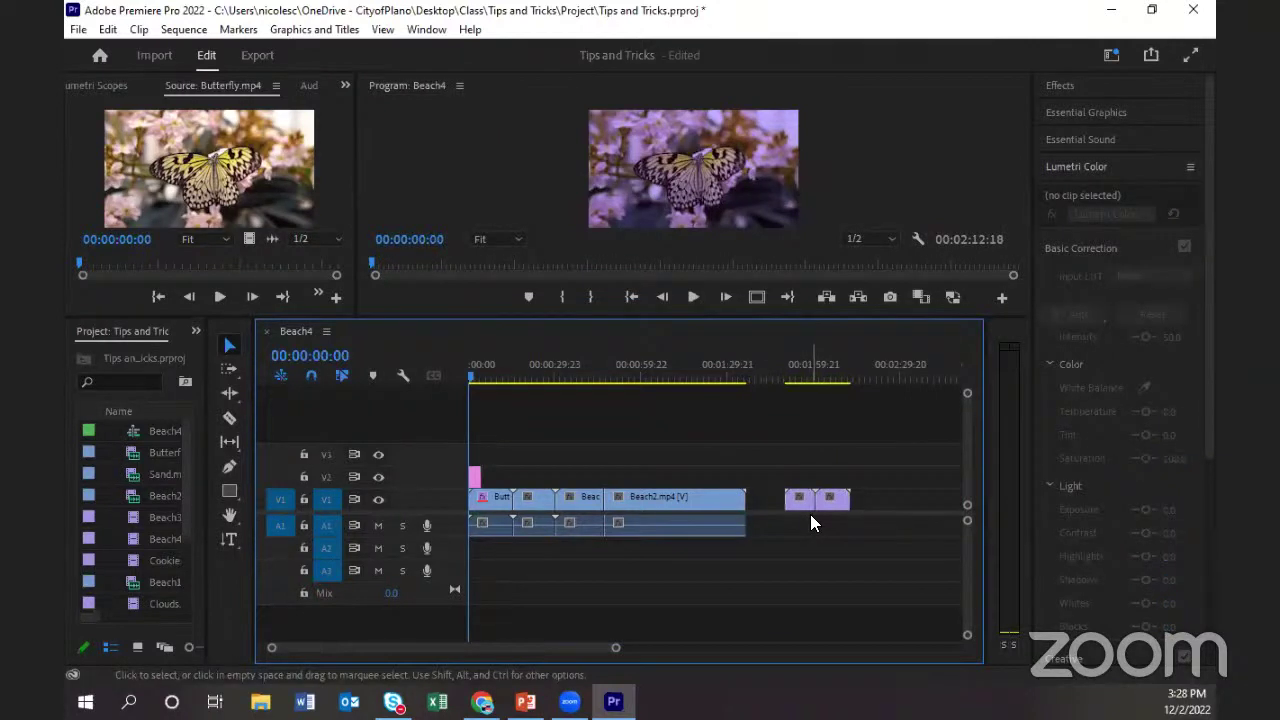
key("ctrl+z")
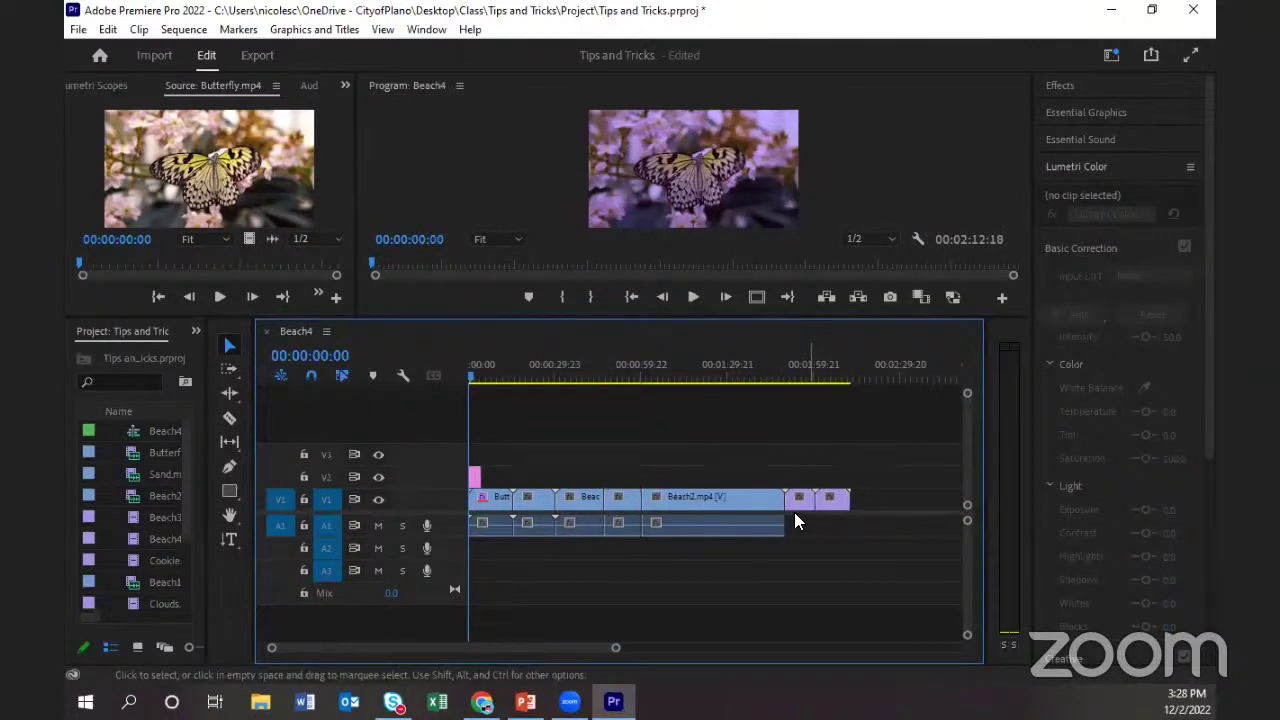
Try a ripple delete on the middle Beach2.mp4 segment and undo it.
left_click(622, 510)
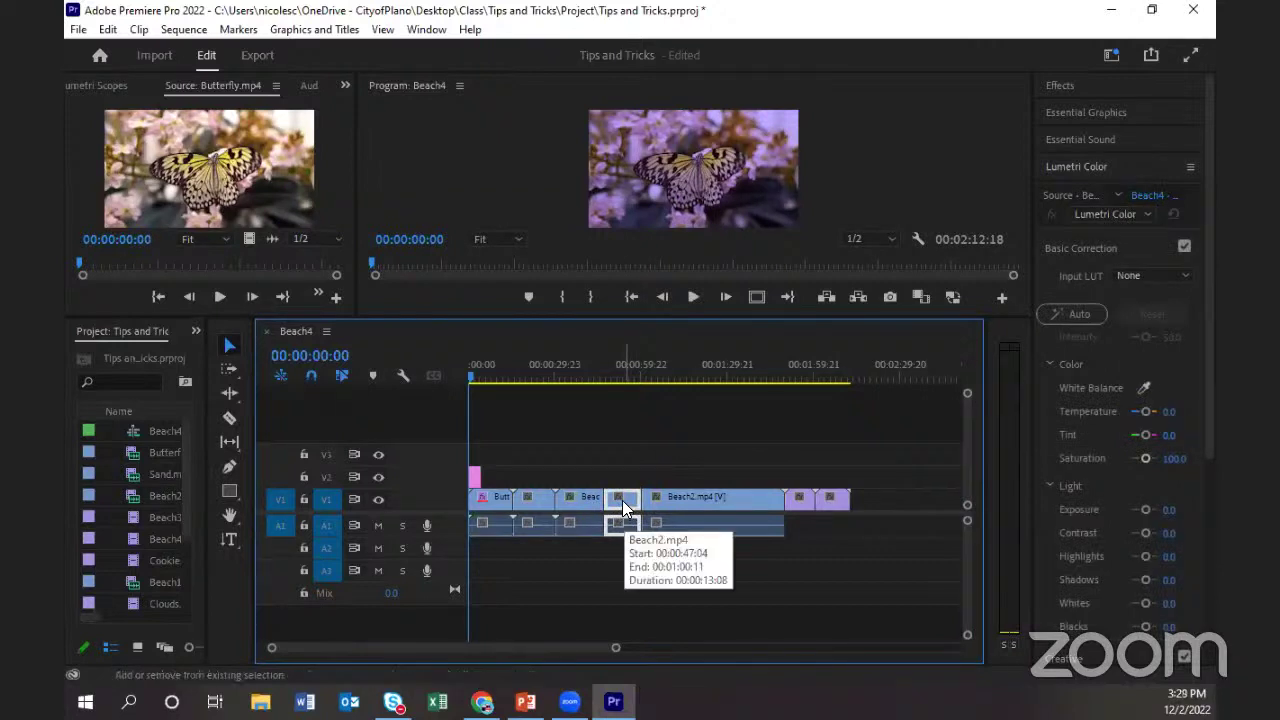
key("shift+Delete")
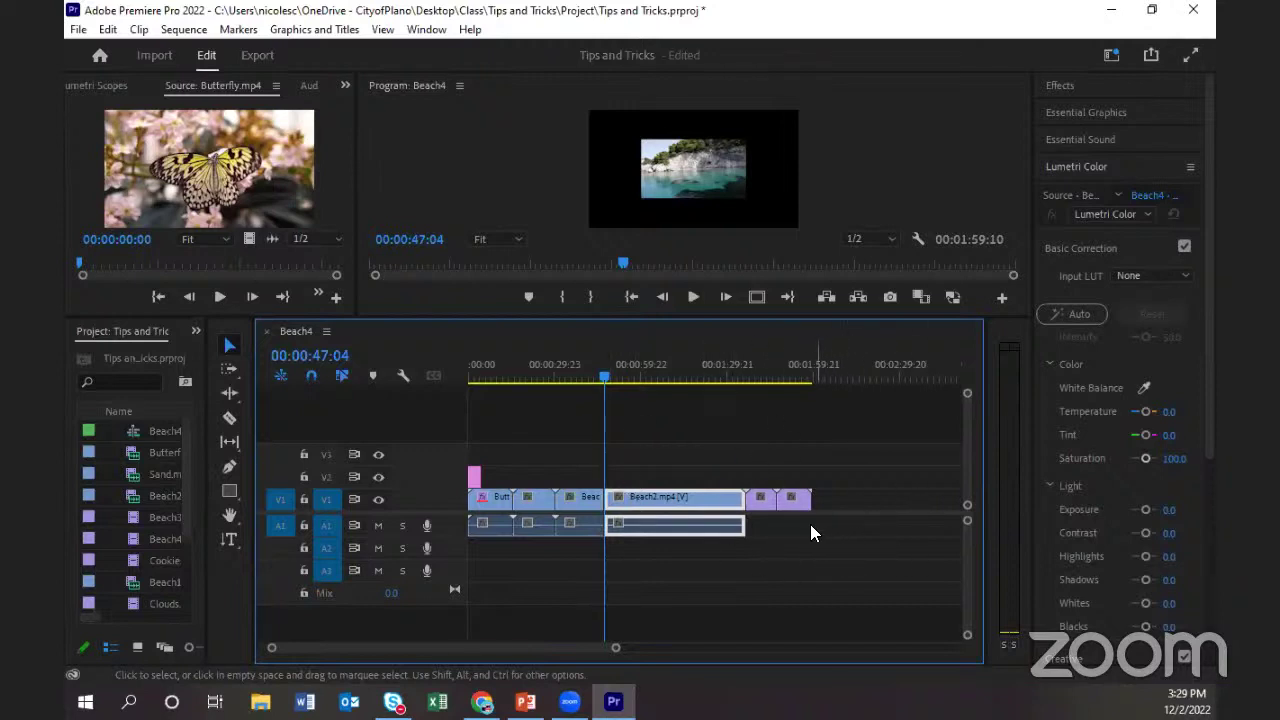
key("ctrl+shift+v")
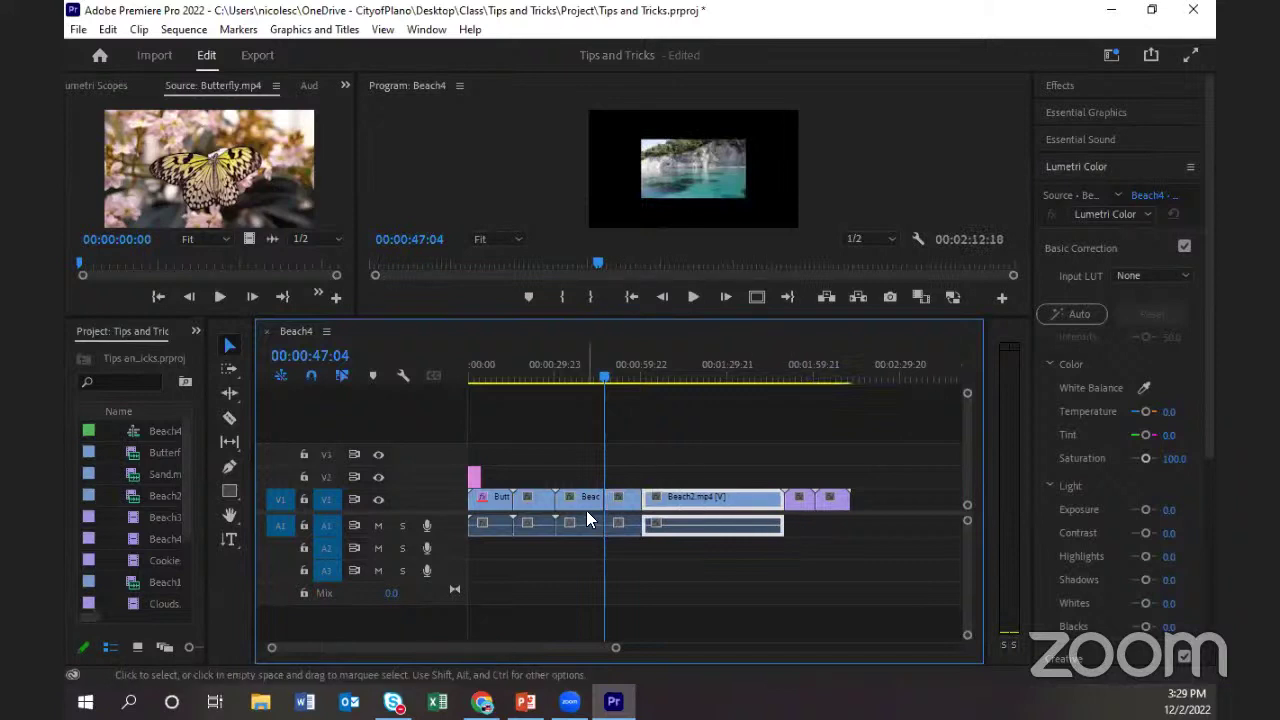
Ripple delete the Beach2.mp4 segment between 00:00:47:04 and 00:01:00:11 so the following clips close up.
left_click(624, 502)
key("shift")
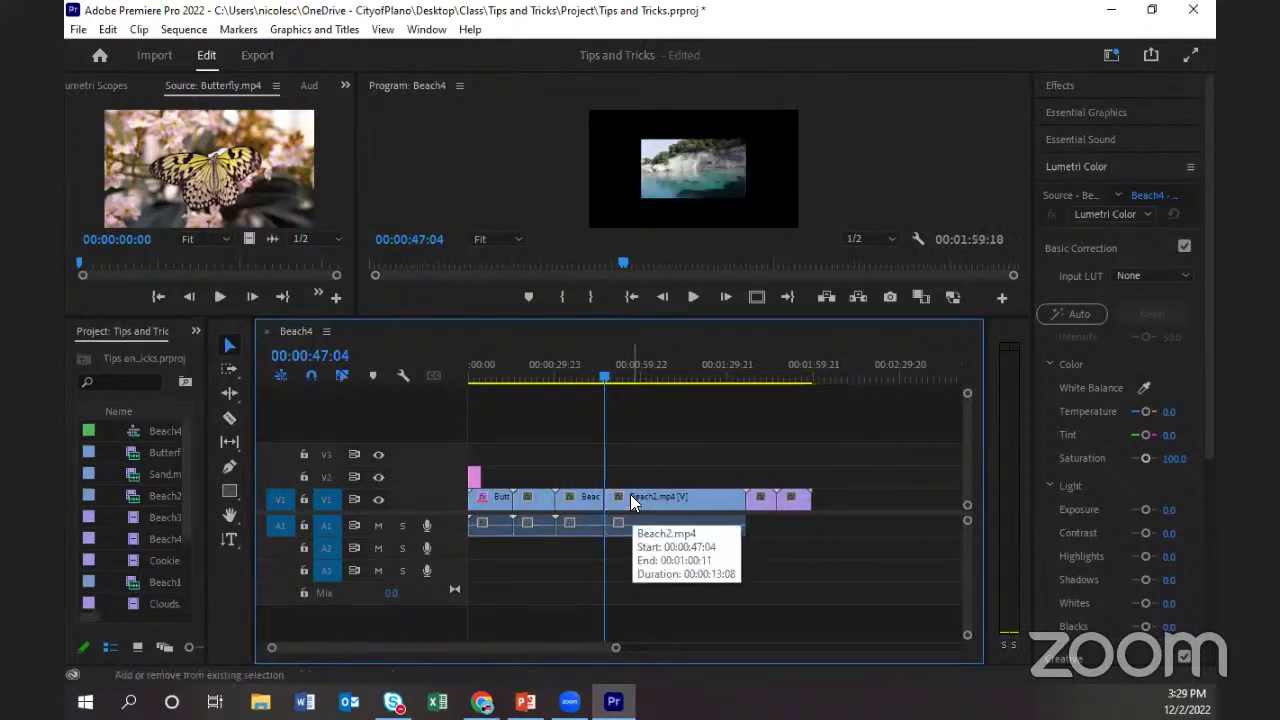
key("shift+Delete")
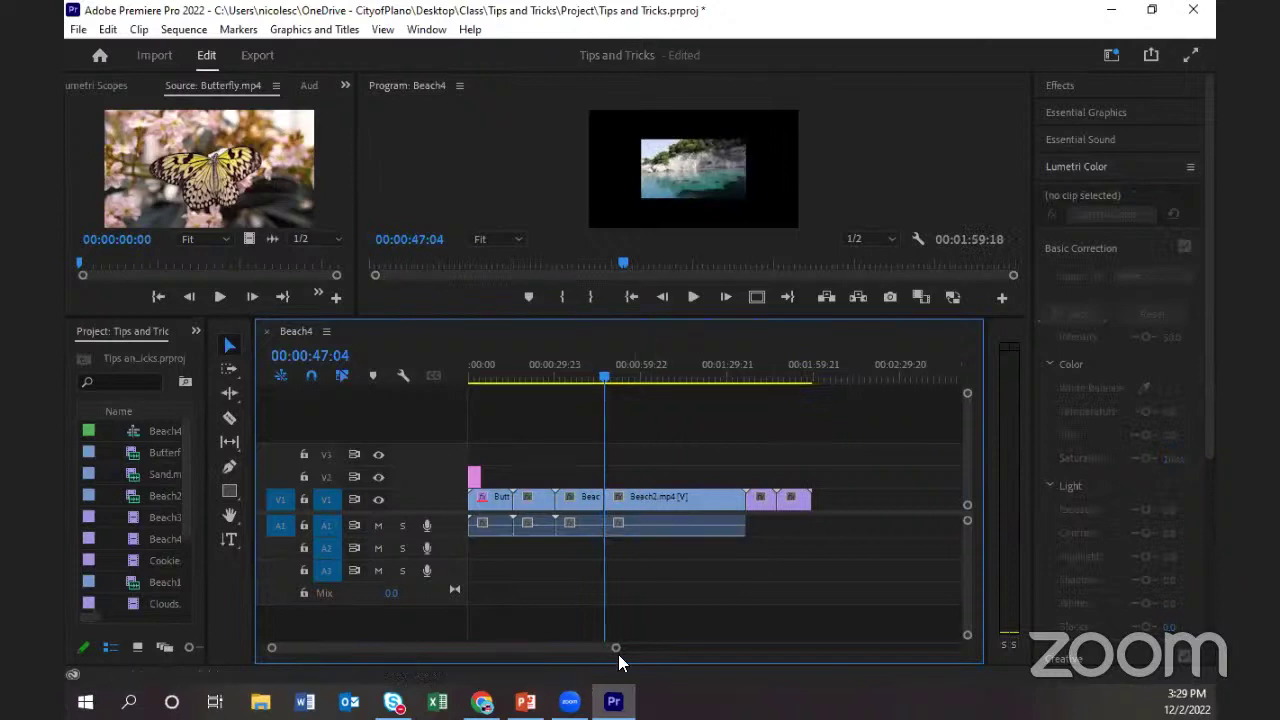
Place the playhead at 00:01:40:15 within the Beach3.mp4 clip and enlarge the Program monitor by reducing the Timeline's height.
left_click_drag(614, 648, 545, 648)
left_click_drag(683, 377, 691, 380)
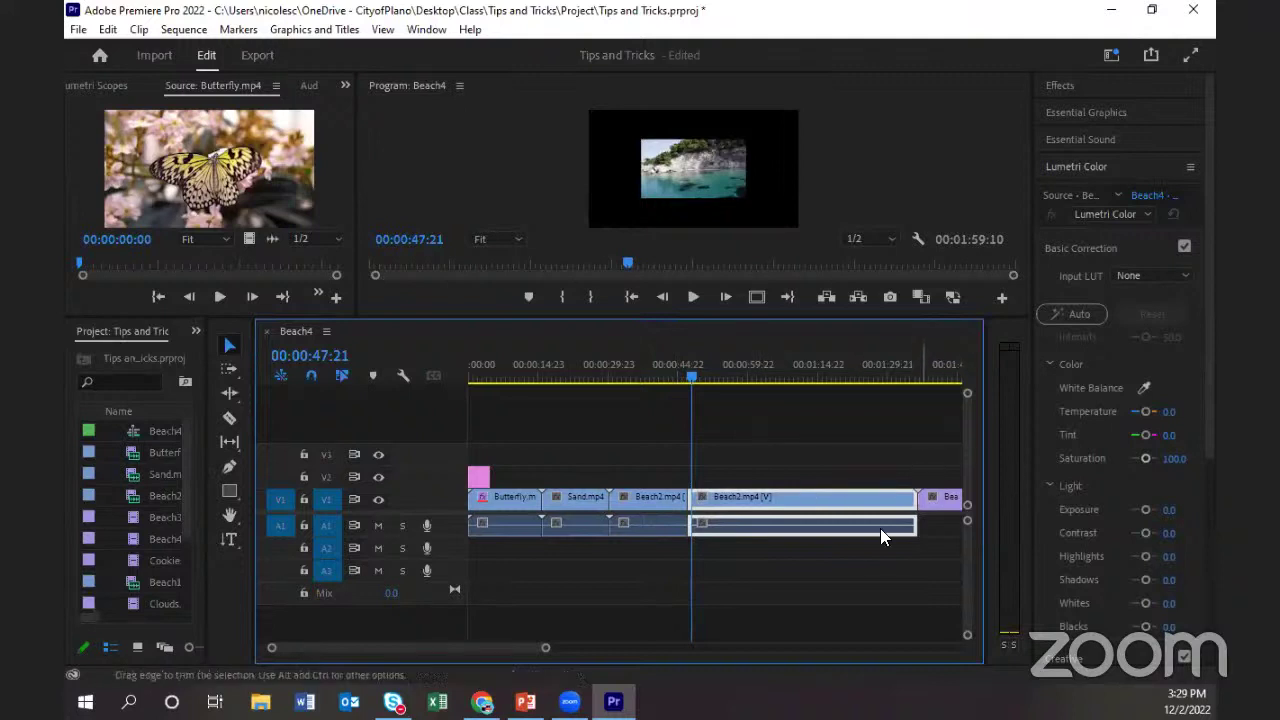
left_click_drag(546, 649, 580, 654)
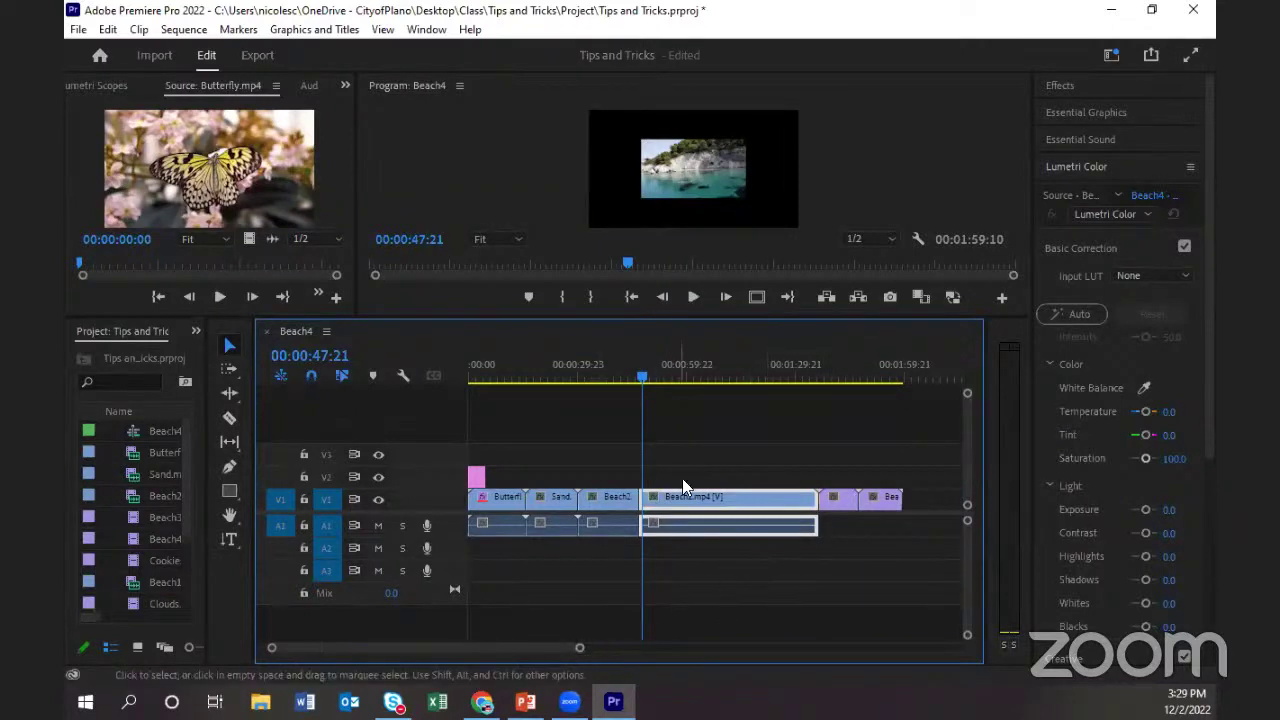
left_click_drag(641, 376, 832, 426)
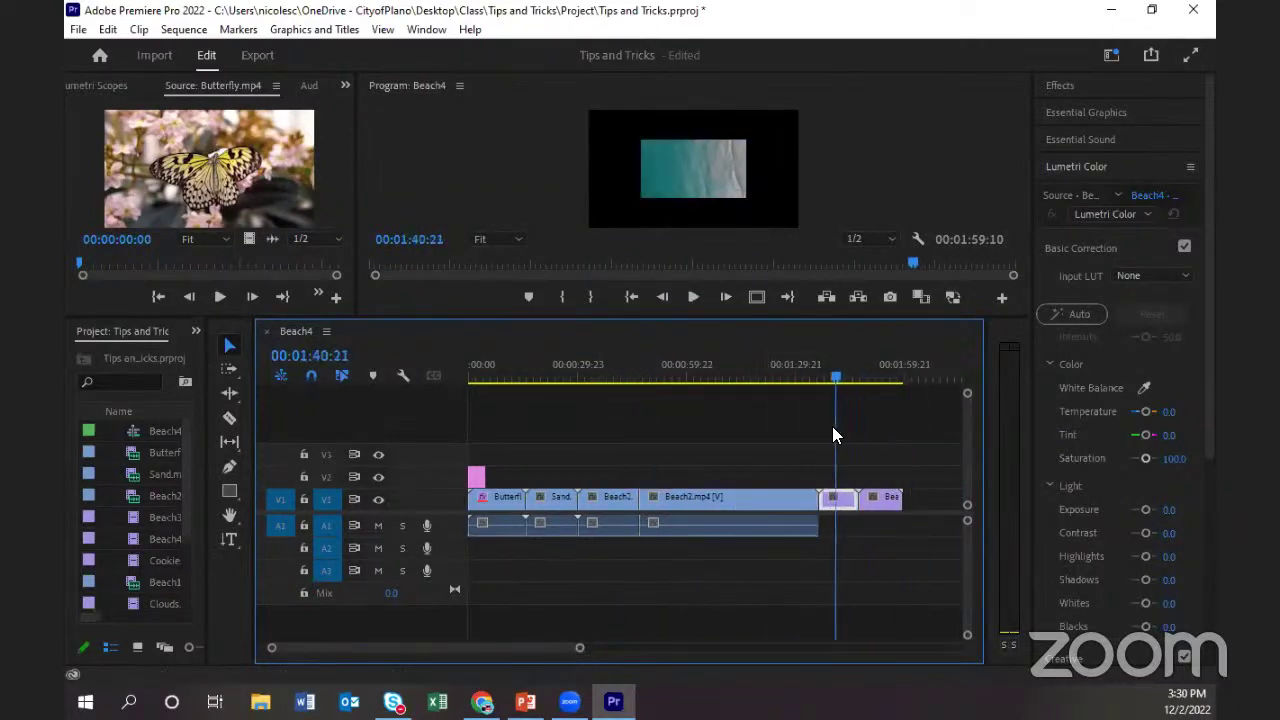
left_click_drag(581, 651, 497, 649)
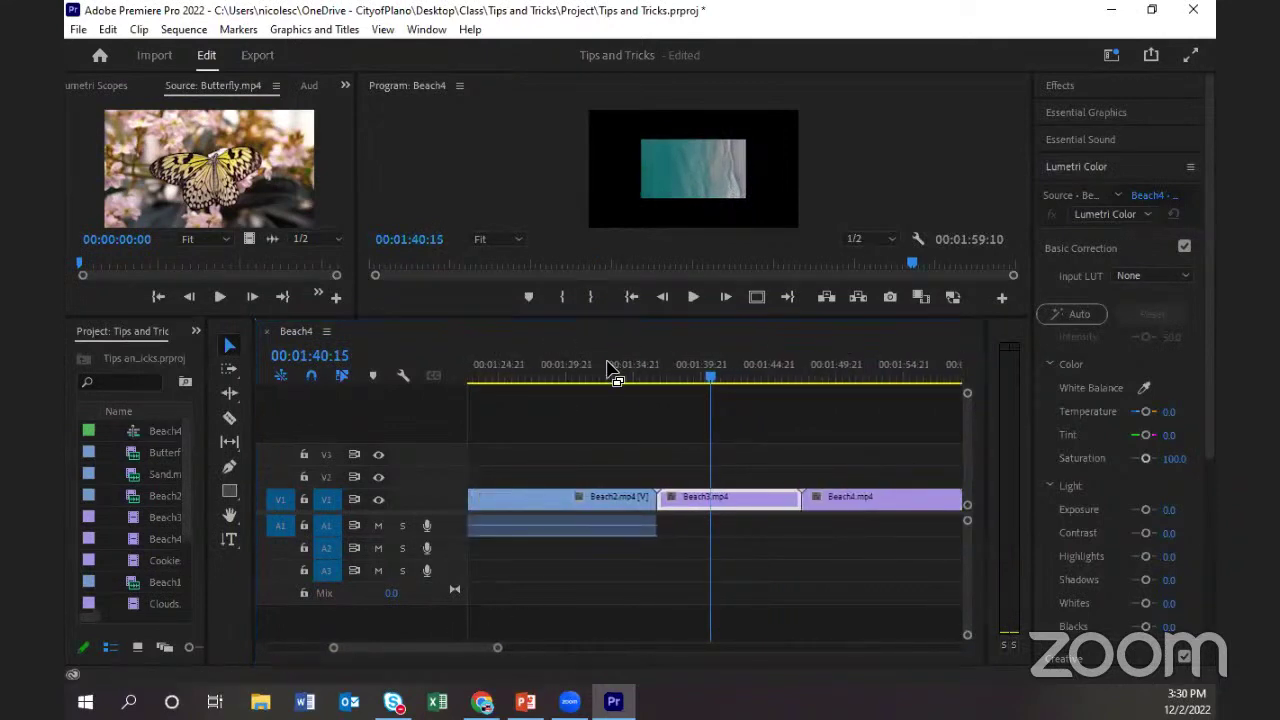
left_click_drag(606, 320, 606, 395)
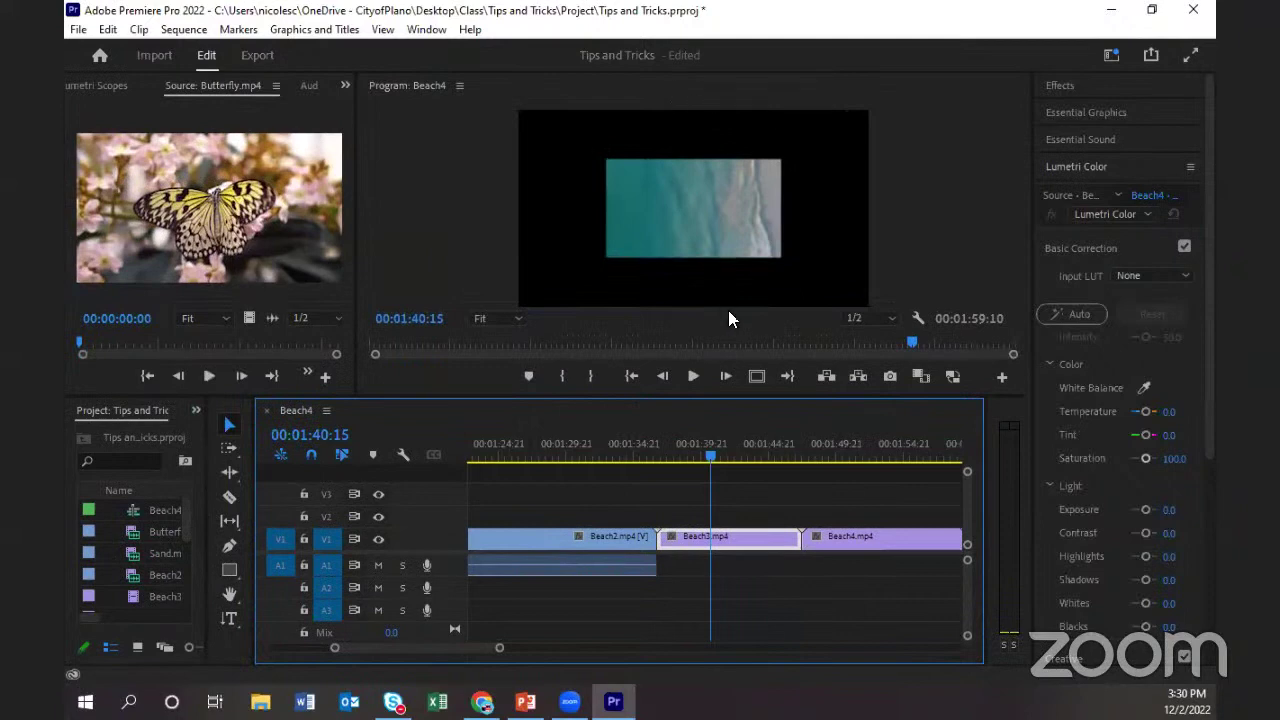
Scale the Beach3.mp4 clip to the frame size and compare it with the preceding Beach2.mp4 clip at 00:01:36:02.
right_click(754, 538)
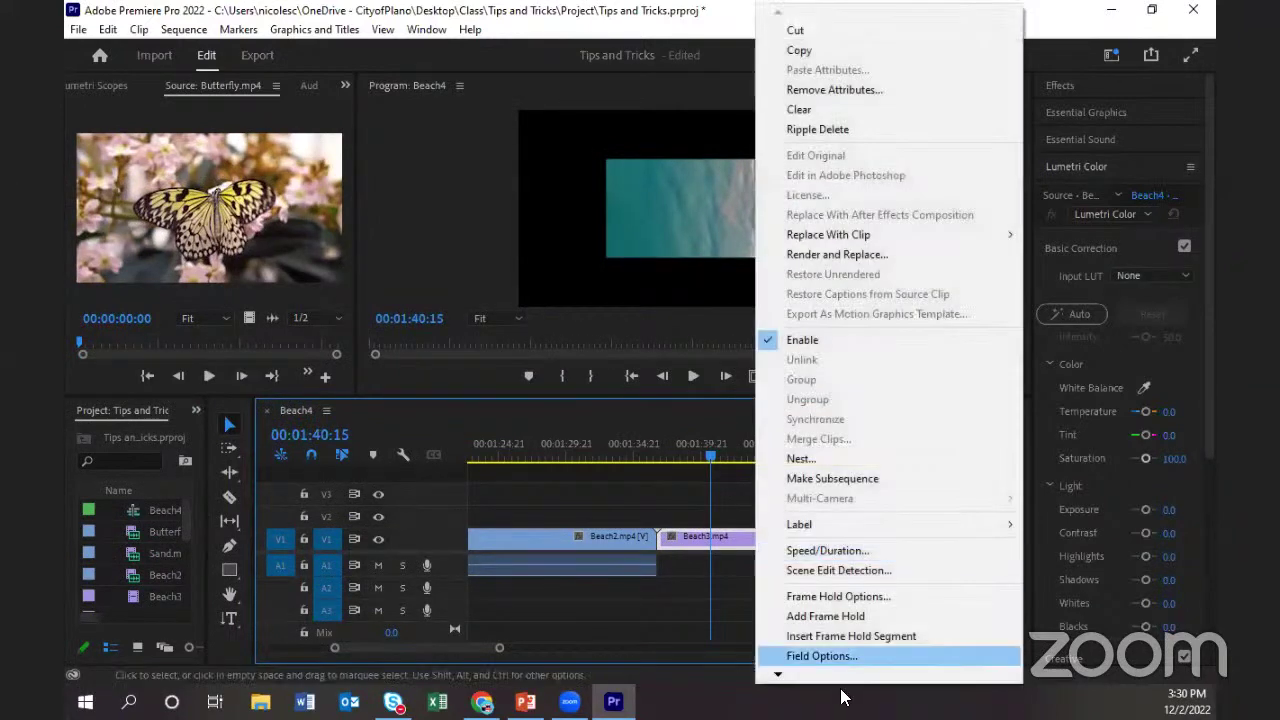
mouse_move(795, 685)
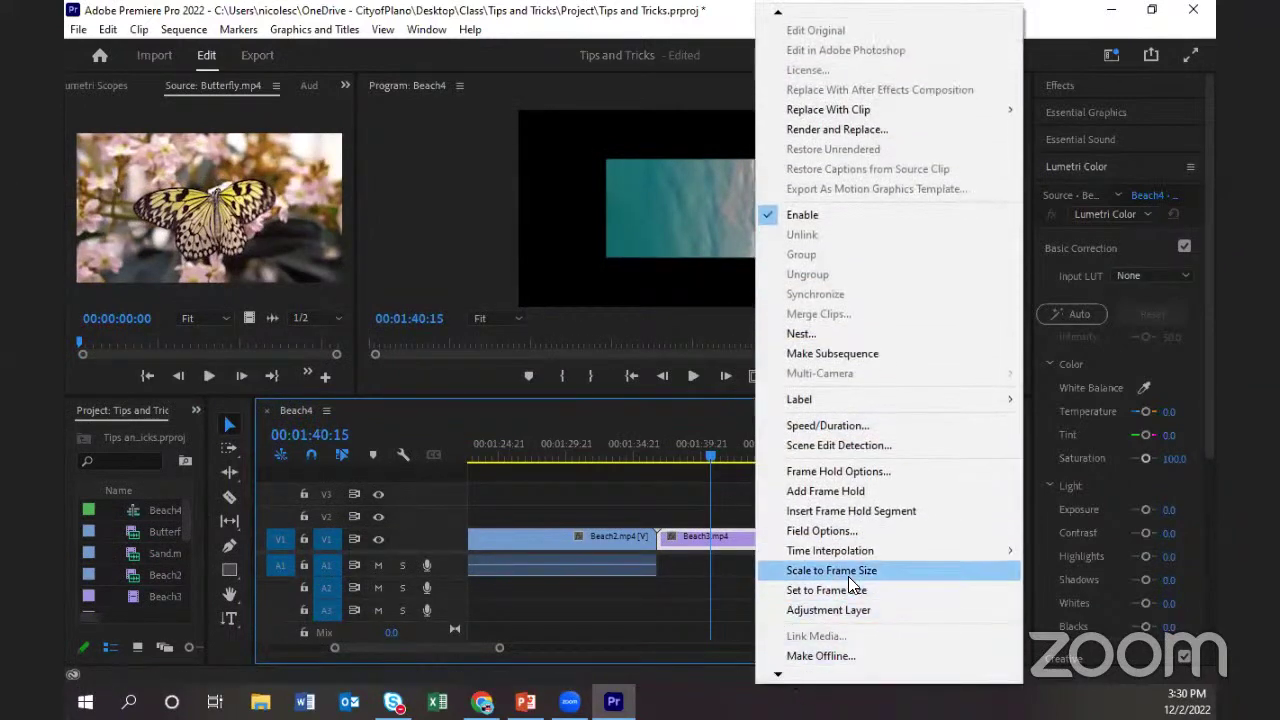
left_click(846, 572)
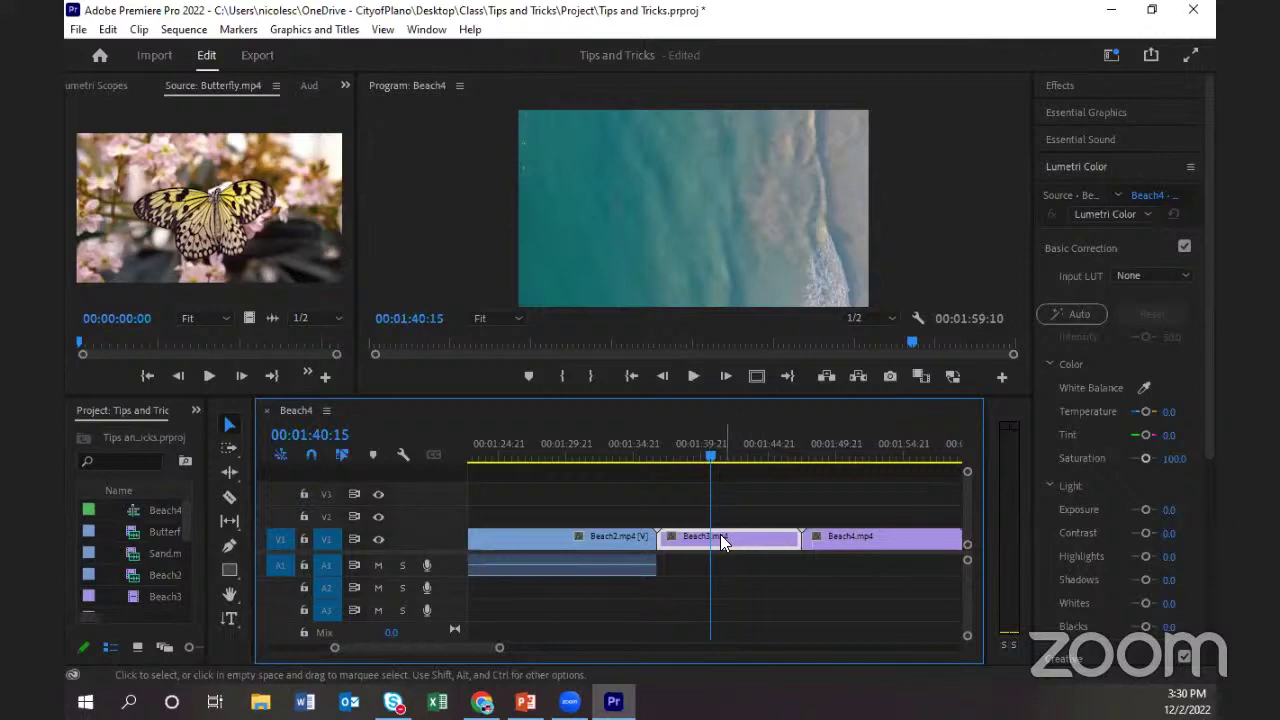
left_click(652, 461)
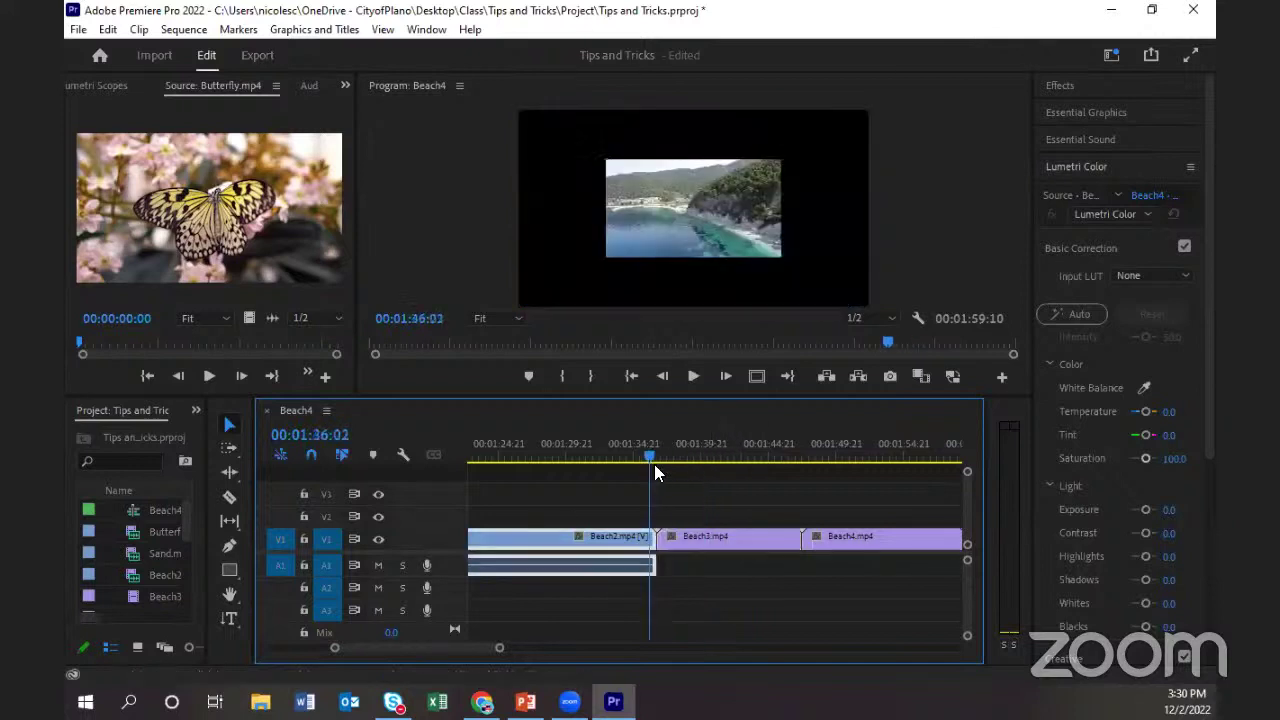
Duplicate the Beach3.mp4 clip onto a higher track and move the copy to V1 beyond Beach4.mp4, leaving a gap before it.
left_click(750, 542)
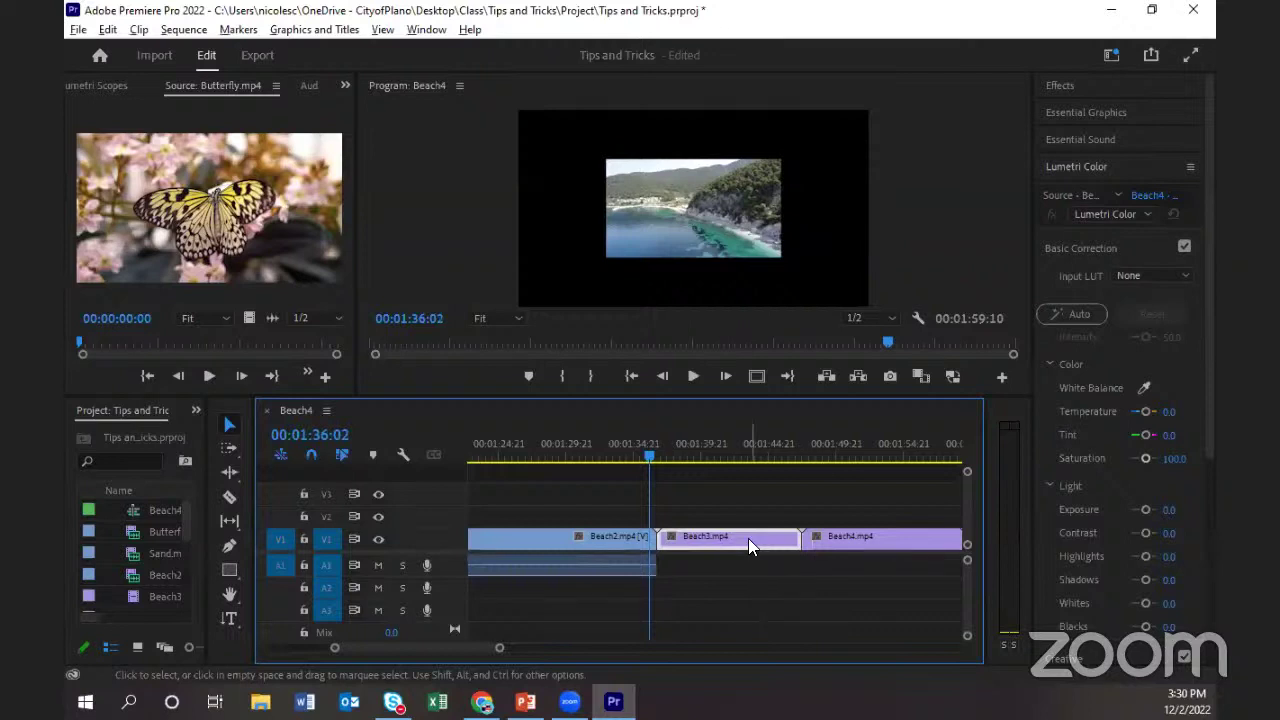
left_click_drag(748, 538, 750, 510)
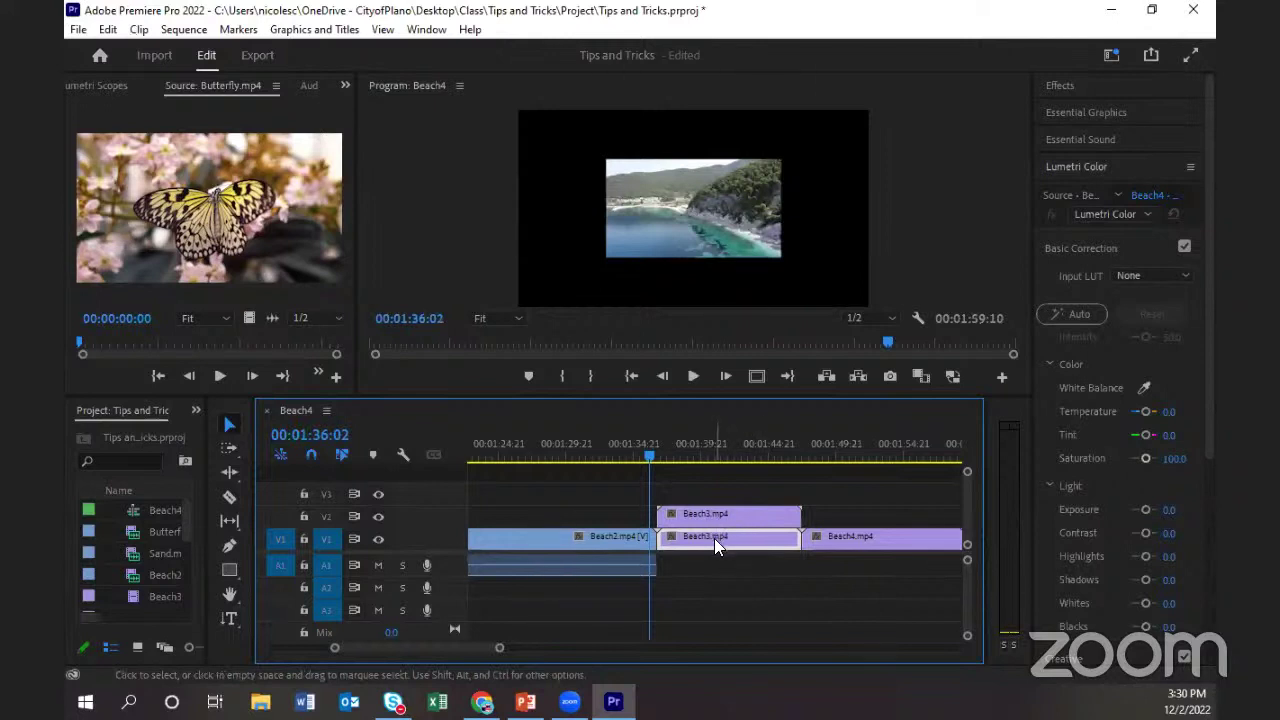
left_click_drag(710, 518, 830, 502)
key("ctrl+z")
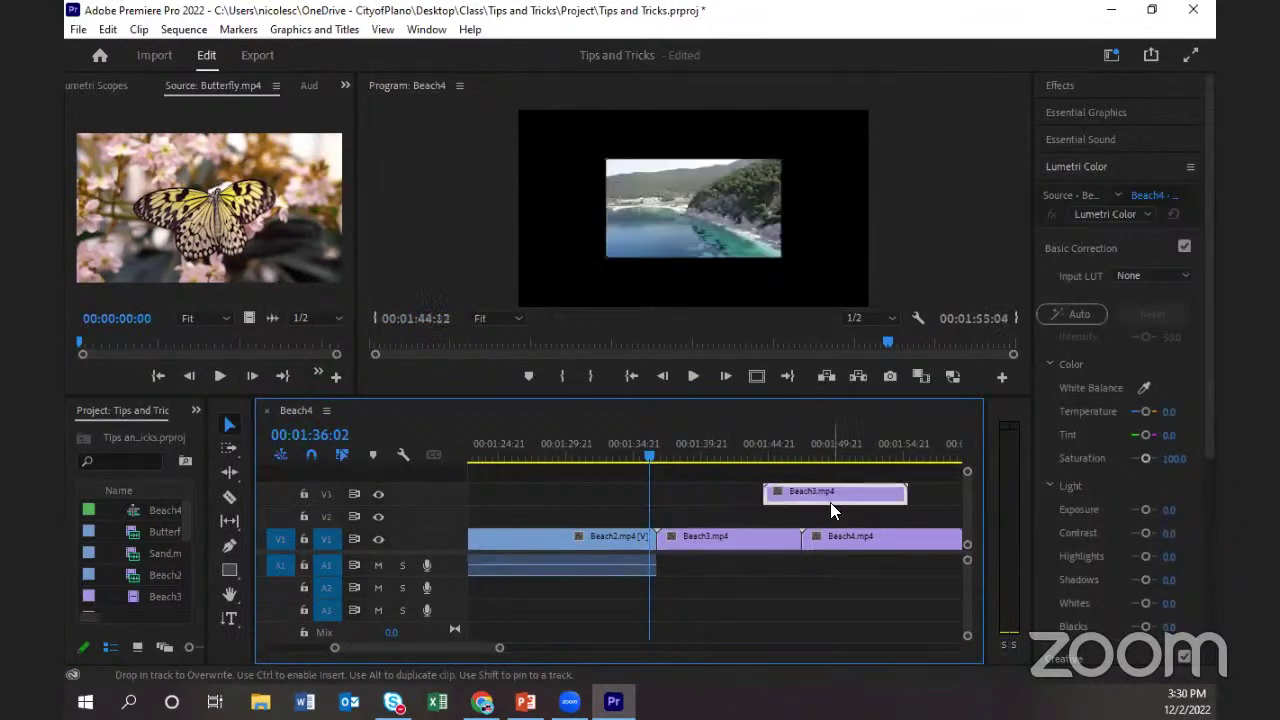
left_click_drag(497, 649, 626, 651)
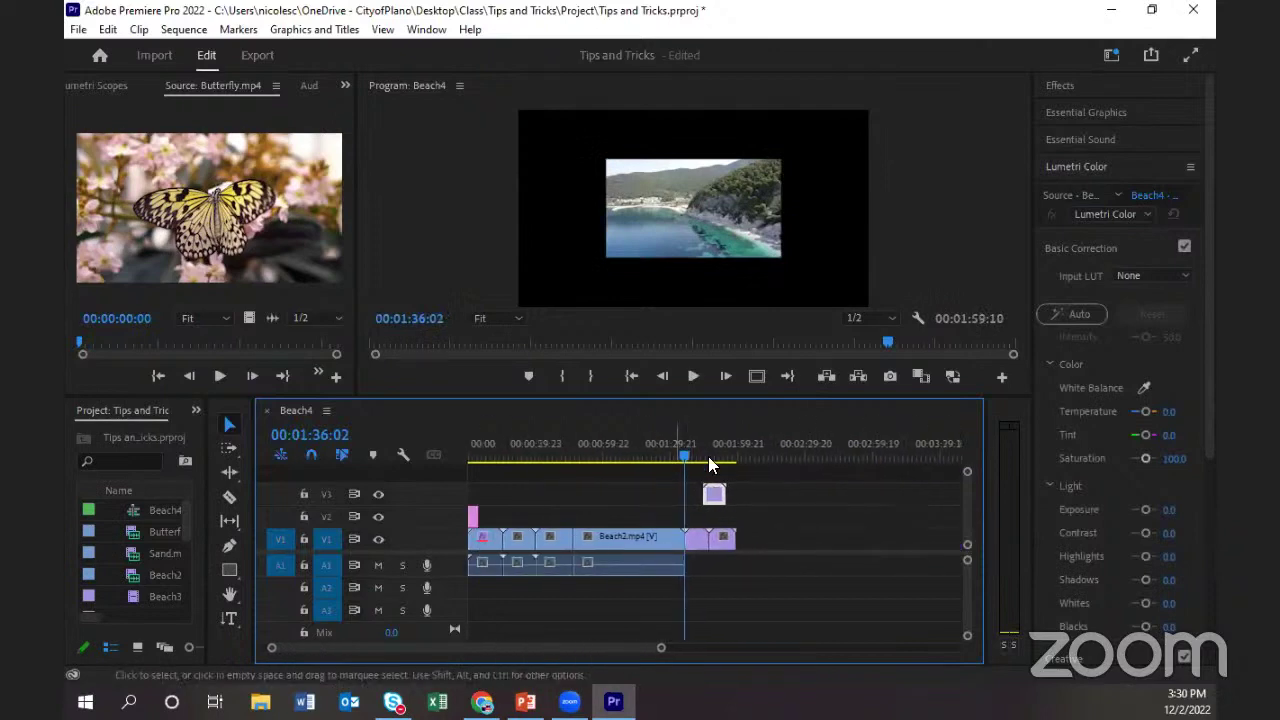
left_click_drag(713, 494, 757, 545)
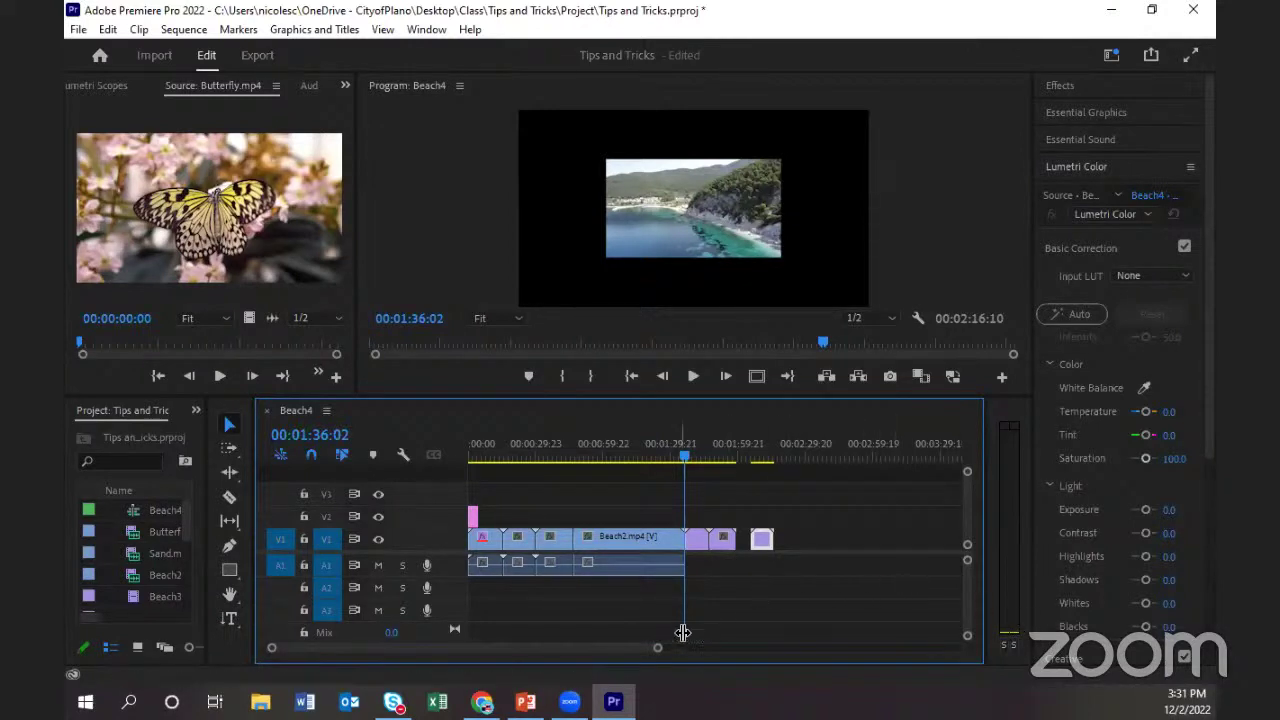
Park the playhead at 00:01:37:12 and shift Beach4.mp4 later on V1 until it meets the Beach3.mp4 copy.
left_click_drag(656, 647, 554, 645)
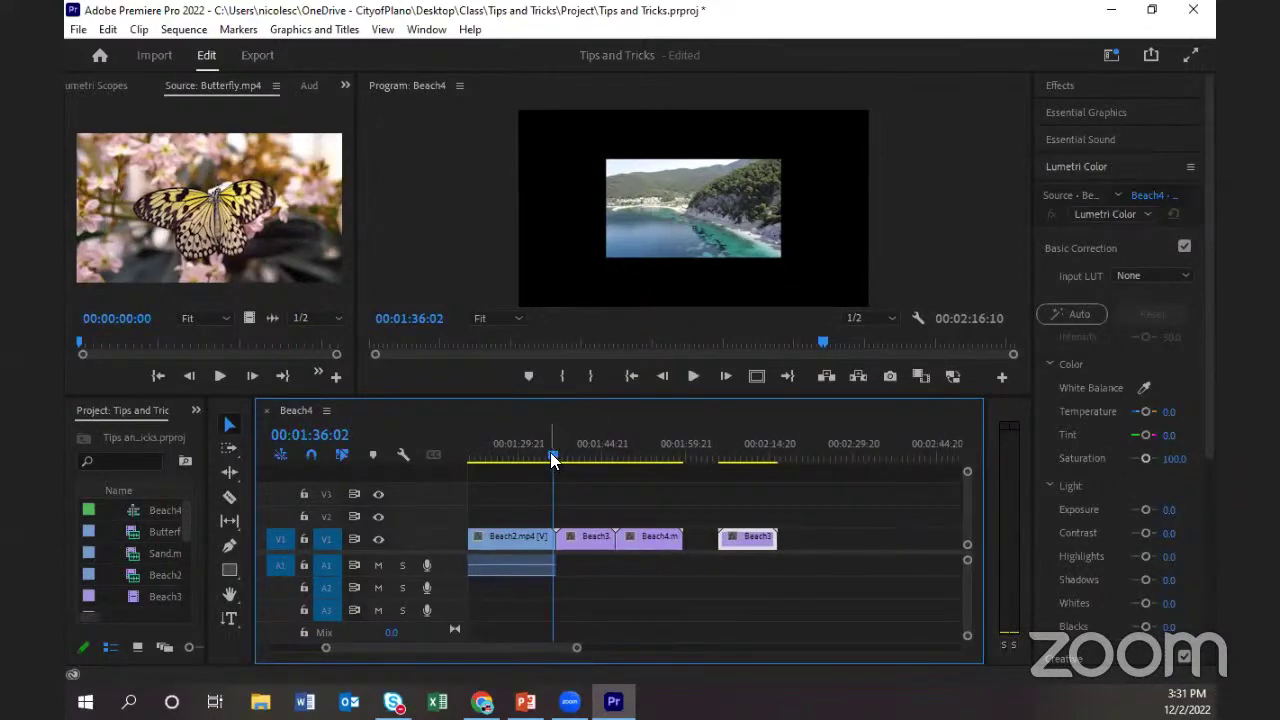
left_click_drag(554, 458, 560, 455)
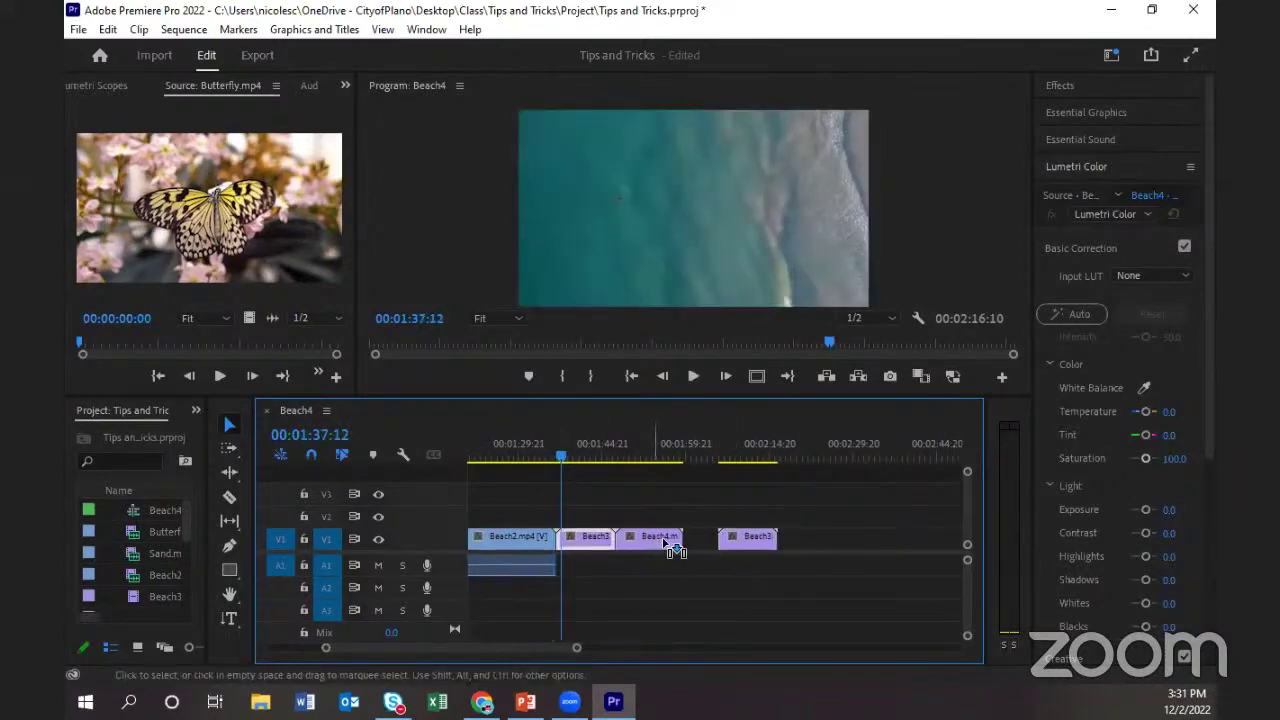
left_click_drag(666, 542, 703, 540)
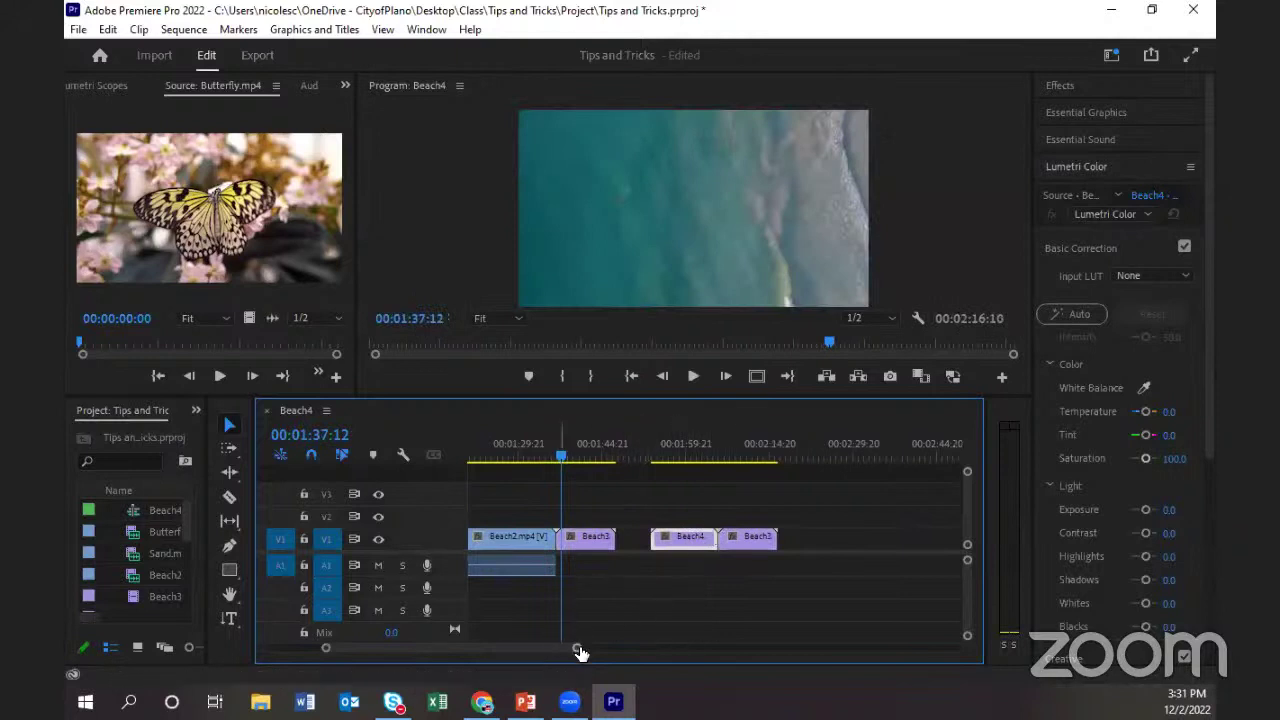
Ripple delete the gap between Beach3.mp4 and Beach4.mp4 on V1, and undo the deletion.
left_click(630, 536)
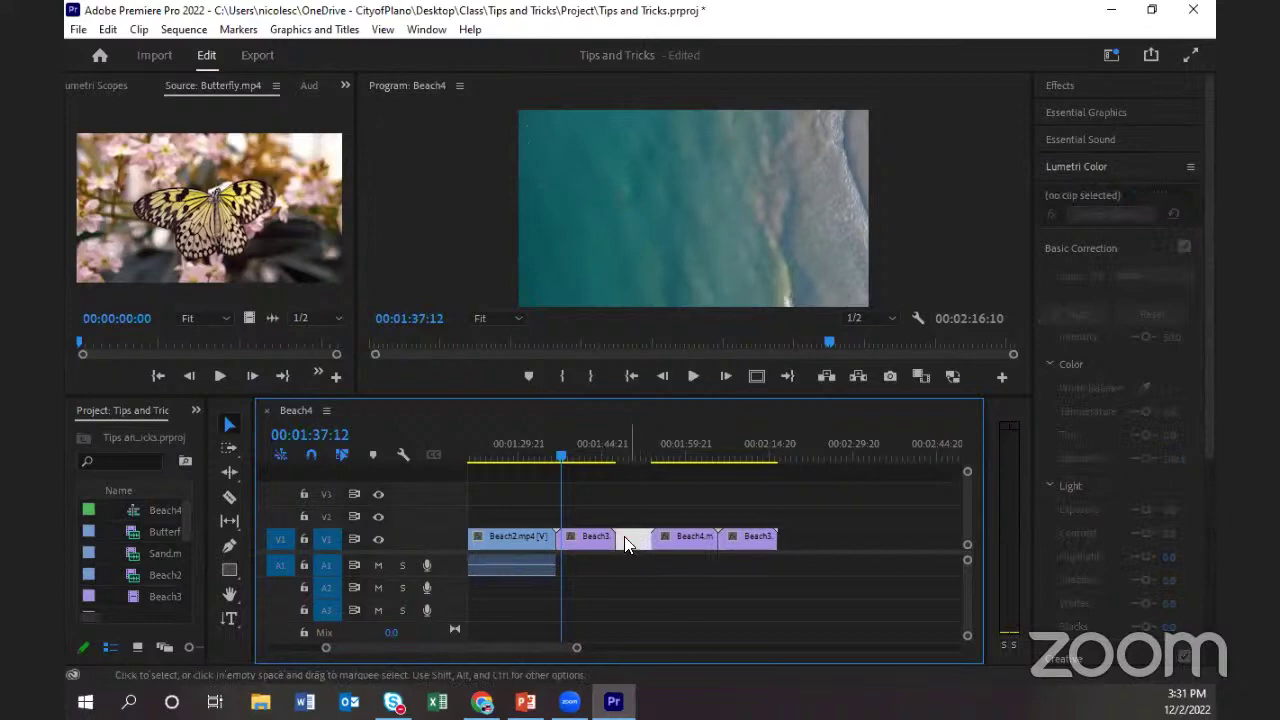
right_click(627, 540)
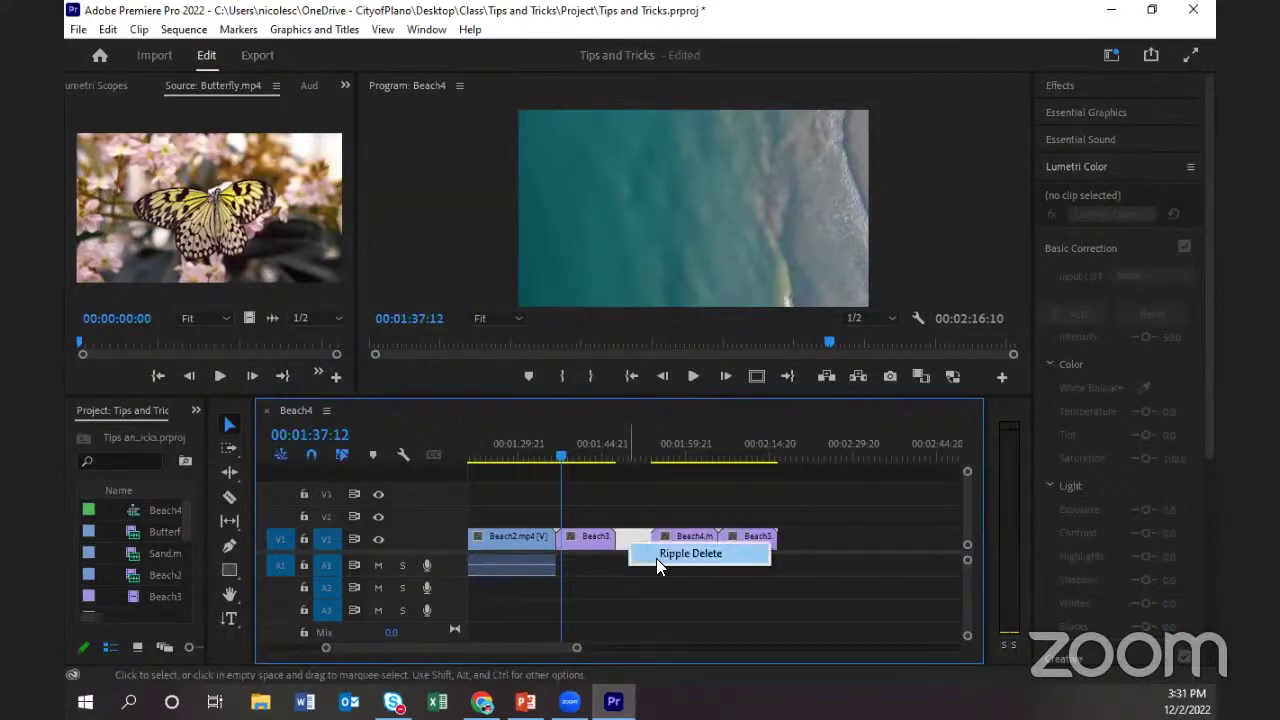
left_click(656, 558)
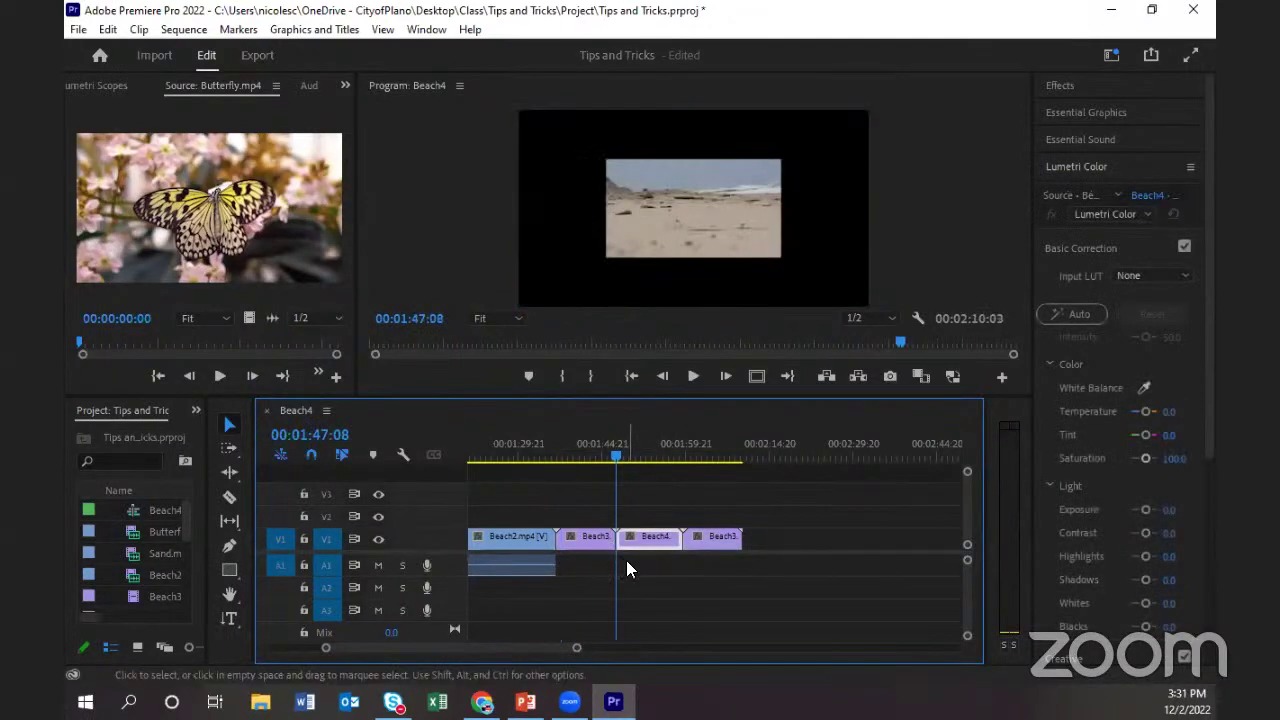
key("ctrl+z")
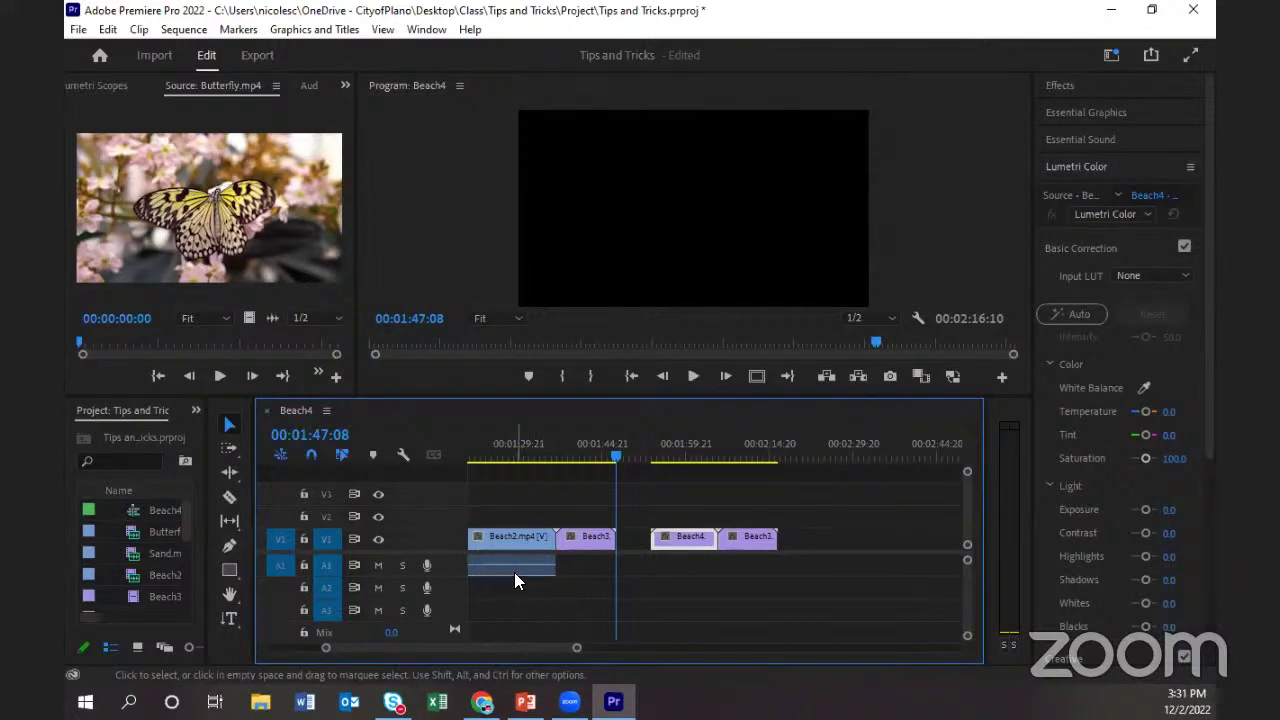
With Track Select Forward, shift Beach2.mp4 and every clip after it later, and move them back against the preceding clip.
key("a")
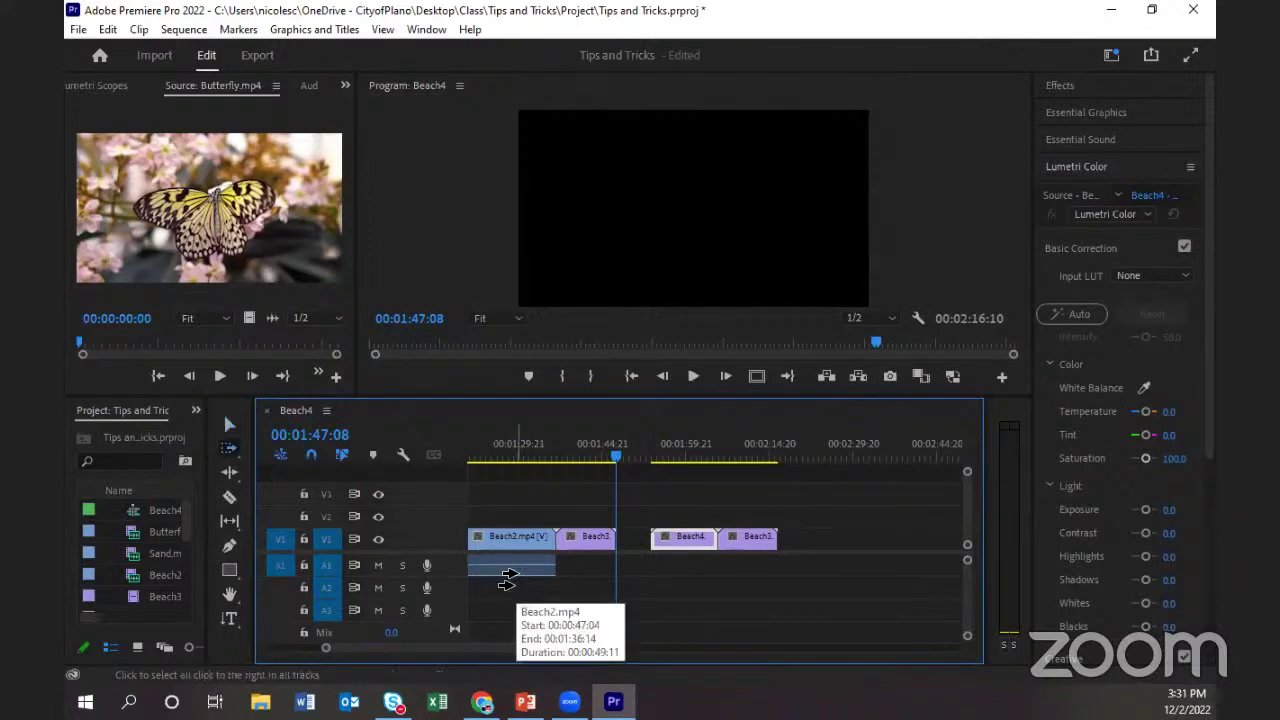
left_click(229, 452)
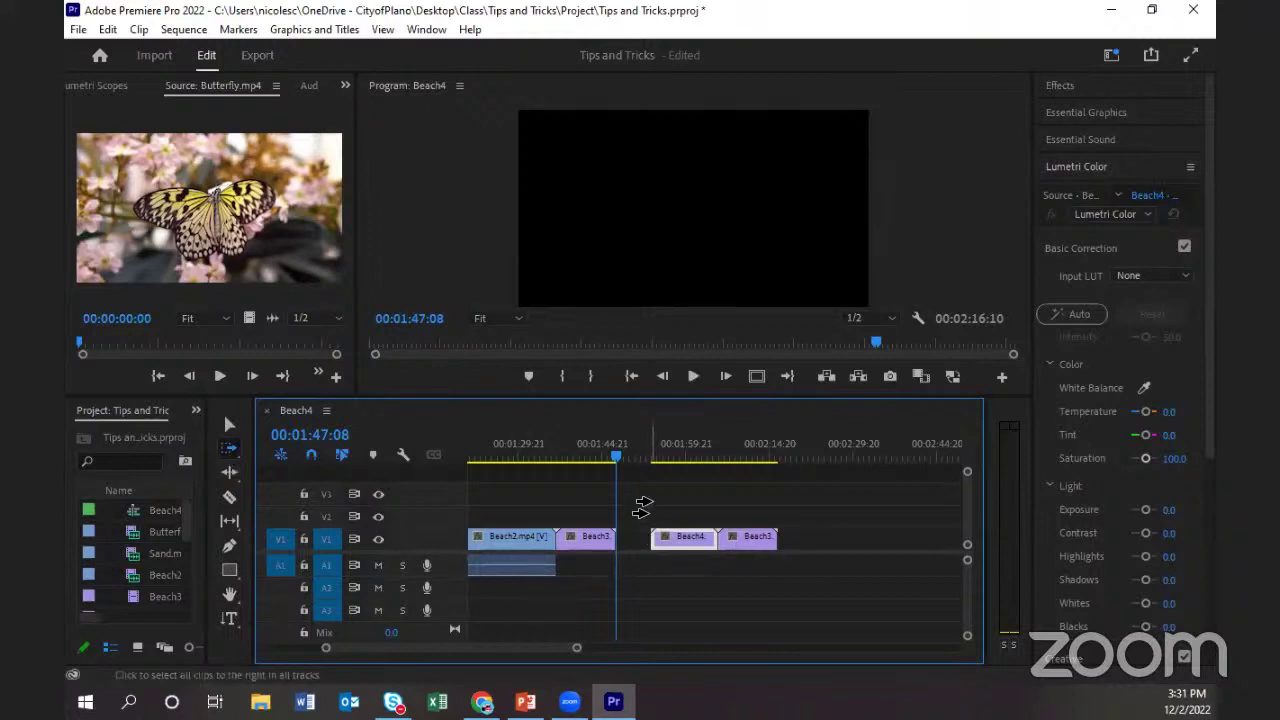
left_click(497, 502)
left_click_drag(497, 502, 670, 515)
left_click_drag(561, 650, 666, 642)
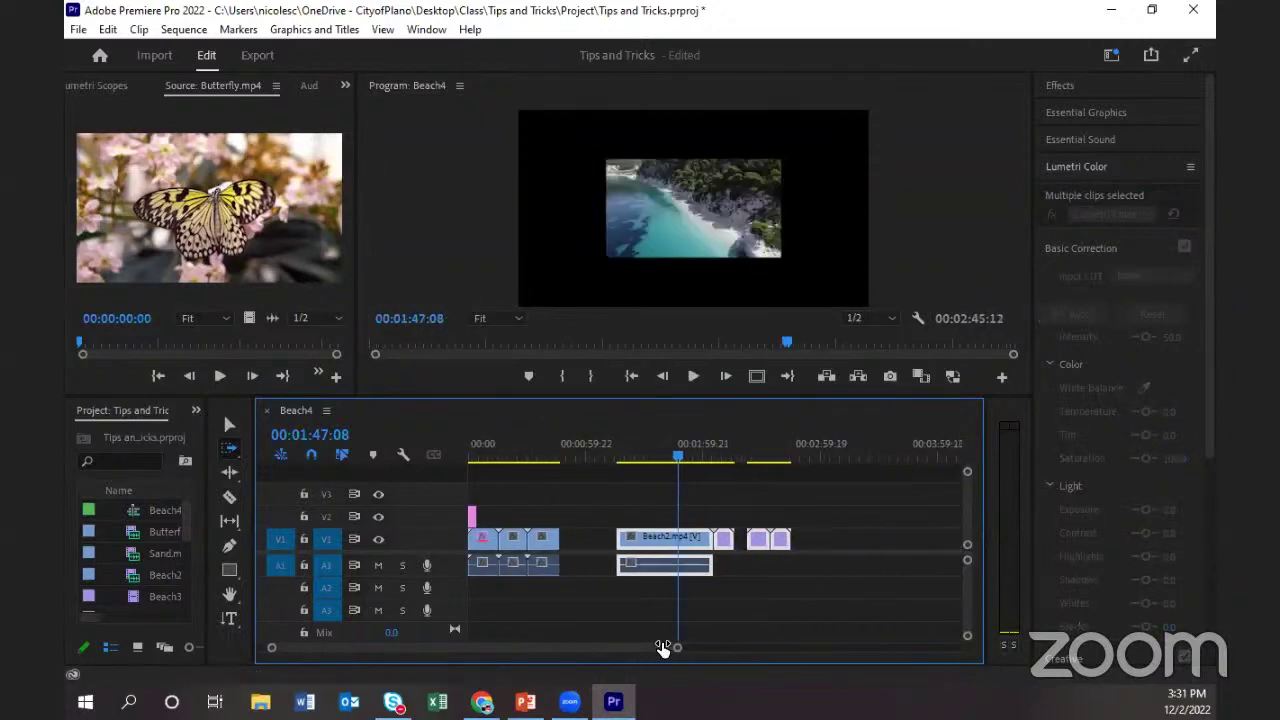
left_click_drag(650, 532, 593, 532)
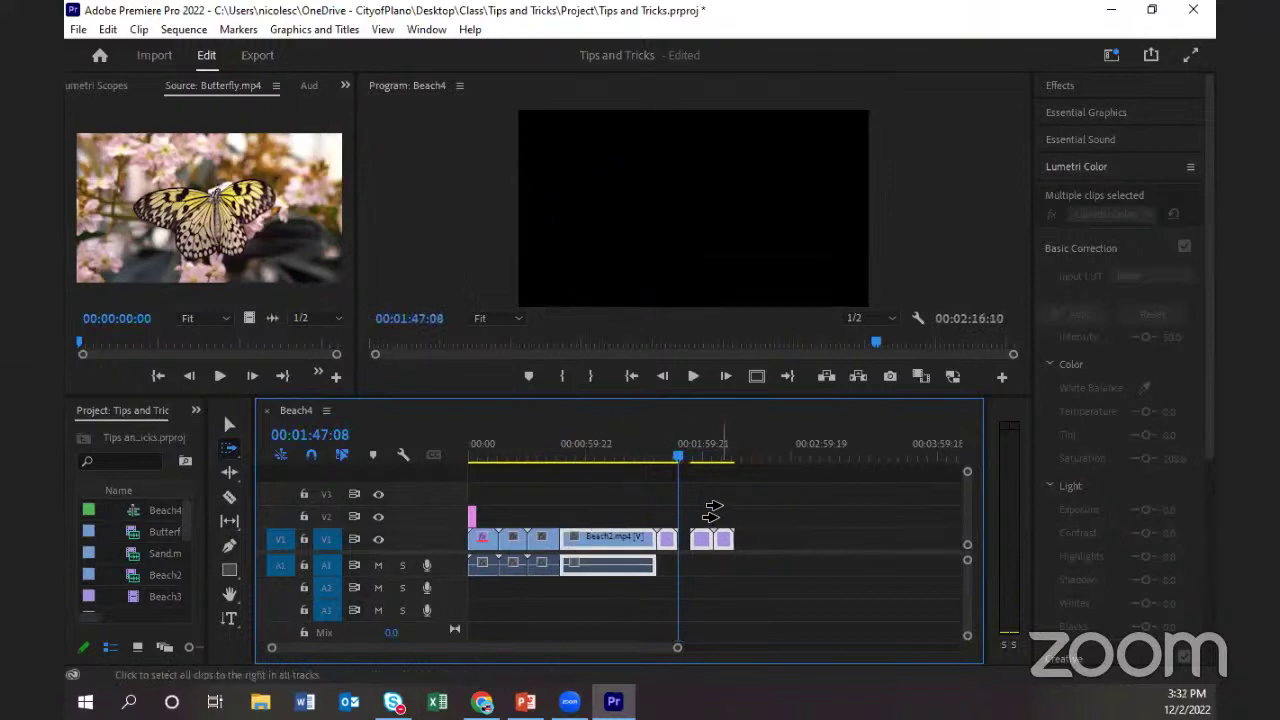
Select everything from the clip after Butterfly.mp4 onward with Track Select Forward and shift it later, leaving a gap behind Butterfly.mp4.
mouse_move(712, 512)
left_mouse_down()
mouse_move(782, 511)
mouse_move(683, 509)
mouse_move(808, 517)
mouse_move(700, 510)
left_mouse_up()
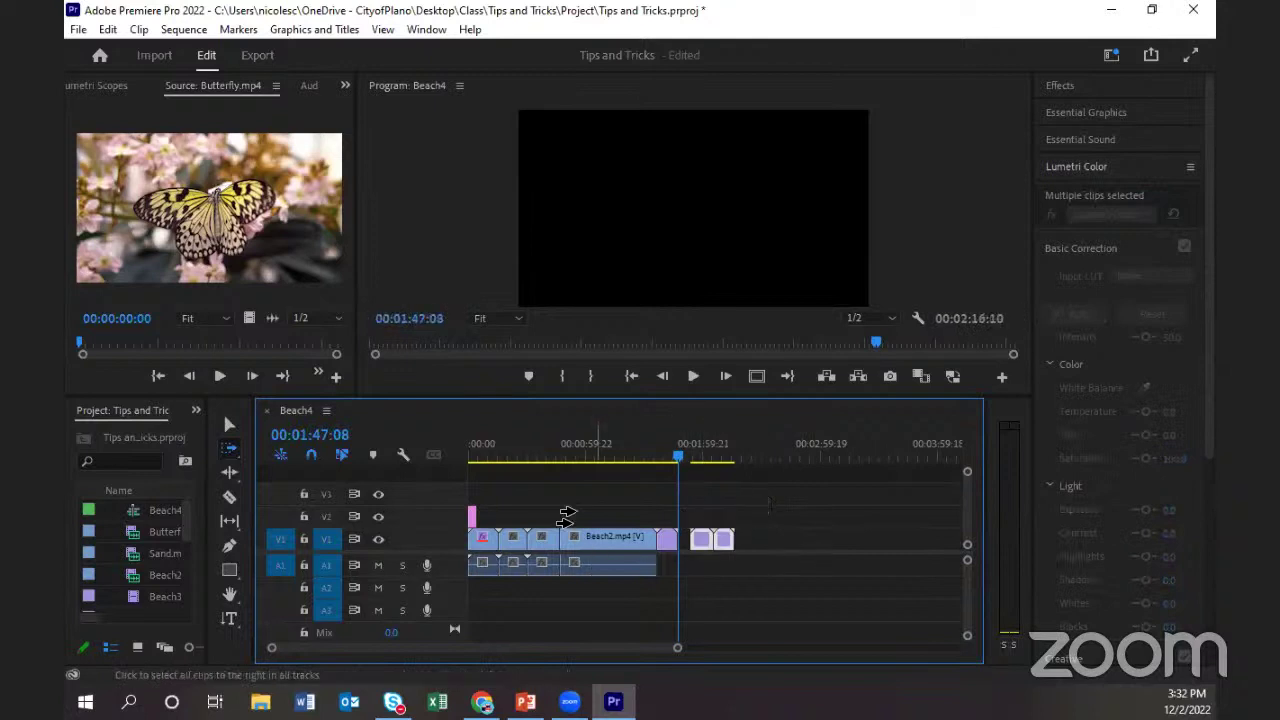
left_click(528, 507)
mouse_move(540, 512)
left_mouse_down()
mouse_move(552, 512)
mouse_move(540, 517)
left_mouse_up()
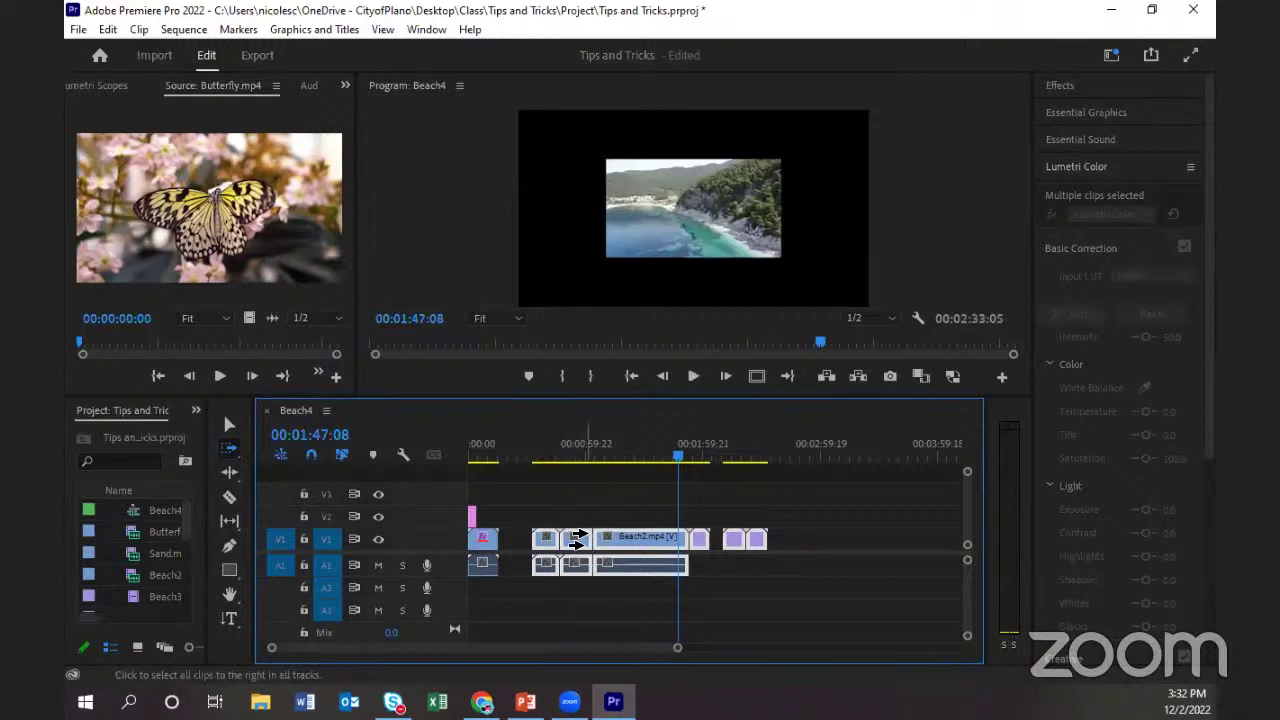
Add the audio file from the project to track A2 at the start of the sequence.
left_click_drag(186, 512, 470, 590)
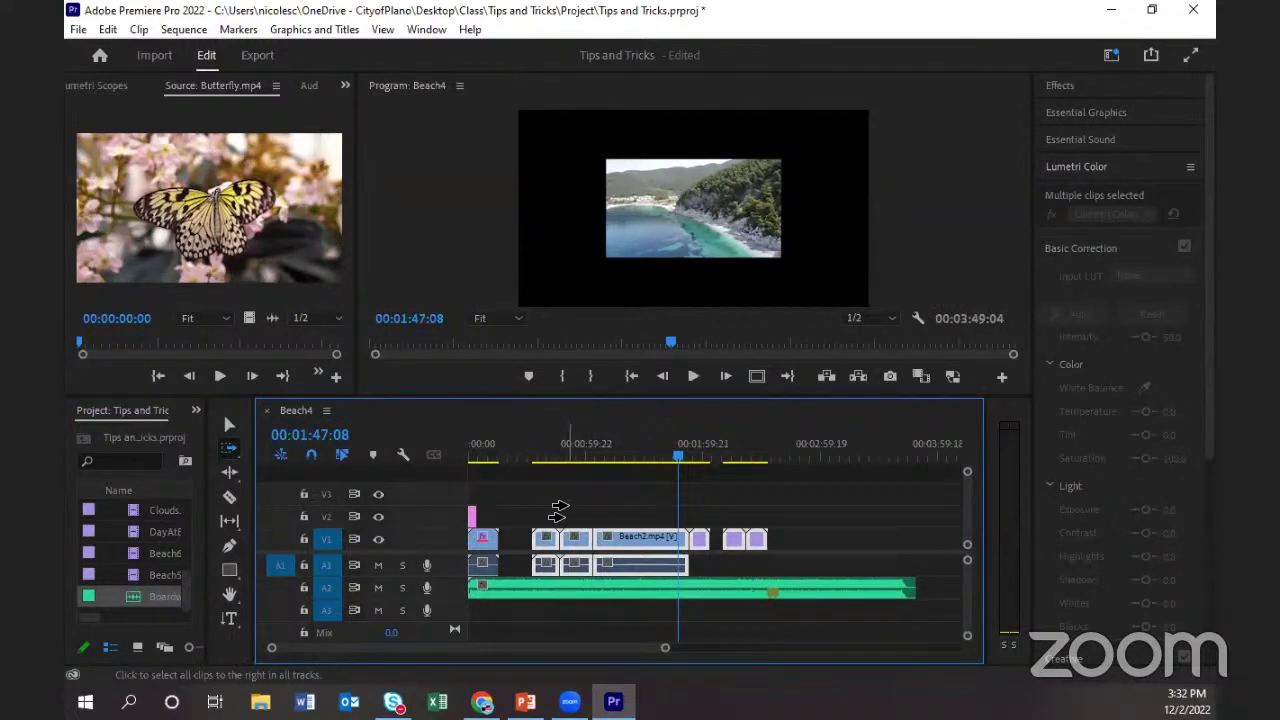
mouse_move(665, 648)
left_mouse_down()
mouse_move(677, 648)
mouse_move(663, 650)
left_mouse_up()
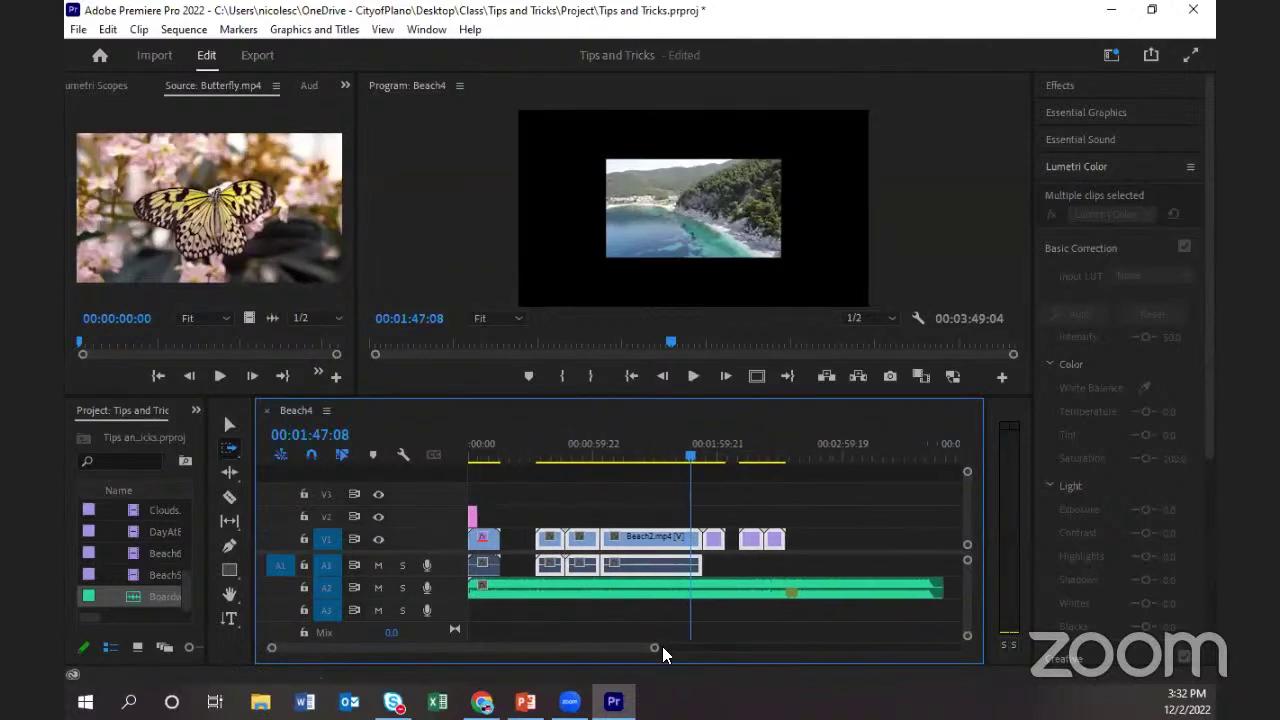
Try shifting all clips after Butterfly.mp4 later with Track Select Forward while A2 is unlocked, and undo the move.
left_click(551, 512)
left_click_drag(551, 512, 630, 515)
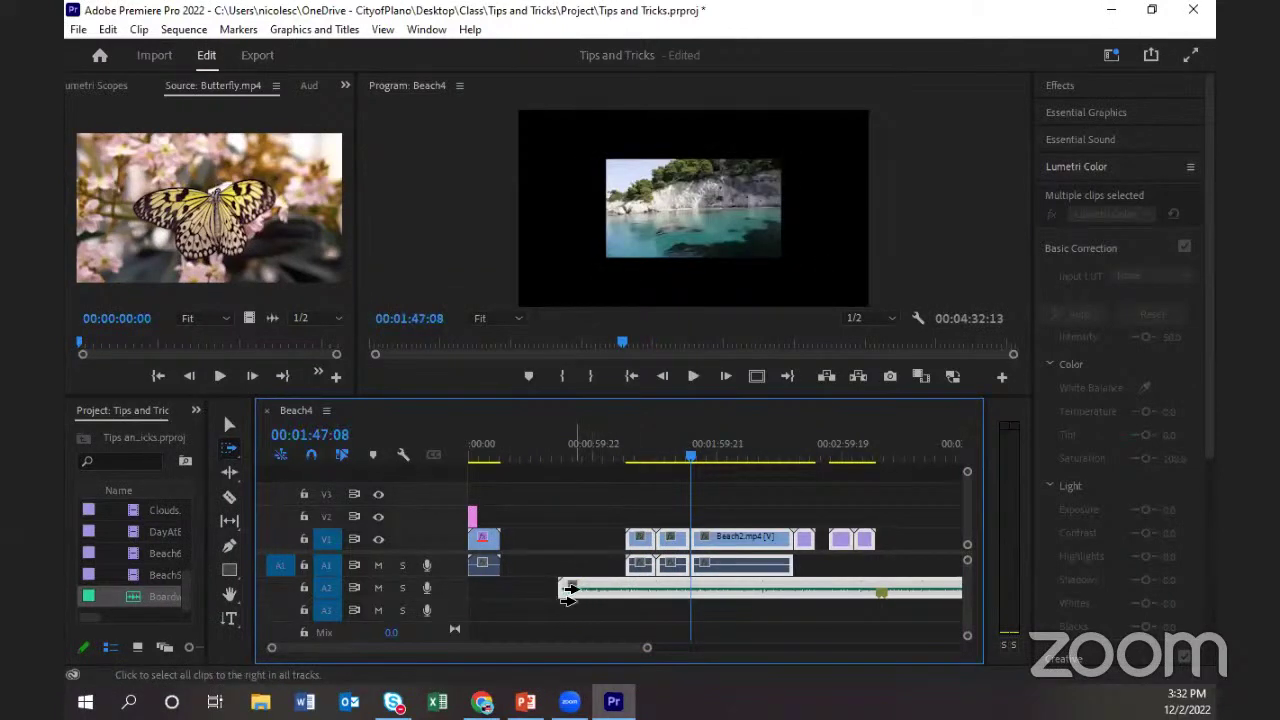
key("ctrl+z")
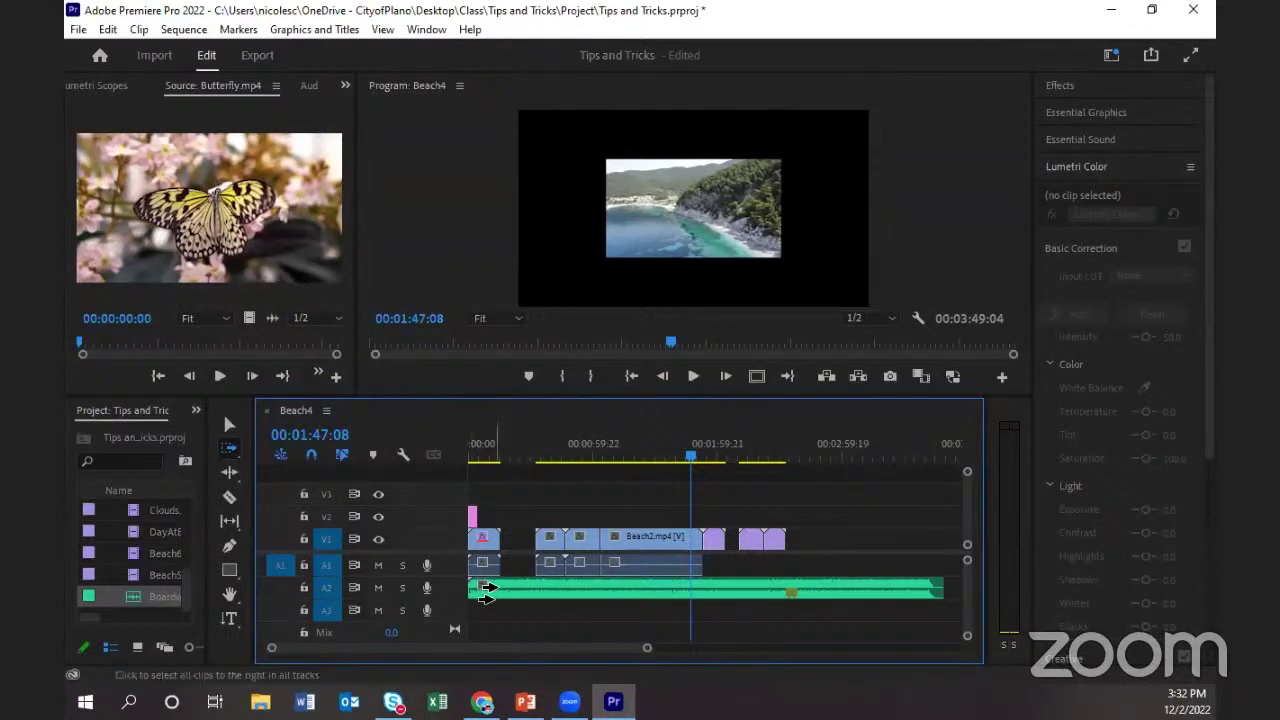
Lock track A2 and shift all clips after Butterfly.mp4 slightly later with Track Select Forward.
left_click(304, 588)
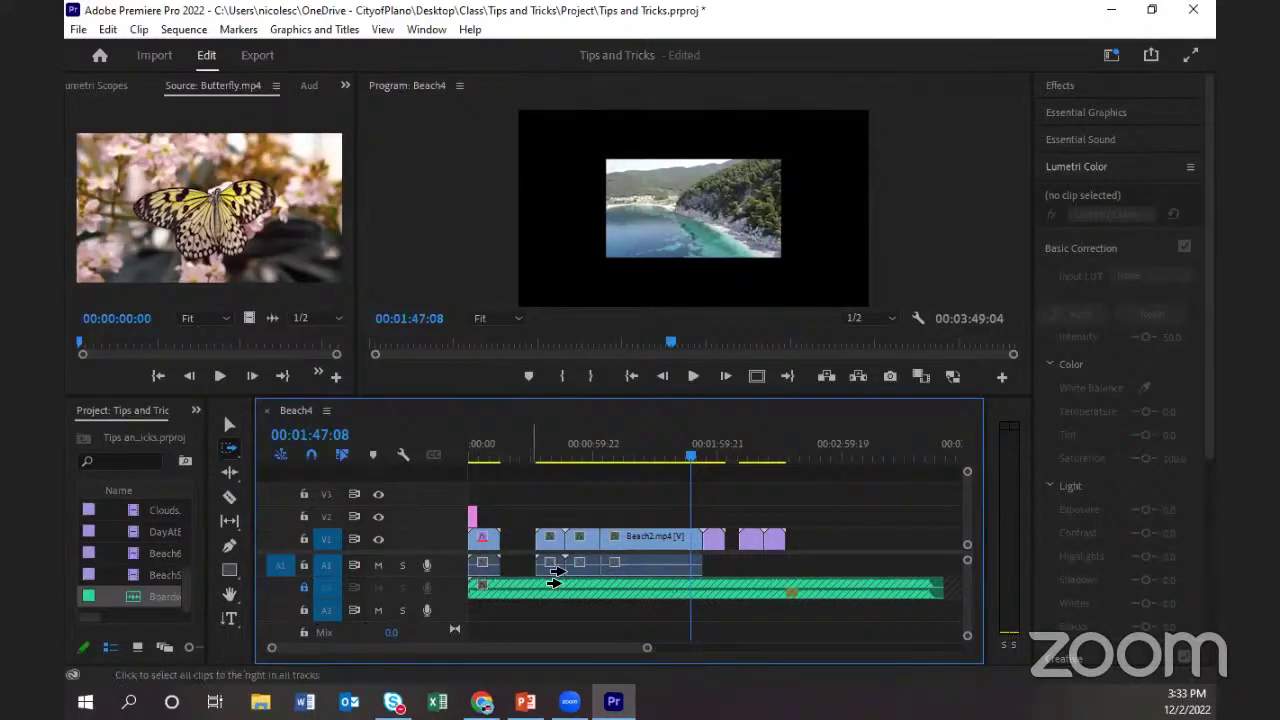
left_click(527, 538)
left_click_drag(527, 538, 575, 545)
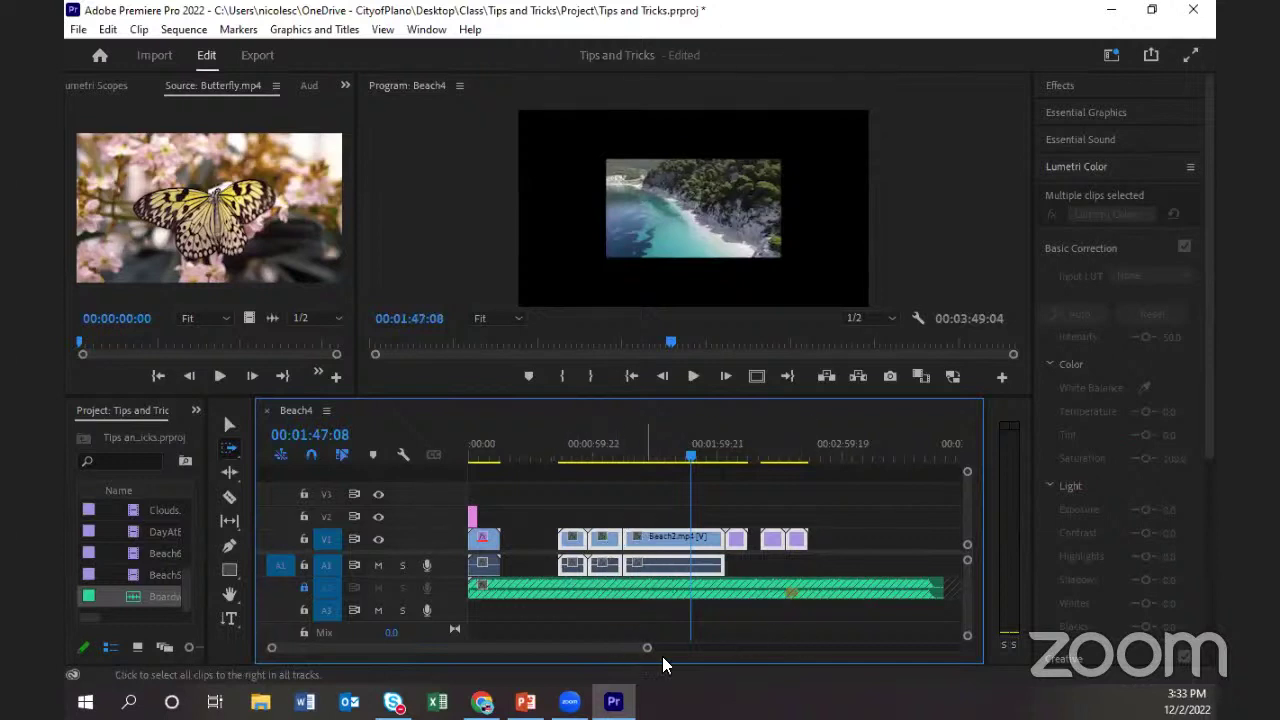
left_click_drag(648, 648, 671, 649)
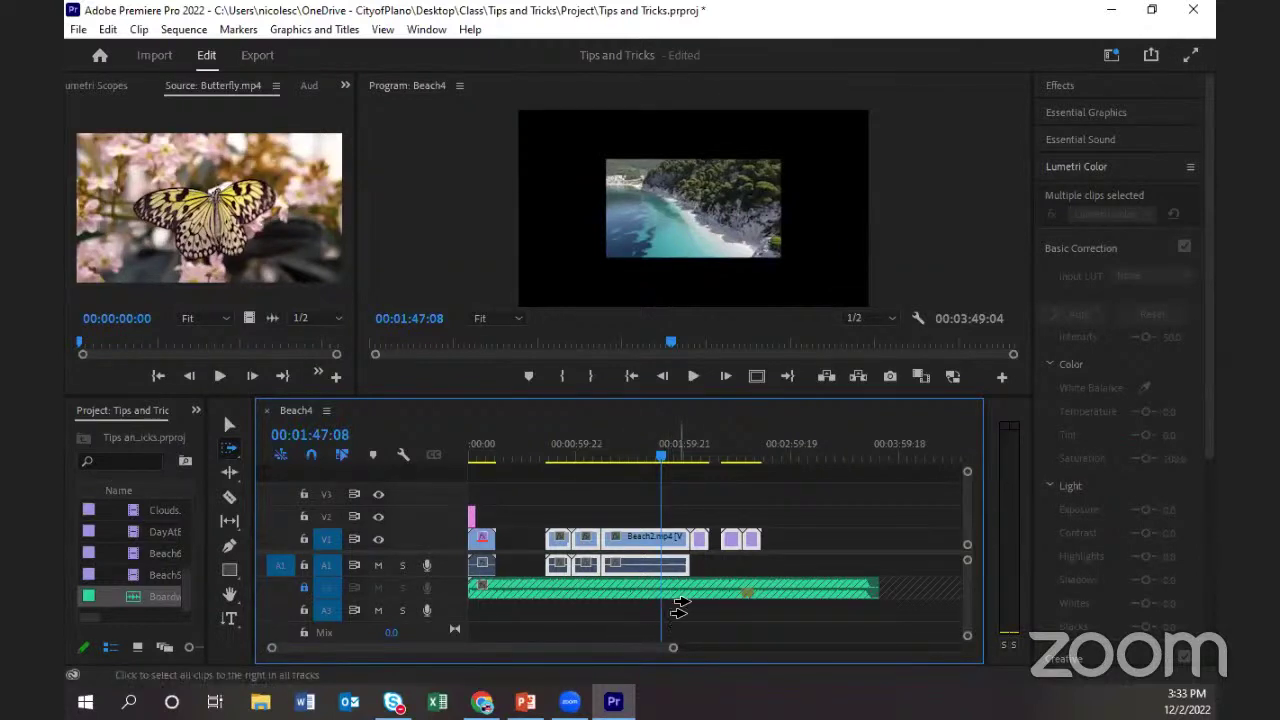
Enlarge the timeline area and park the playhead at 00:00:08:12 on Butterfly.mp4.
left_click_drag(664, 397, 658, 355)
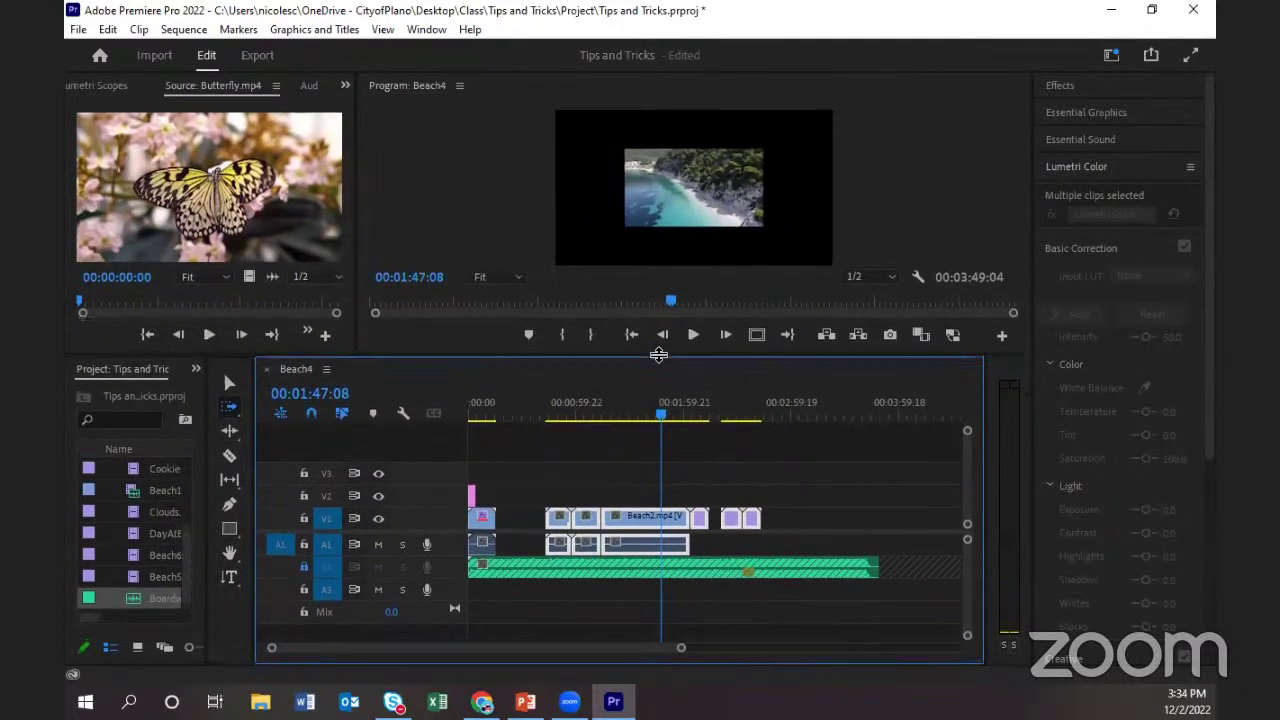
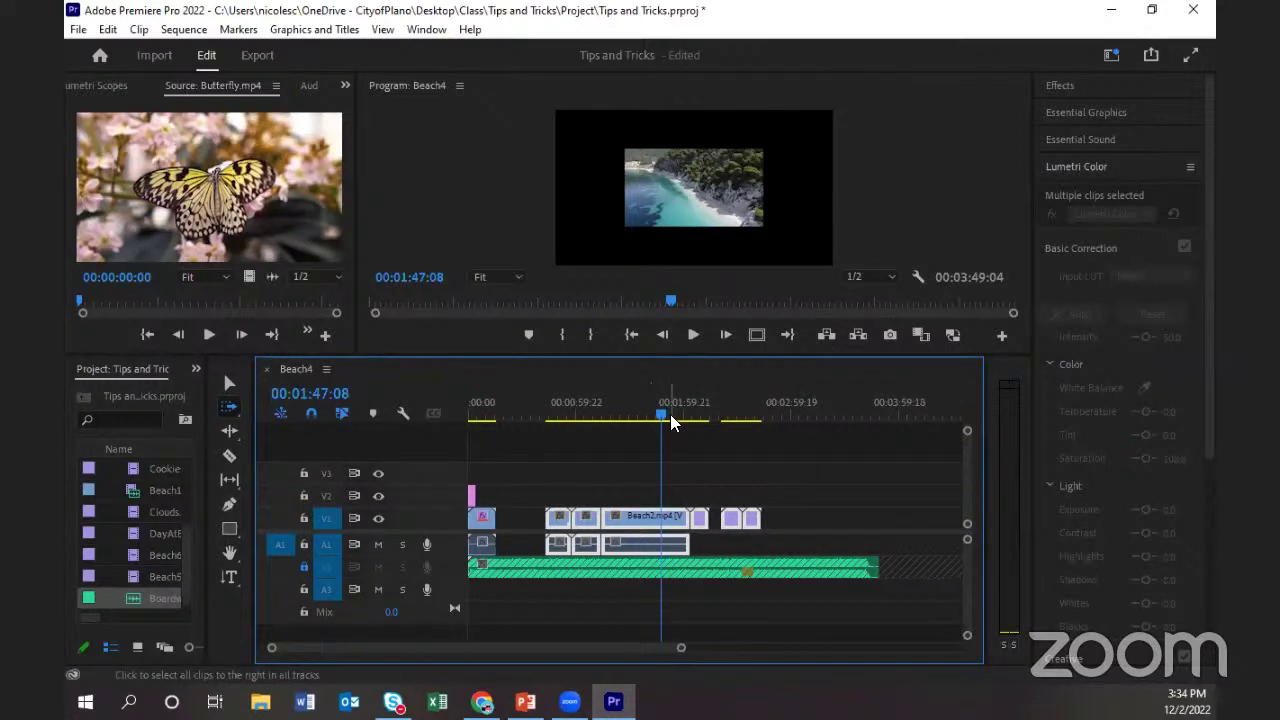
left_click_drag(661, 418, 646, 418)
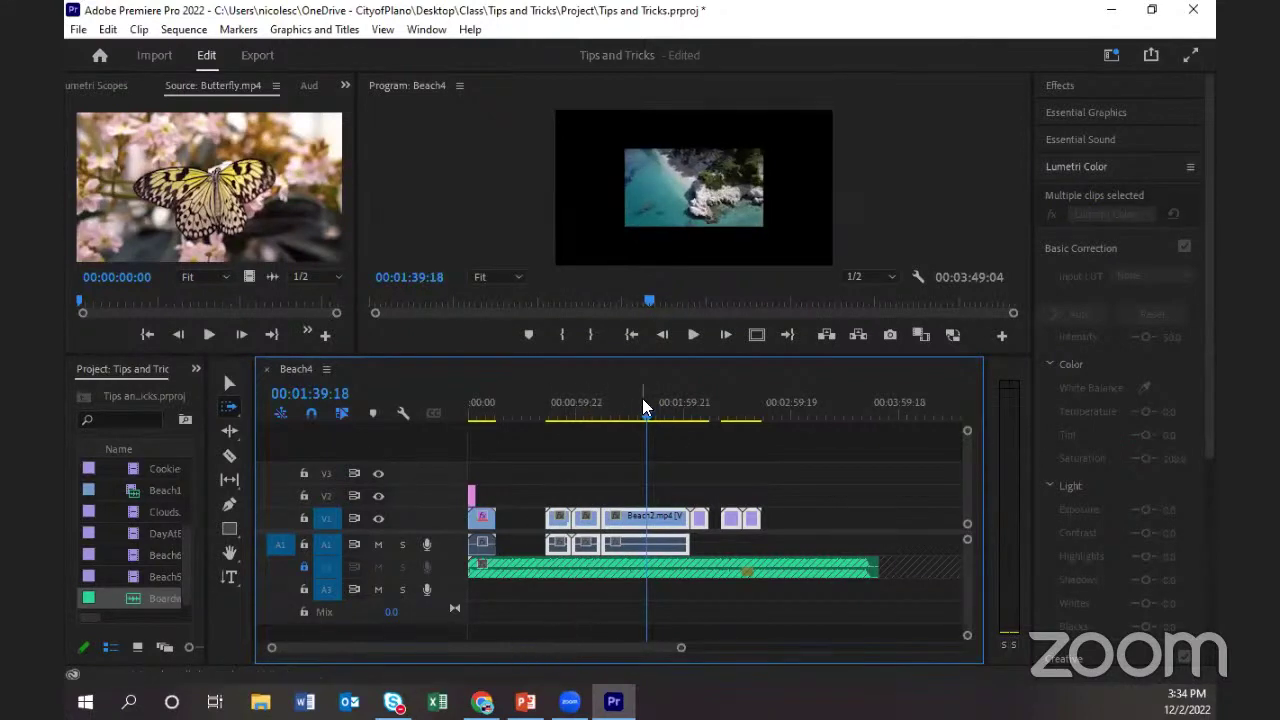
left_click_drag(643, 415, 488, 418)
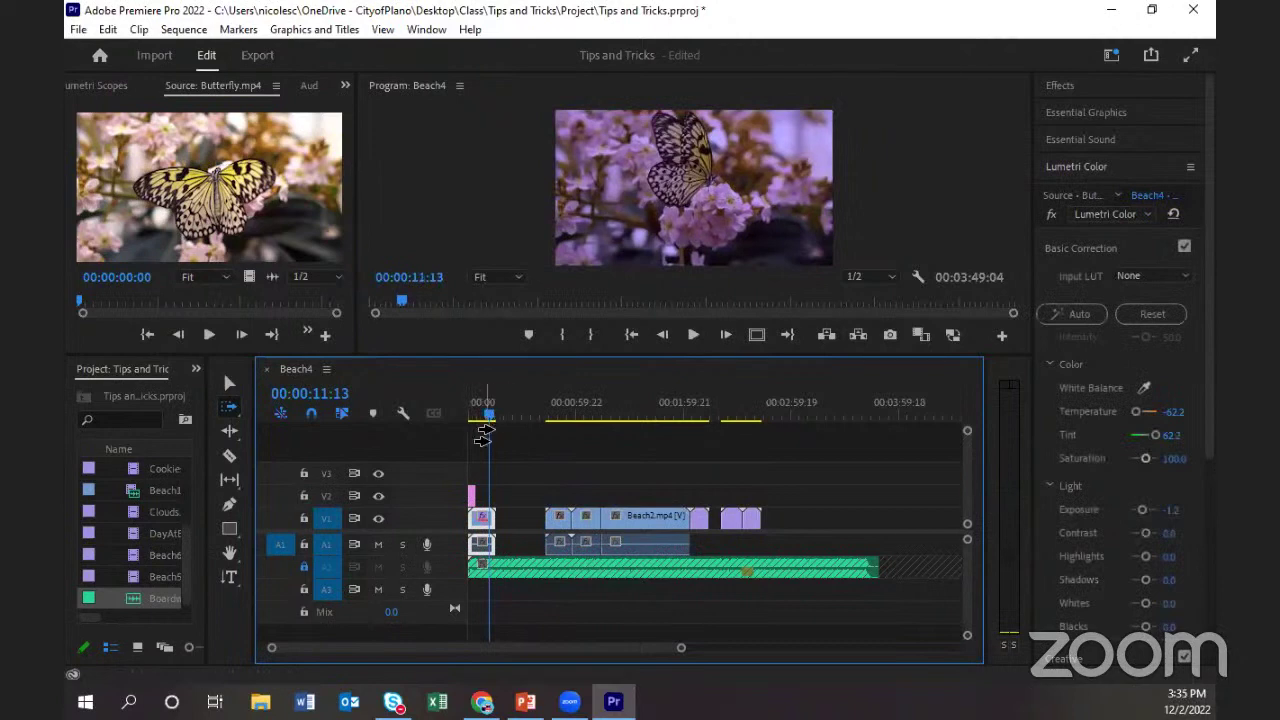
left_click_drag(681, 648, 440, 647)
left_click_drag(595, 411, 555, 411)
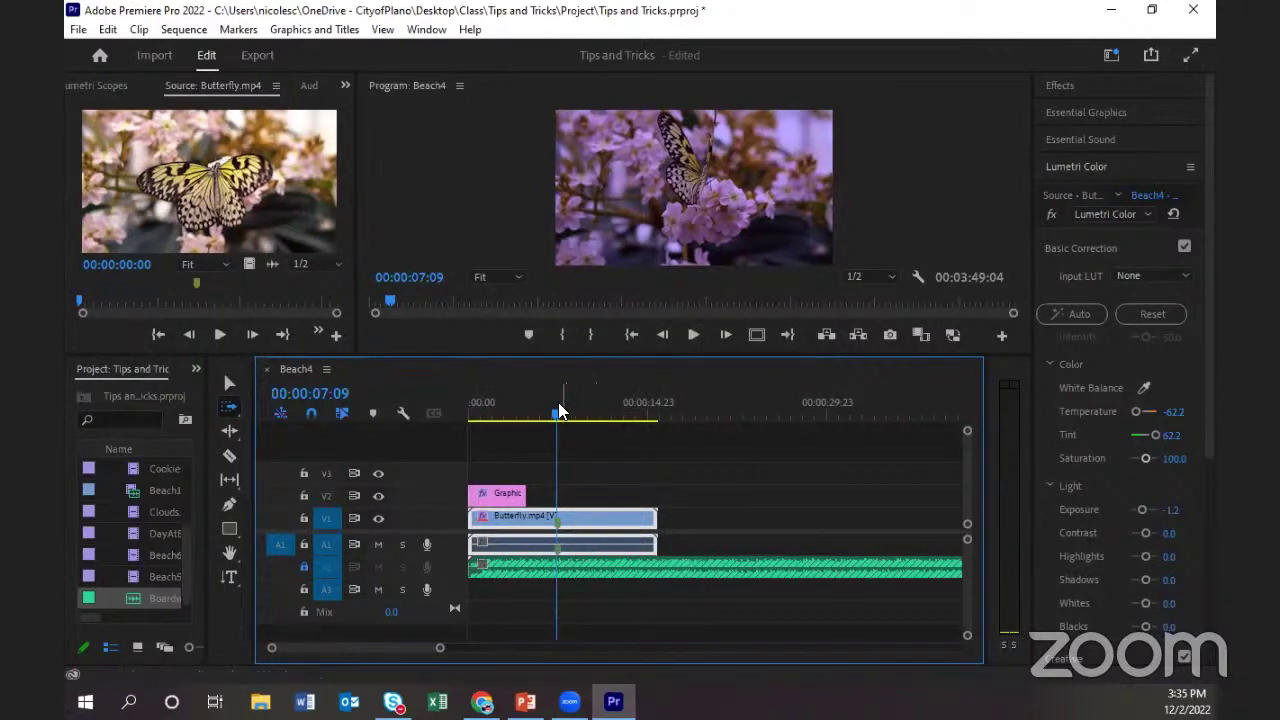
left_click_drag(556, 414, 570, 420)
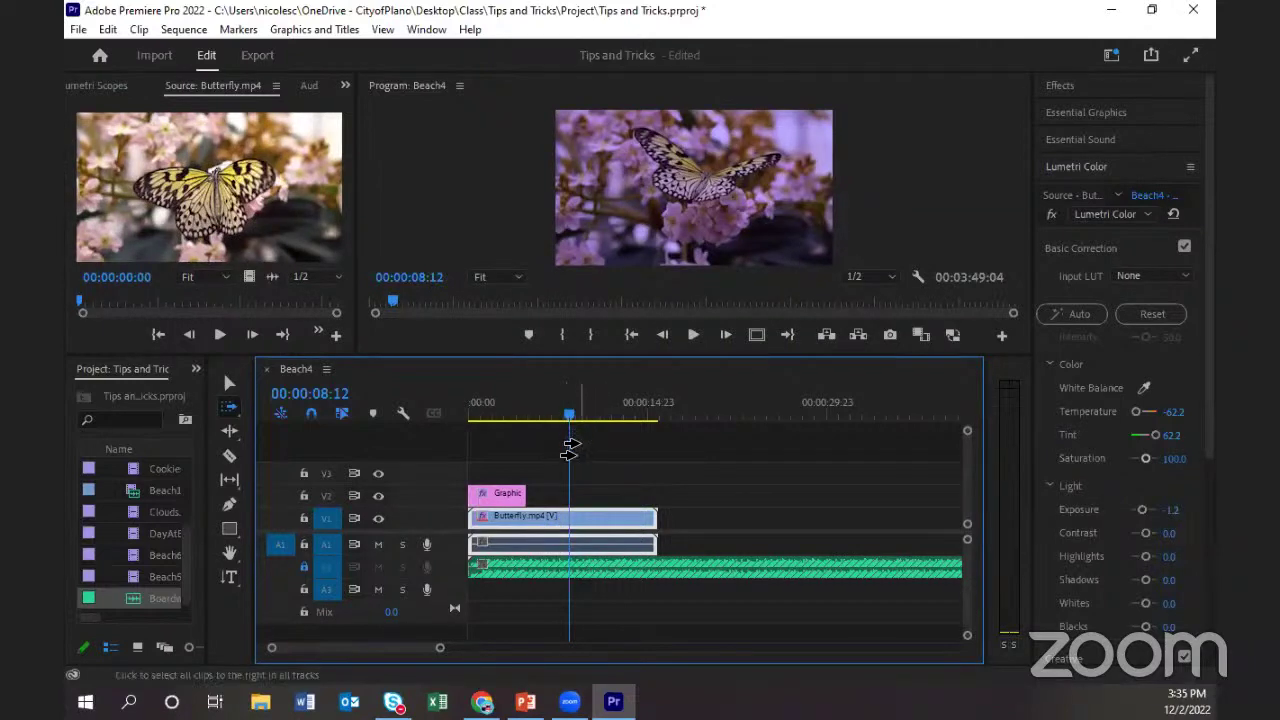
Deselect all clips, add a sequence marker at 00:00:08:12, and extend it to the end of Butterfly.mp4.
left_click(229, 382)
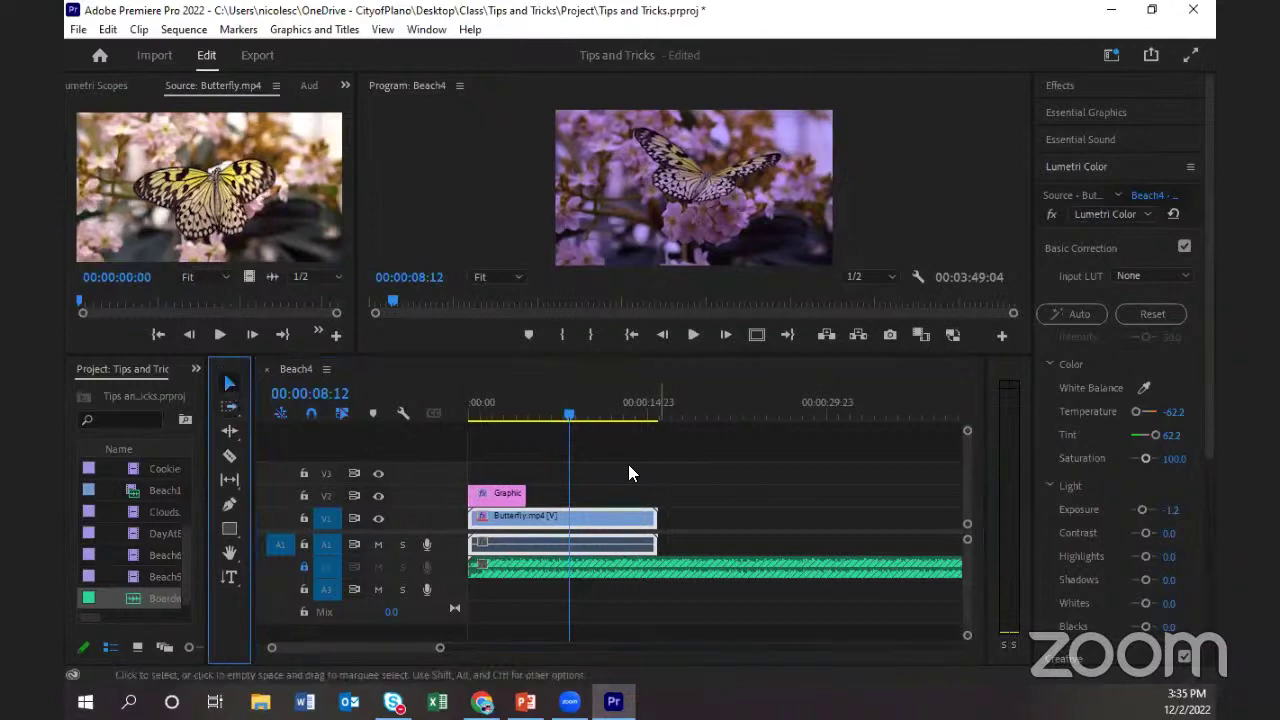
left_click(600, 446)
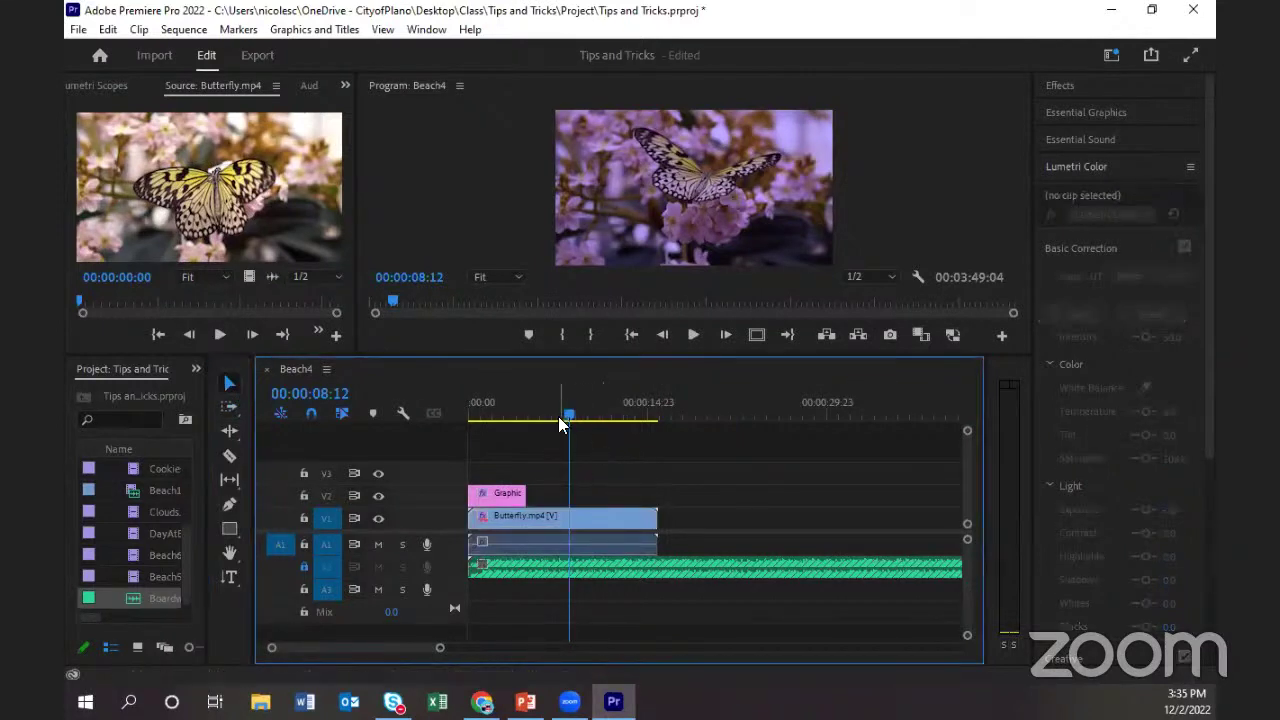
key("m")
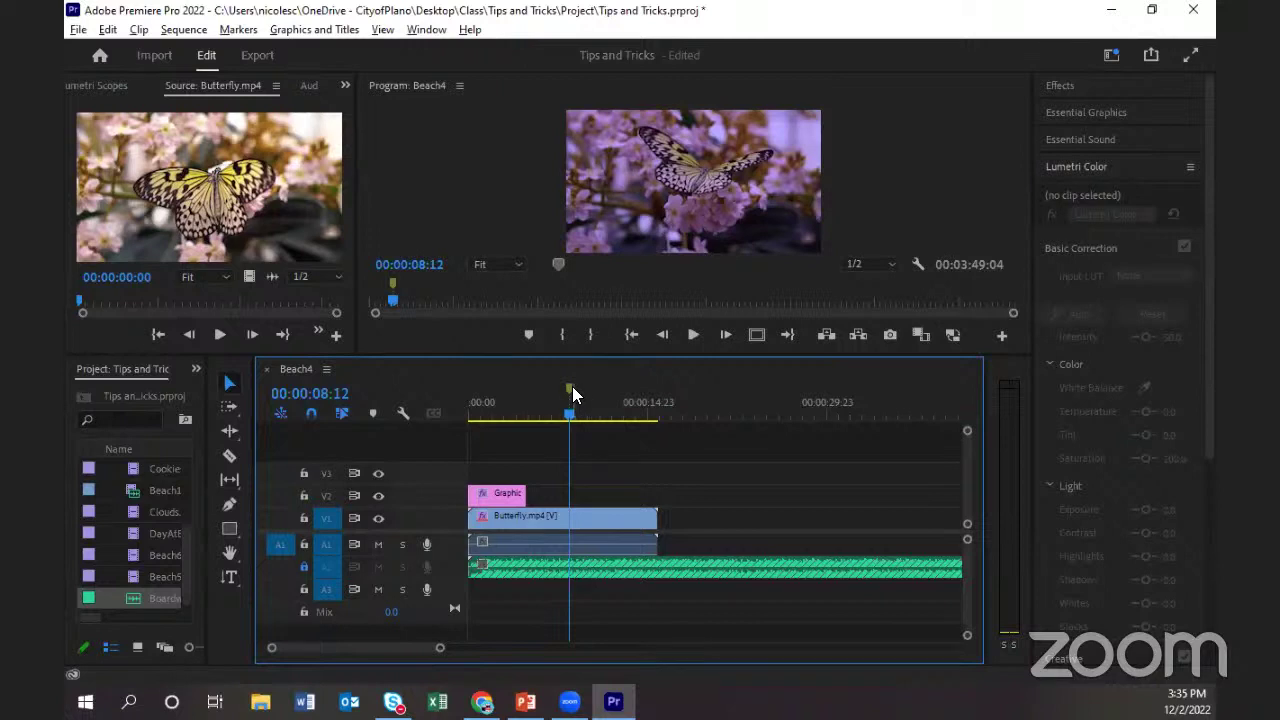
left_click_drag(576, 388, 656, 402)
left_click(656, 402)
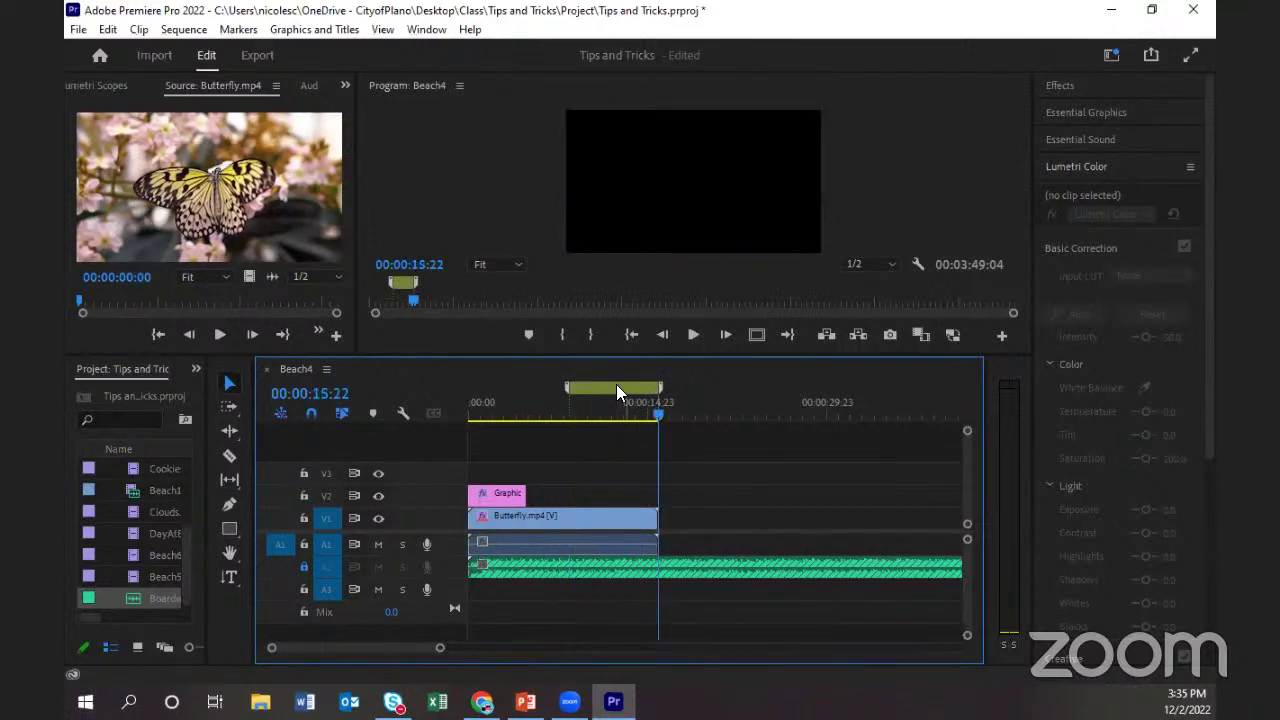
Name the extended marker "Color Edit" and give it the comment "Use Preset".
right_click(612, 394)
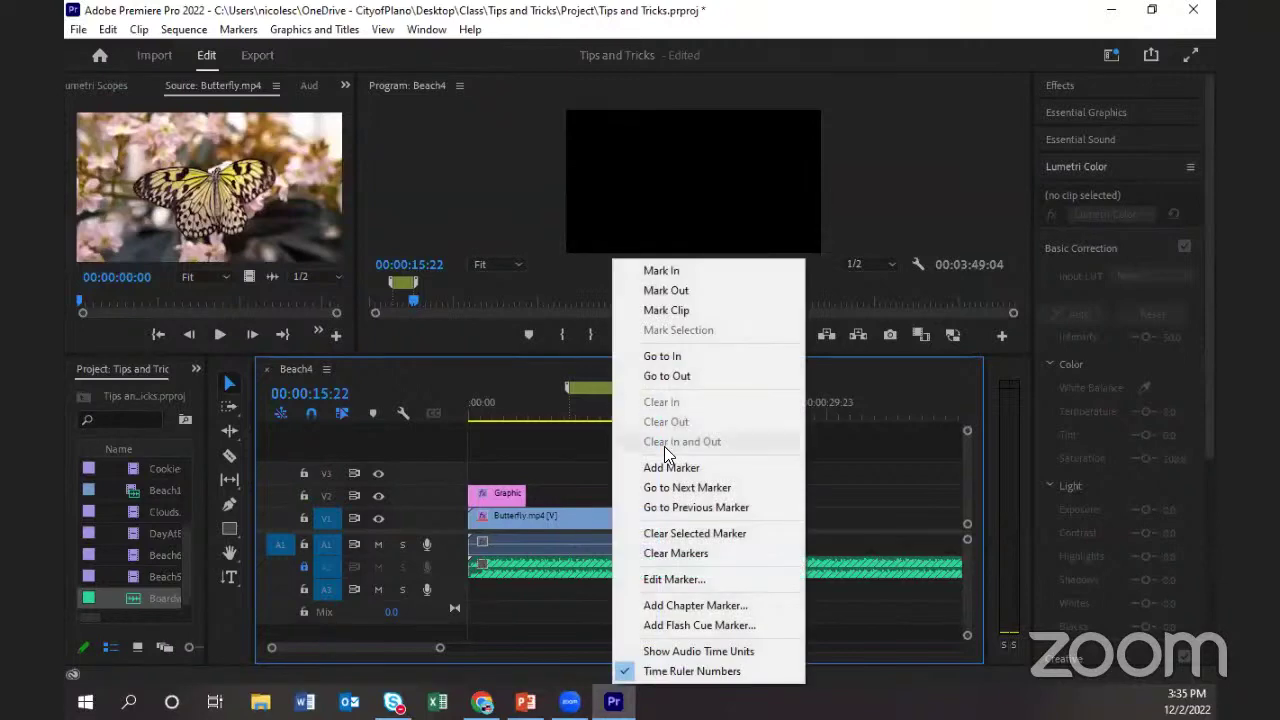
left_click(684, 580)
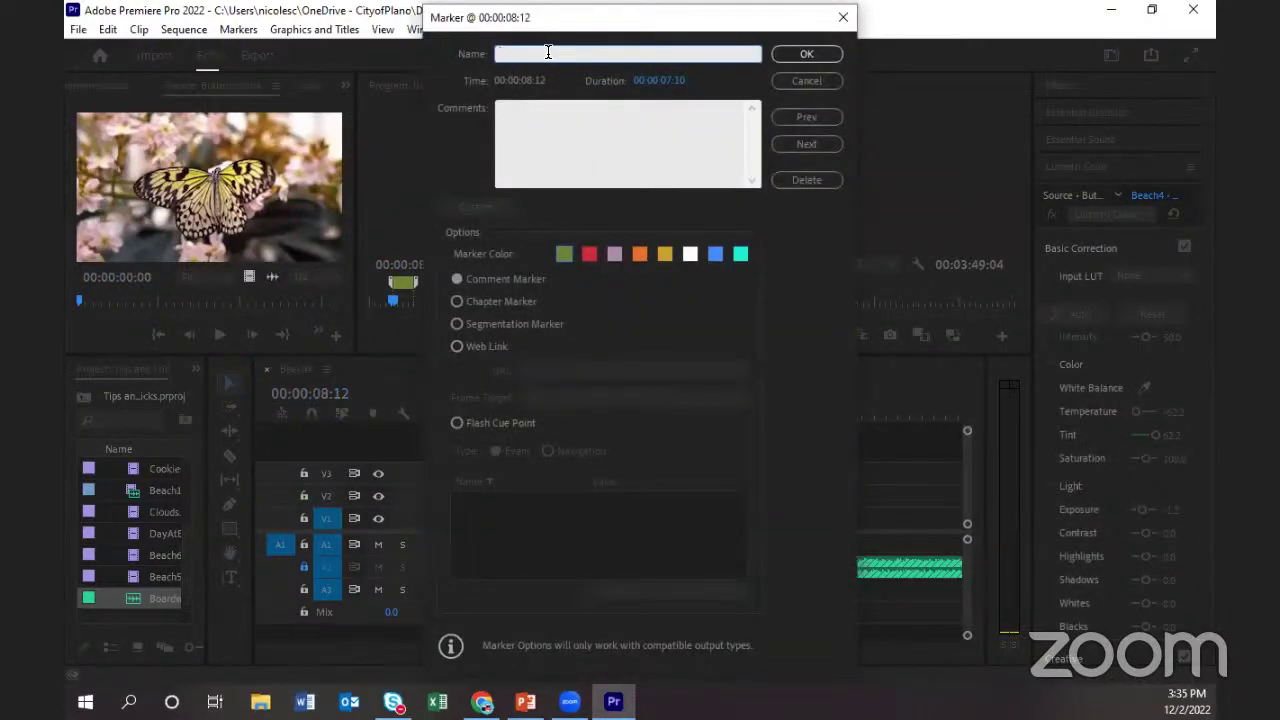
type("Color Edit")
left_click(551, 149)
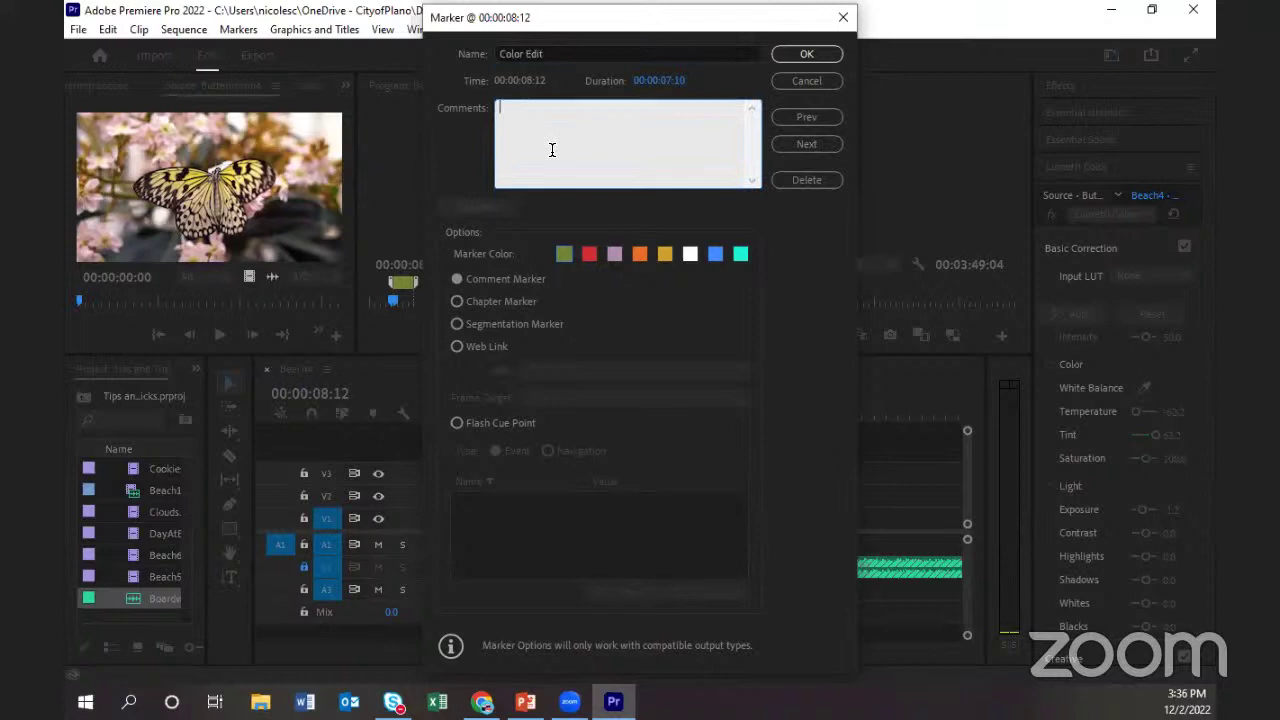
type("Use PRes")
key("BackSpace")
key("BackSpace")
key("BackSpace")
type("reset")
left_click(797, 57)
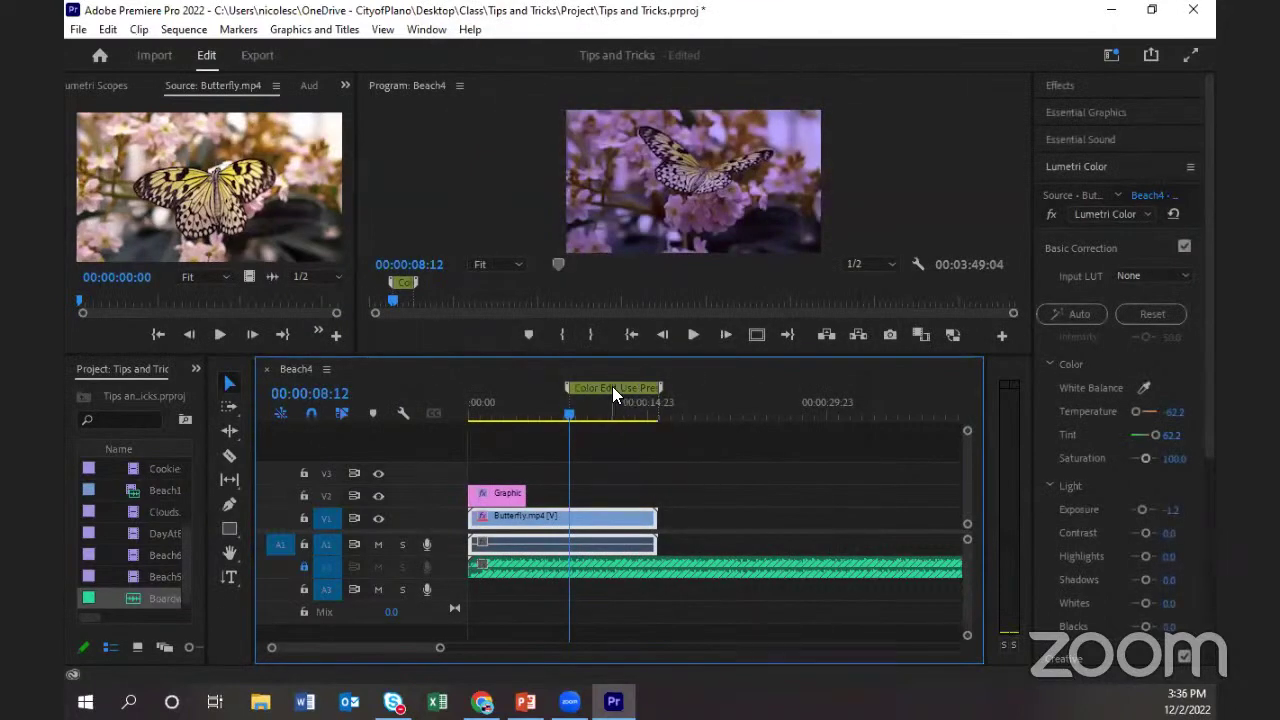
mouse_move(612, 386)
left_click_drag(446, 652, 630, 648)
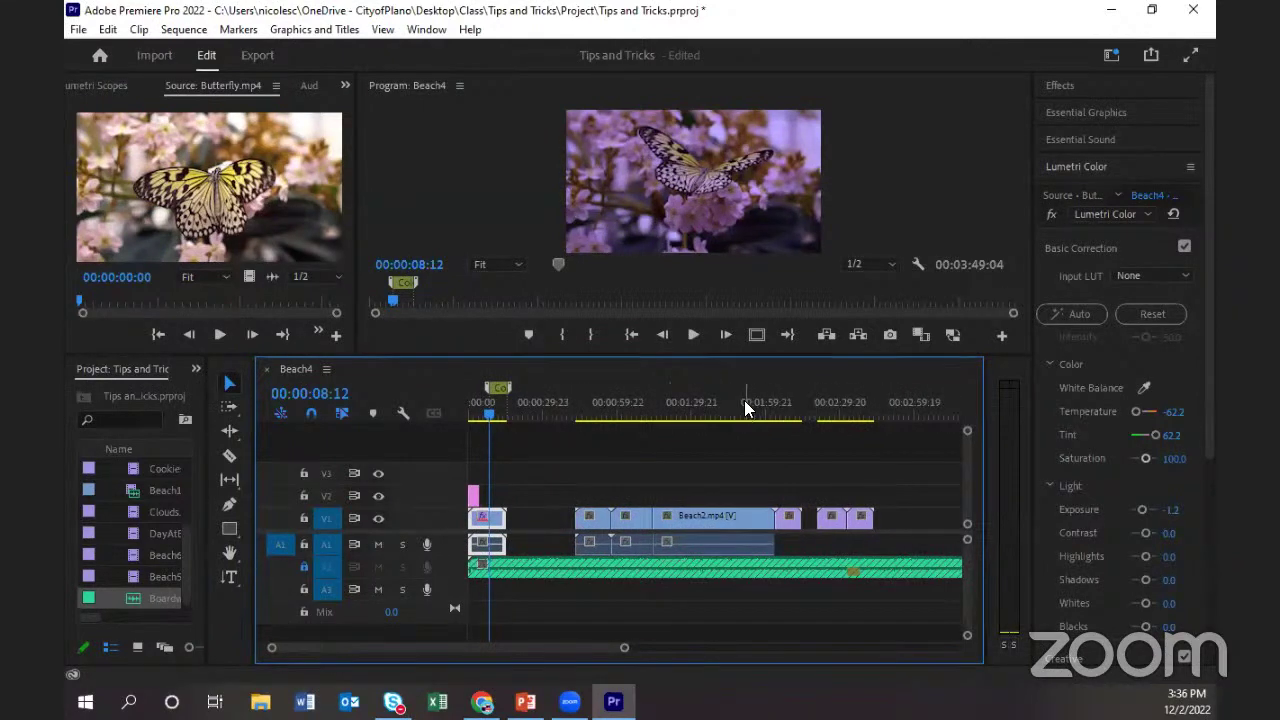
left_click_drag(623, 651, 543, 658)
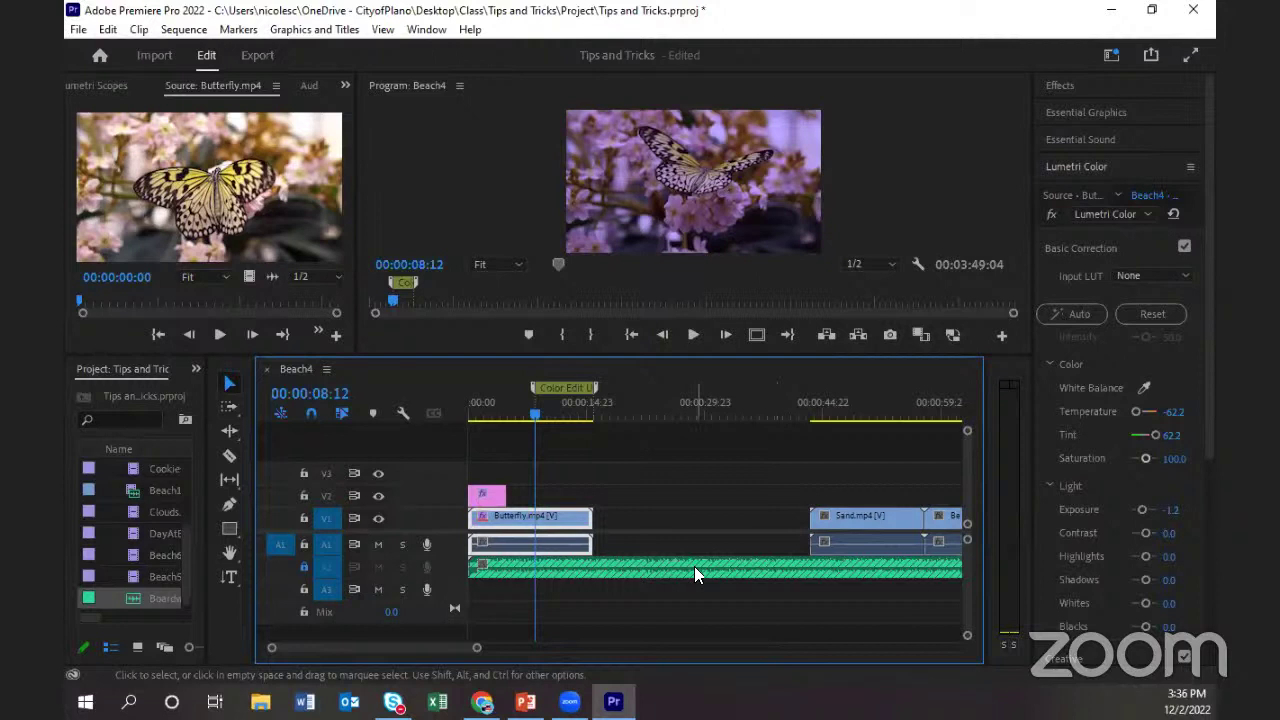
Delete every clip from the Beach4 sequence, unlocking track A2 to remove its music clip as well.
left_click_drag(477, 648, 744, 648)
left_click_drag(885, 466, 378, 620)
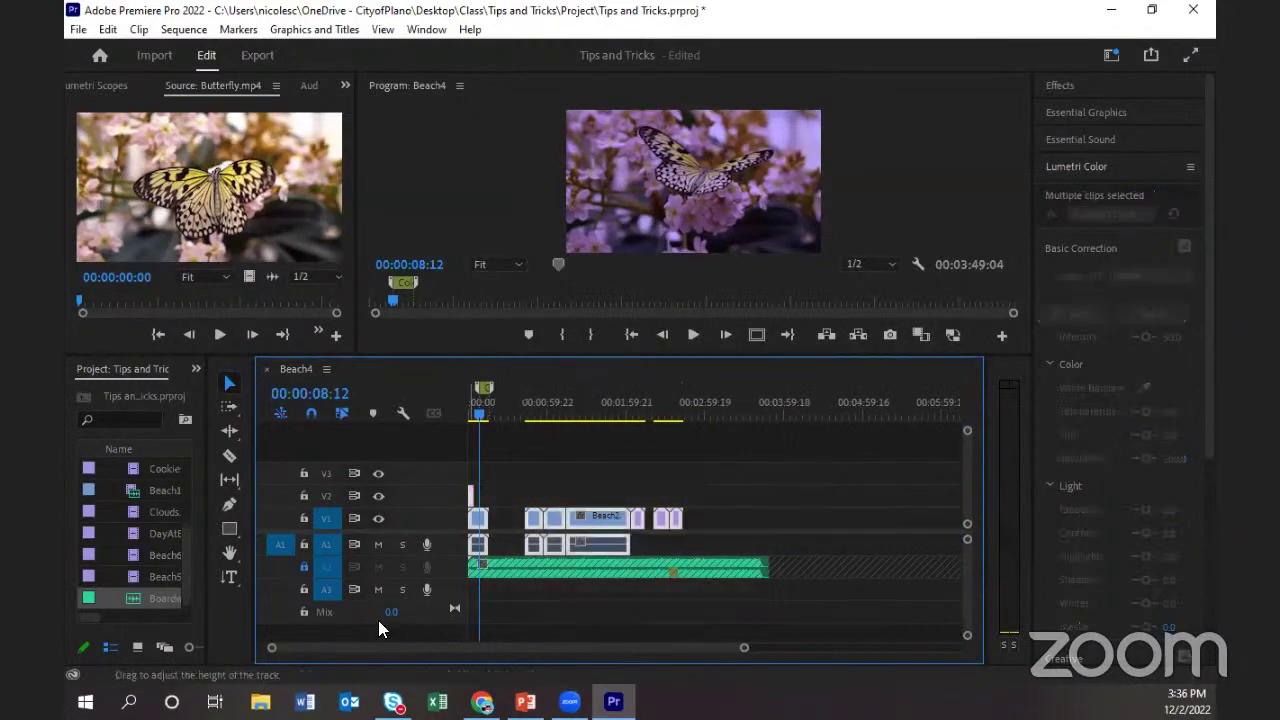
key("Delete")
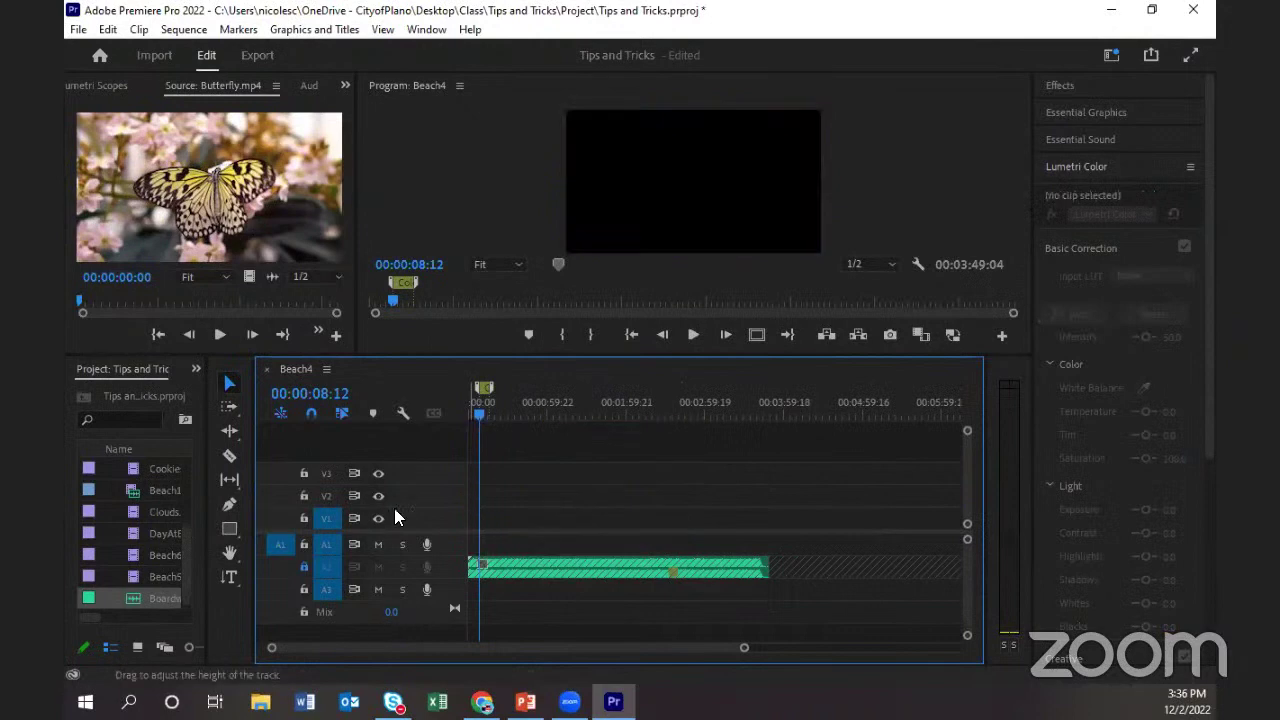
left_click(304, 566)
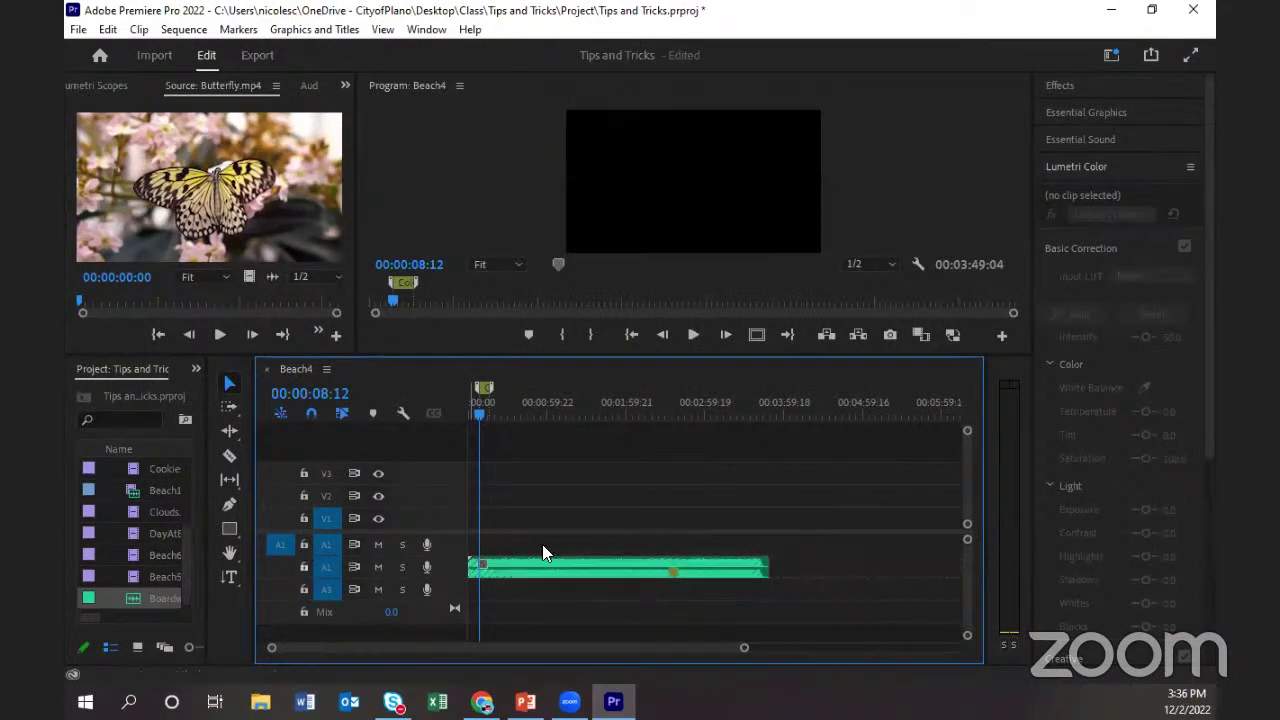
left_click(613, 568)
key("Delete")
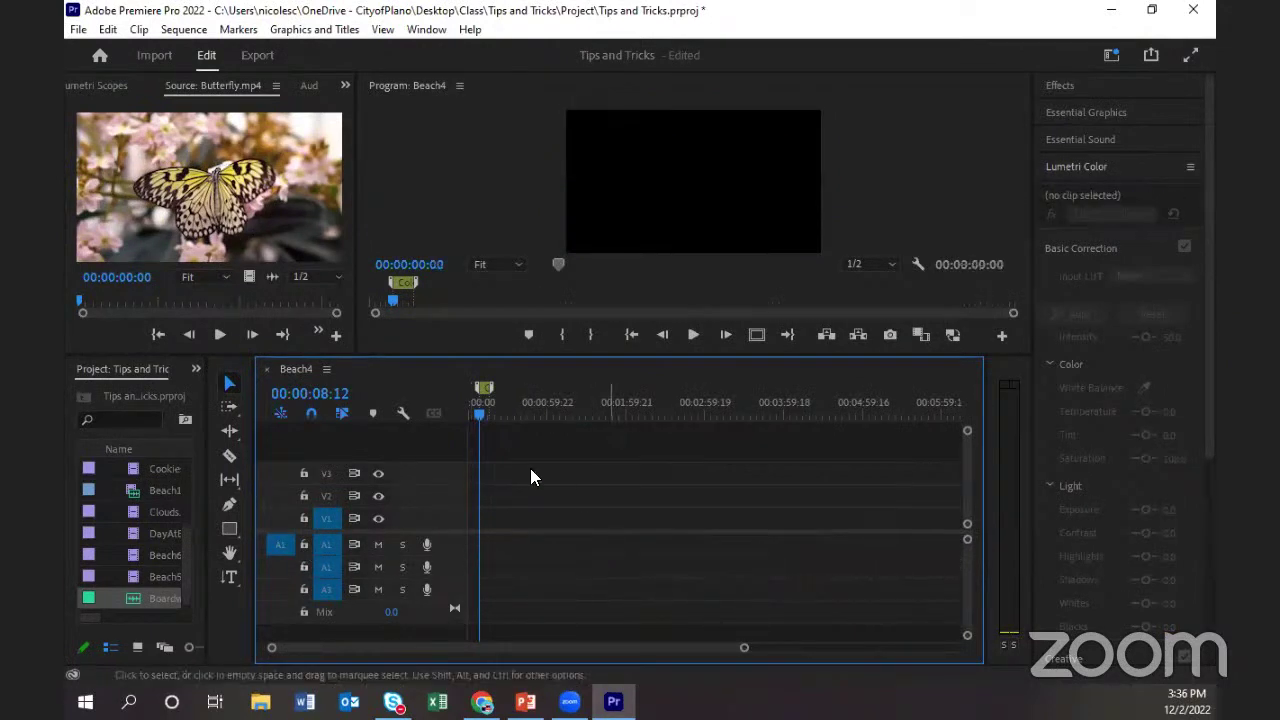
Bring up the Effect Controls in place of the Butterfly.mp4 source view.
left_click(80, 82)
left_click(345, 85)
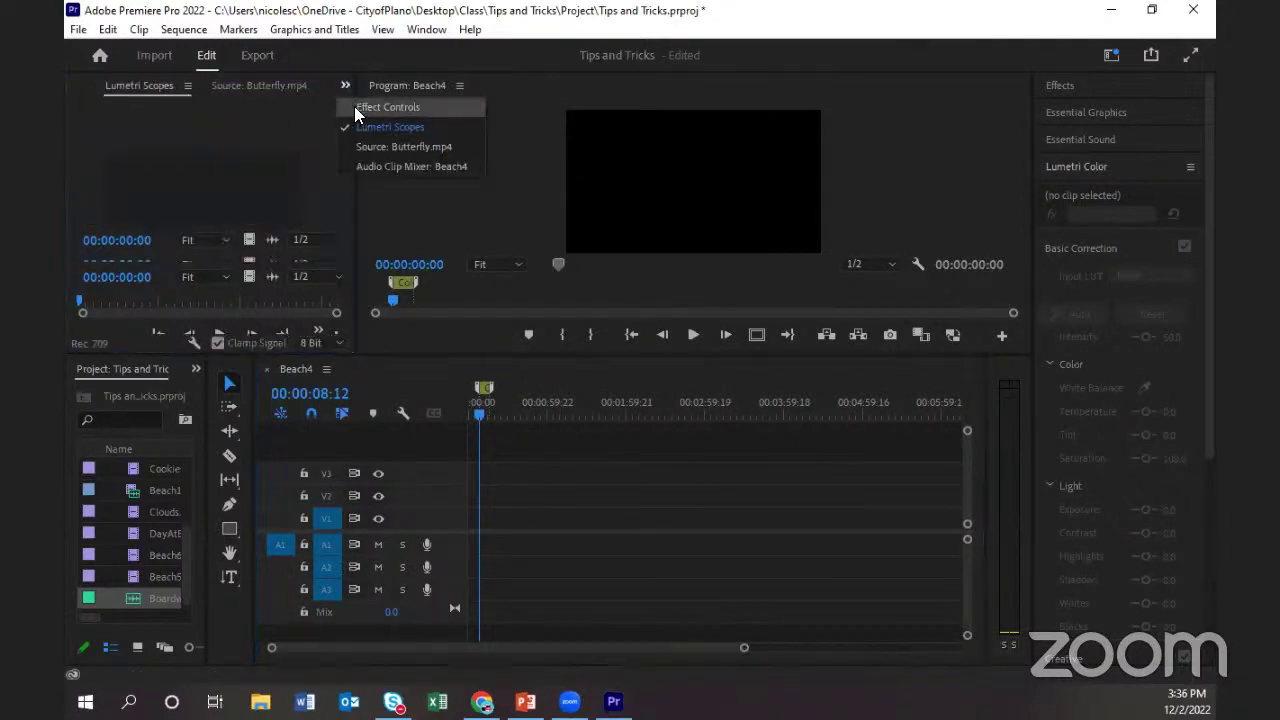
left_click(415, 106)
Clear all markers from the Beach4 sequence.
right_click(485, 395)
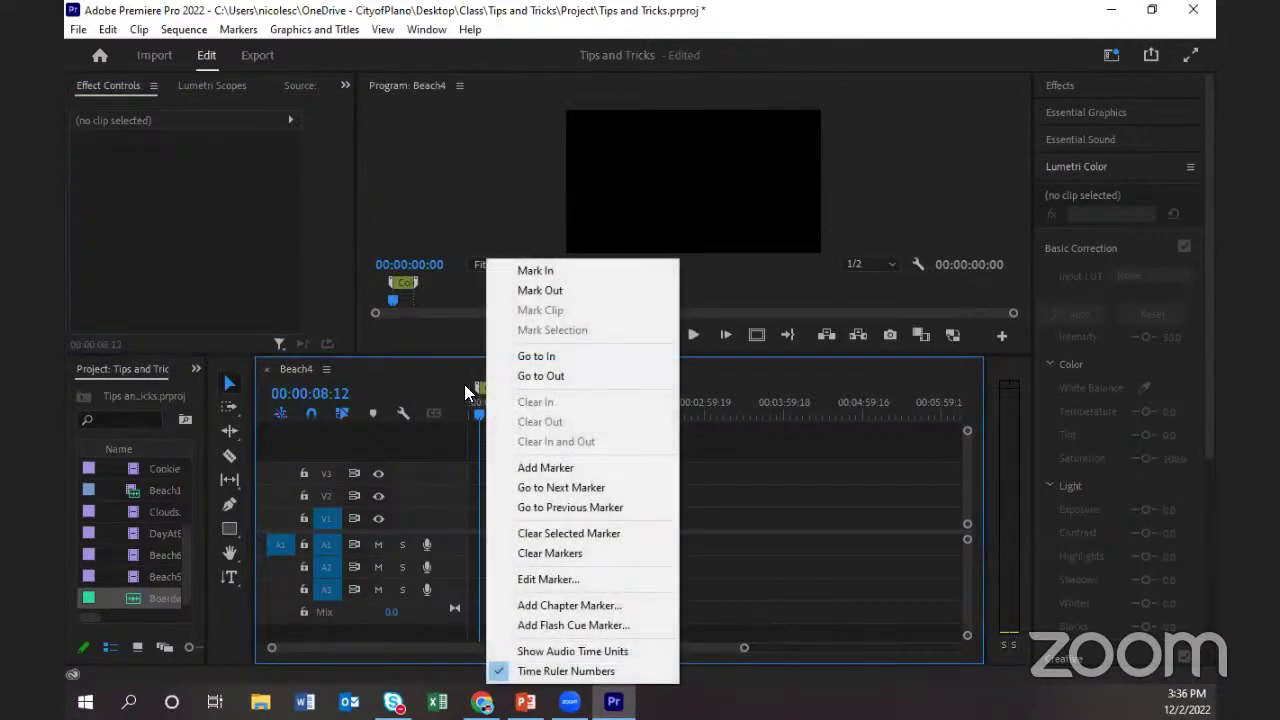
left_click(461, 365)
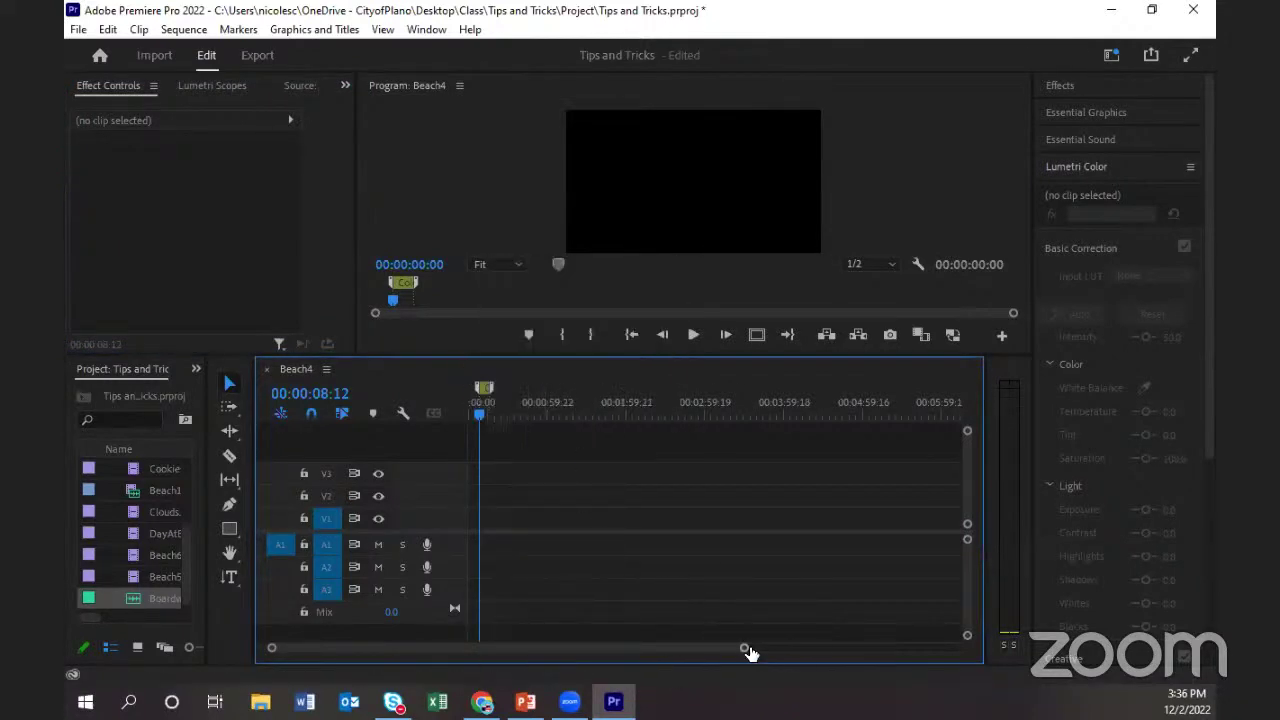
left_click_drag(750, 652, 478, 648)
right_click(544, 388)
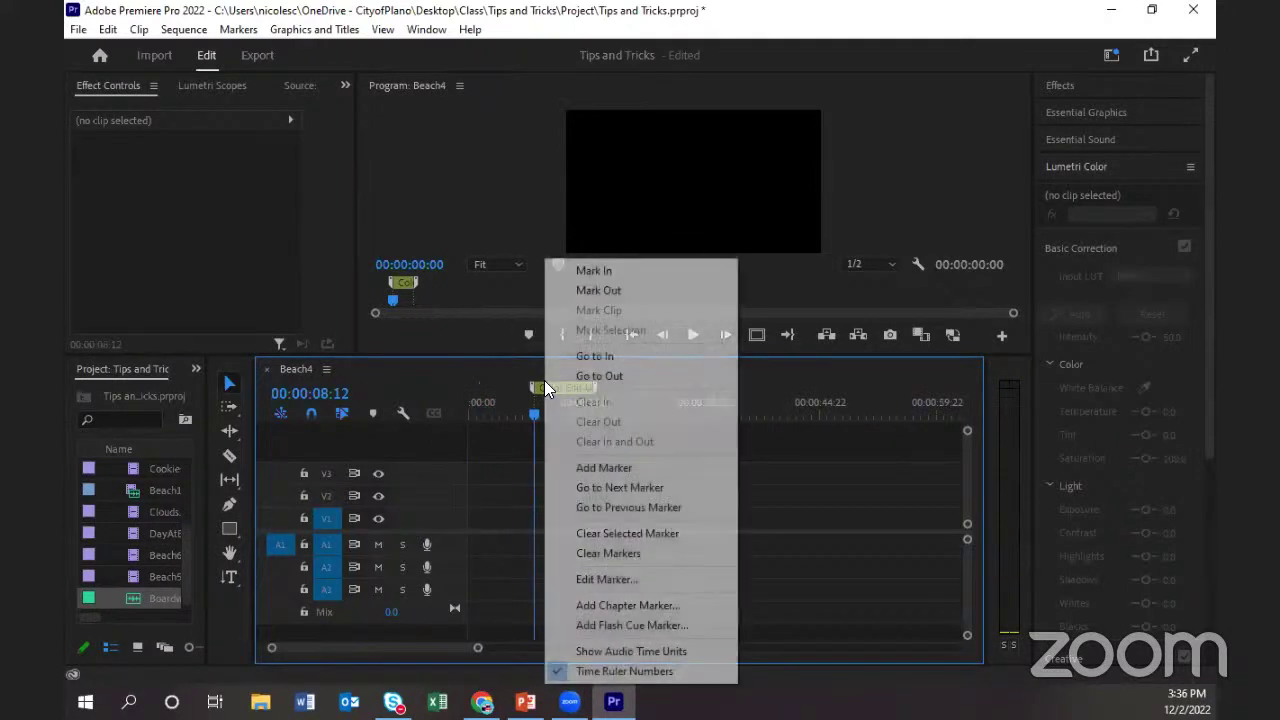
left_click(608, 553)
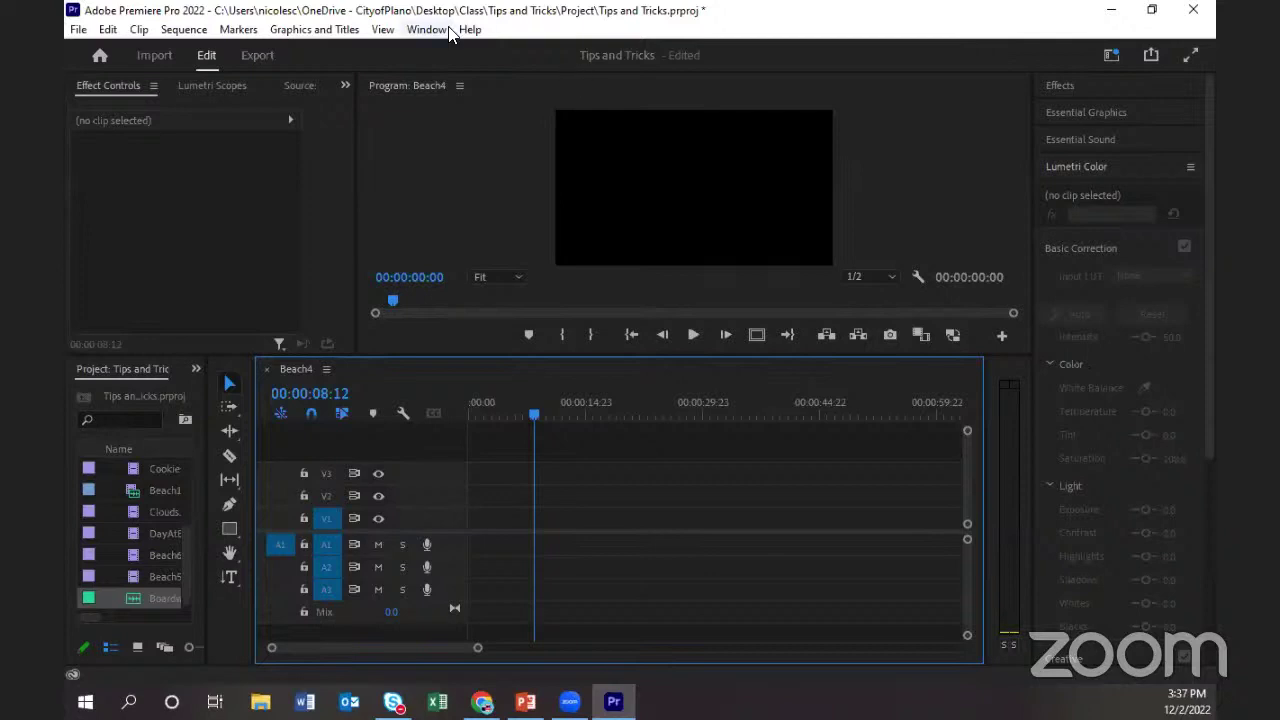
Choose the Effects workspace.
left_click(410, 32)
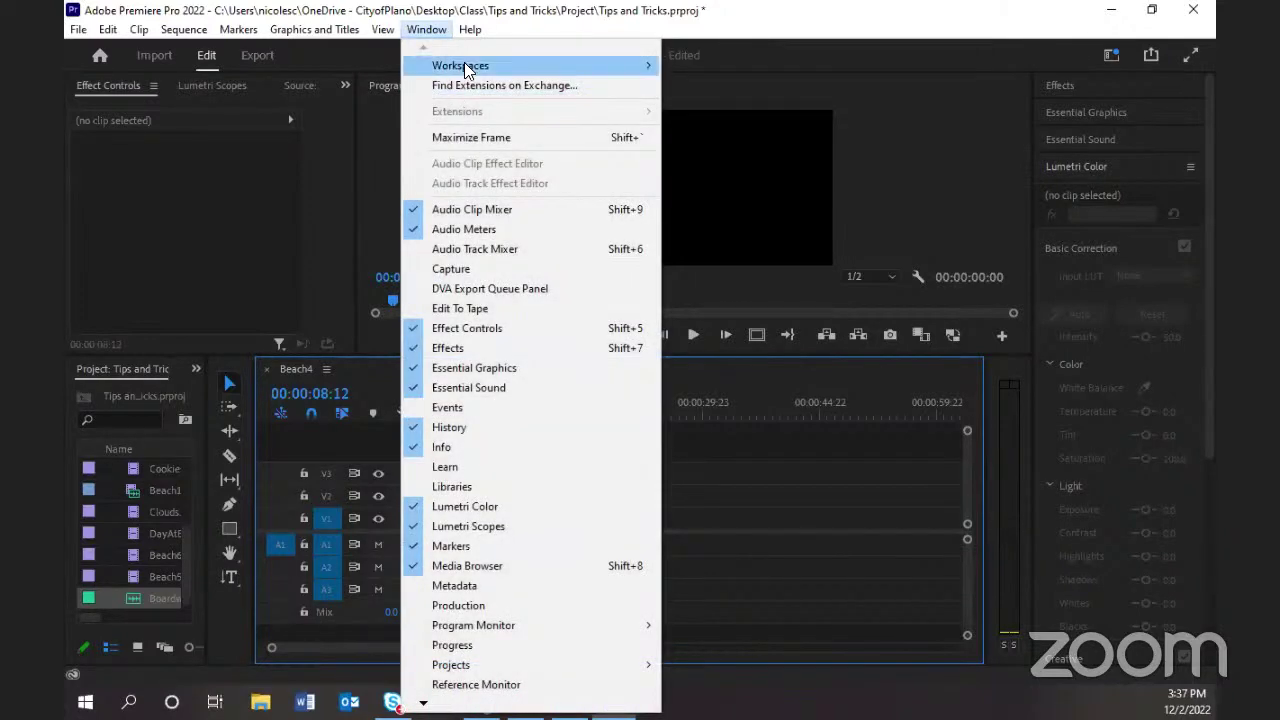
mouse_move(464, 62)
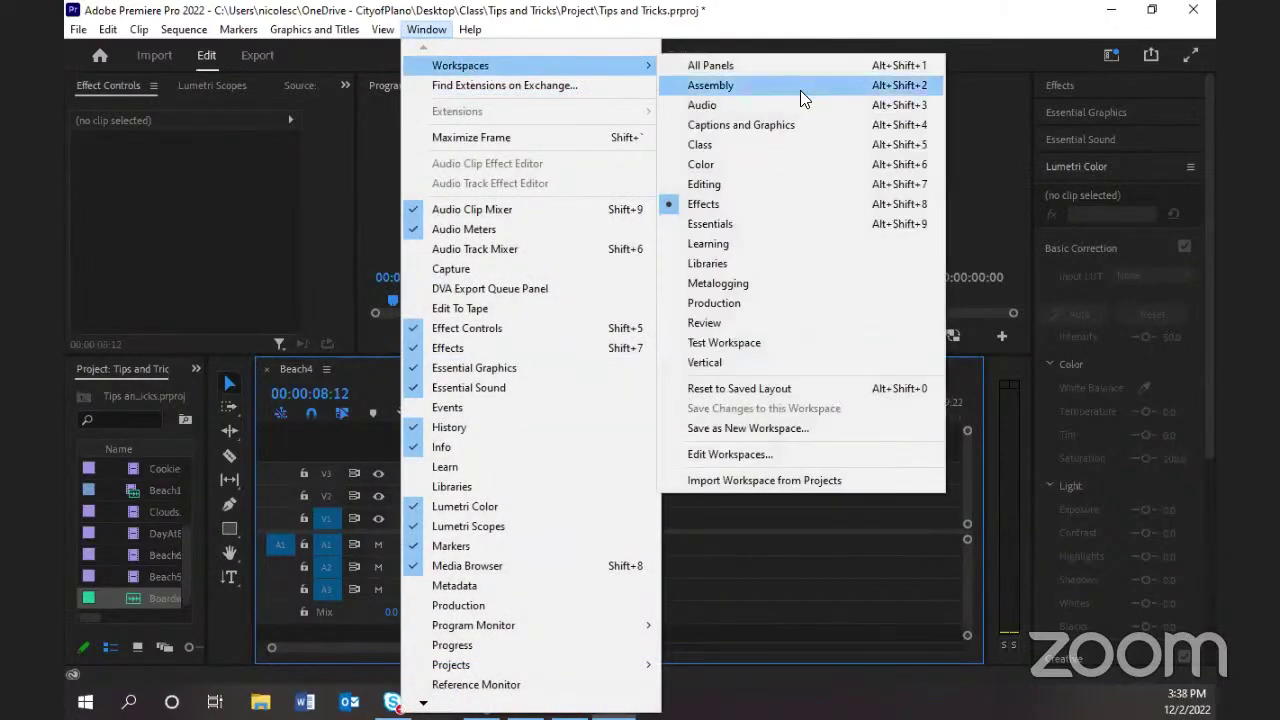
left_click(767, 204)
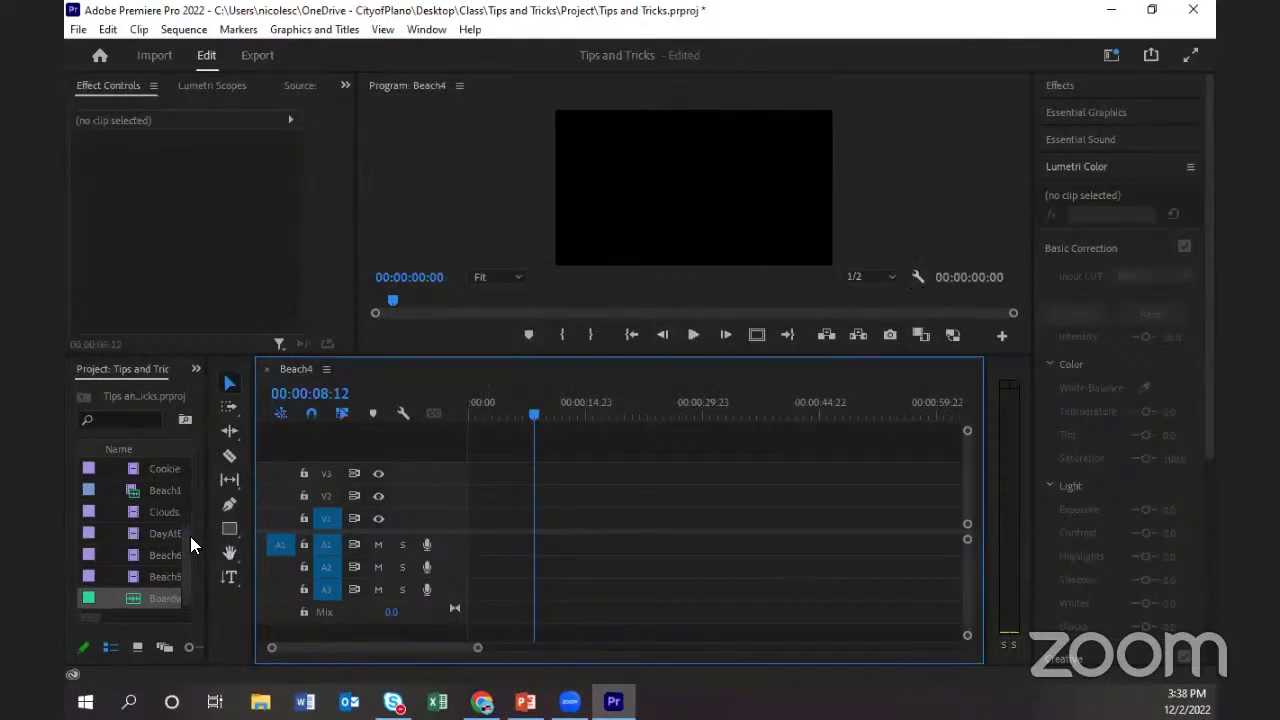
Add Butterfly.mp4 from the project to tracks V1 and A1 of the Beach4 sequence, leaving a gap before it.
scroll(186, 530, "up", 2)
left_click(158, 490)
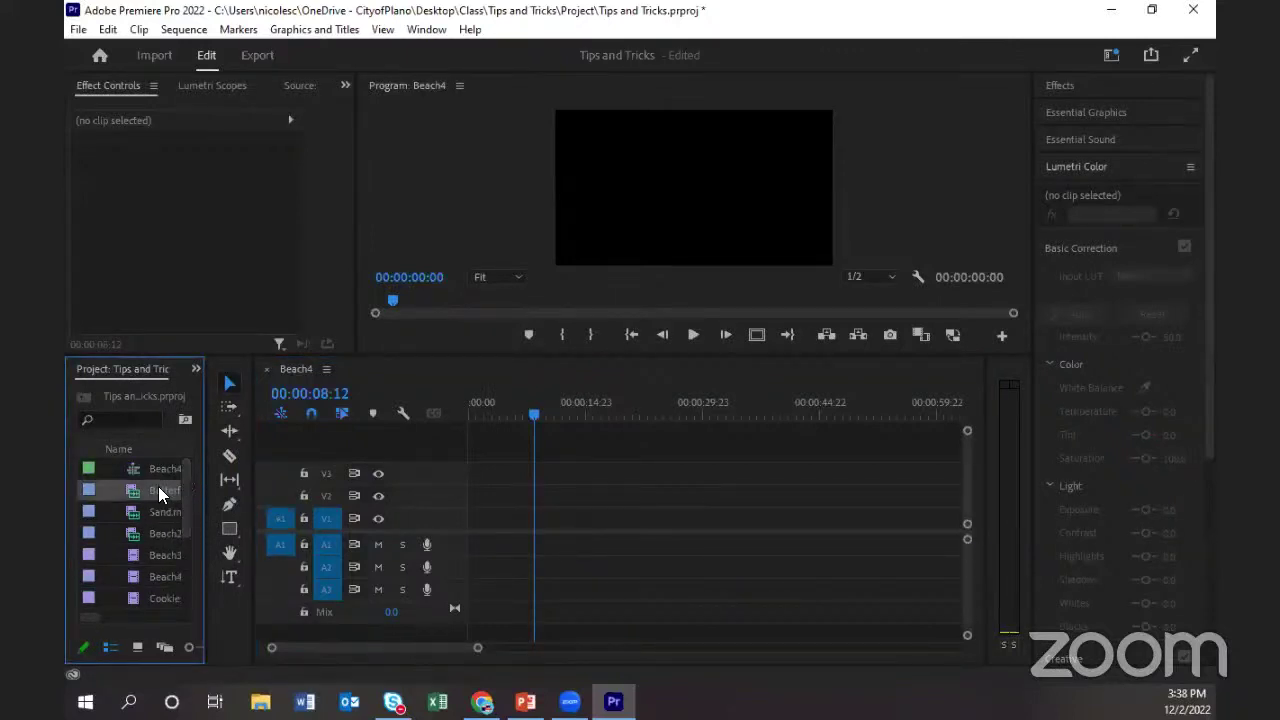
left_click_drag(158, 486, 530, 520)
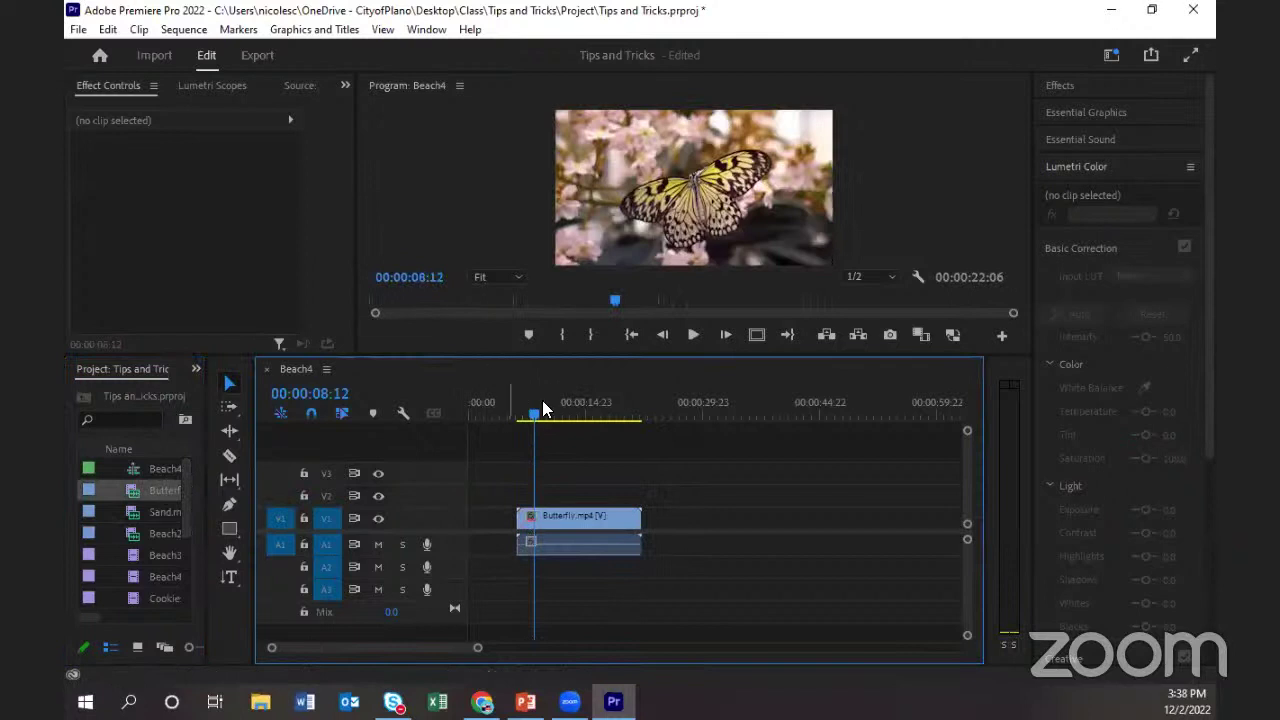
Return the playhead to 00:00:00:00 and shift the Butterfly.mp4 clip to start at about 10 seconds.
left_click_drag(528, 418, 462, 430)
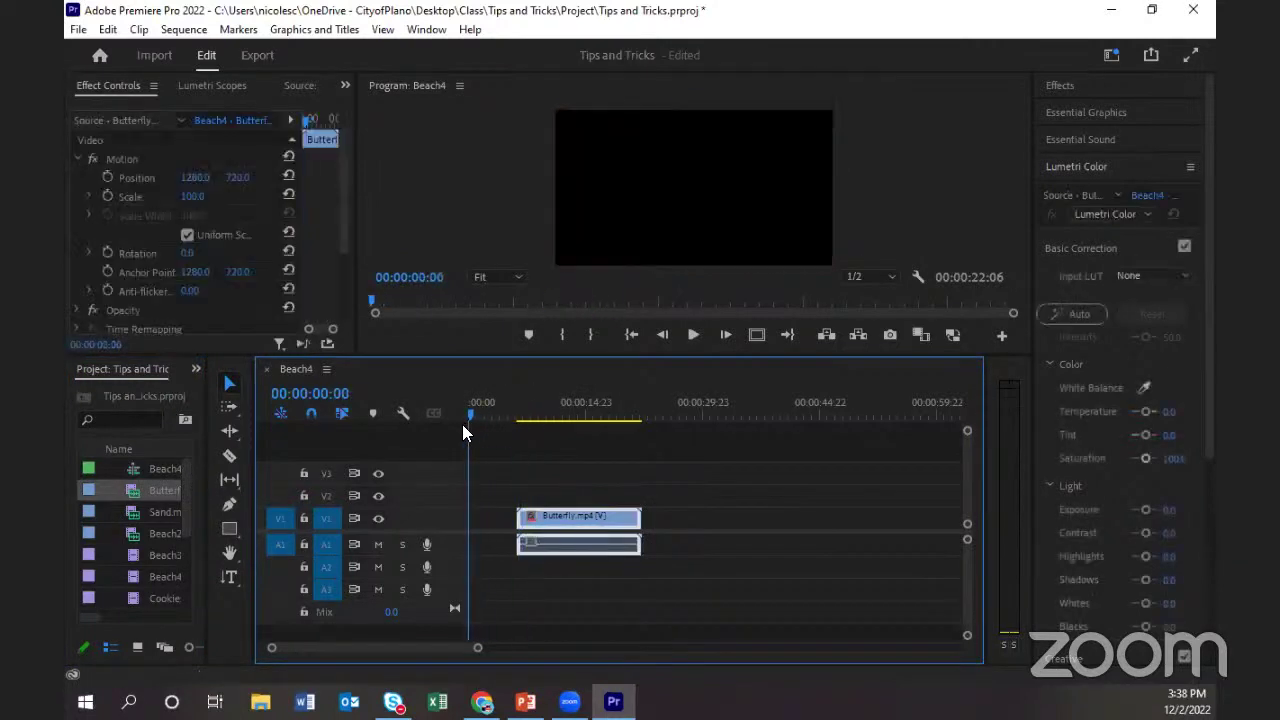
left_click(522, 511)
left_click_drag(523, 518, 588, 521)
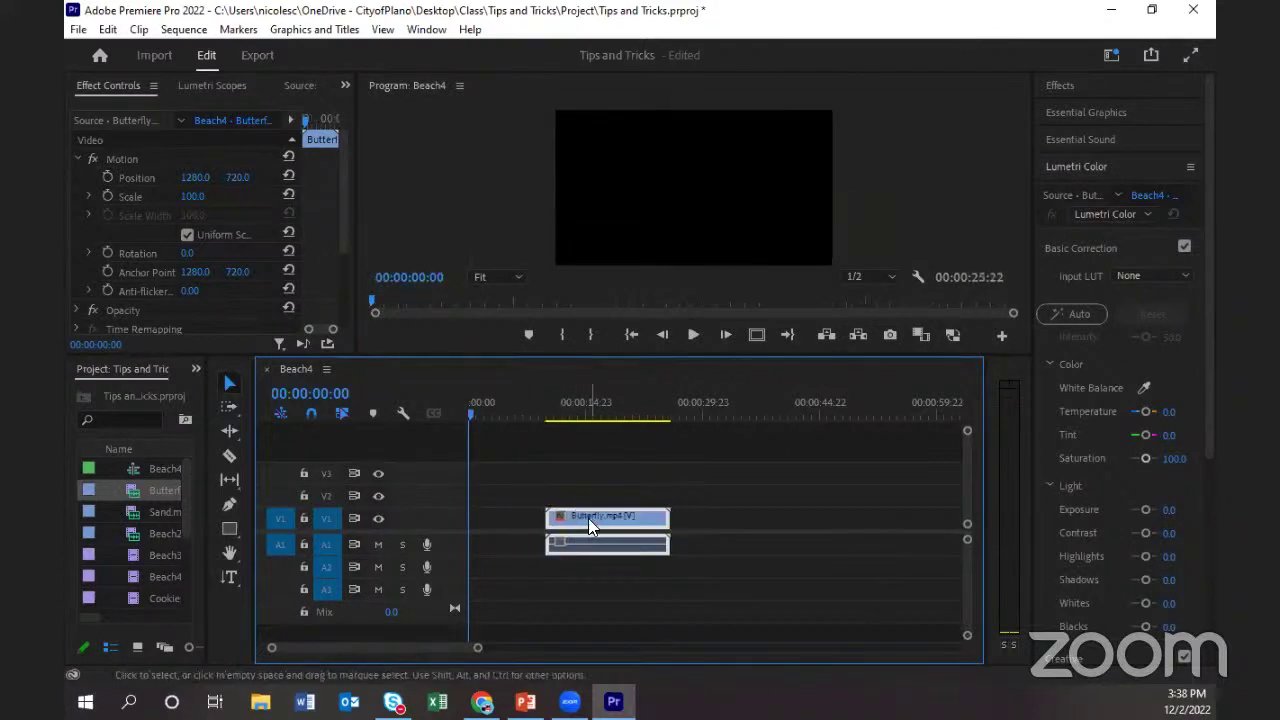
Enlarge the Program monitor and add a text layer reading "I" near the middle of the black frame.
left_click_drag(477, 650, 434, 651)
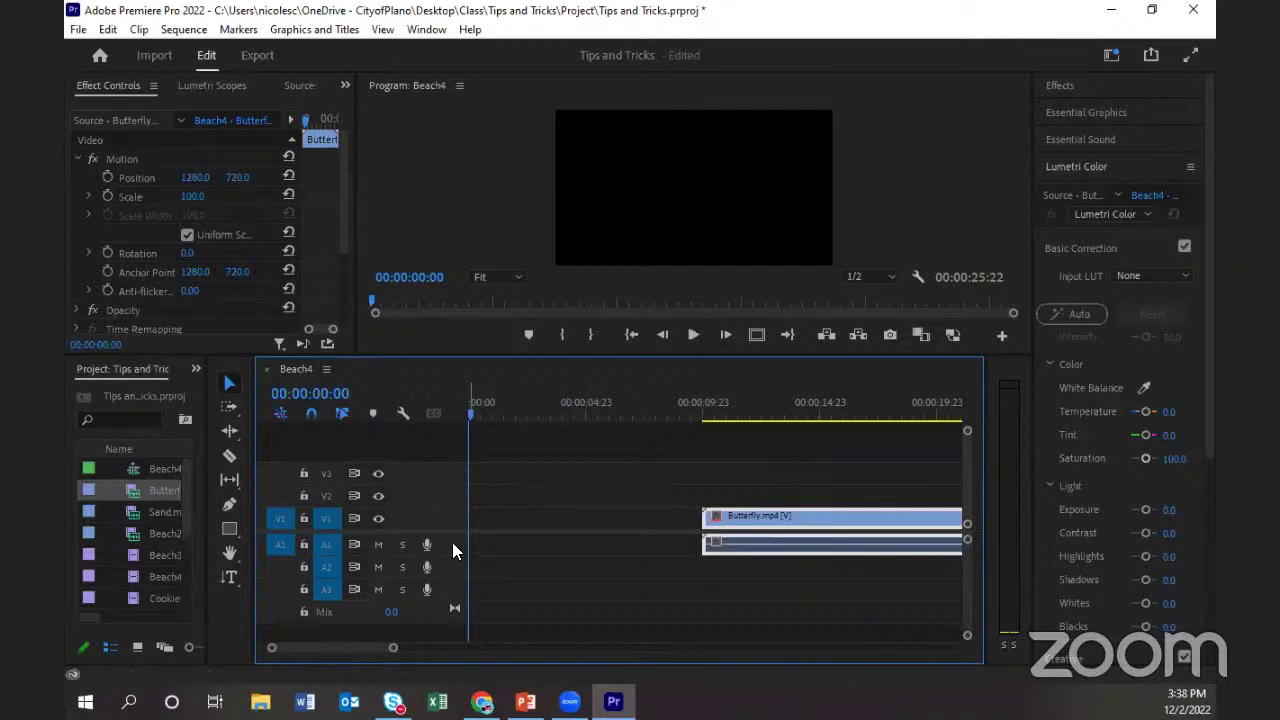
key("t")
left_click_drag(594, 358, 604, 518)
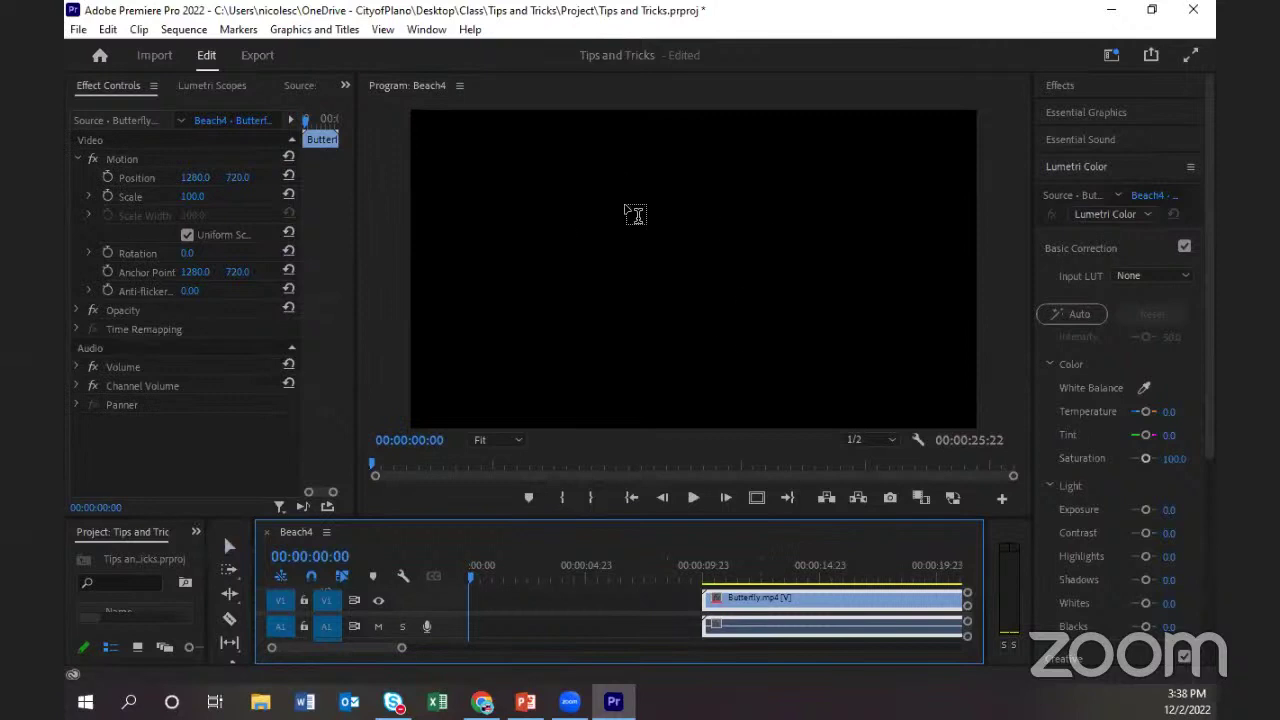
left_click(652, 240)
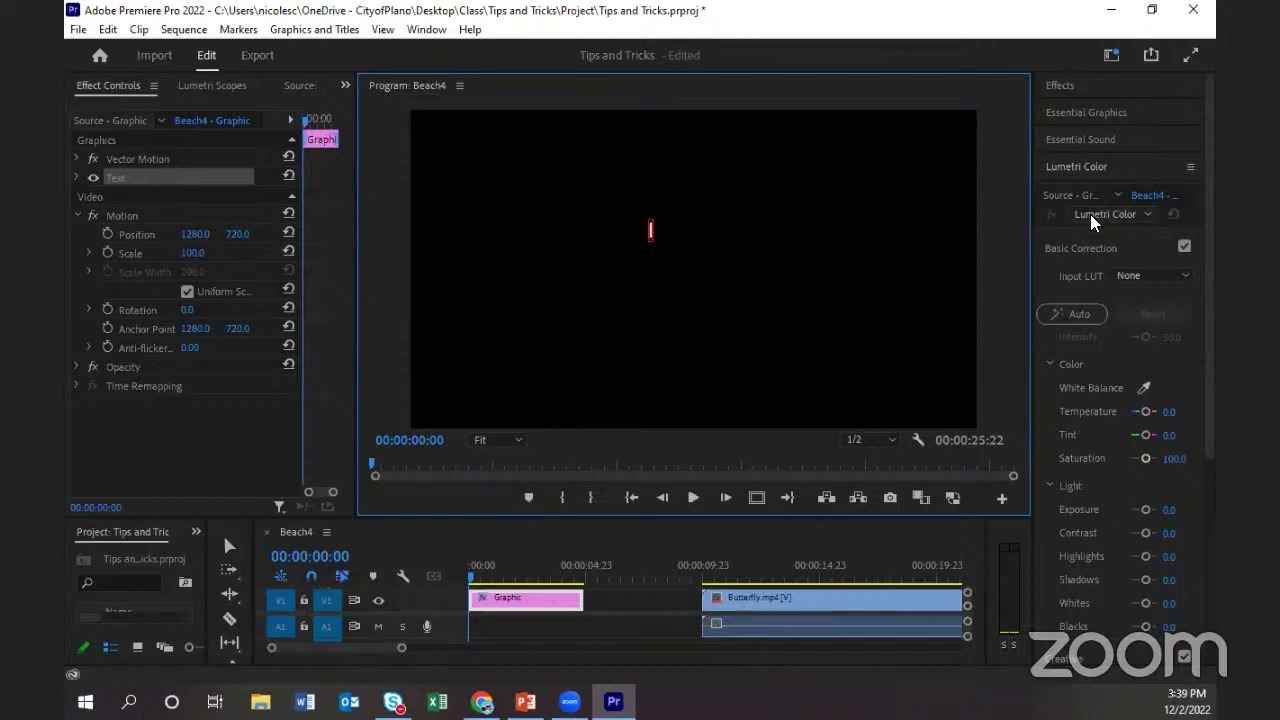
Show the text properties in Essential Graphics and set the font size of the "I" text to 227.
left_click(1106, 112)
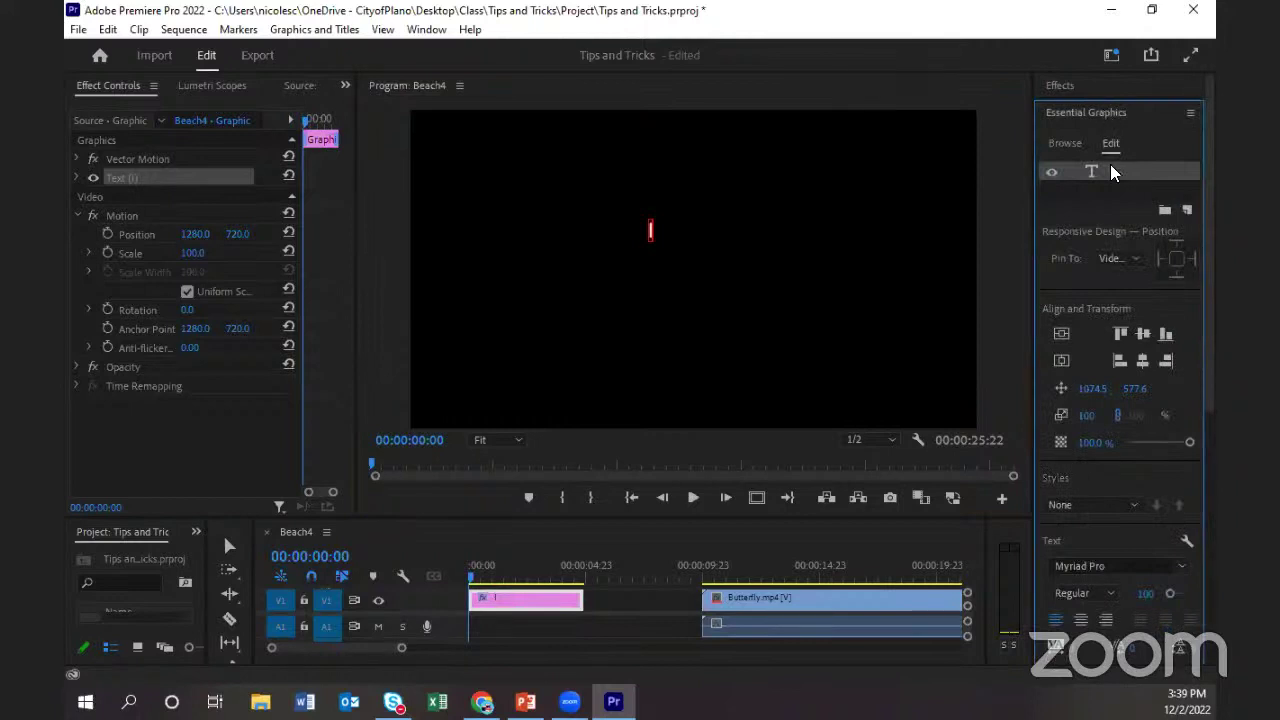
scroll(1162, 432, "down", 2)
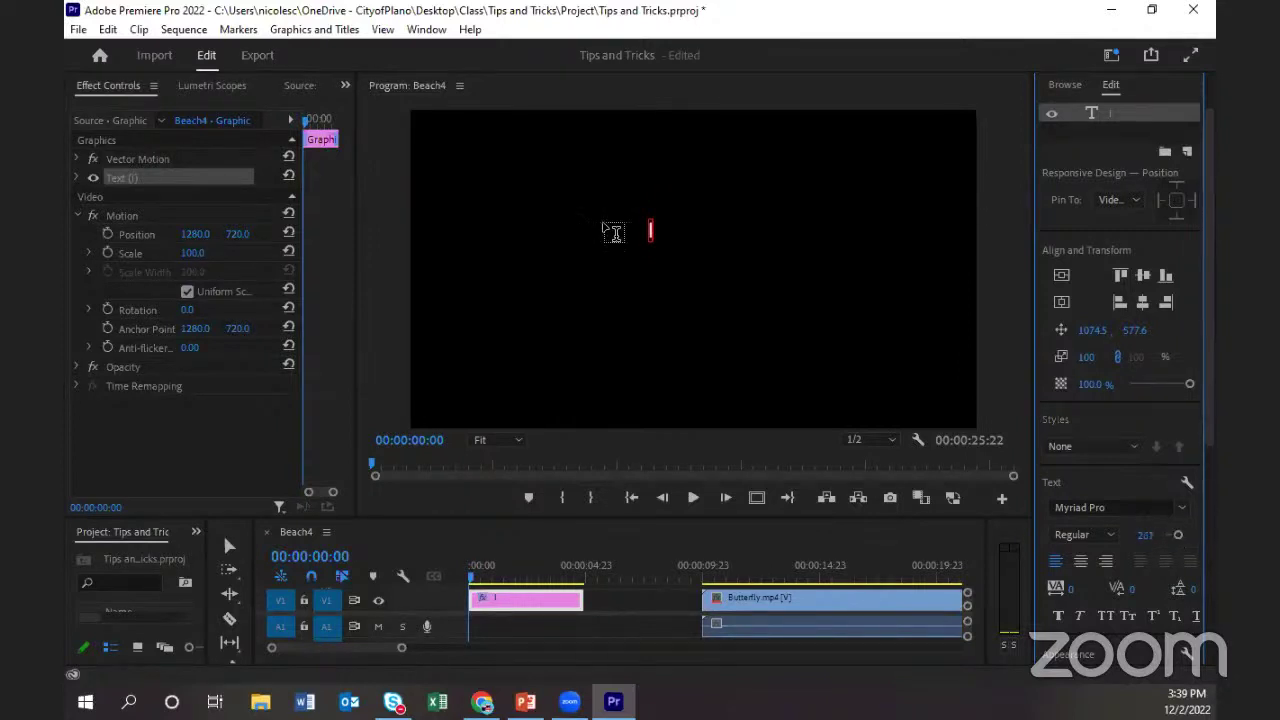
left_click(618, 300)
type("V")
key("BackSpace")
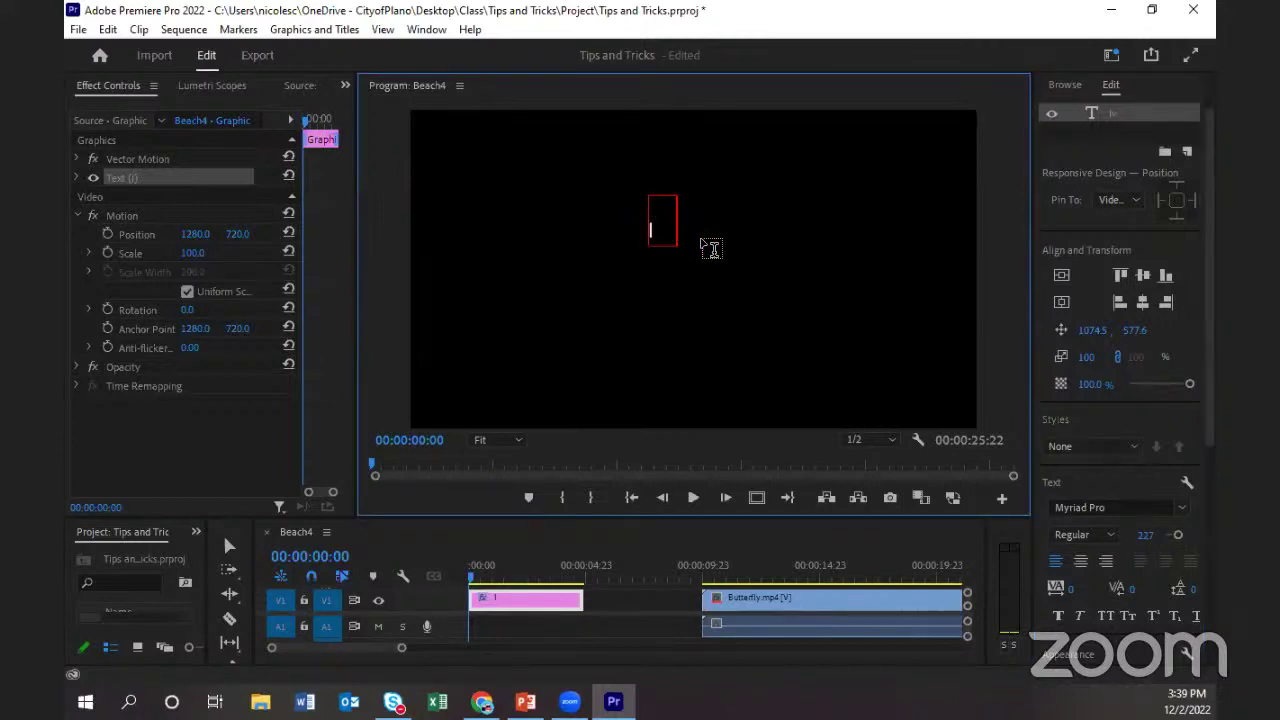
left_click(230, 546)
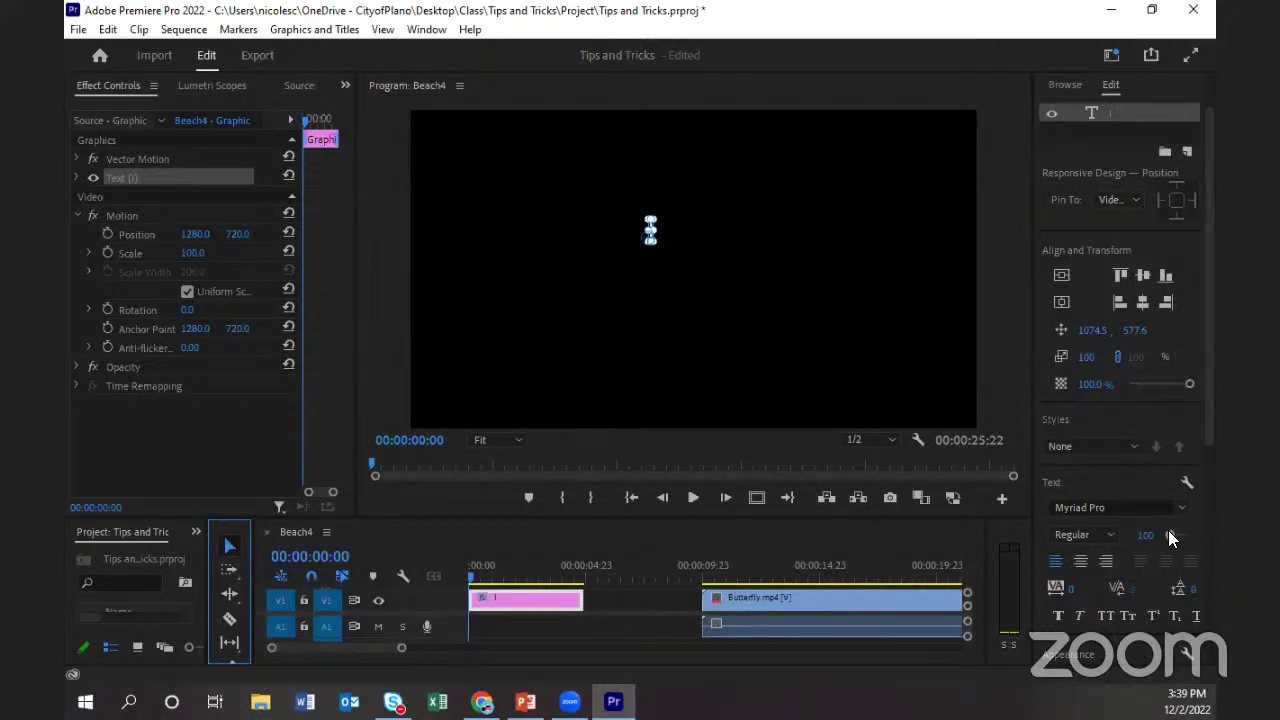
left_click_drag(1168, 535, 1172, 537)
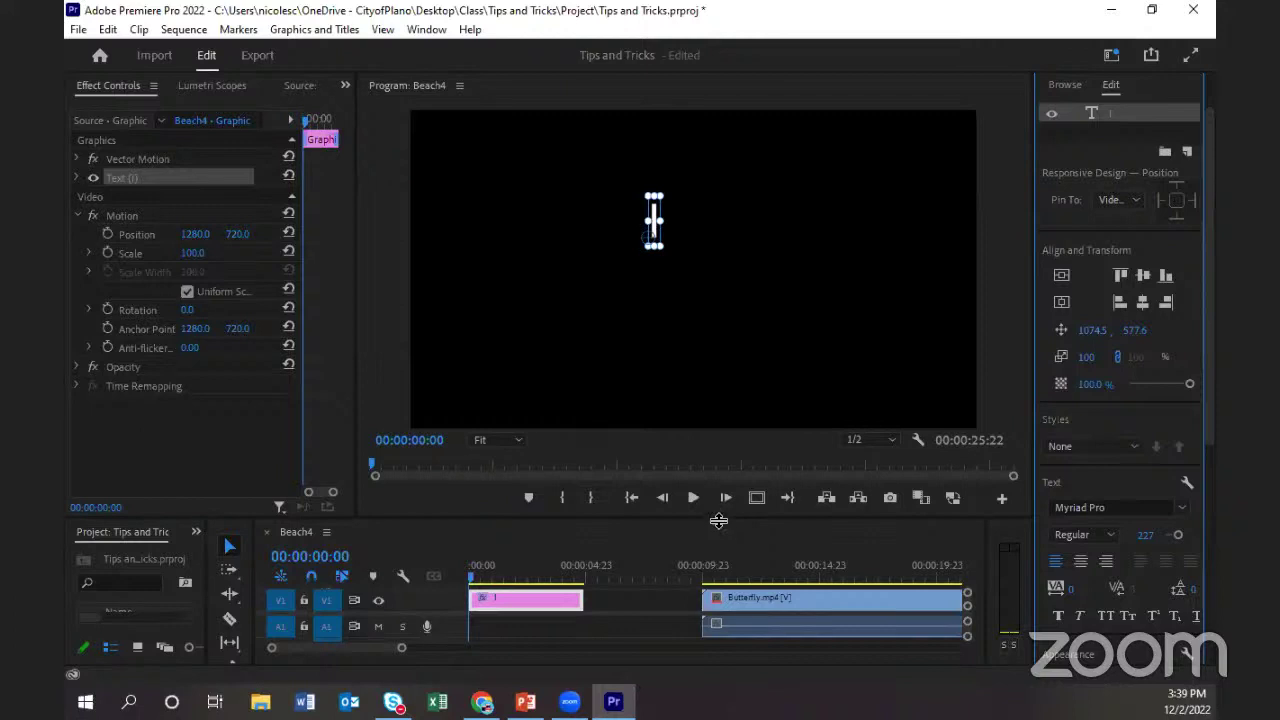
Enlarge the Program monitor further and move the anchor point of the "I" text to its centre.
left_click_drag(716, 520, 714, 552)
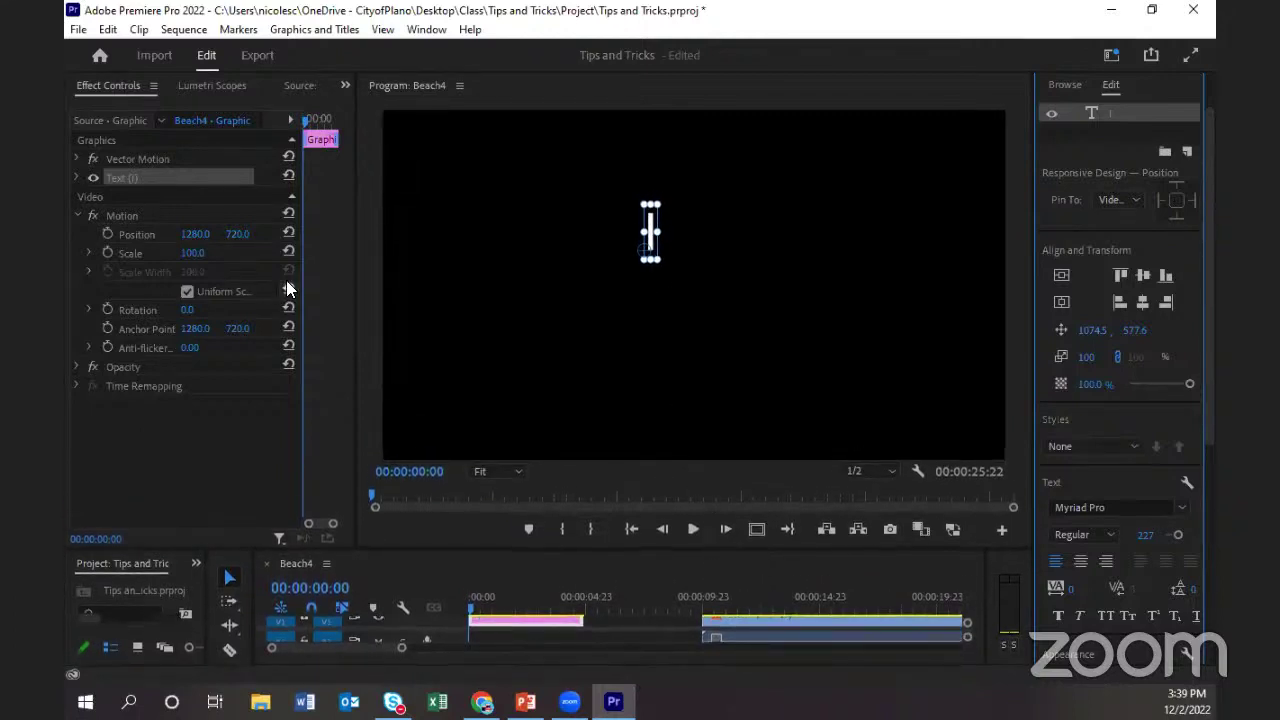
left_click_drag(352, 288, 306, 286)
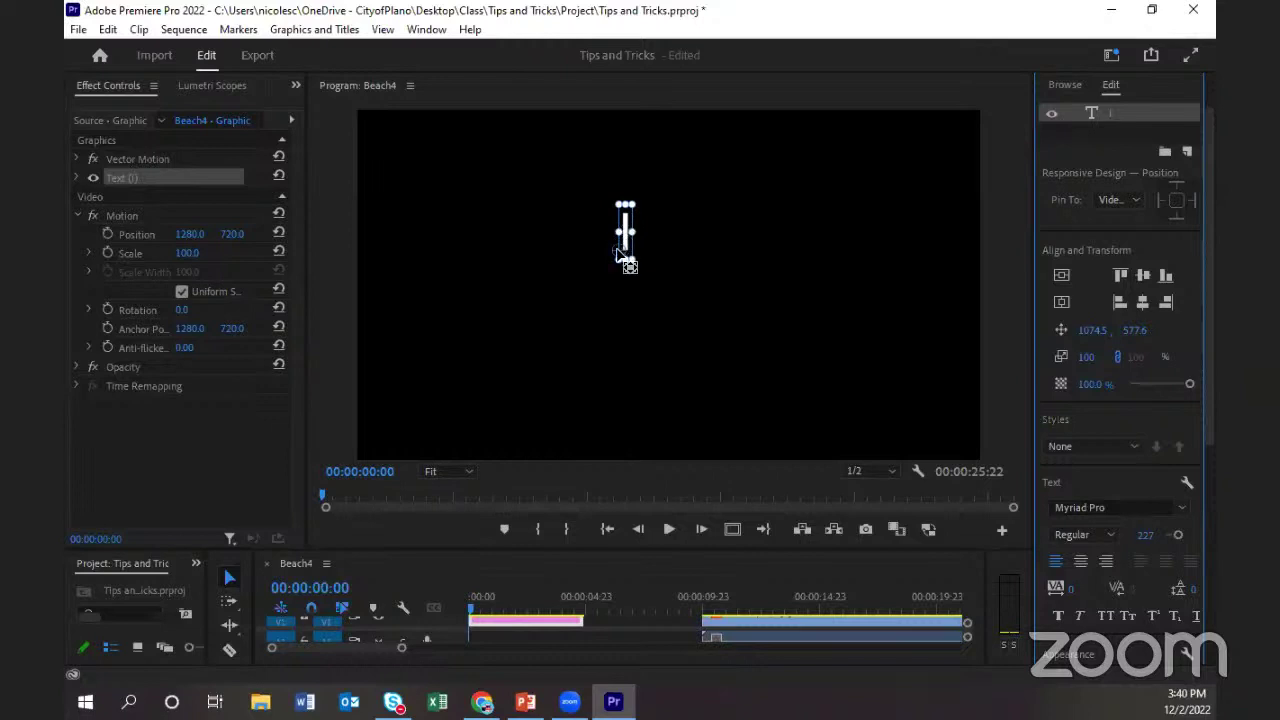
left_click_drag(617, 250, 625, 233)
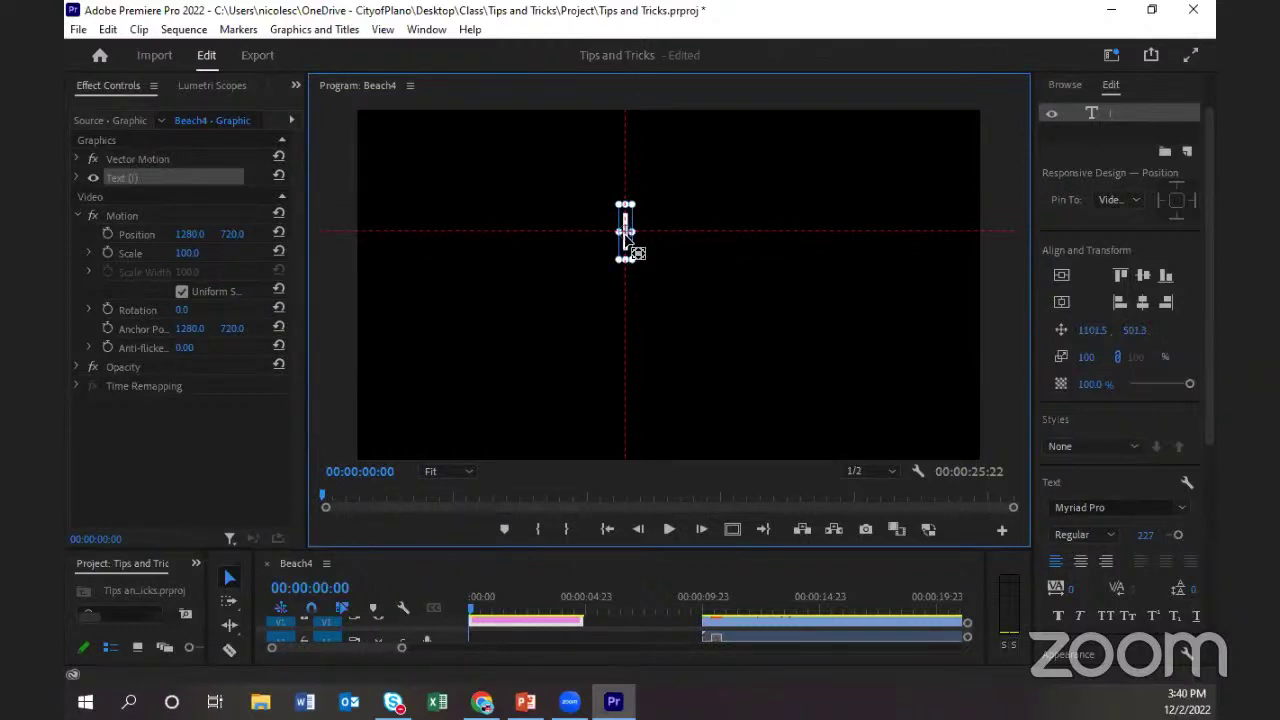
mouse_move(627, 240)
left_mouse_down()
mouse_move(626, 264)
mouse_move(625, 205)
mouse_move(625, 236)
left_mouse_up()
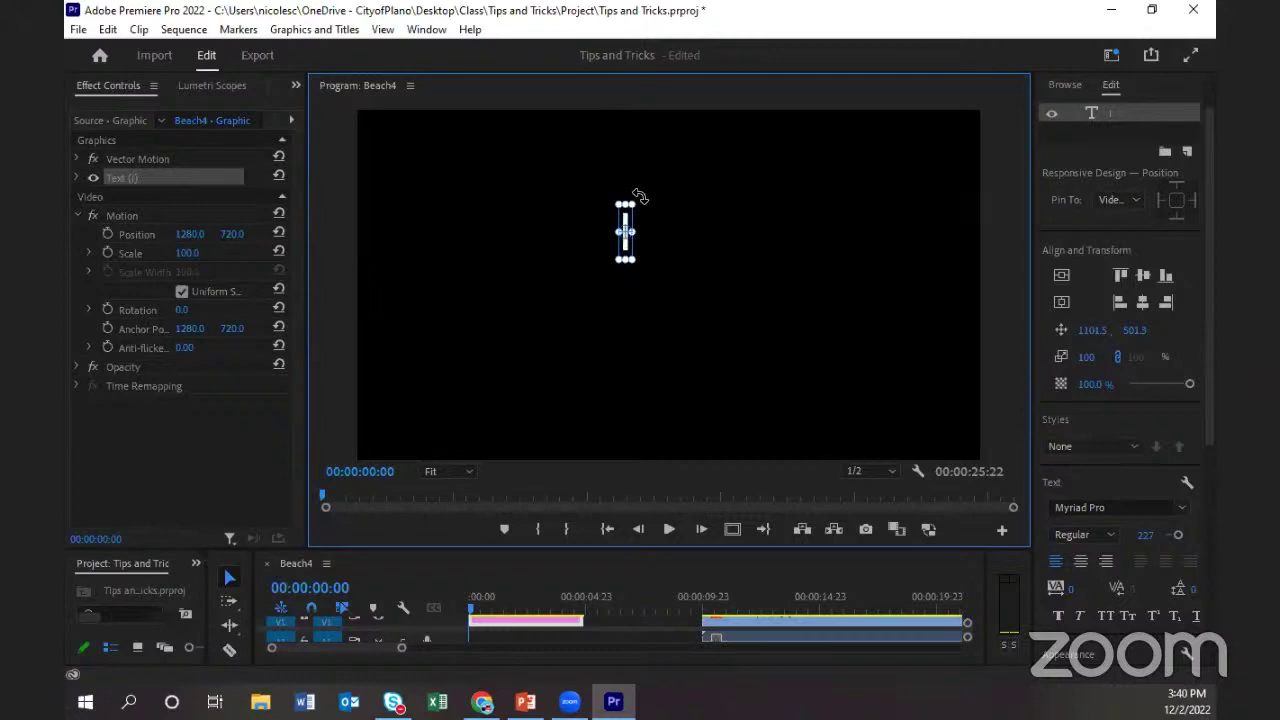
Try rotating the "I" text about its centre and about an anchor point moved off the letter, and undo the changes.
mouse_move(639, 196)
left_mouse_down()
mouse_move(660, 227)
mouse_move(657, 201)
mouse_move(627, 186)
left_mouse_up()
left_click_drag(625, 231, 582, 226)
mouse_move(634, 194)
left_mouse_down()
mouse_move(650, 235)
mouse_move(618, 302)
mouse_move(674, 200)
mouse_move(580, 149)
mouse_move(627, 219)
mouse_move(623, 175)
mouse_move(616, 188)
left_mouse_up()
key("ctrl+z")
Add a second text layer reading "Library Productions" beside the "I" in the same graphic.
key("t")
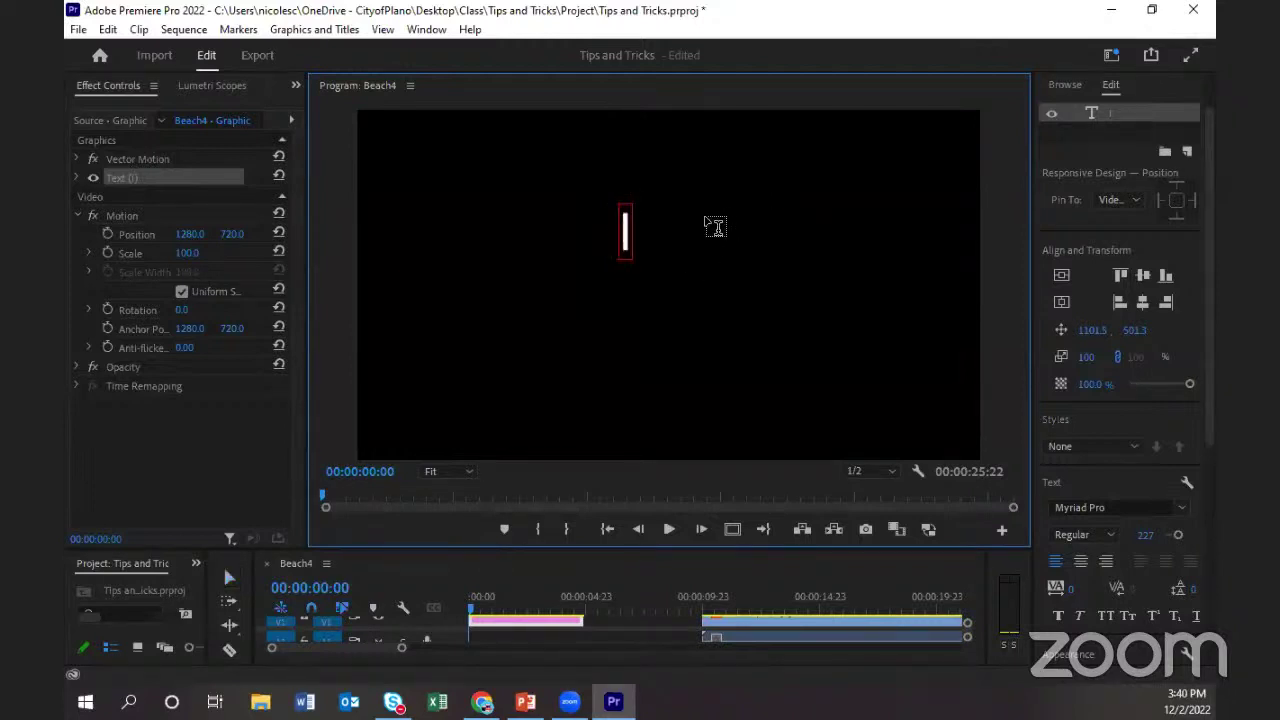
left_click(686, 237)
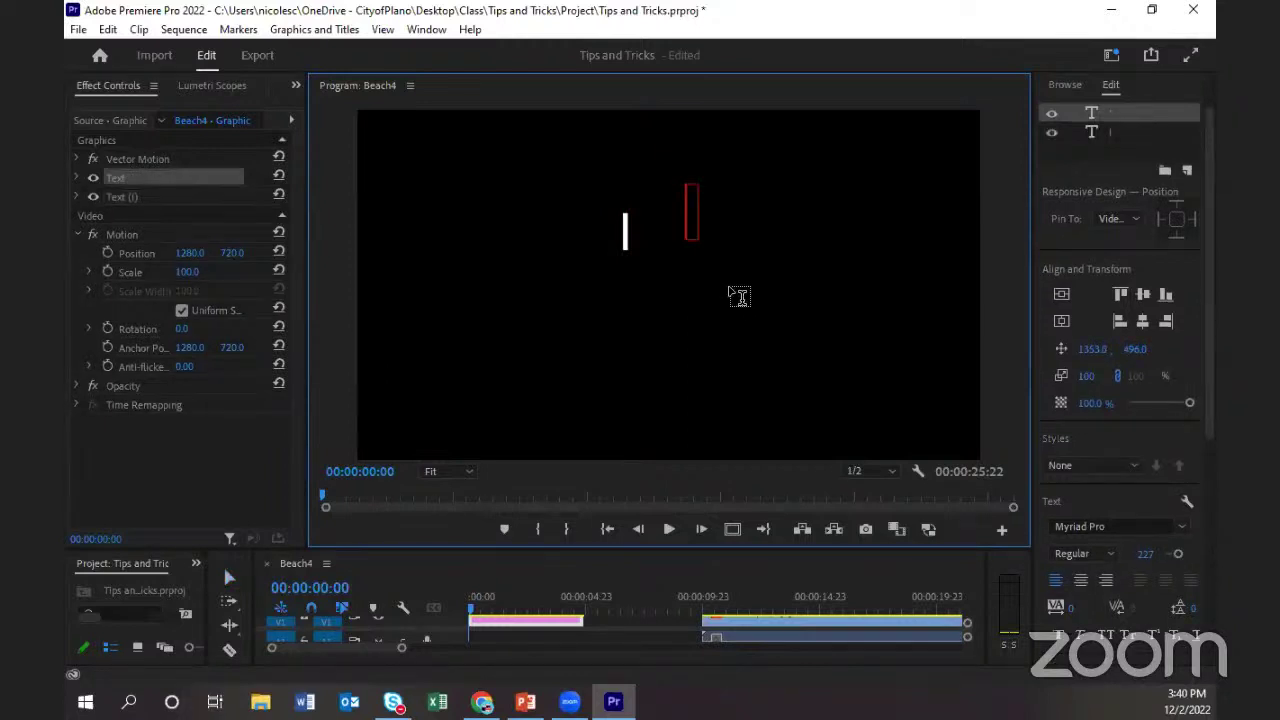
type("Library")
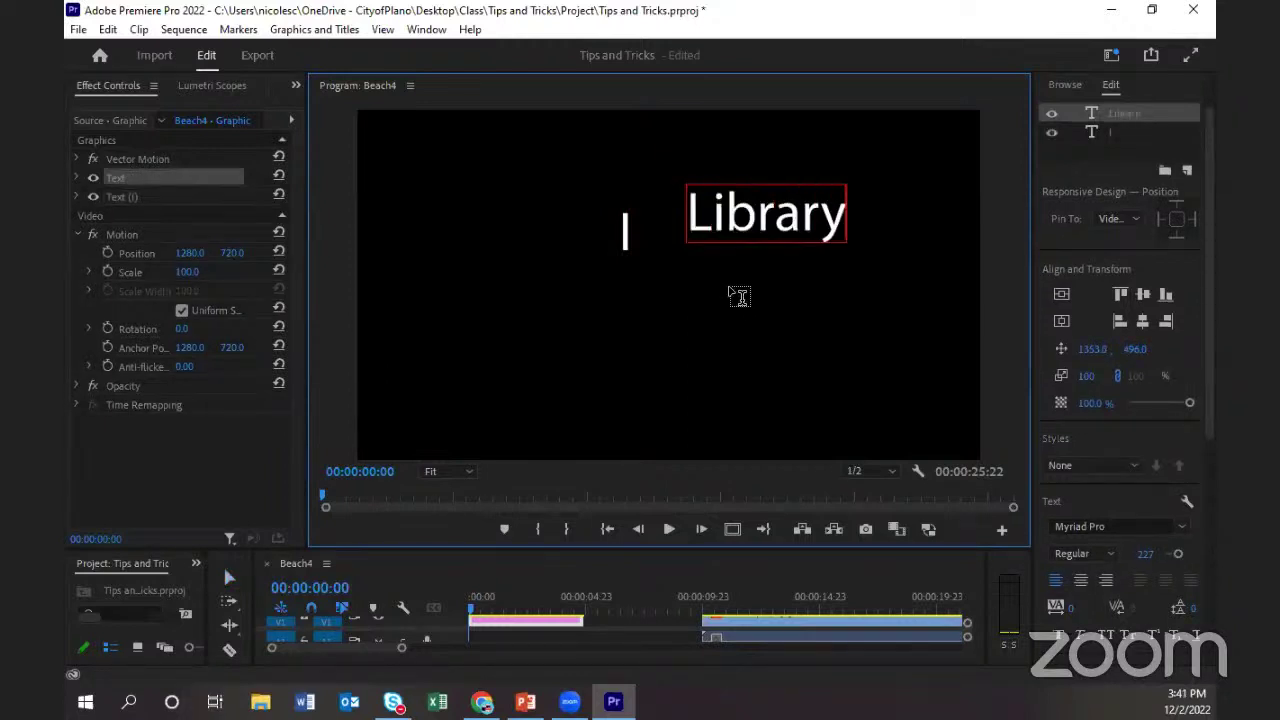
type(" Produ")
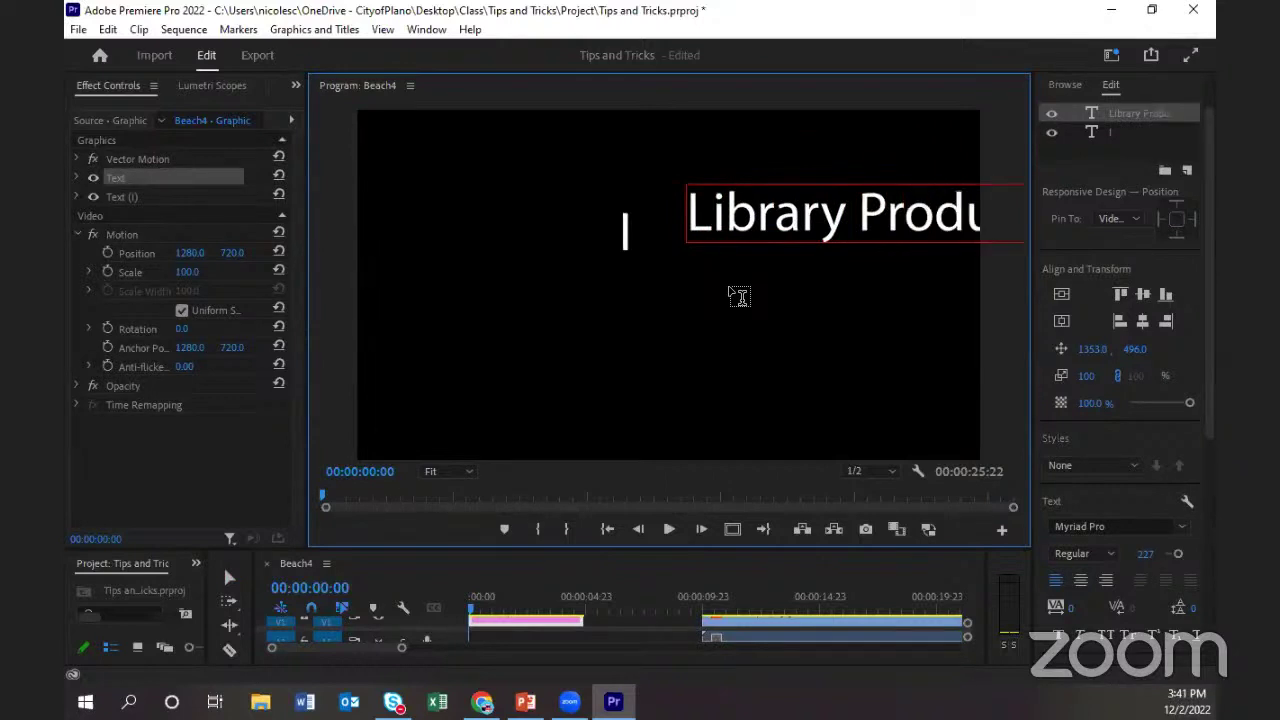
type("ctions")
left_click(752, 572)
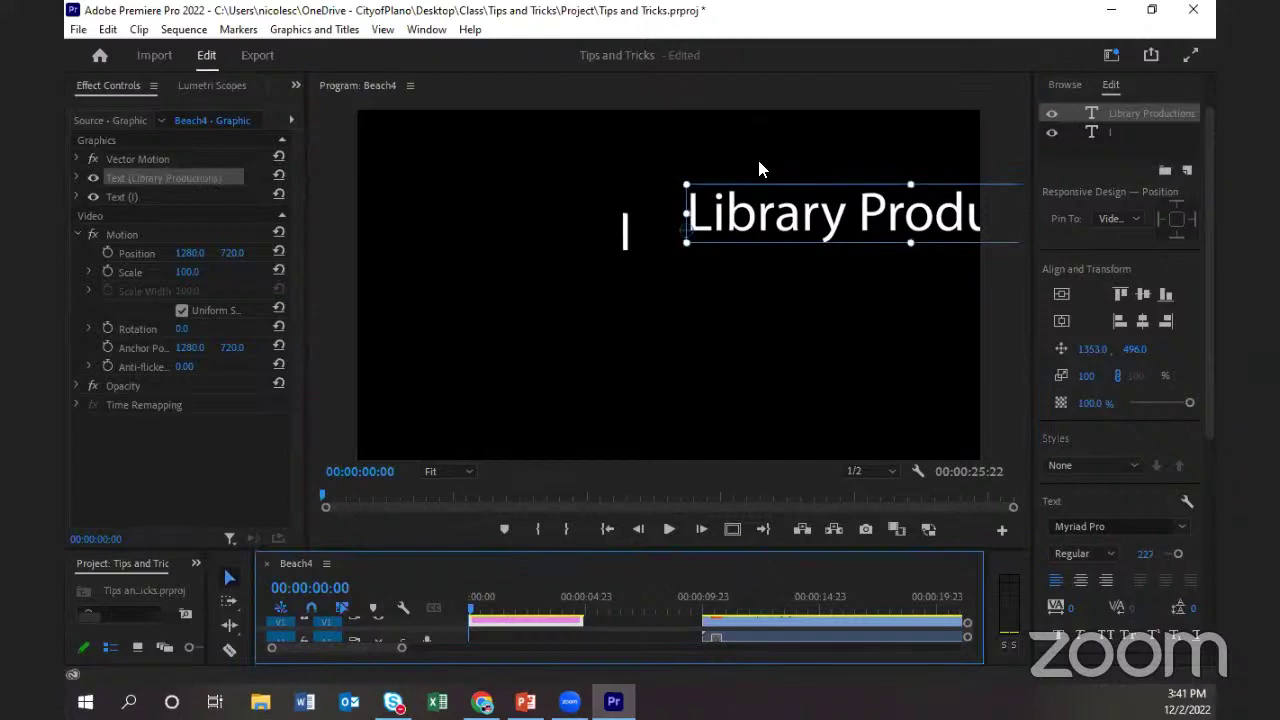
Scale the "Library Productions" text to 46% and centre it vertically in the frame.
left_click(757, 205)
mouse_move(685, 183)
left_mouse_down()
mouse_move(705, 218)
mouse_move(674, 186)
mouse_move(688, 206)
left_mouse_up()
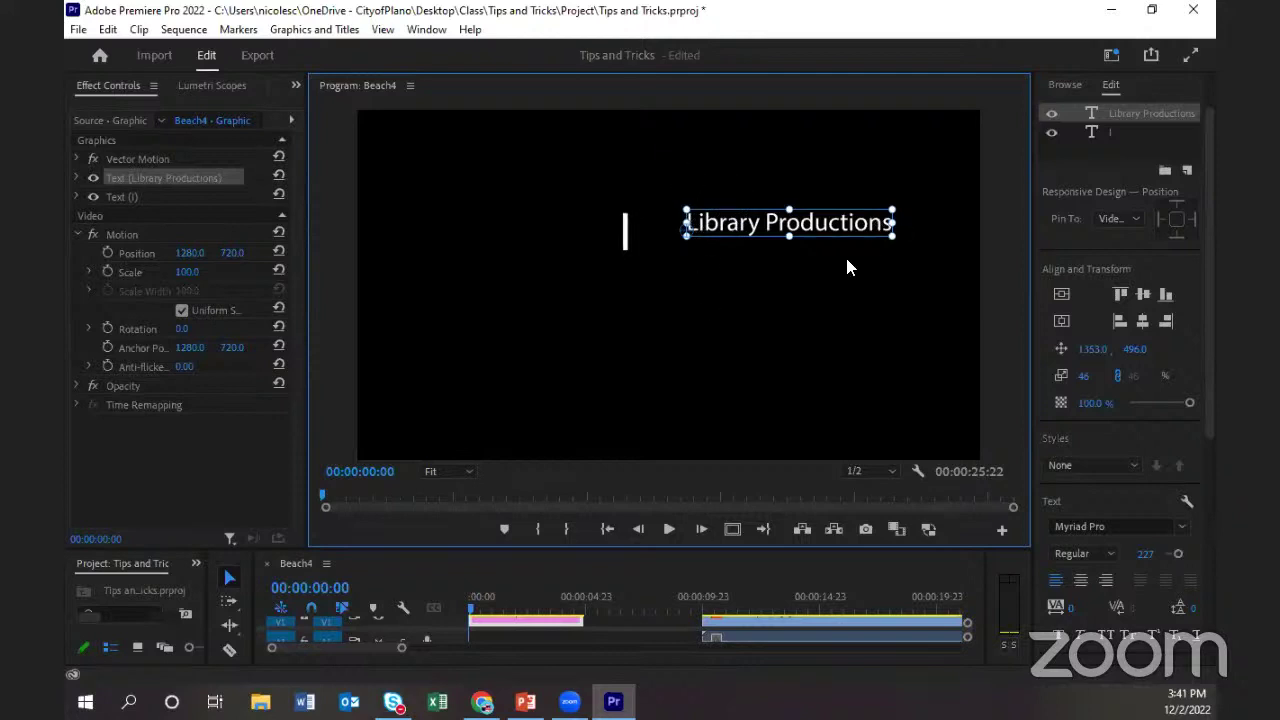
left_click(1060, 294)
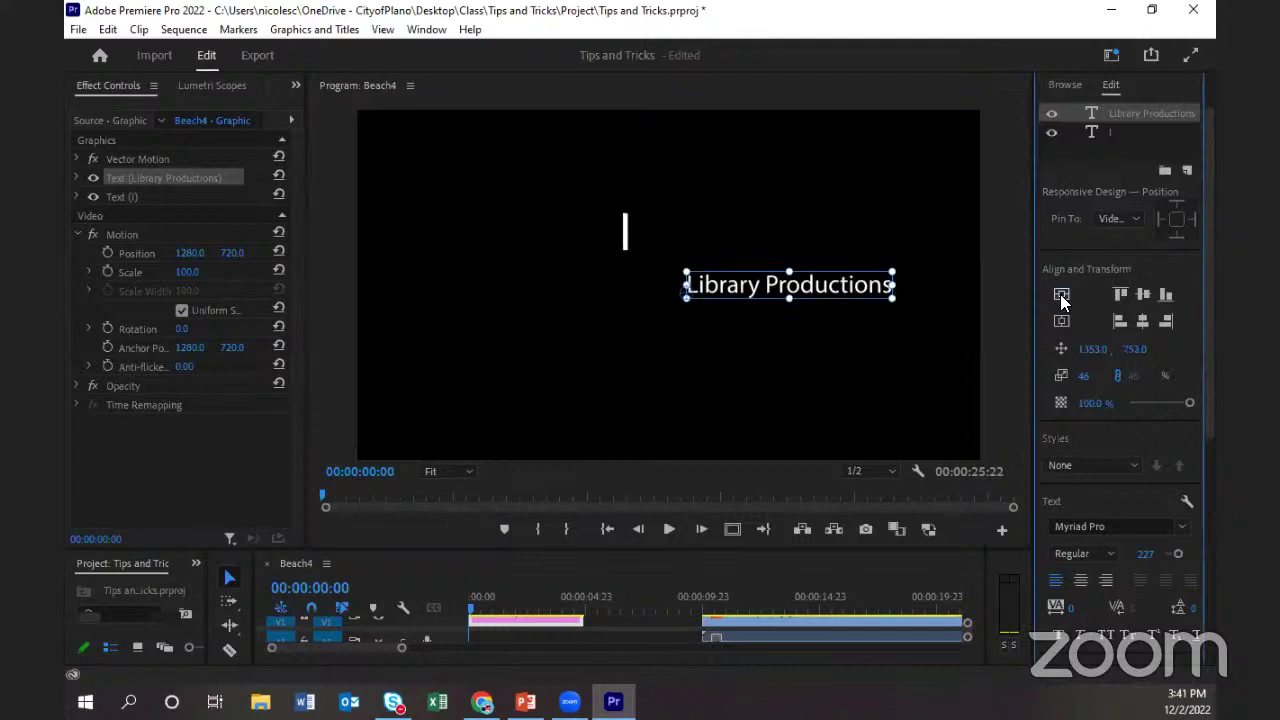
Centre the "Library Productions" text horizontally in the frame and move the "I" line directly in front of it.
left_click(1061, 322)
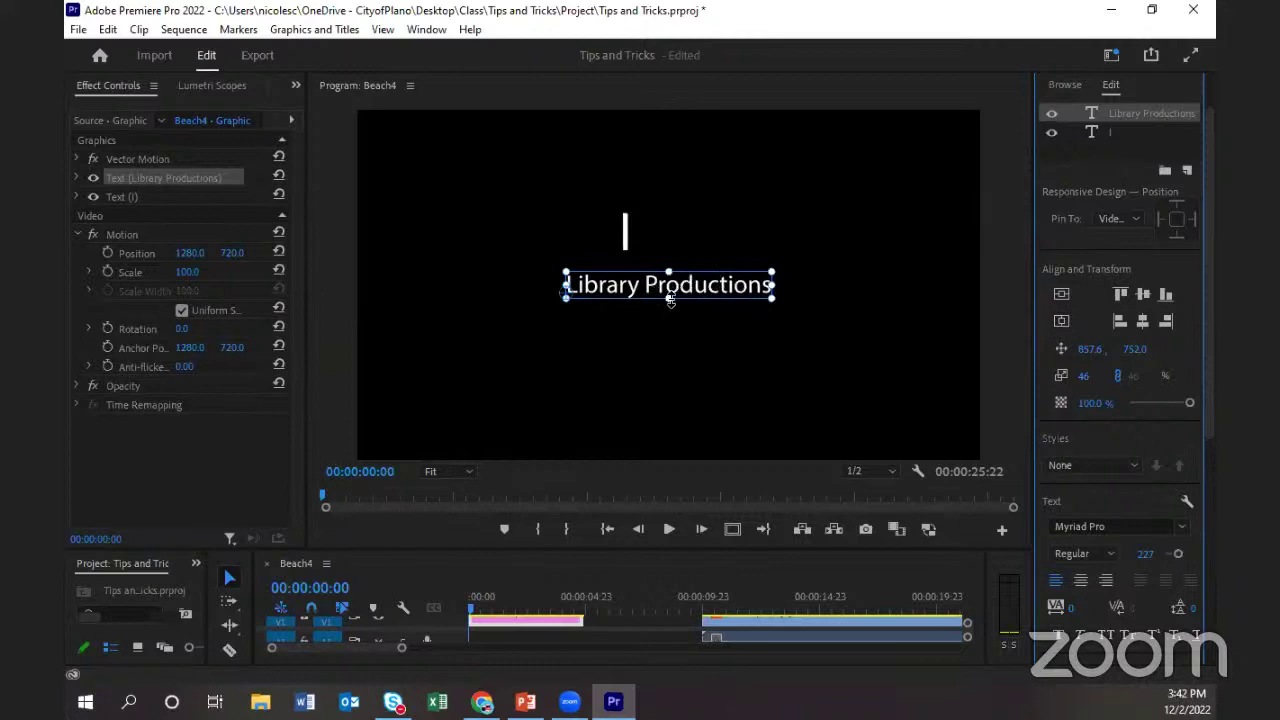
left_click(628, 230)
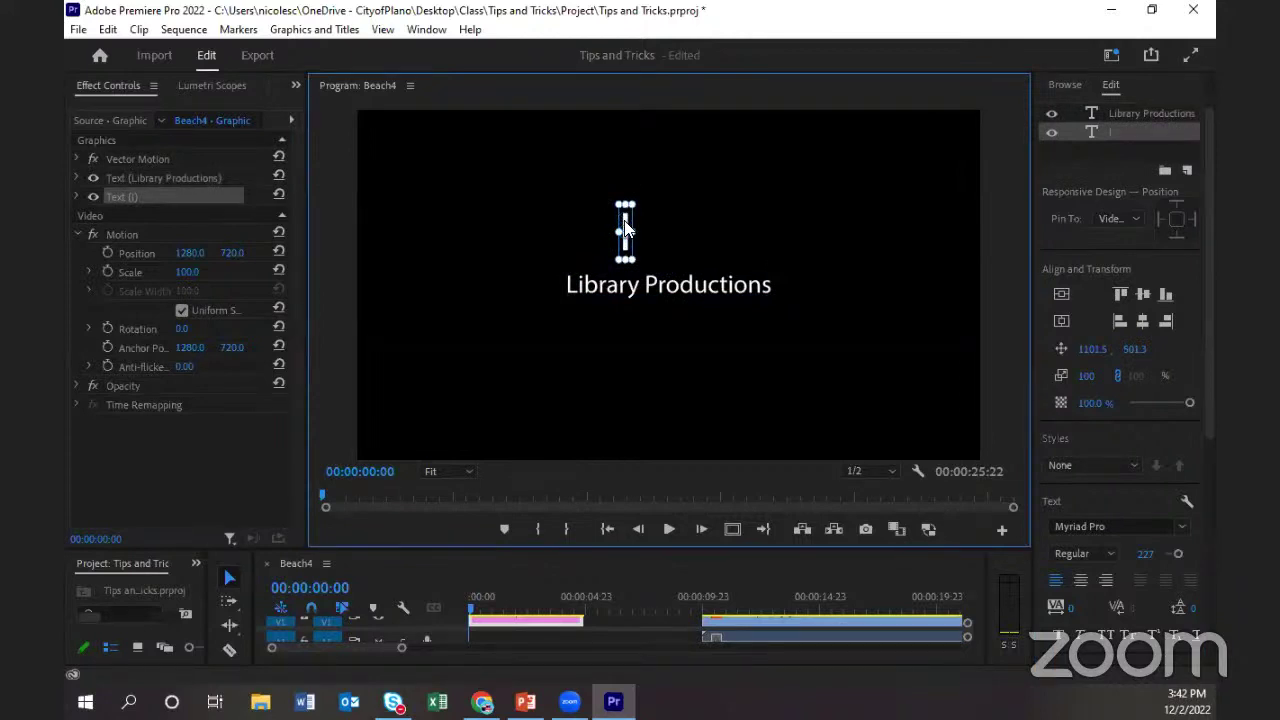
left_click_drag(622, 216, 554, 275)
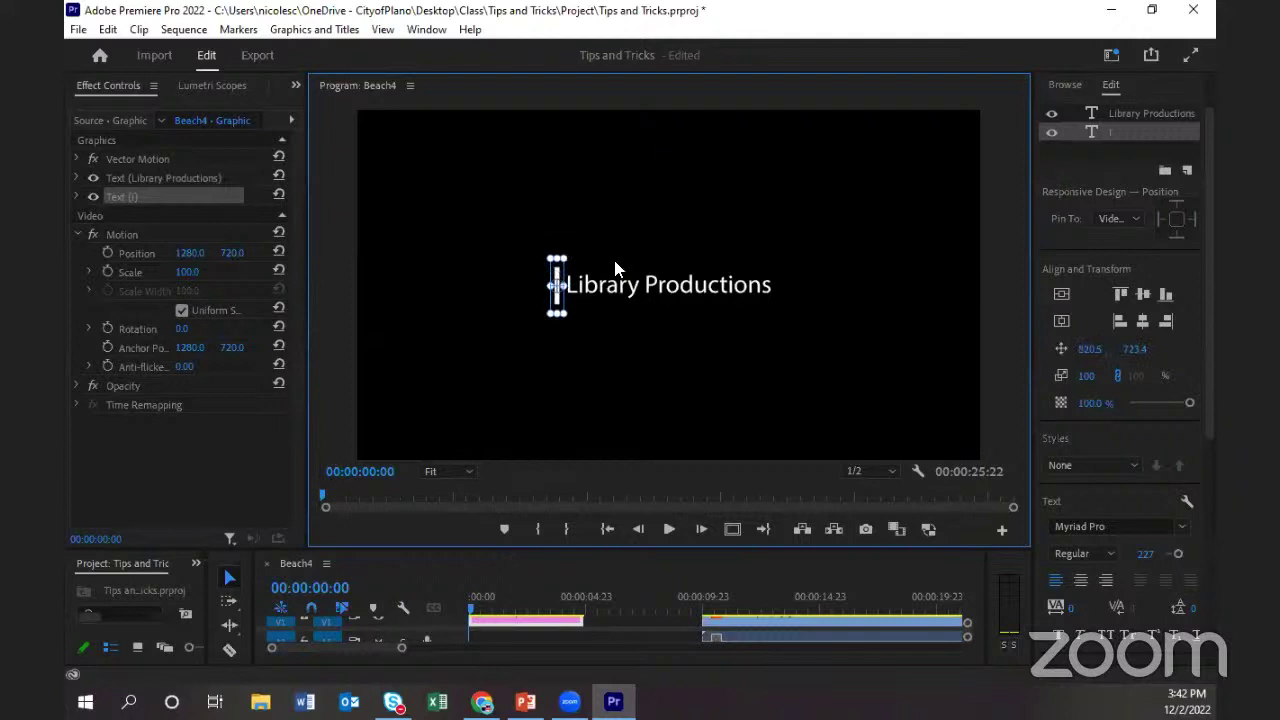
left_click(748, 428)
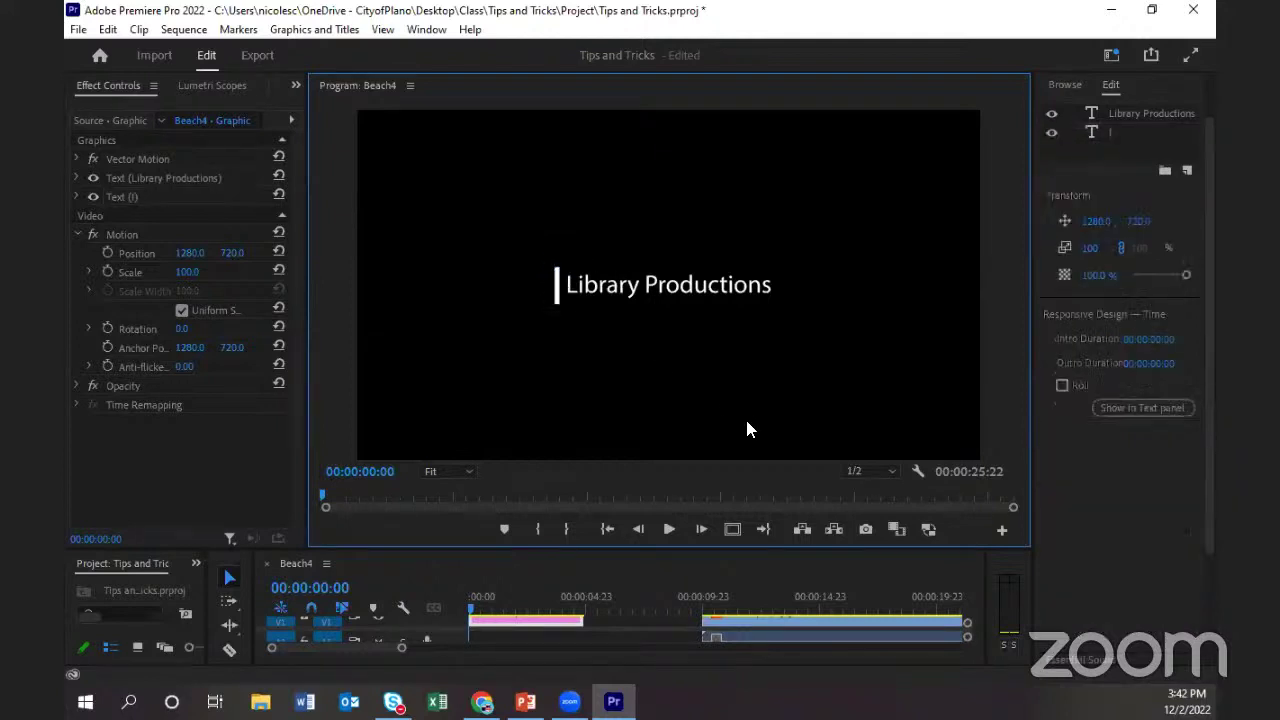
Select both the "Library Productions" text and the "I" line and align their vertical centres to each other.
left_click(557, 287)
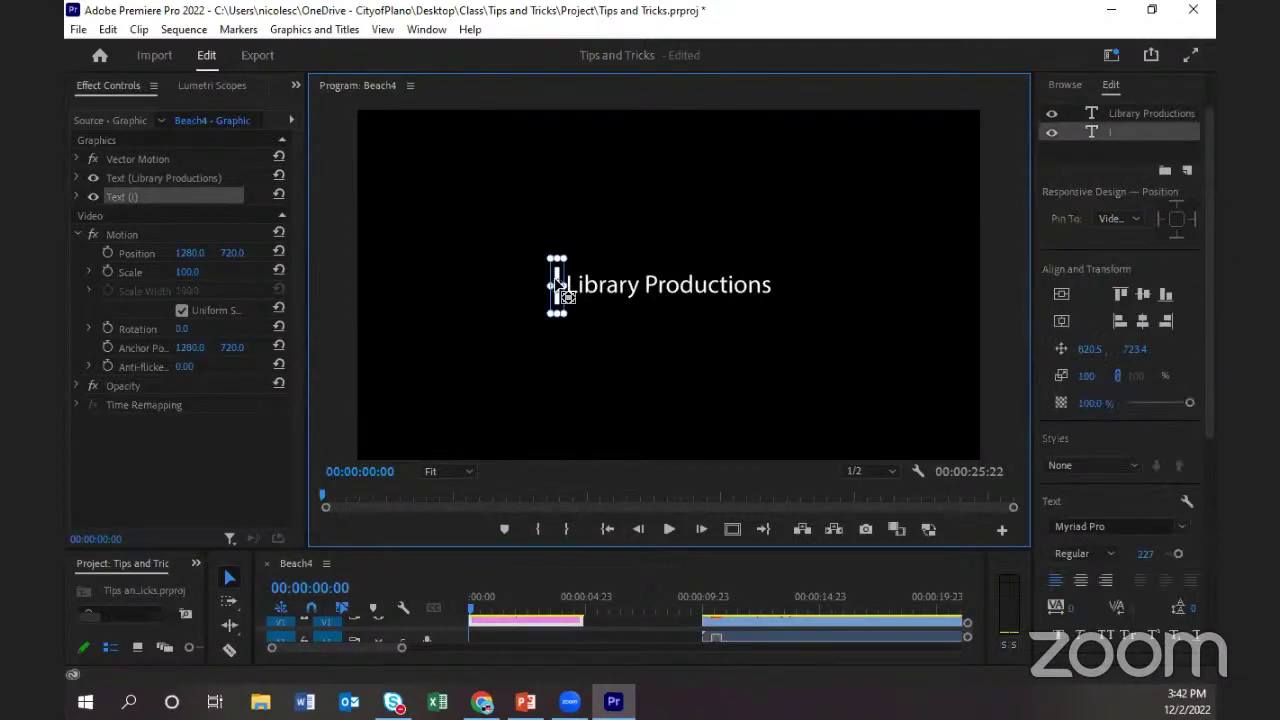
left_click(638, 284)
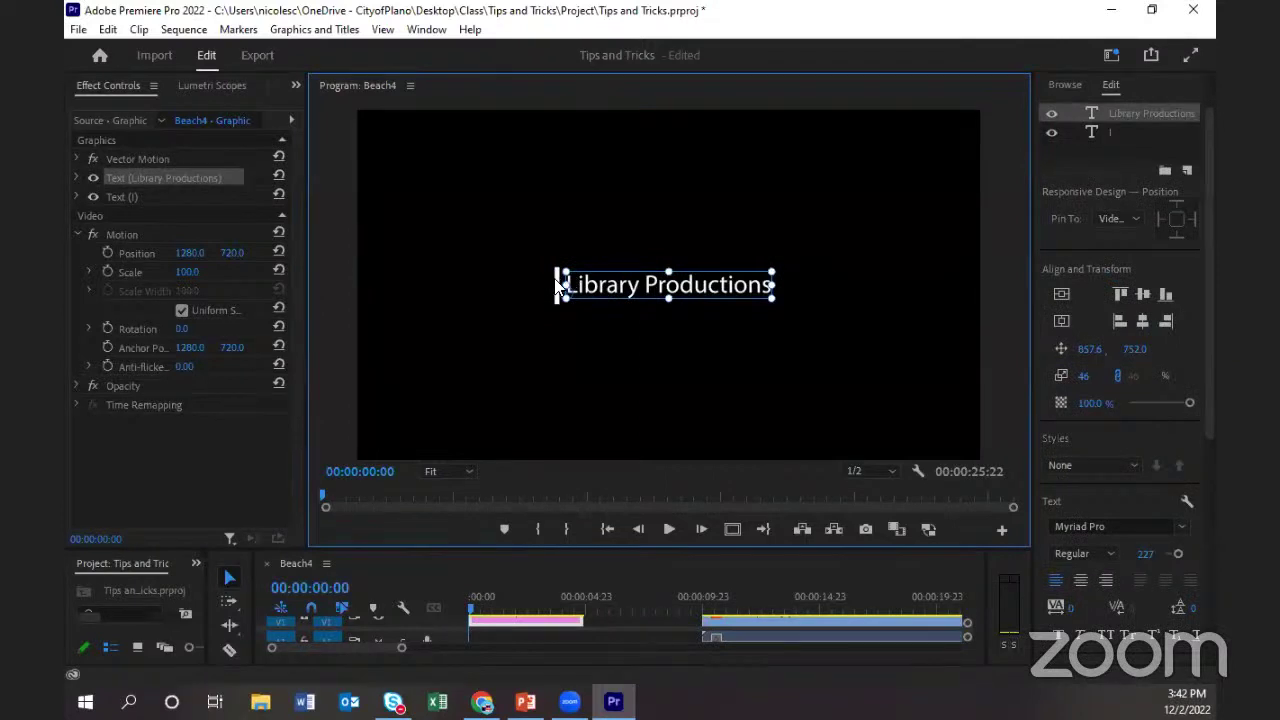
left_click(557, 285, "shift")
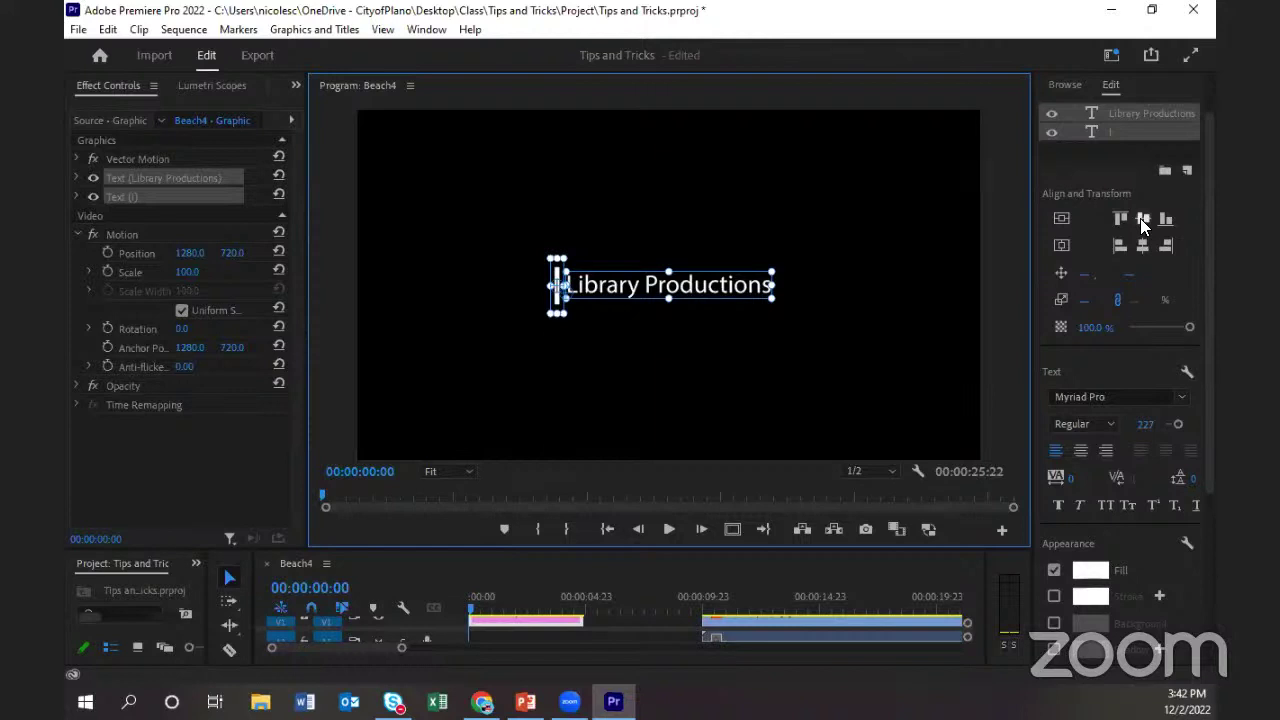
left_click(1142, 219)
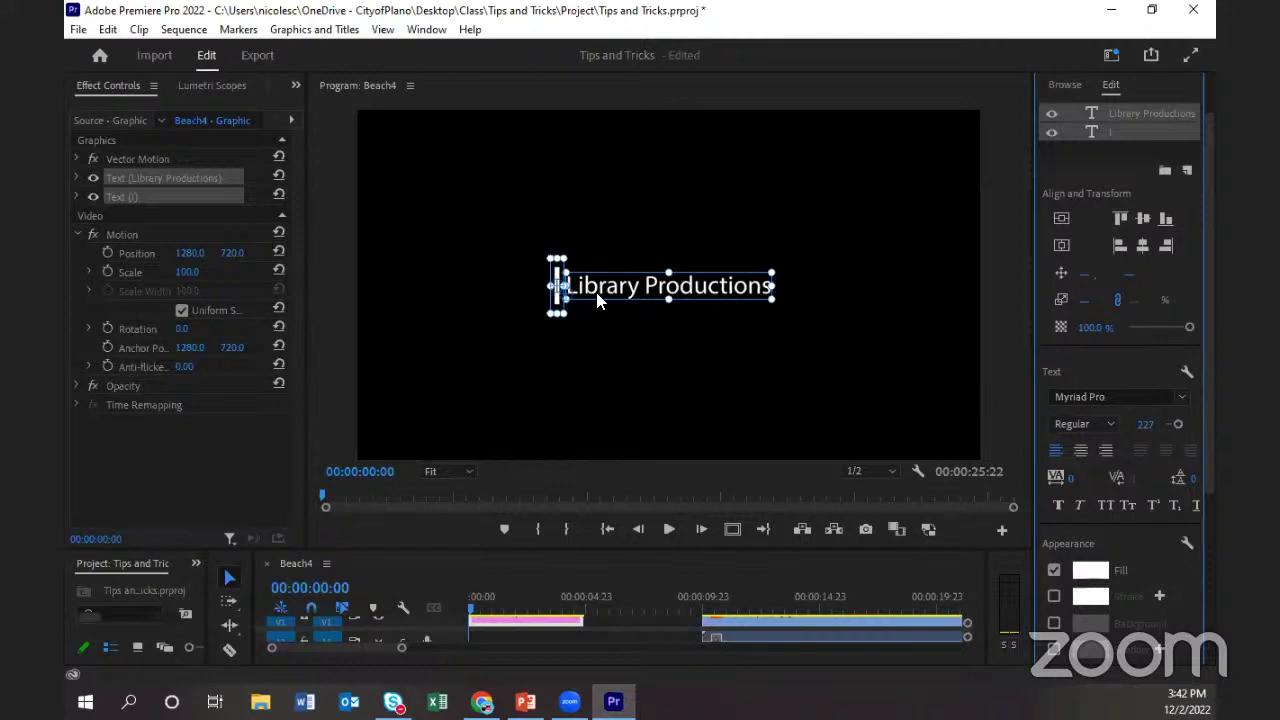
Shift both text layers slightly together and centre them vertically in the frame, undoing a trial horizontal centring.
mouse_move(567, 281)
left_mouse_down()
mouse_move(488, 273)
mouse_move(574, 273)
mouse_move(566, 284)
left_mouse_up()
left_click(1064, 216)
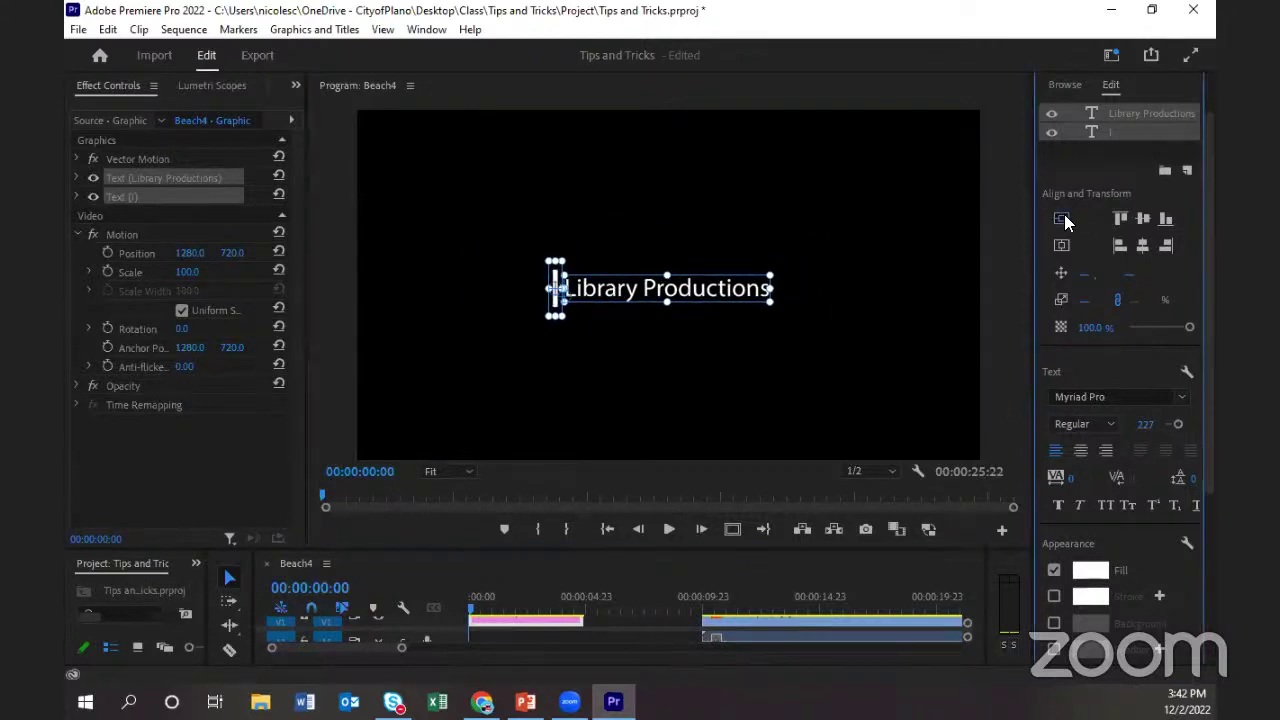
left_click(1056, 244)
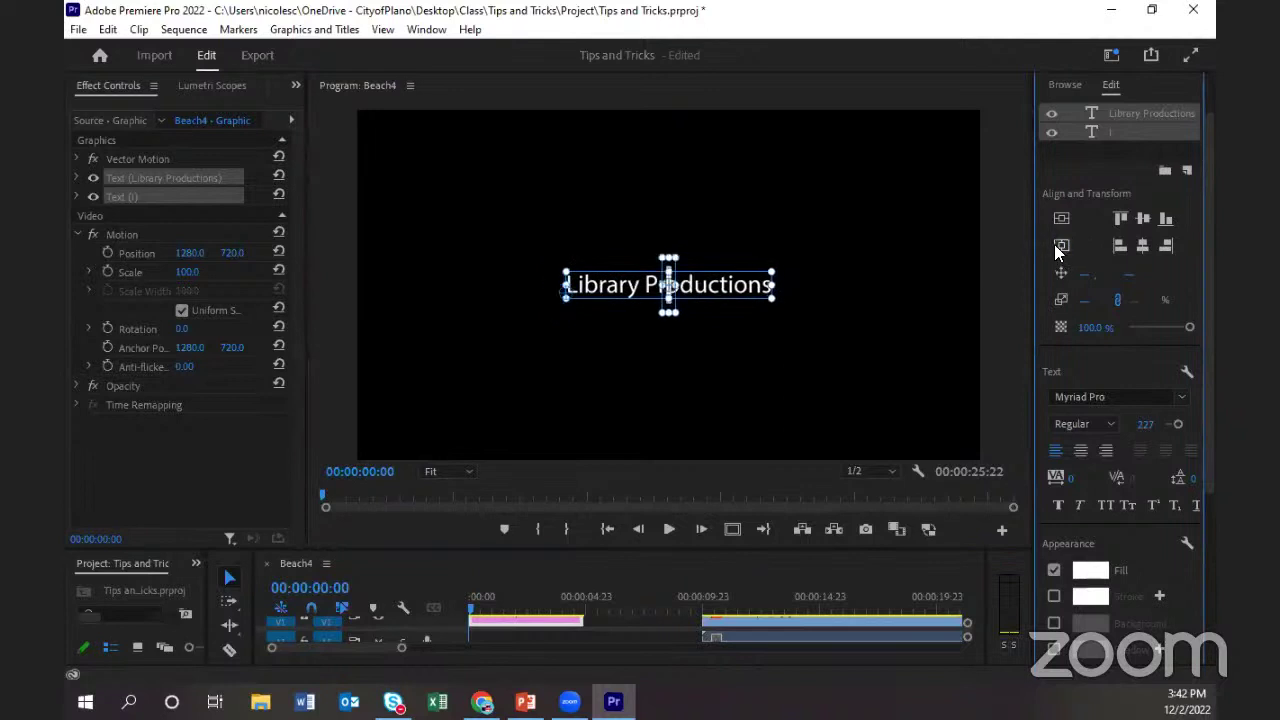
left_click(1054, 236)
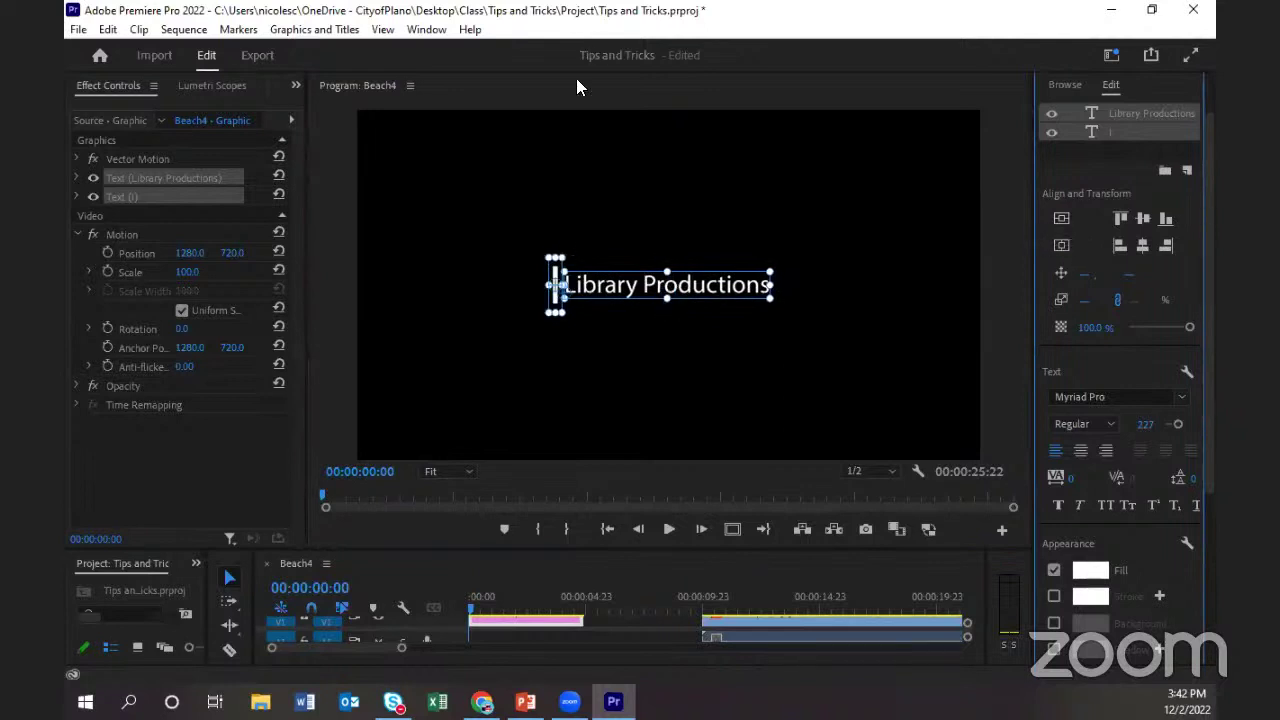
left_click(654, 340)
left_click(646, 288)
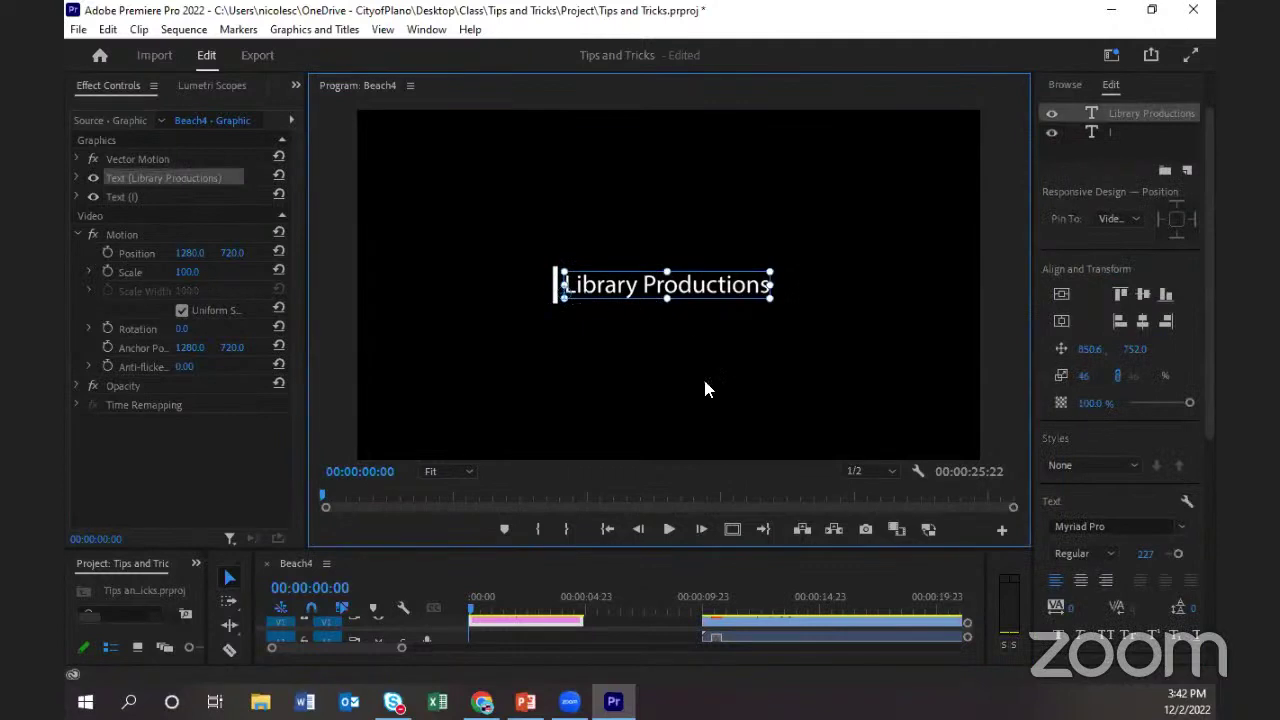
left_click(729, 397)
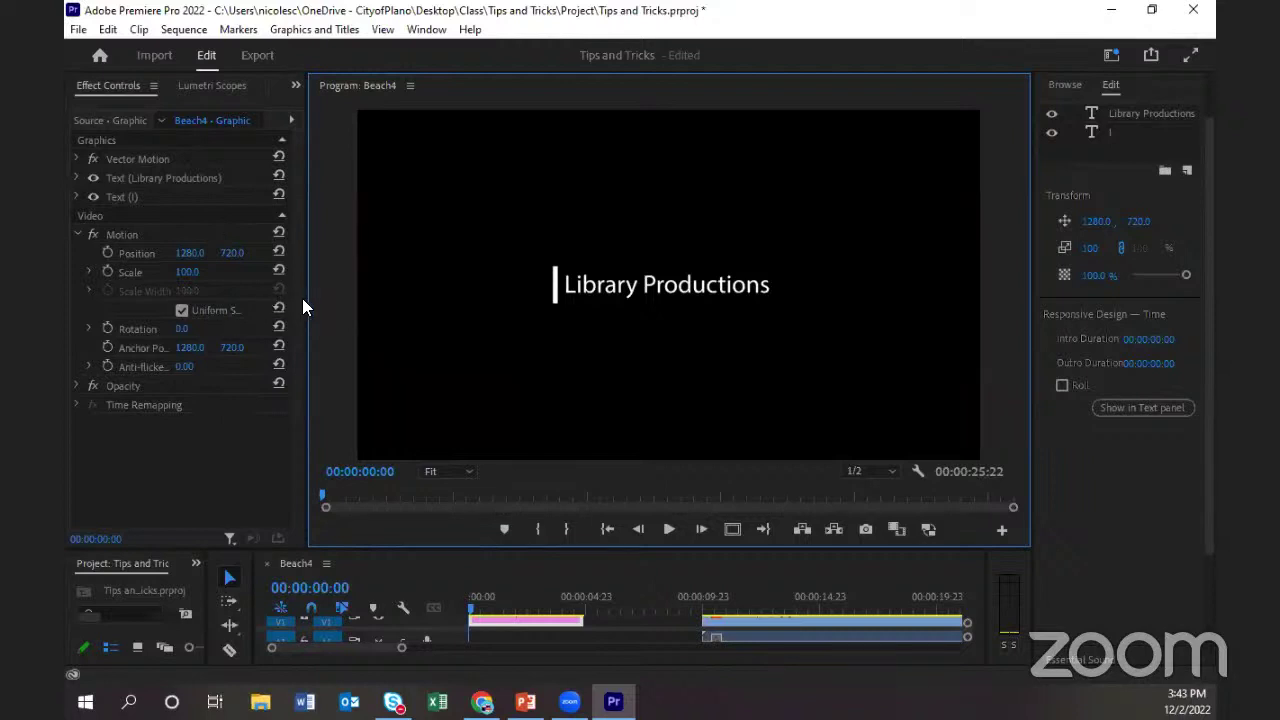
Enlarge the effect settings area to show its keyframe timeline, and expand the properties of the "I" text.
left_click_drag(306, 298, 509, 331)
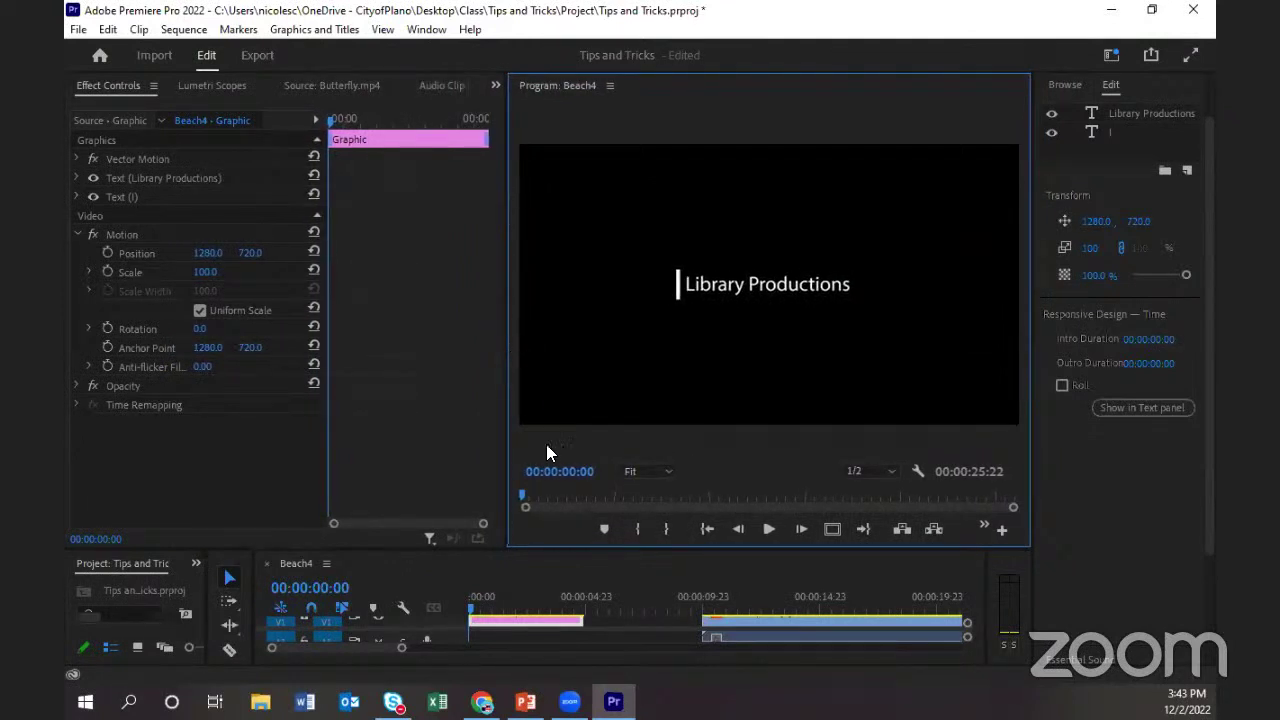
left_click_drag(513, 551, 516, 615)
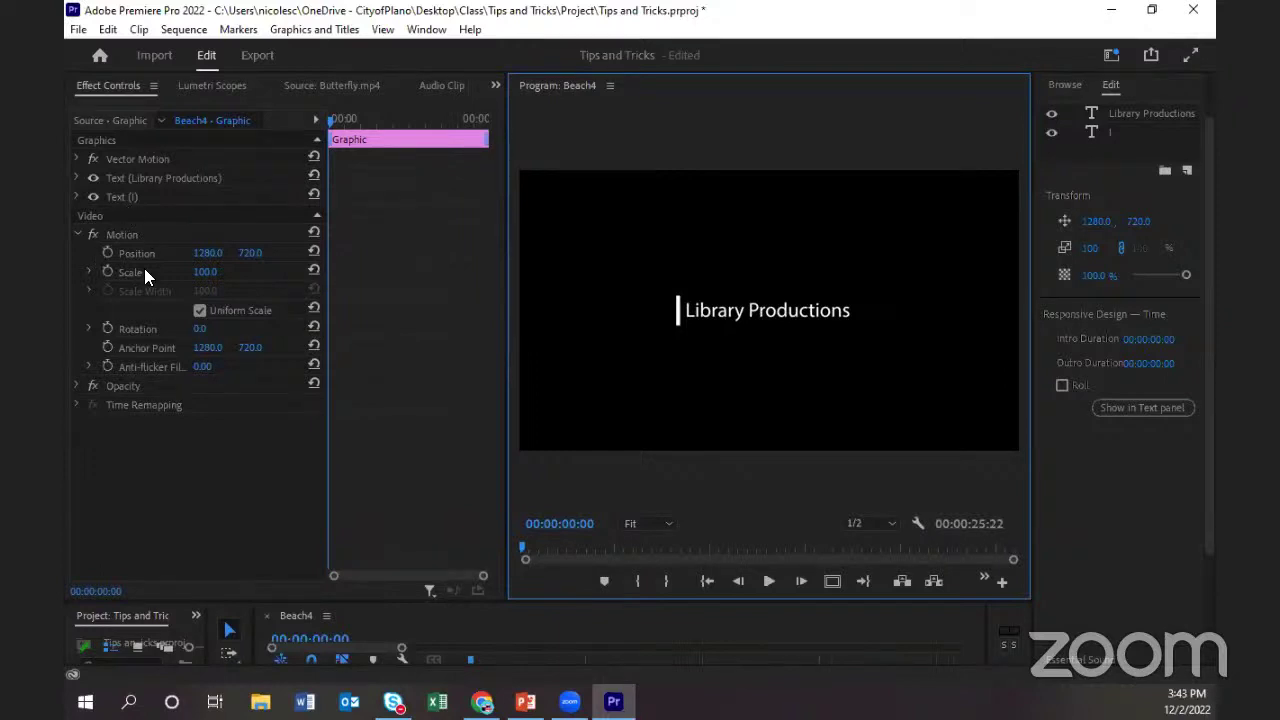
left_click(152, 198)
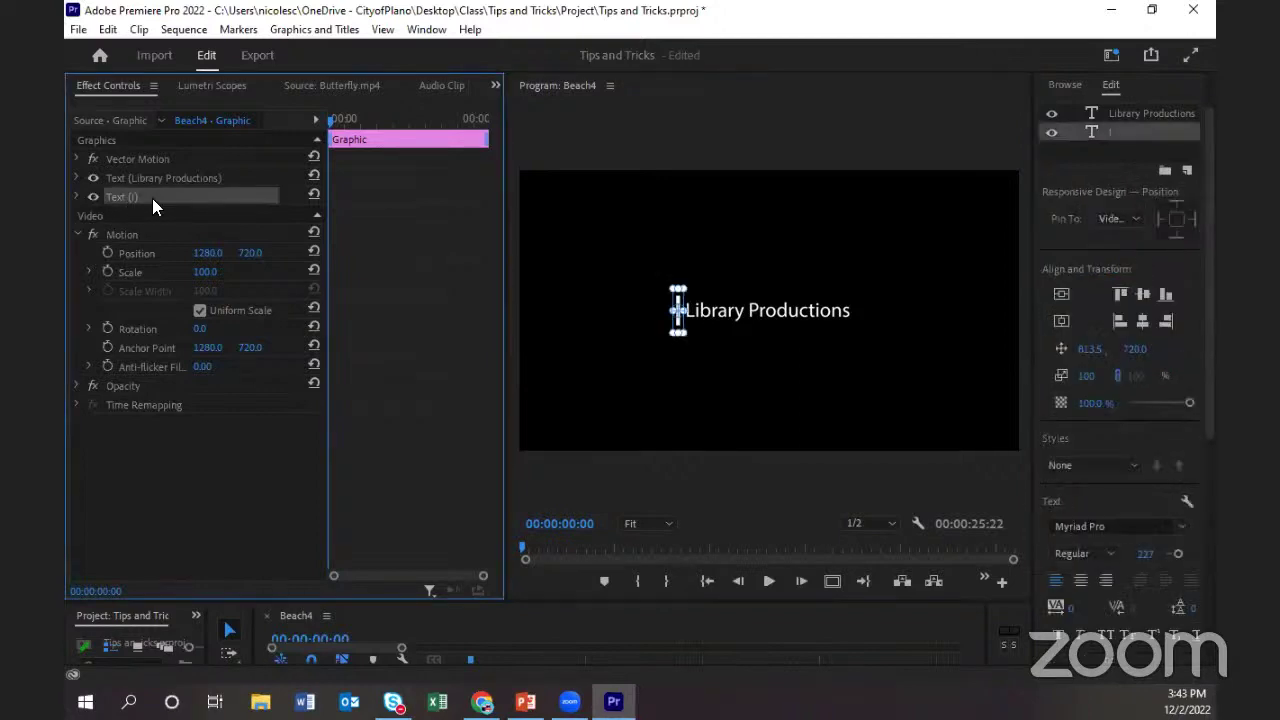
left_click(77, 197)
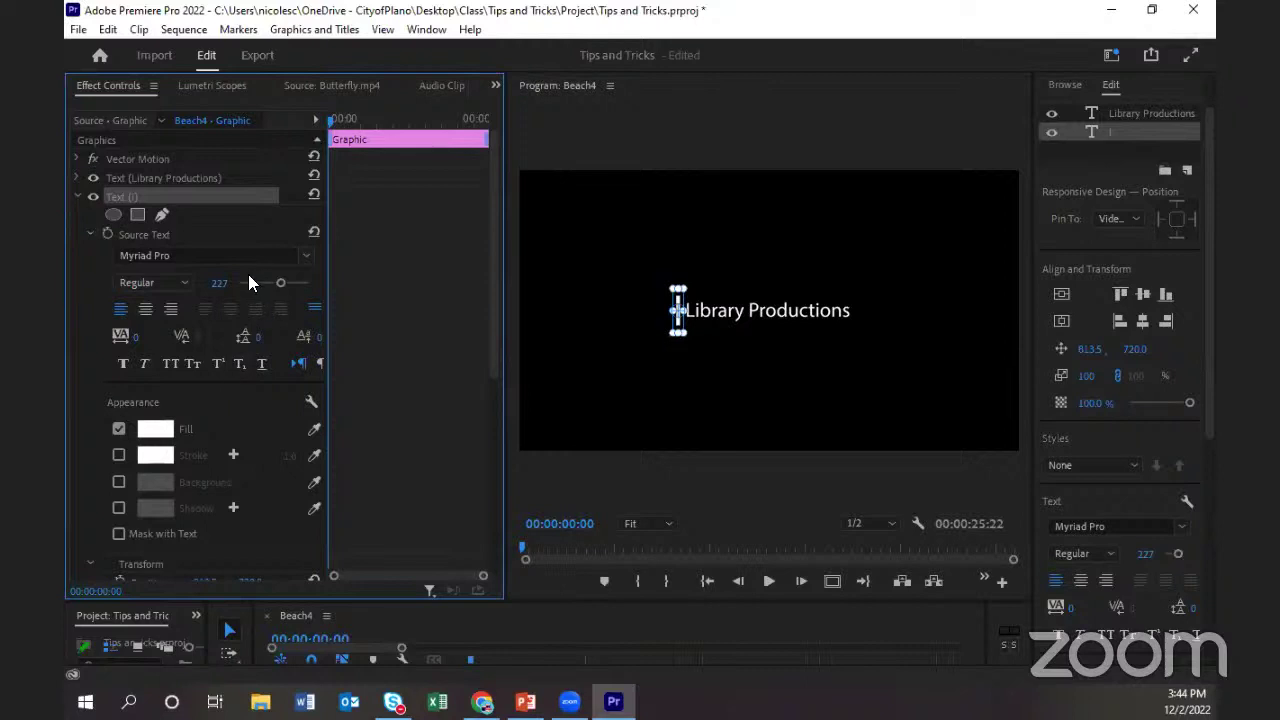
Turn off Uniform Scale for the "I" text and start Vertical Scale keyframing at 00:00:00:00.
scroll(249, 282, "down", 5)
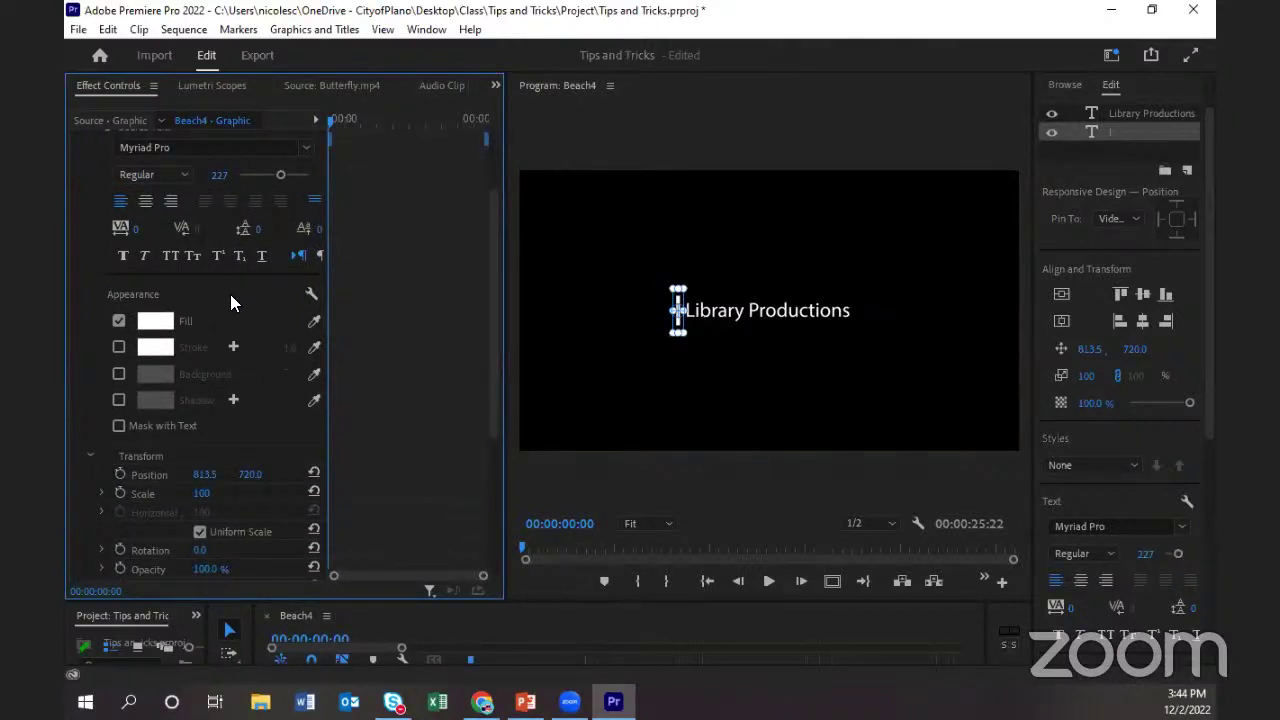
scroll(153, 382, "down", 1)
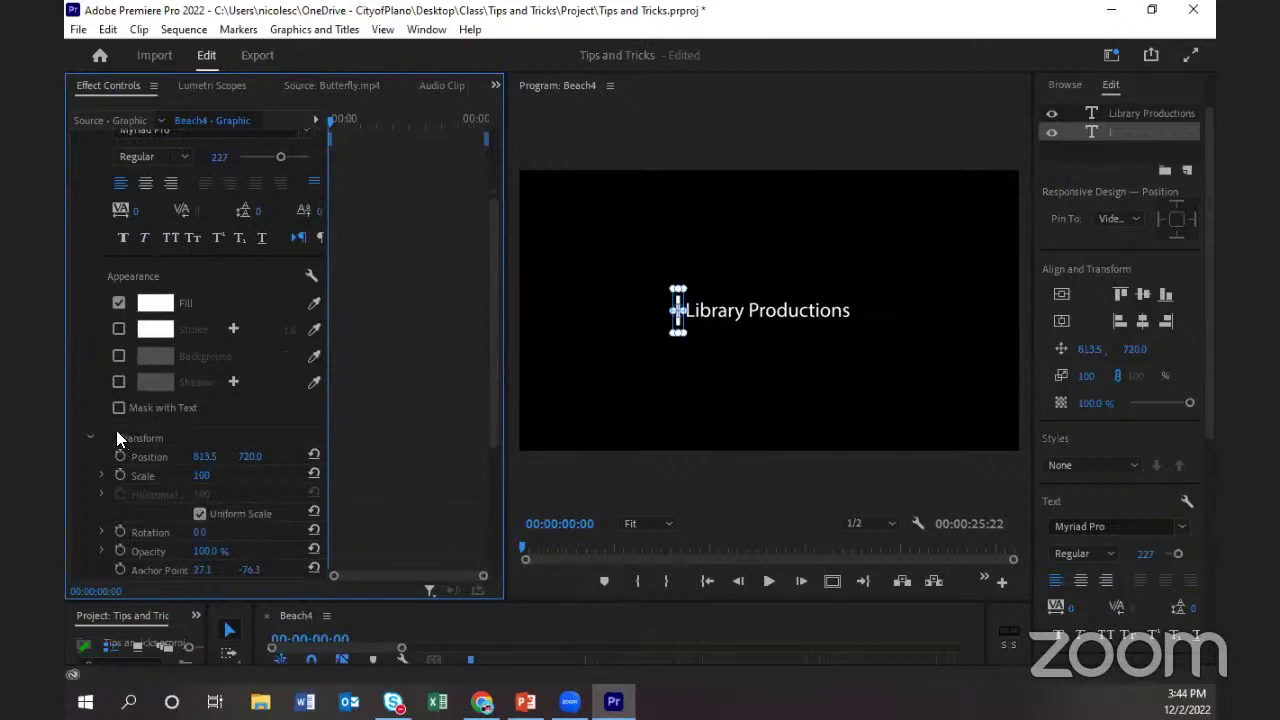
left_click(200, 514)
left_click(118, 475)
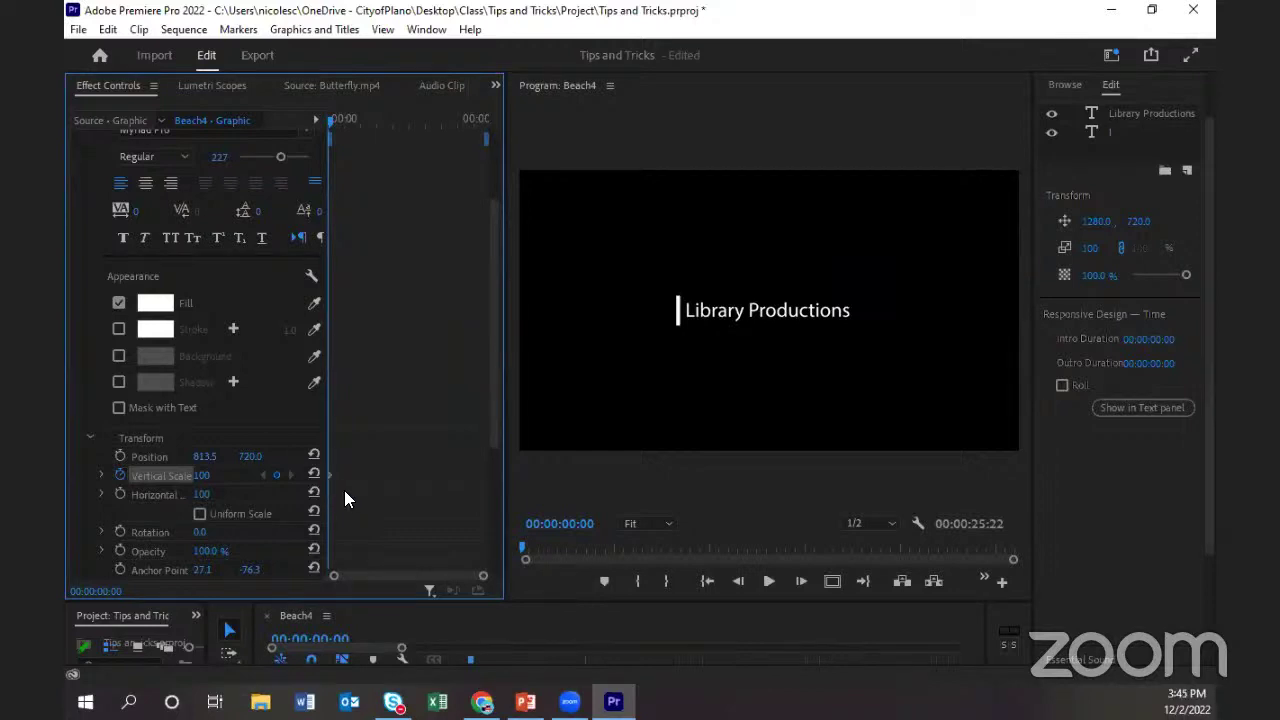
Add a second Vertical Scale keyframe for the "I" text at 00:00:00:15.
key("shift+Right")
key("shift+Right")
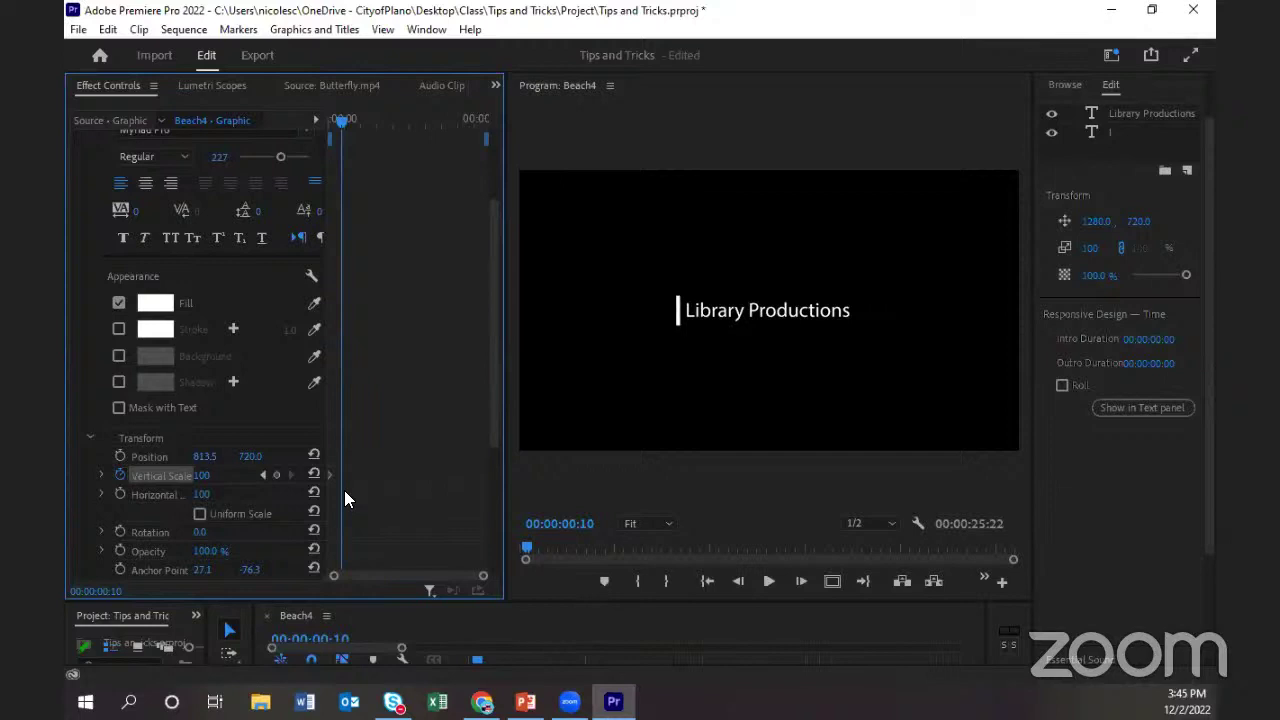
key("Right")
key("Right")
key("Right")
key("Right")
key("Right")
key("Right")
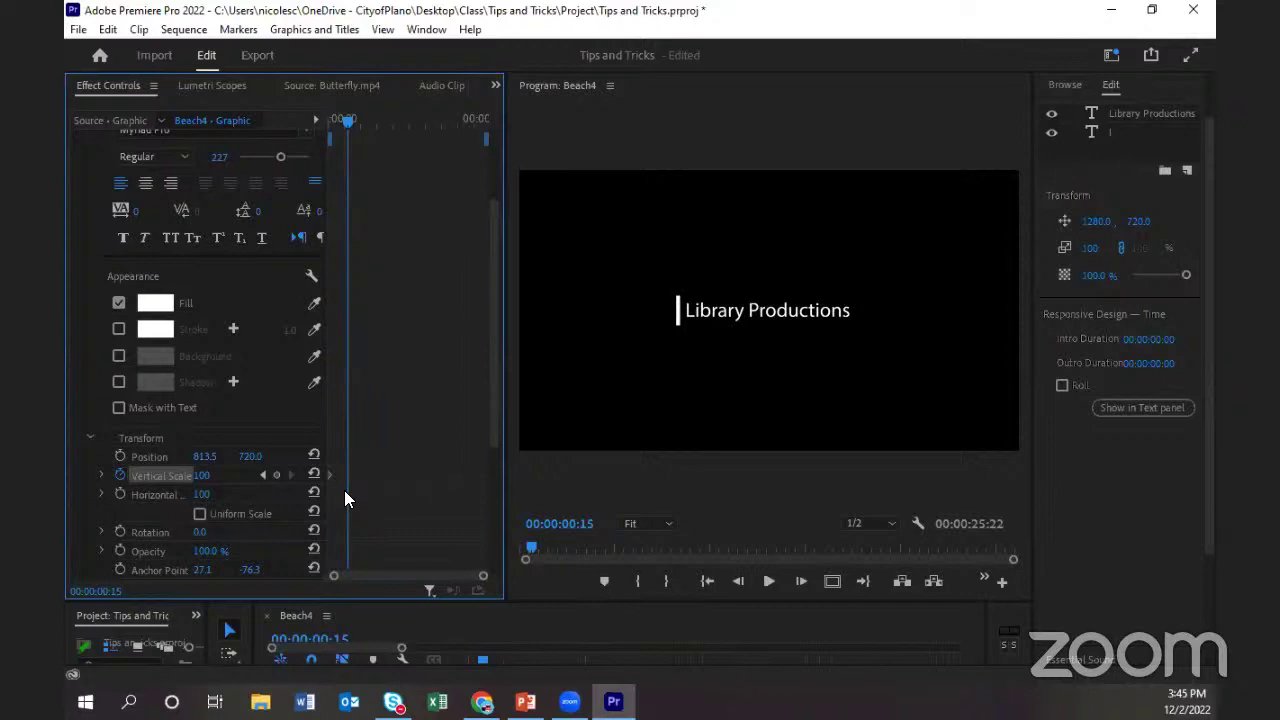
left_click(276, 476)
Move the playhead past the second keyframe and step back and forth between the two Vertical Scale keyframes.
left_click_drag(350, 122, 364, 124)
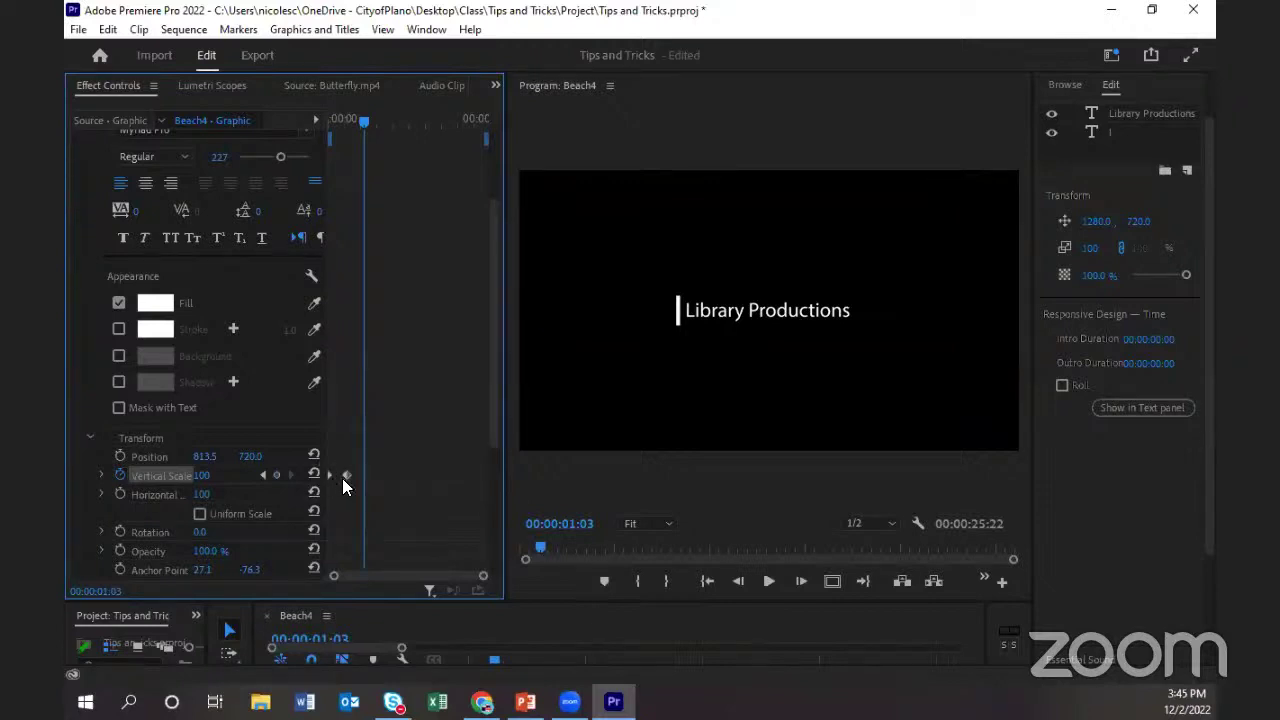
left_click(264, 476)
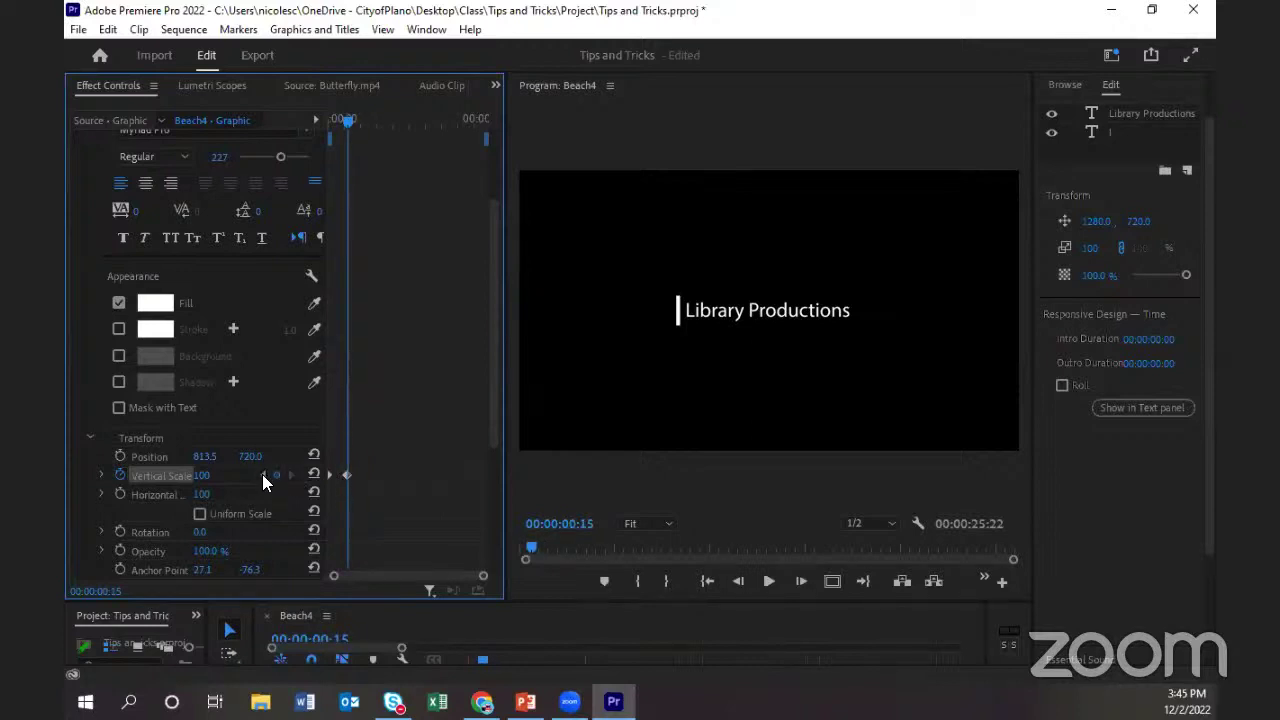
left_click(262, 474)
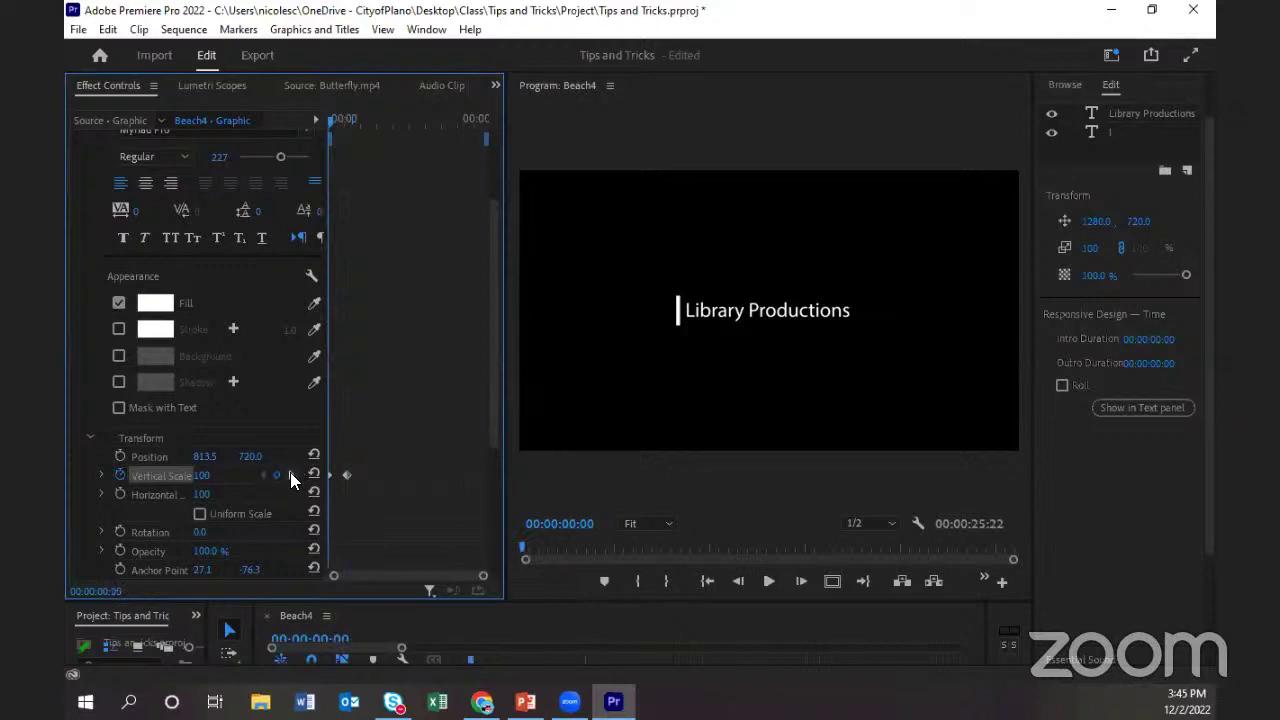
left_click(290, 474)
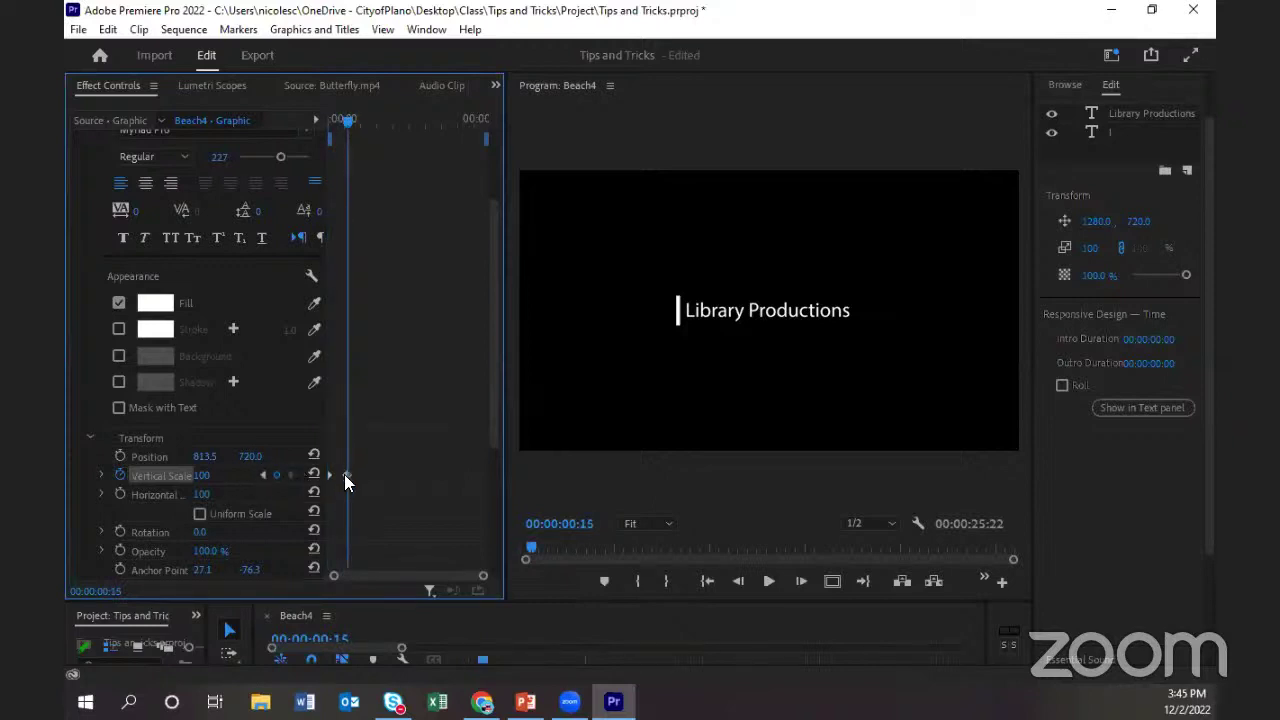
Set the Vertical Scale of the "I" text to 0 at its first keyframe.
left_click(262, 476)
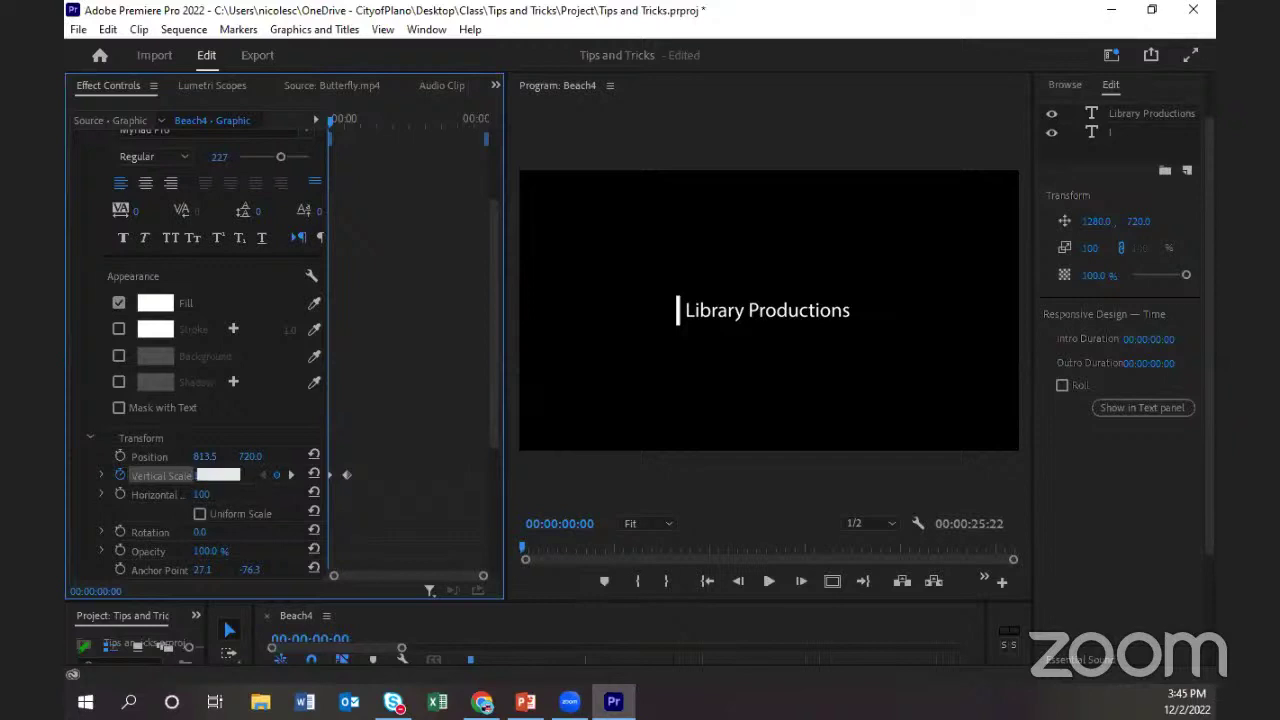
left_click(203, 475)
type("0")
key("Return")
Play the title from the start of the sequence twice to review the growing "I" line.
key("shift+k")
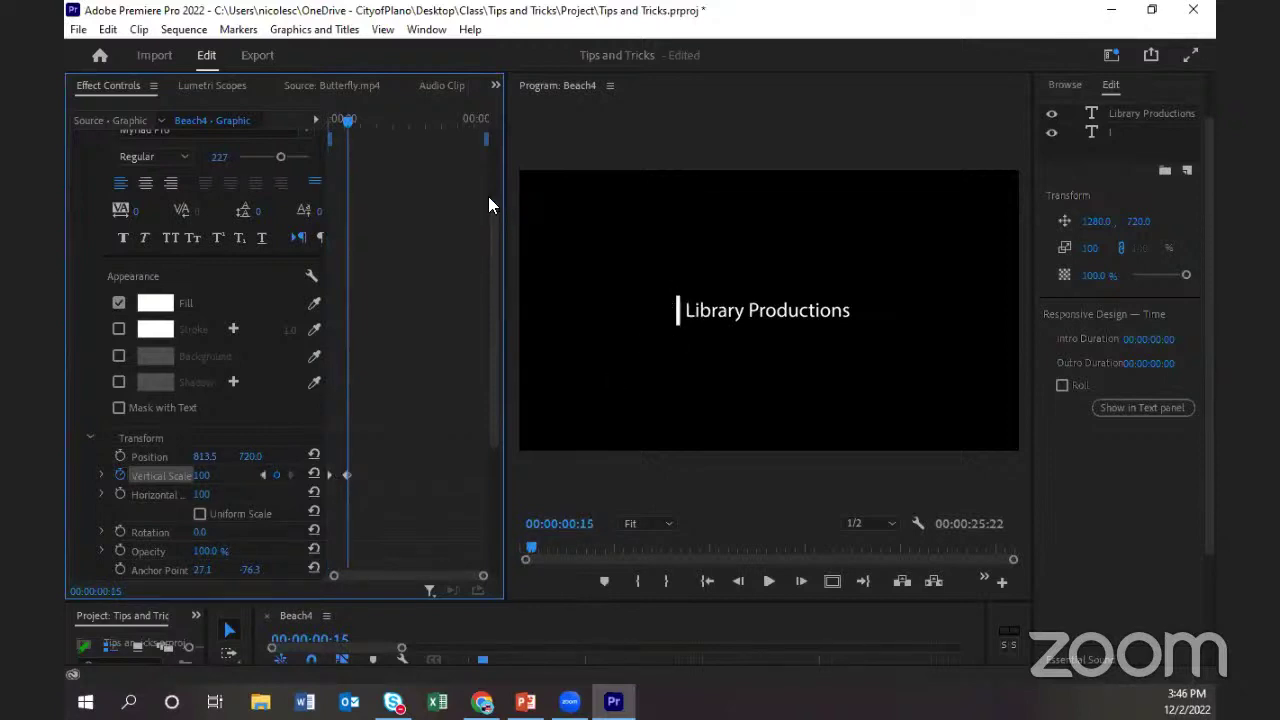
left_click_drag(347, 121, 322, 128)
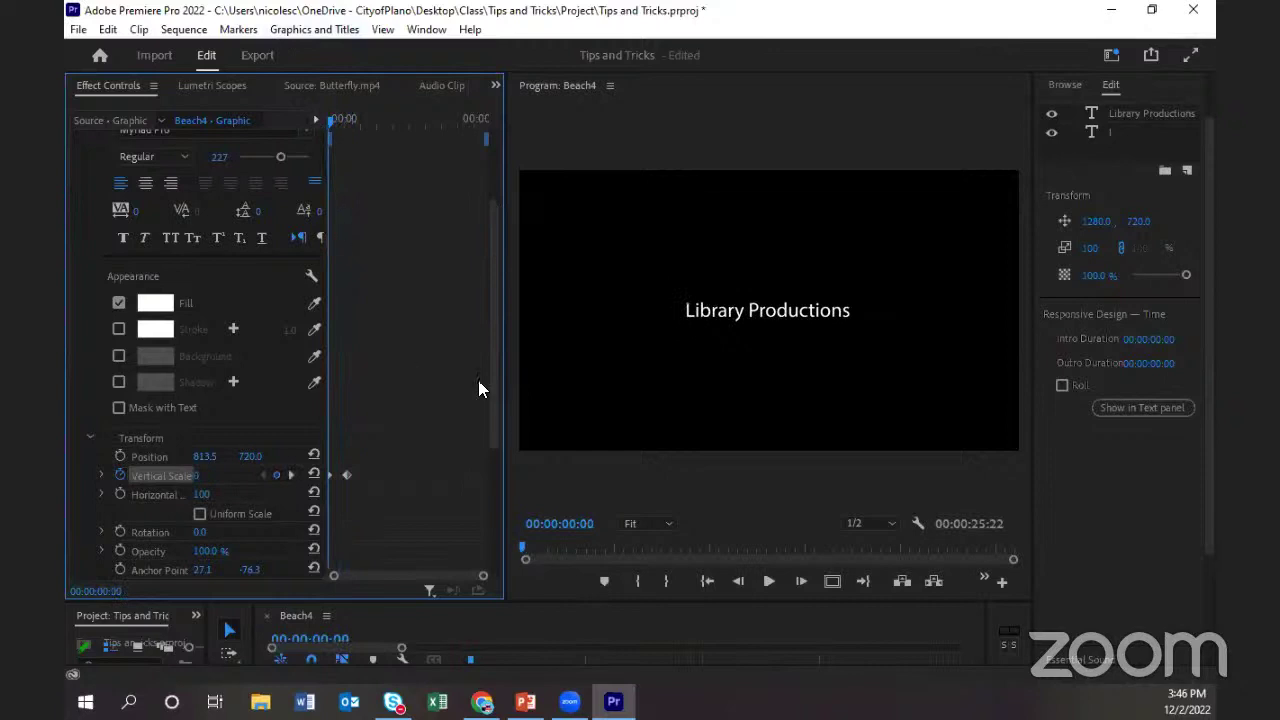
left_click(541, 625)
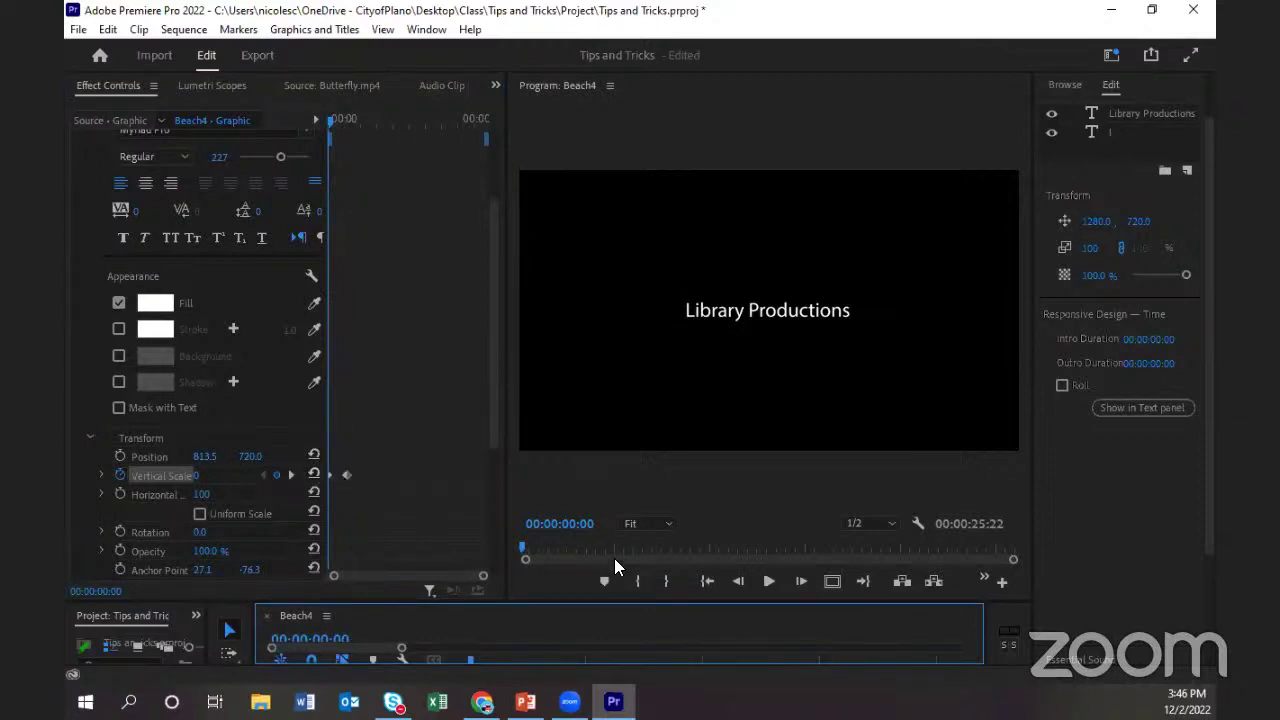
key("space")
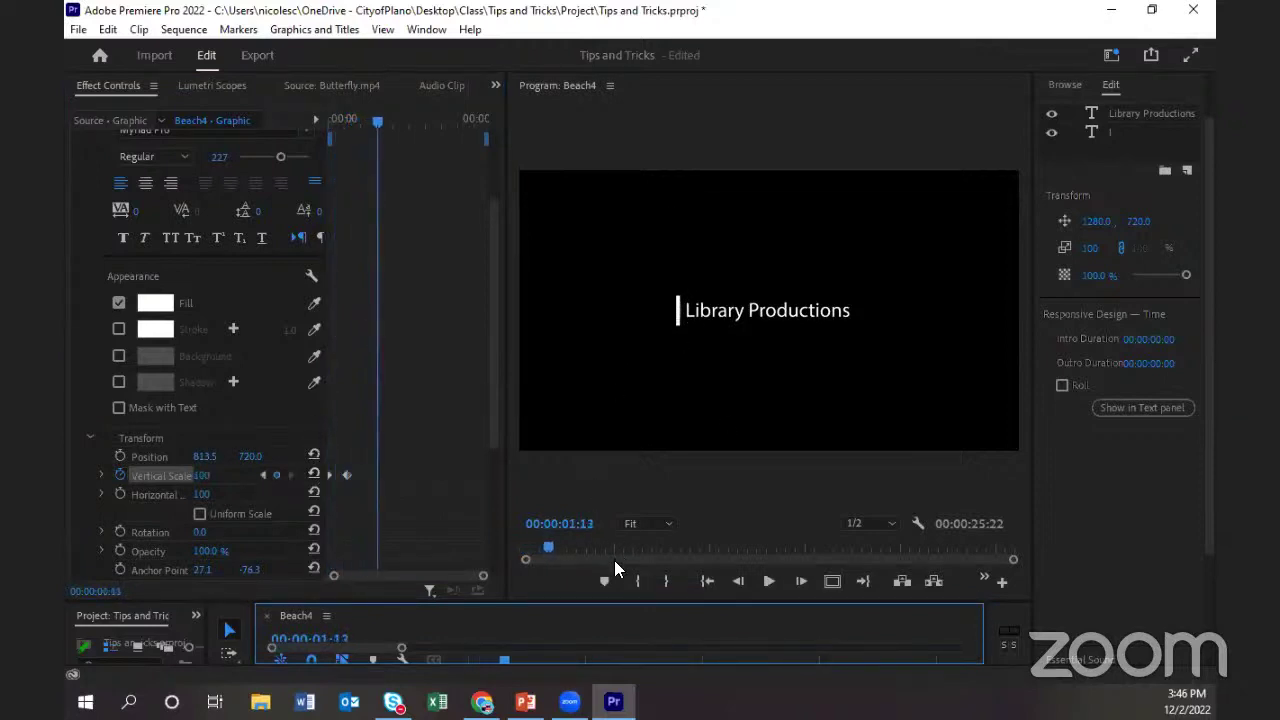
left_click_drag(372, 119, 322, 120)
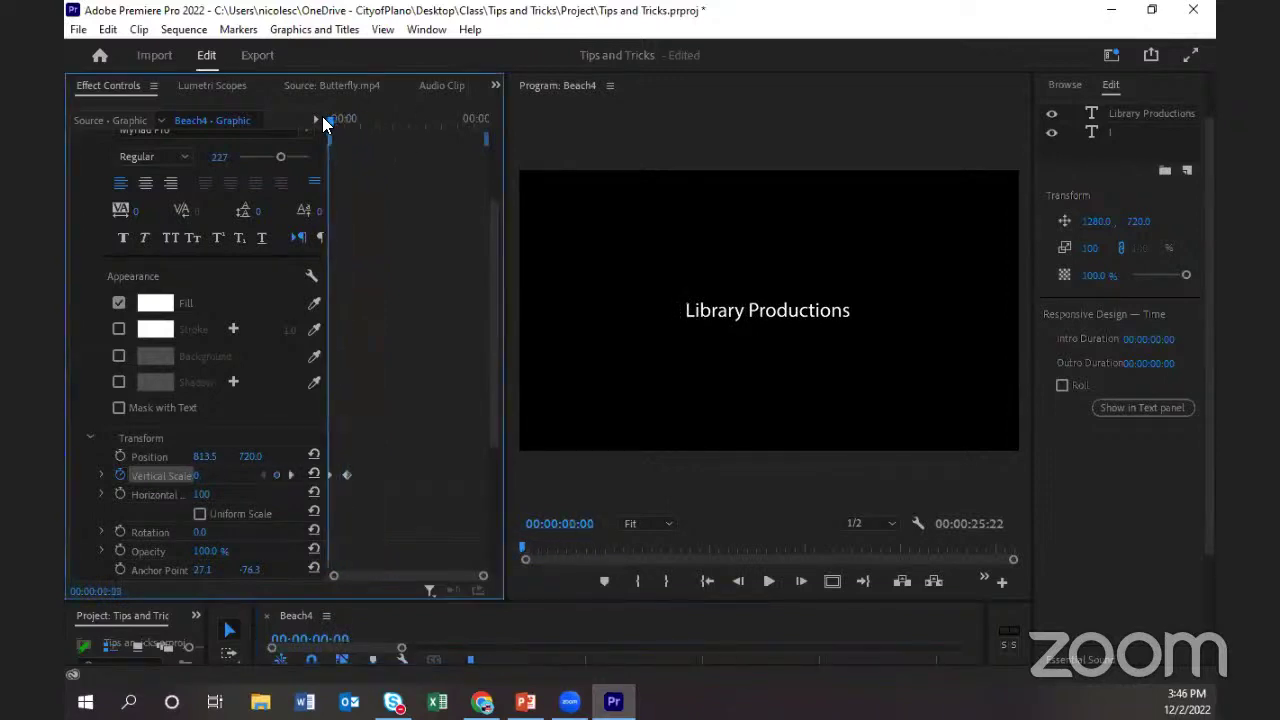
key("space")
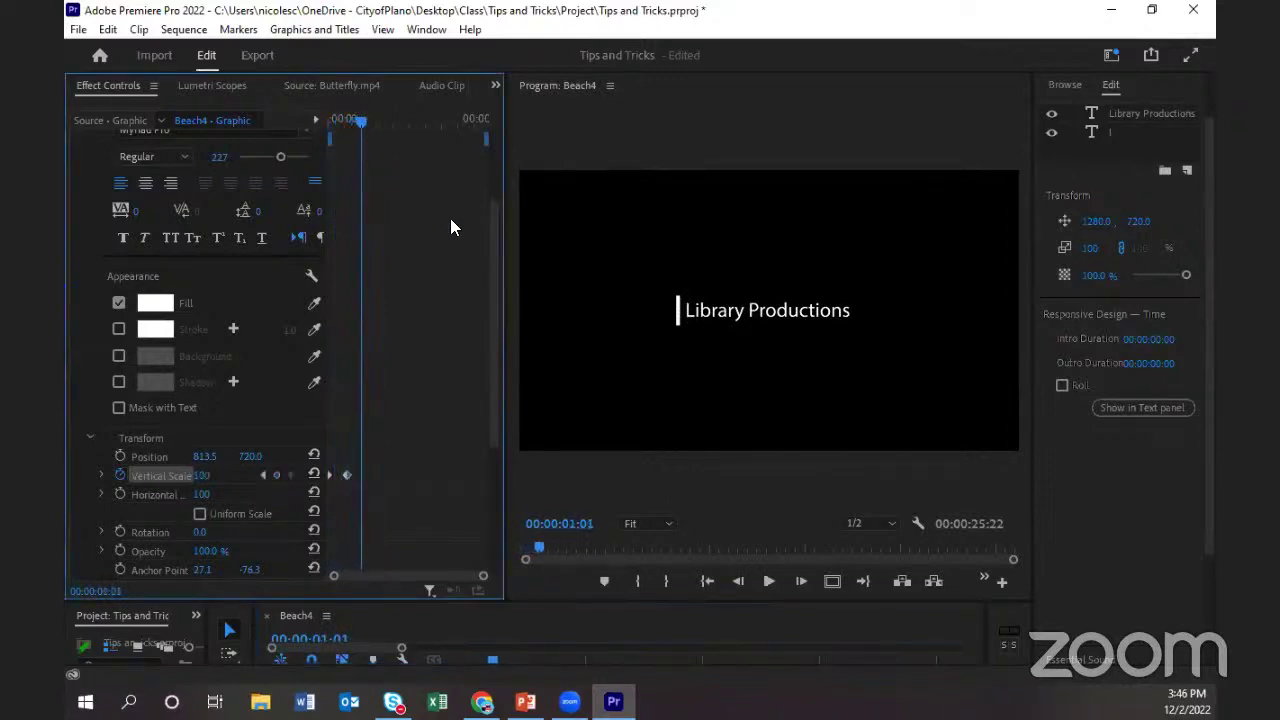
Return the playhead to the second Vertical Scale keyframe, select the "Library Productions" text and show its properties instead of those of the "I" text.
left_click(263, 475)
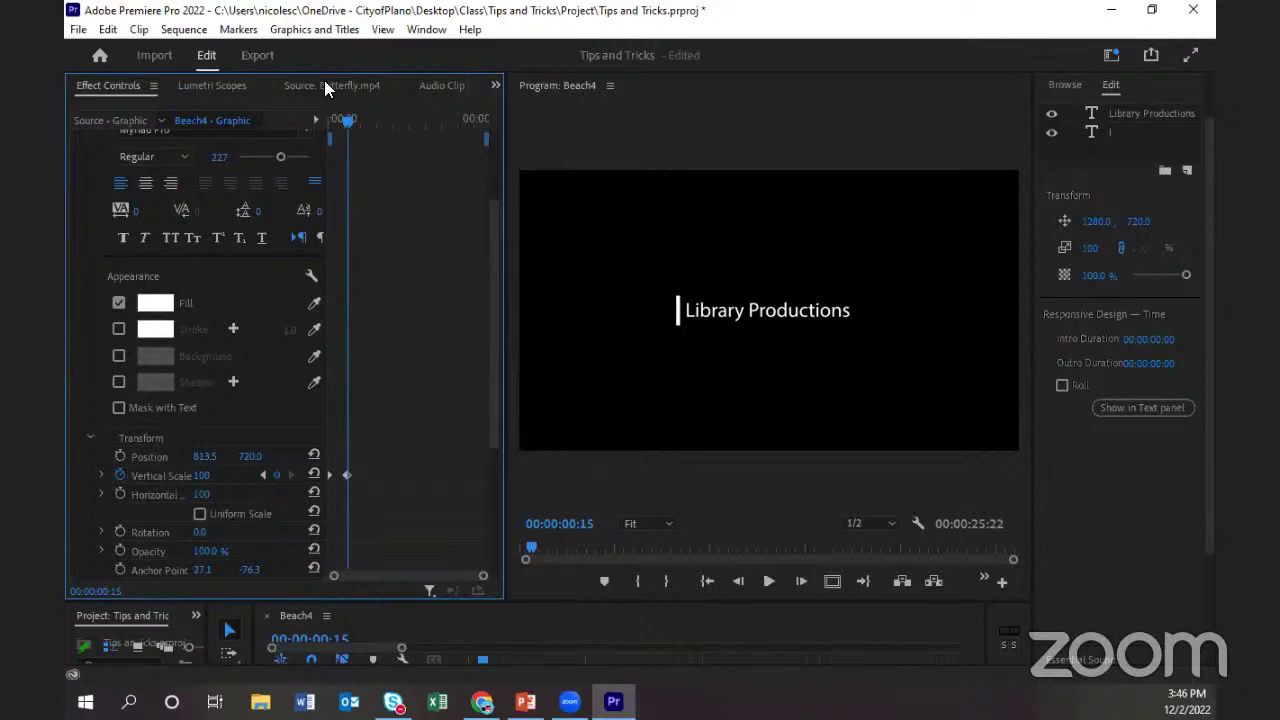
scroll(494, 248, "down", 1)
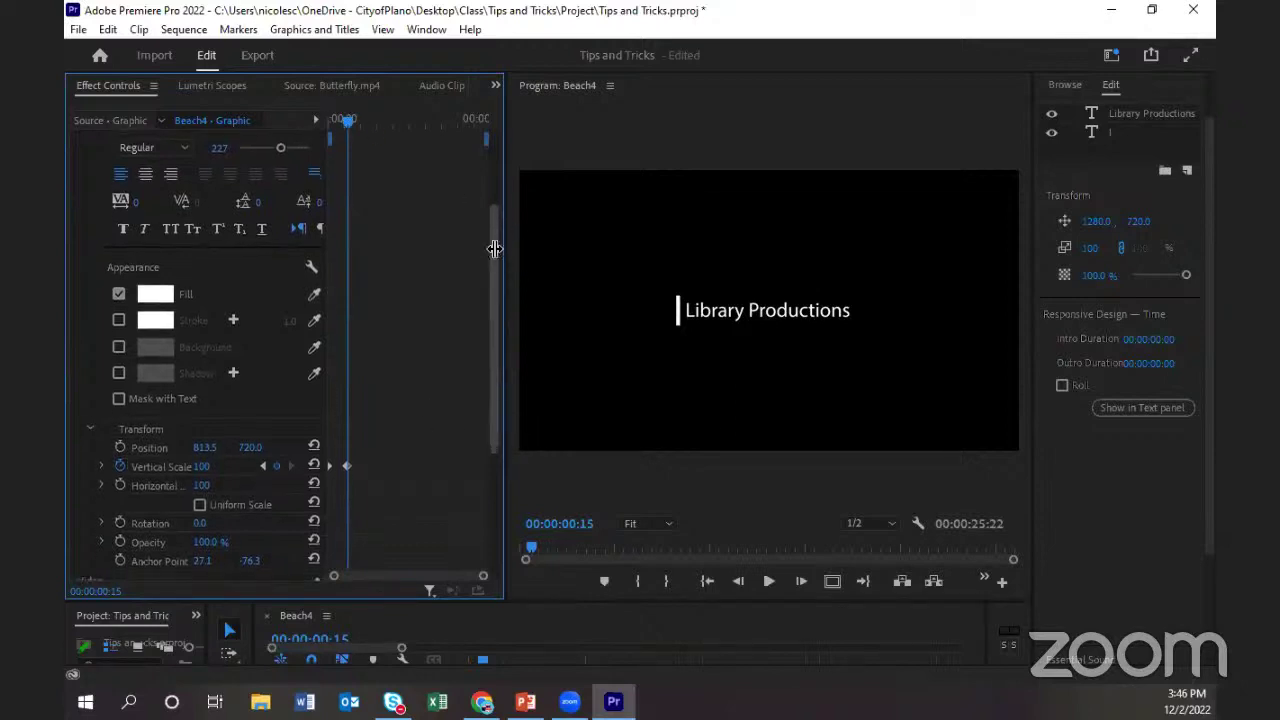
left_click(795, 328)
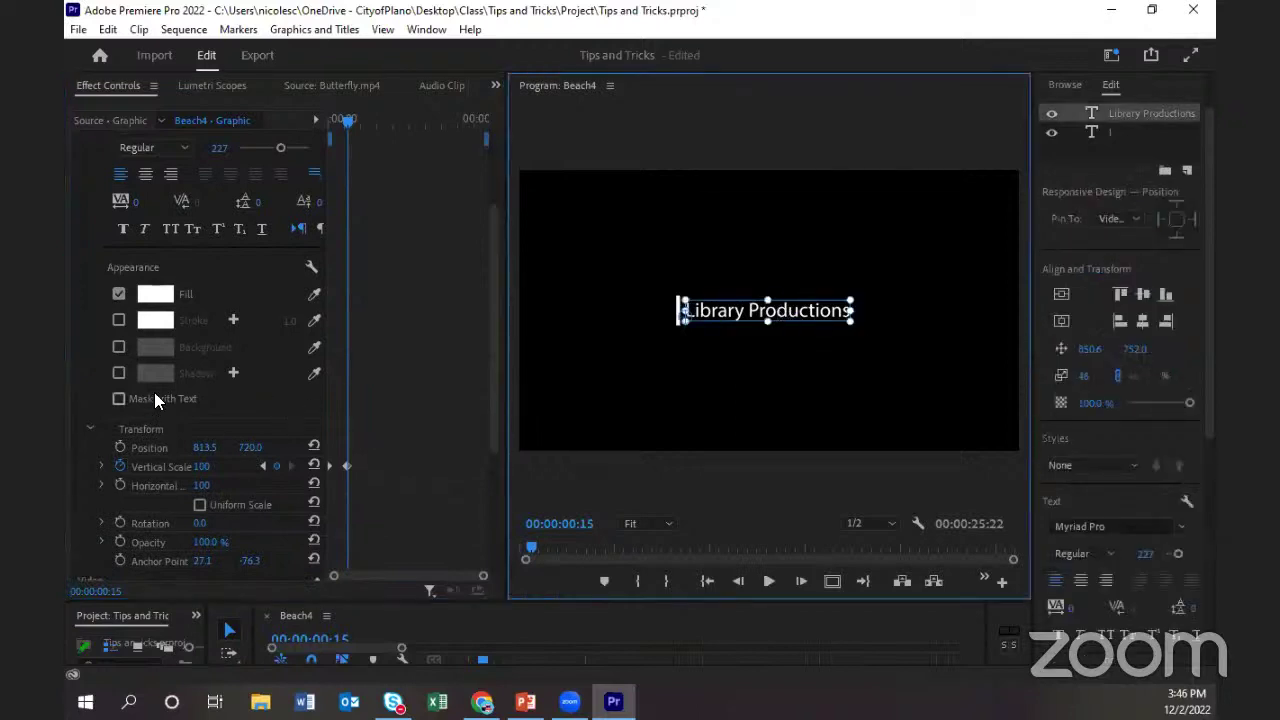
scroll(155, 400, "up", 3)
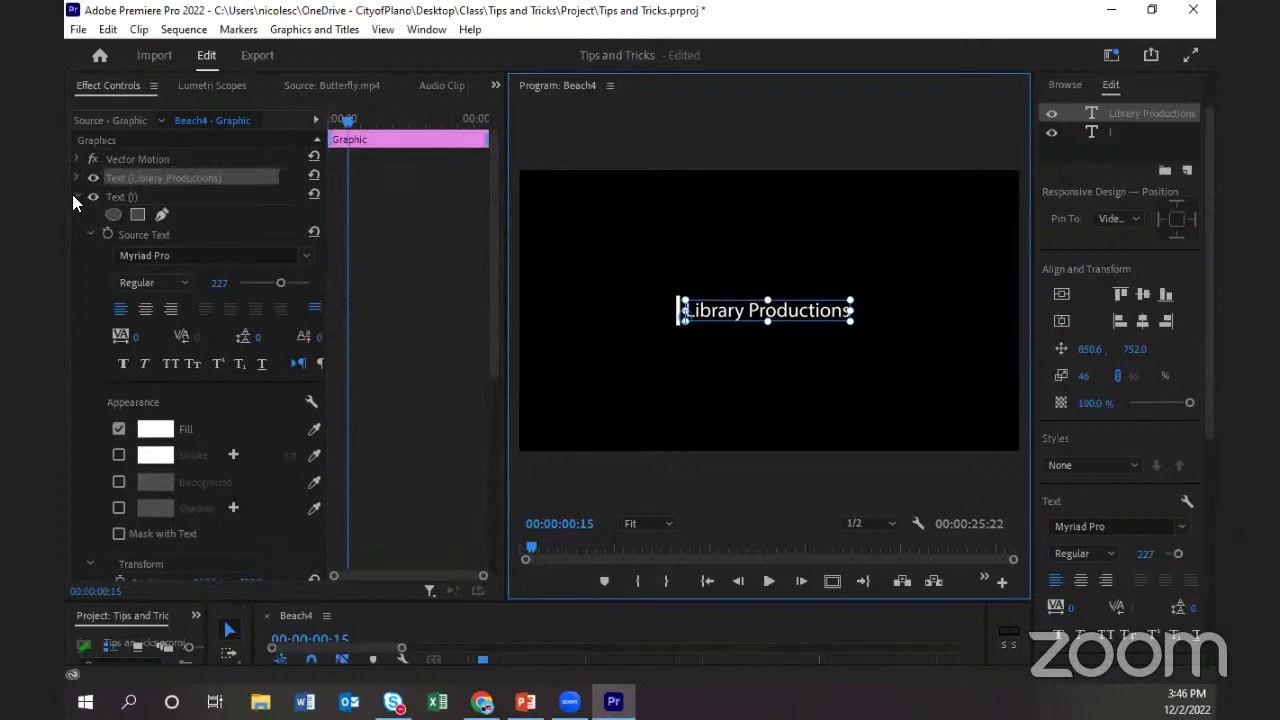
left_click(78, 195)
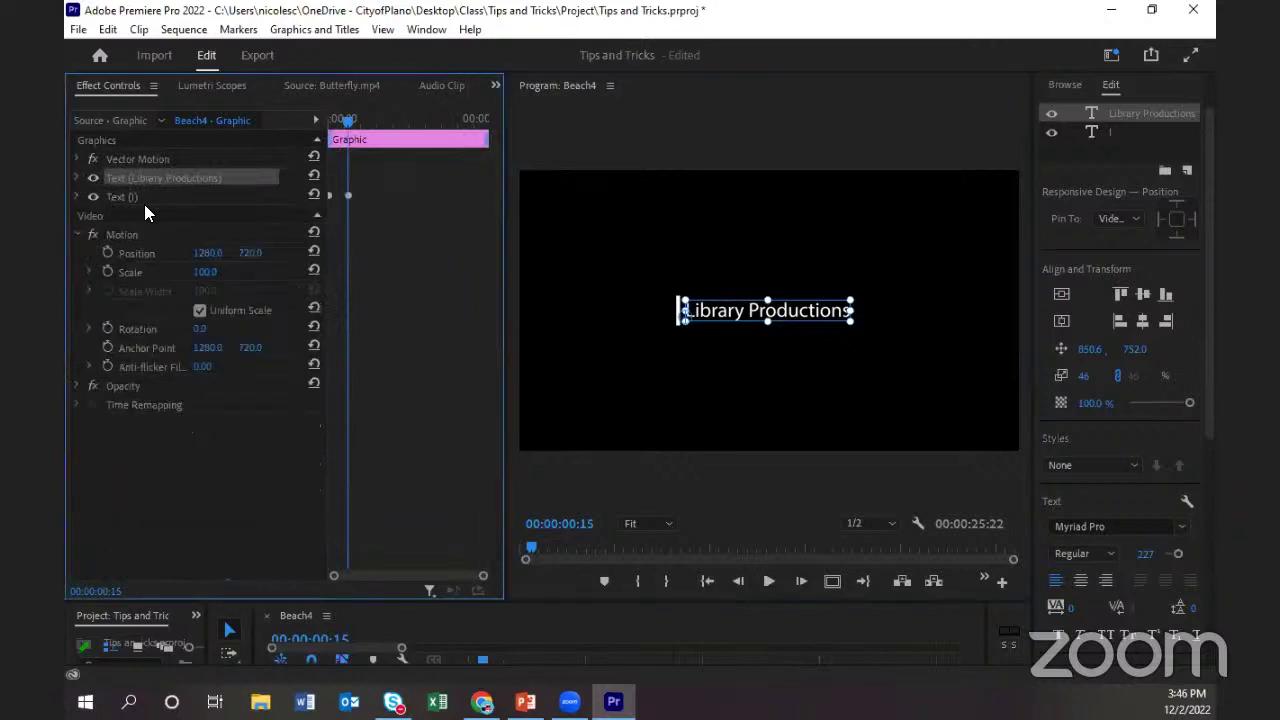
left_click(77, 178)
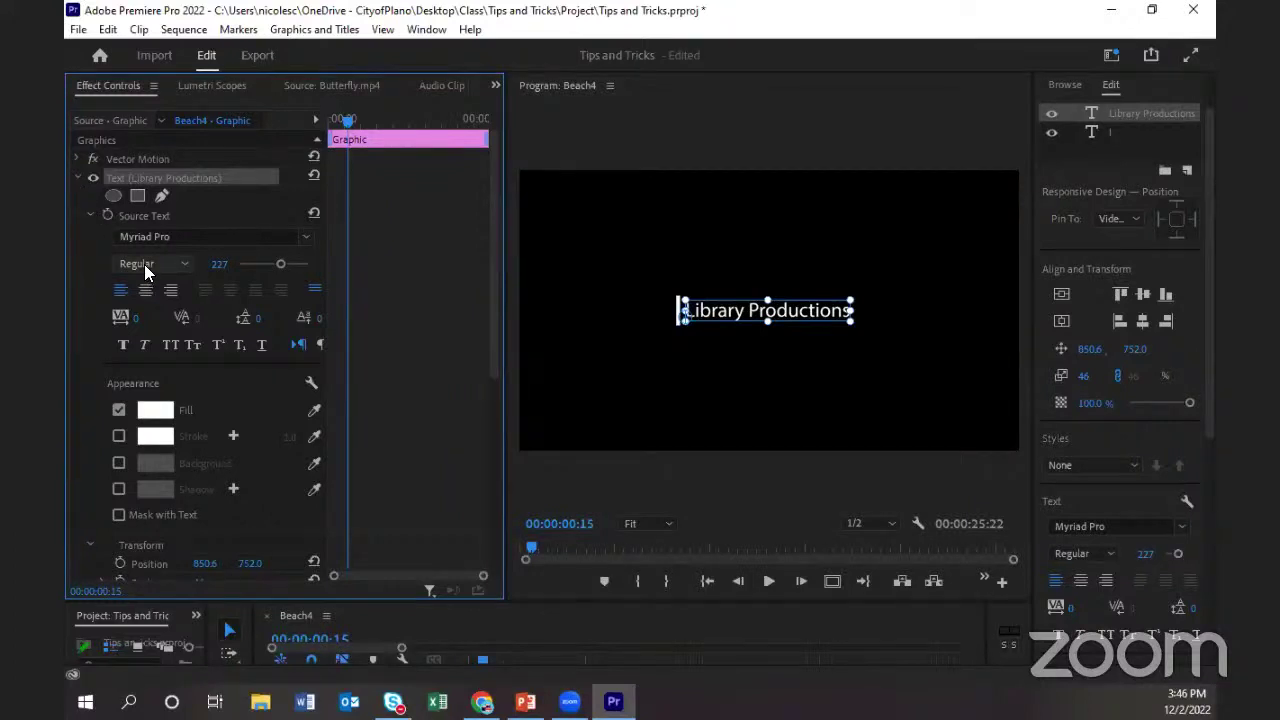
Add a rectangular mask to the "Library Productions" text and enlarge it to enclose the whole text, starting right beside the "I" line.
scroll(264, 262, "down", 4)
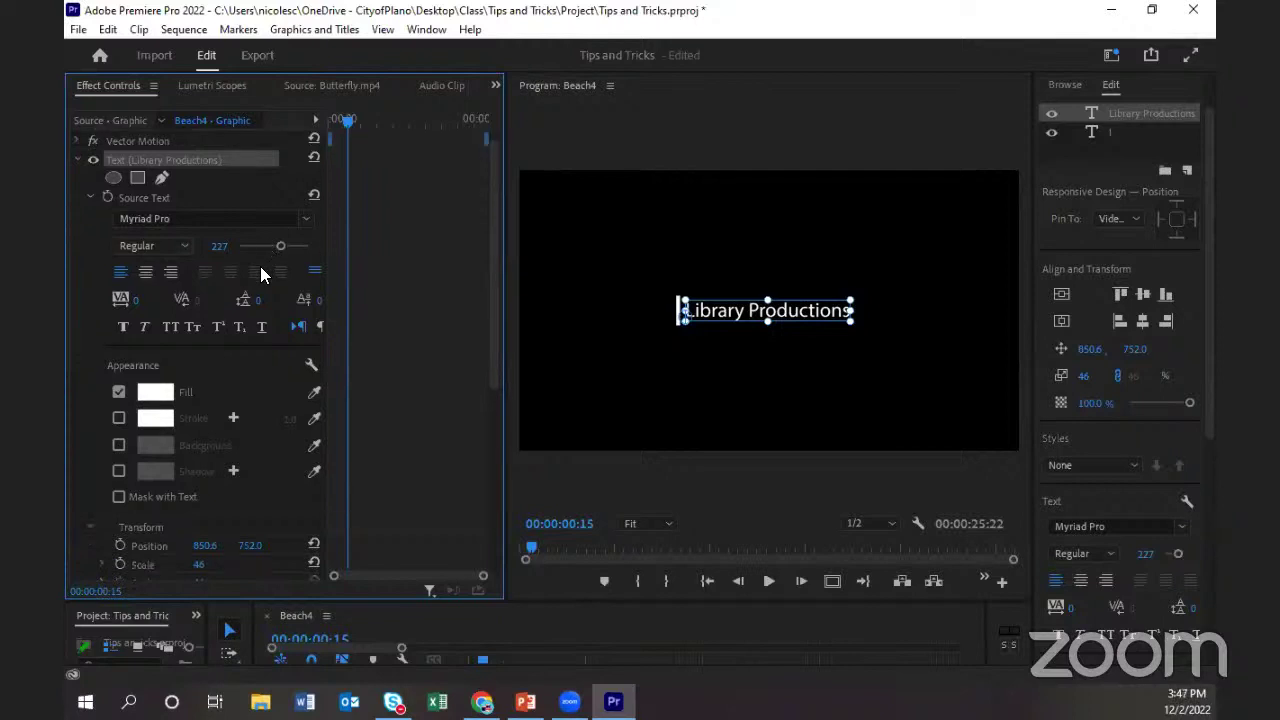
scroll(250, 306, "up", 4)
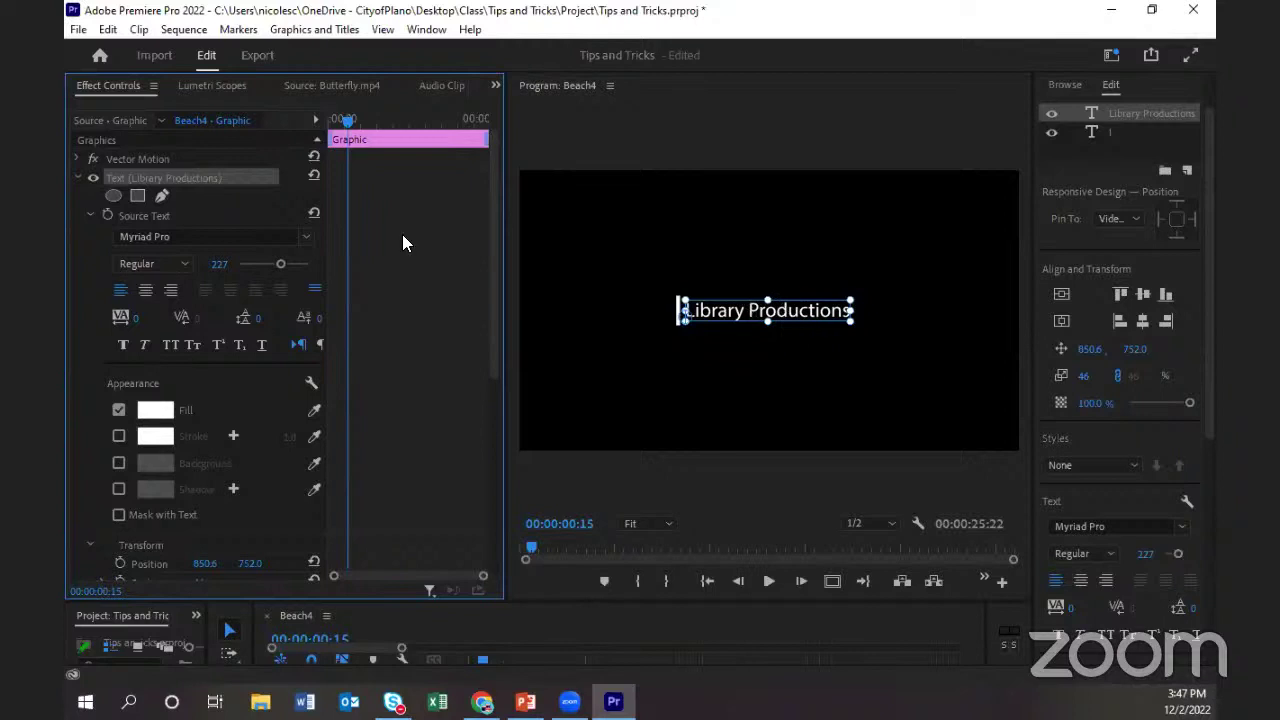
left_click(138, 196)
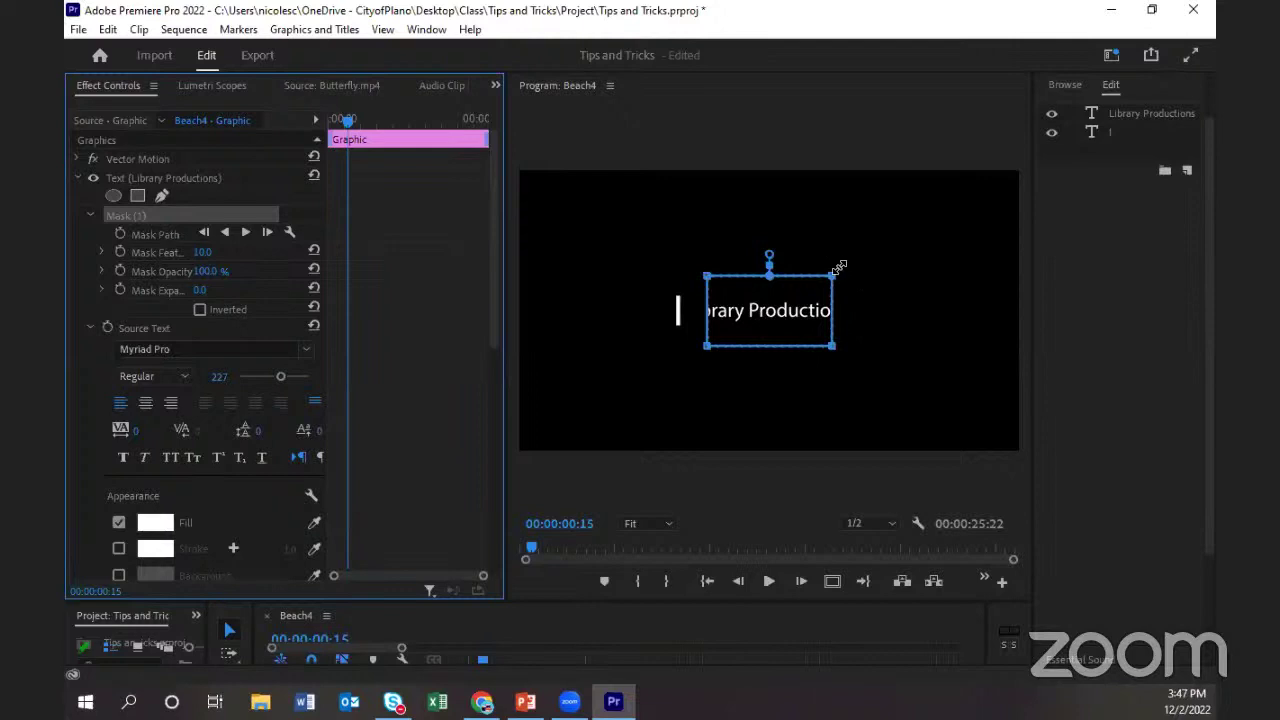
left_click_drag(841, 266, 856, 265)
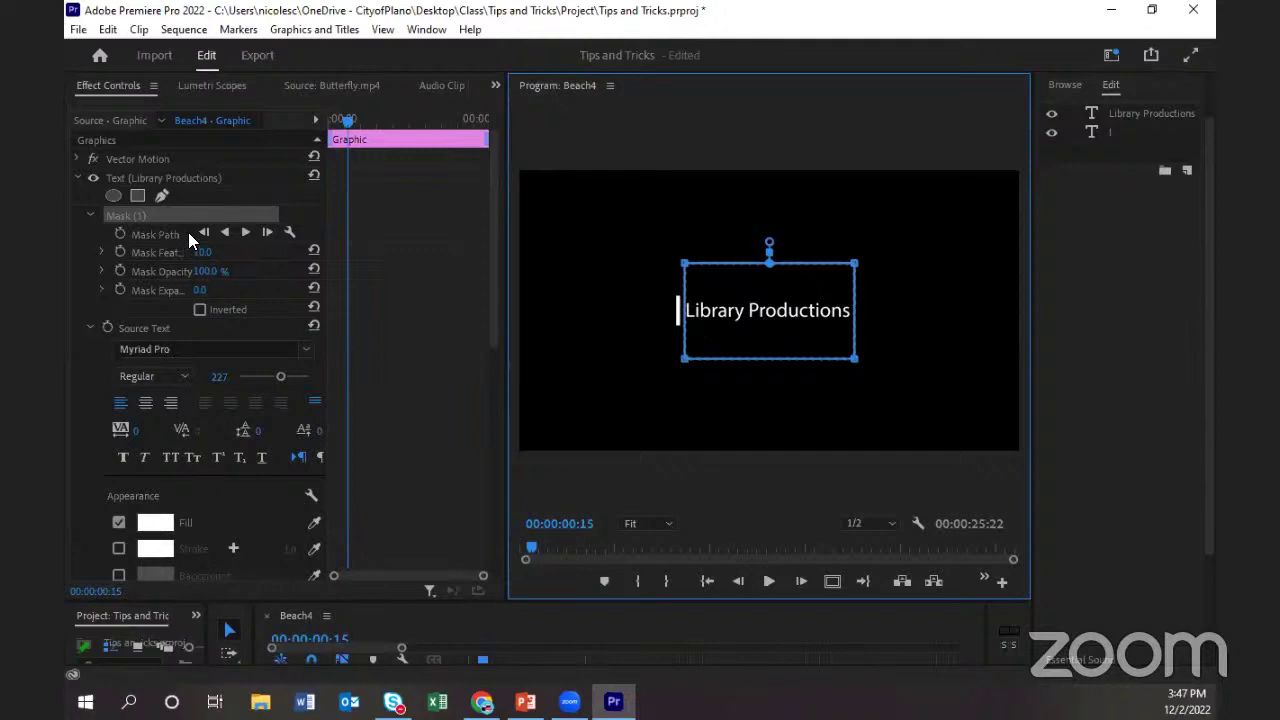
Turn on Position keyframing for the "Library Productions" text at 00:00:00:15.
scroll(169, 231, "down", 1)
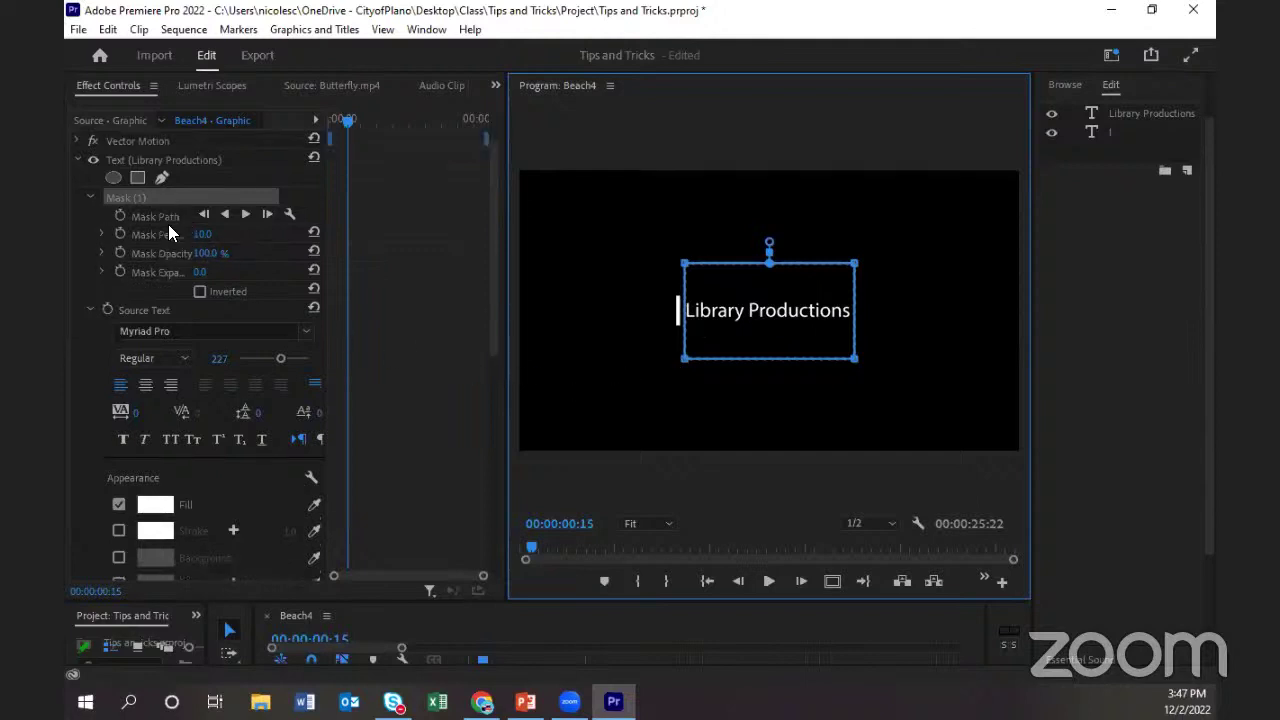
scroll(168, 226, "down", 10)
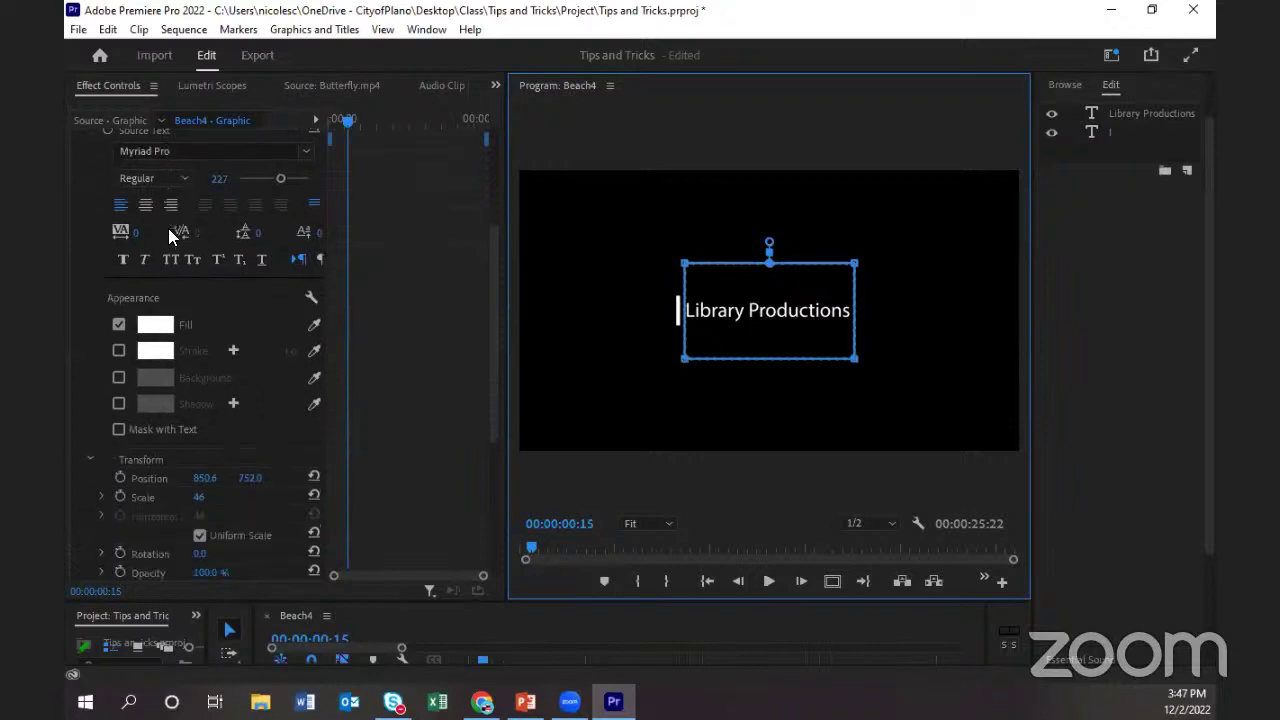
scroll(168, 228, "down", 4)
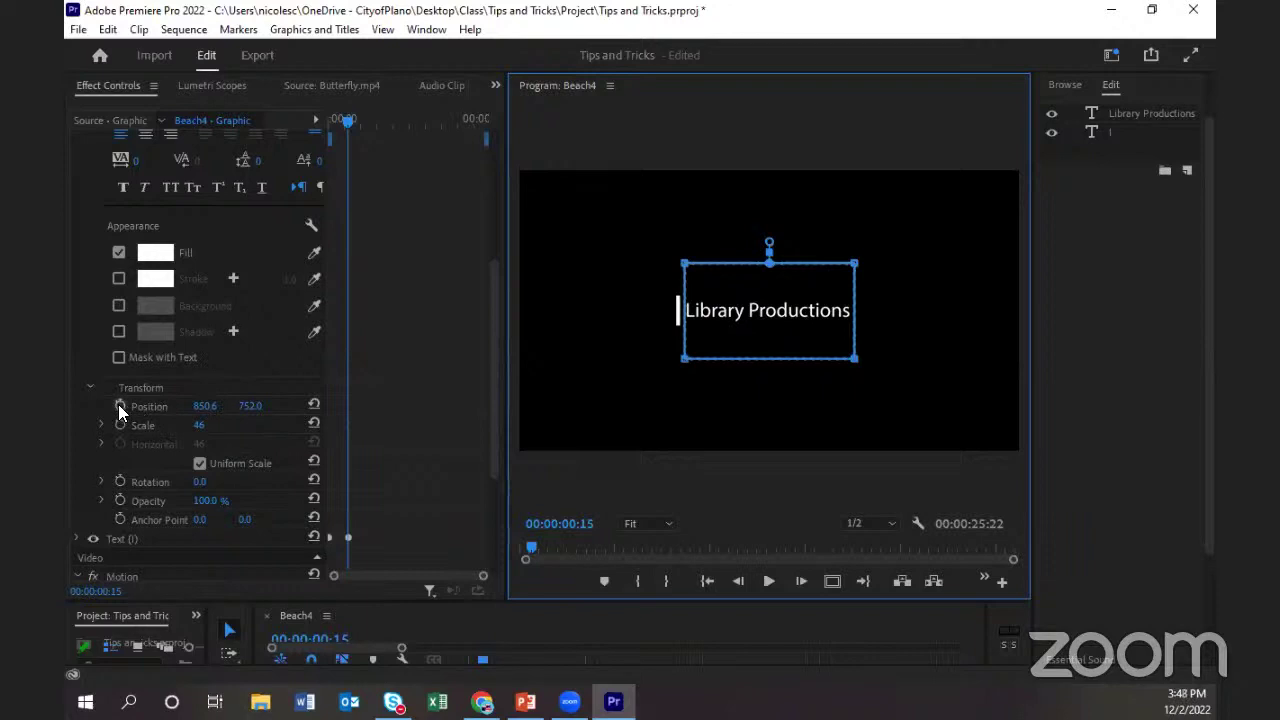
left_click(119, 405)
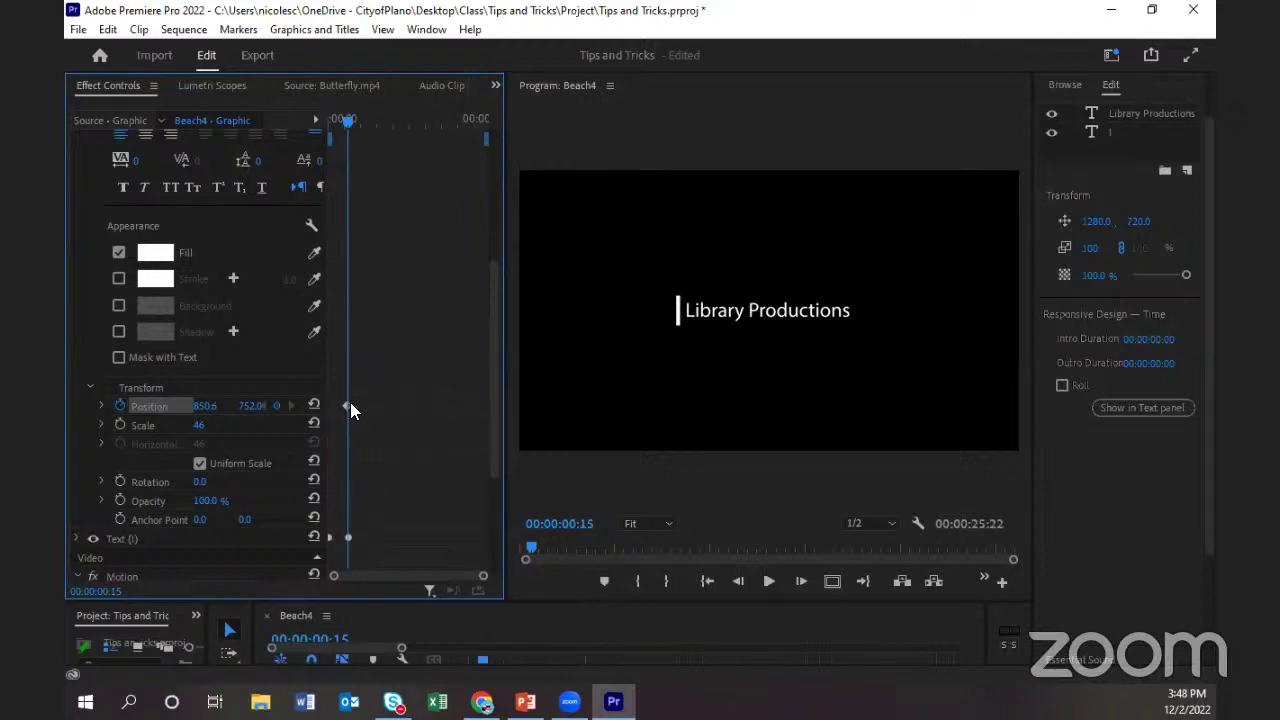
Advance the playhead to 00:00:01:11 and add a second Position keyframe for the "Library Productions" text.
key("Right")
key("Right")
key("Right")
key("Right")
key("Right")
key("Right")
key("Right")
key("Right")
key("Right")
key("Right")
key("Right")
key("Right")
key("Right")
key("Right")
key("Right")
key("Right")
key("Right")
key("Right")
key("Right")
key("Right")
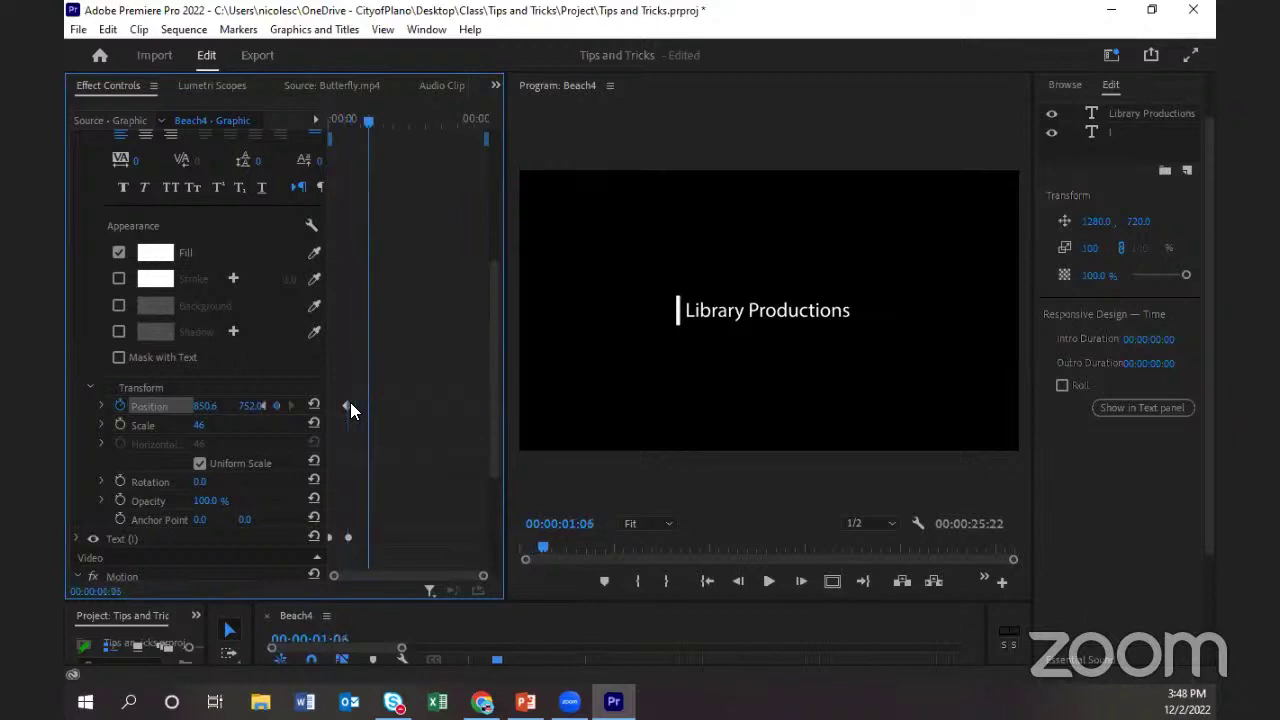
key("Right")
key("Right")
key("Right")
key("Right")
key("Right")
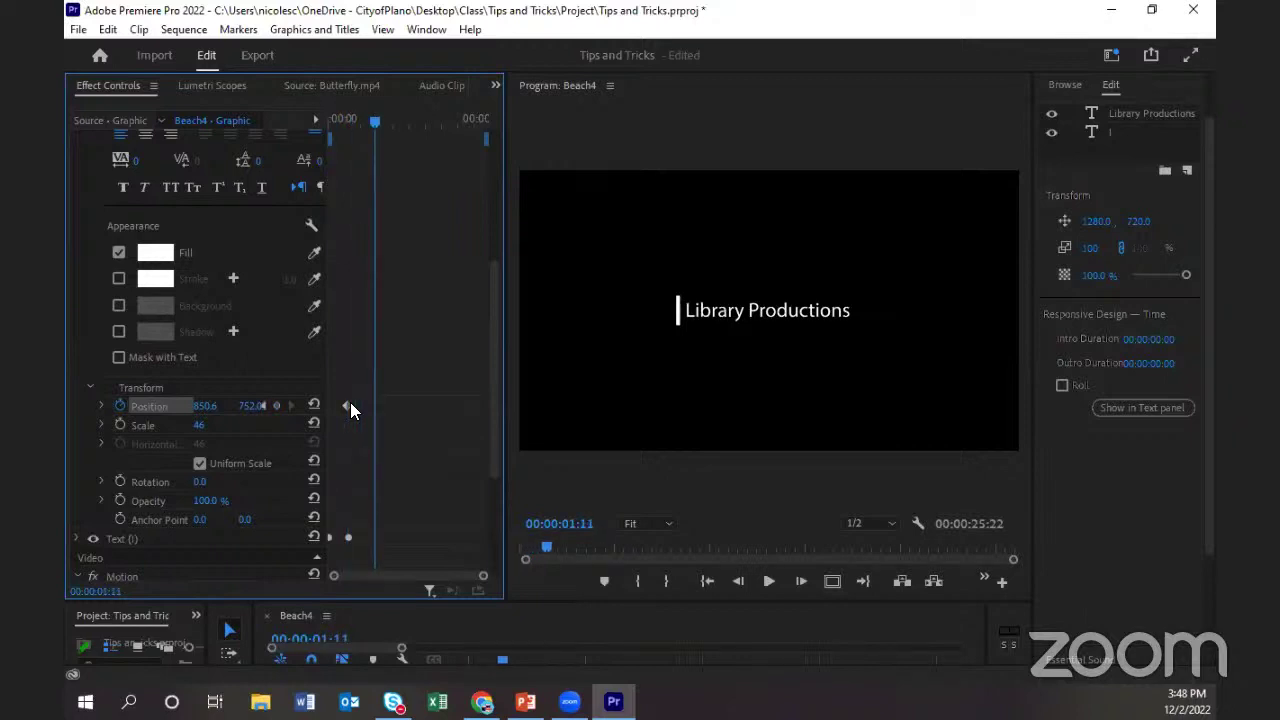
left_click(280, 405)
Lower the text's horizontal Position at 00:00:01:11 to about -8.4, sliding it out of its mask behind the "I" line.
left_click(205, 405)
left_click(214, 405)
left_click_drag(205, 406, 0, 406)
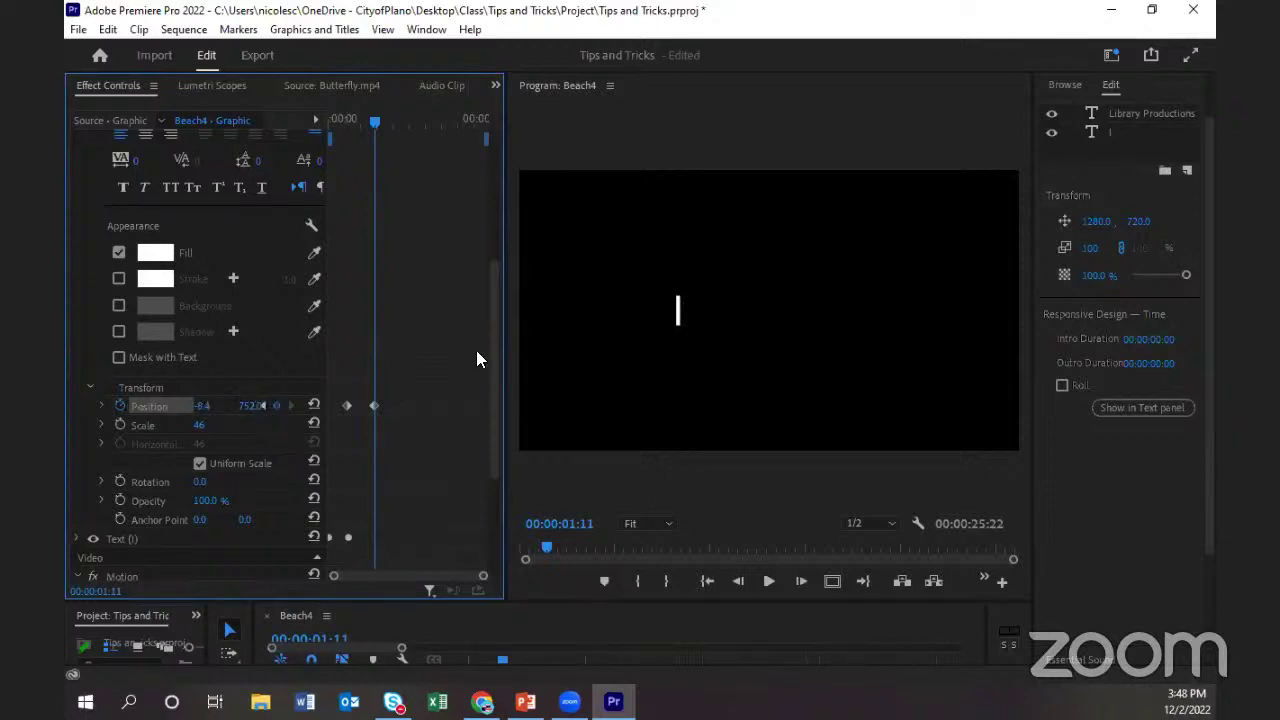
Step between the two Position keyframes and play the title from the start of the sequence to review the sliding text.
left_click_drag(505, 357, 554, 358)
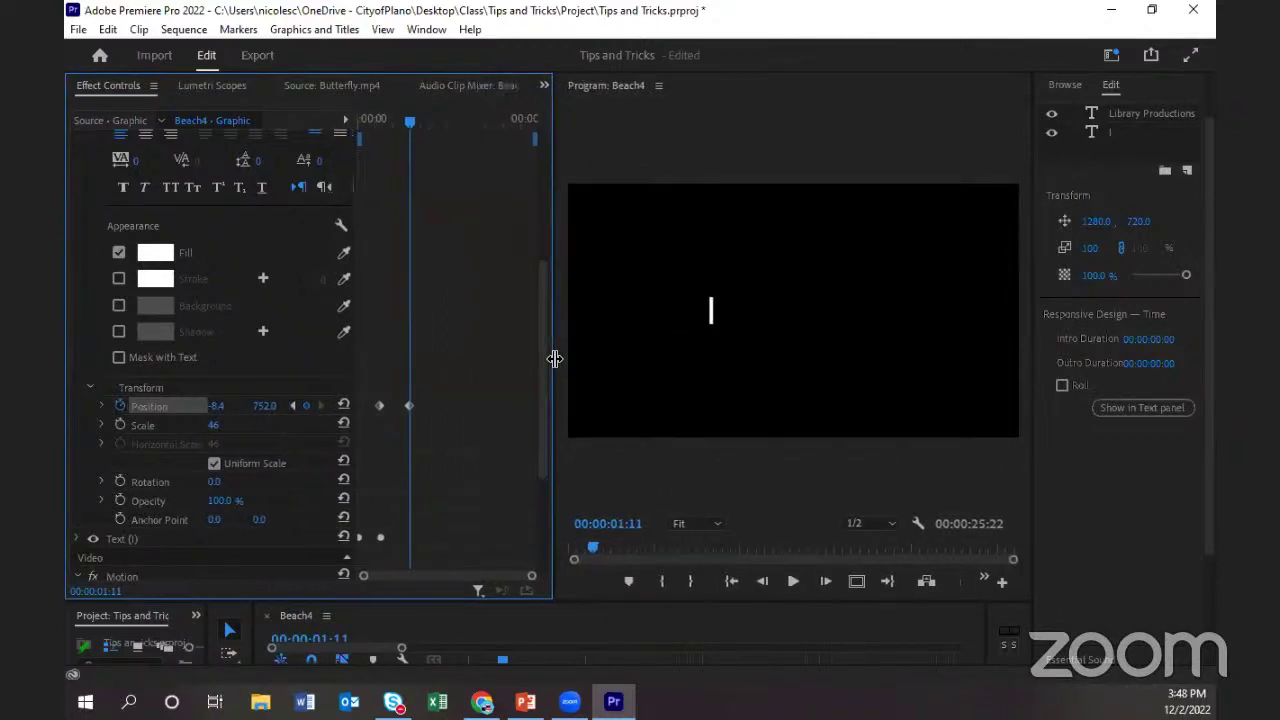
left_click(292, 406)
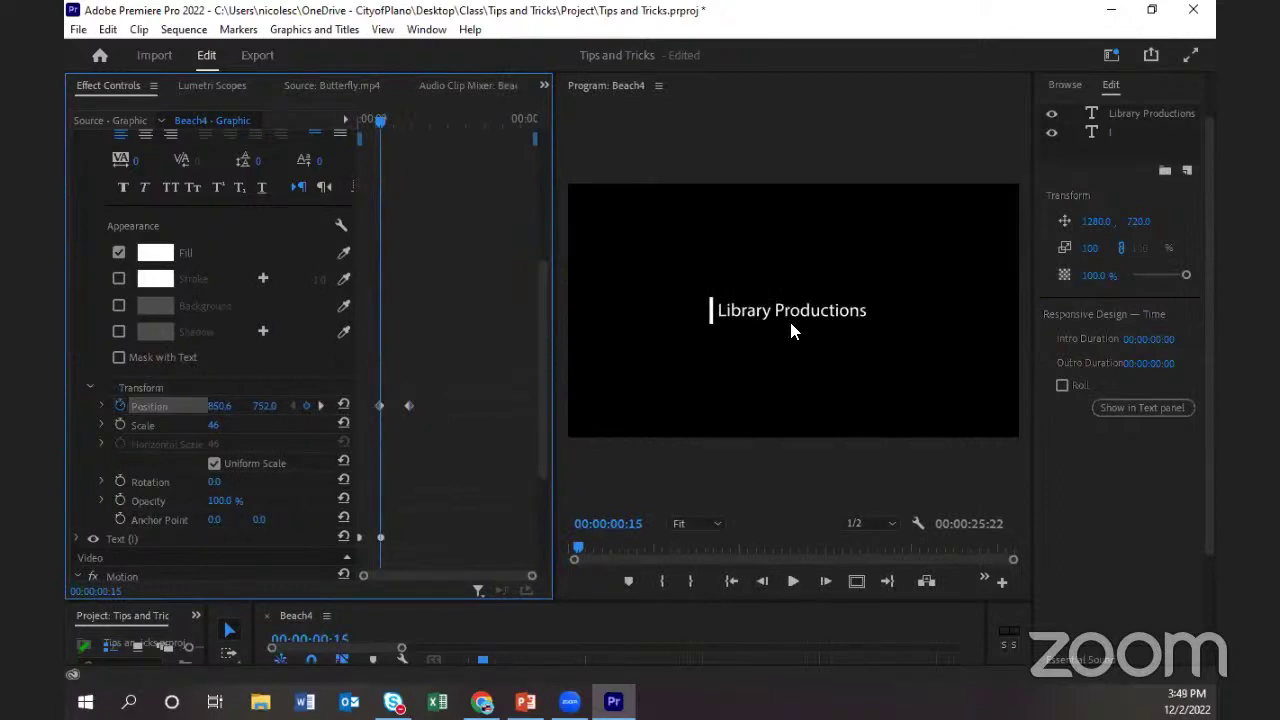
left_click(318, 405)
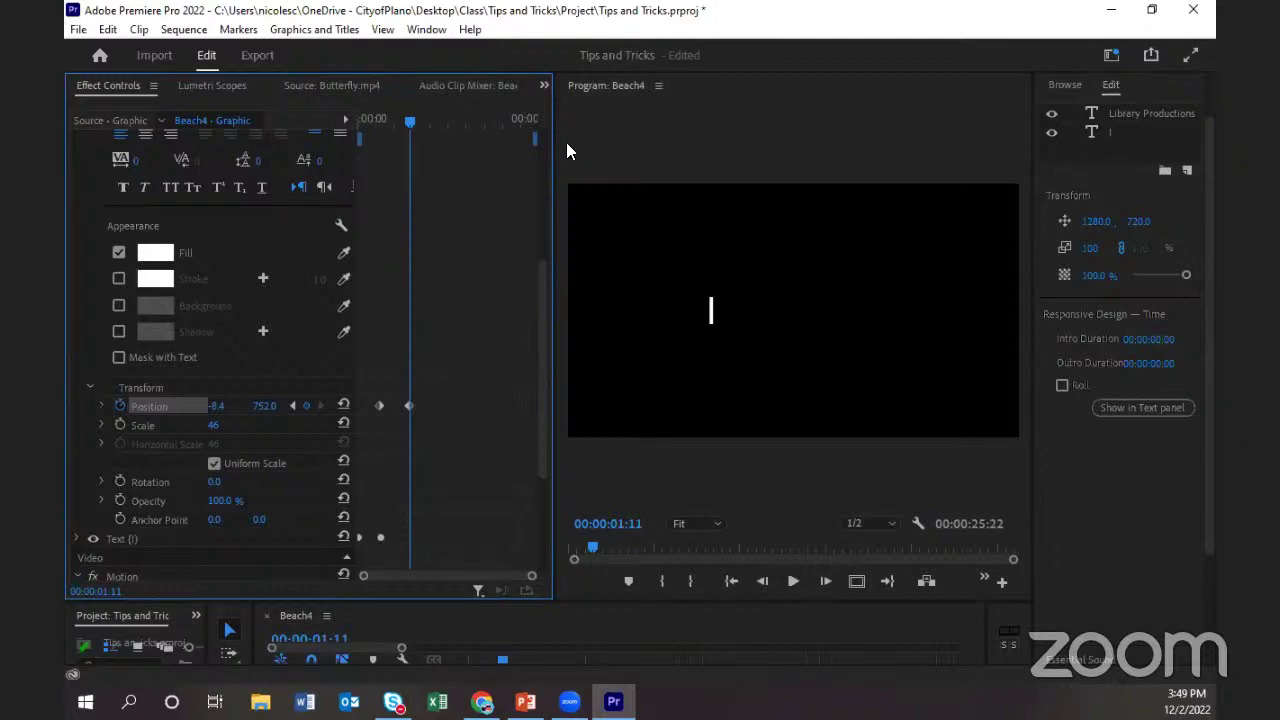
left_click_drag(410, 120, 360, 120)
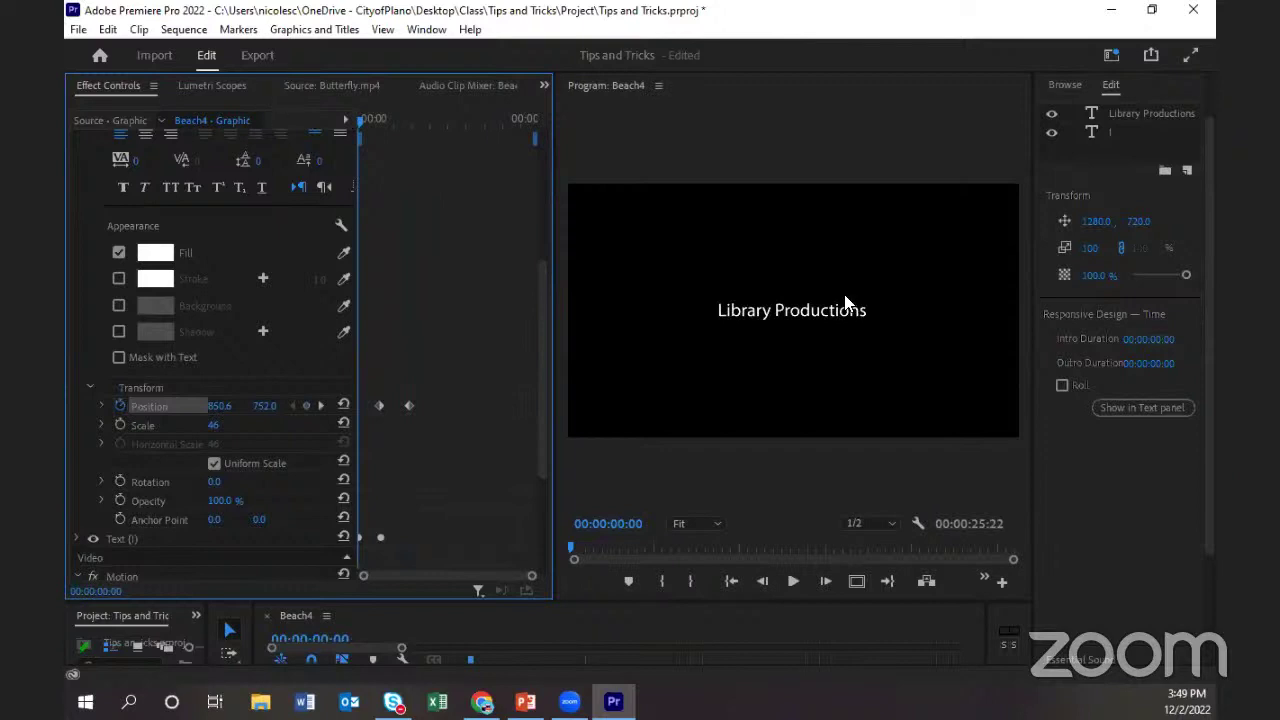
key("space")
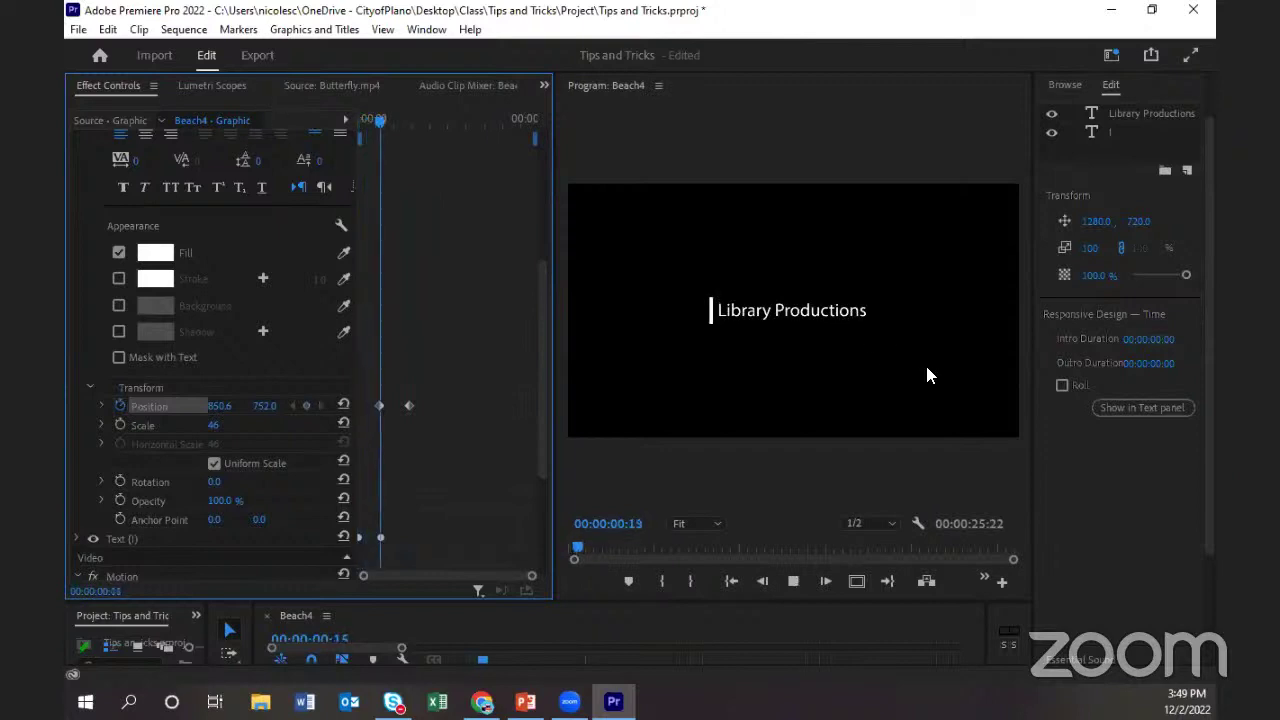
key("space")
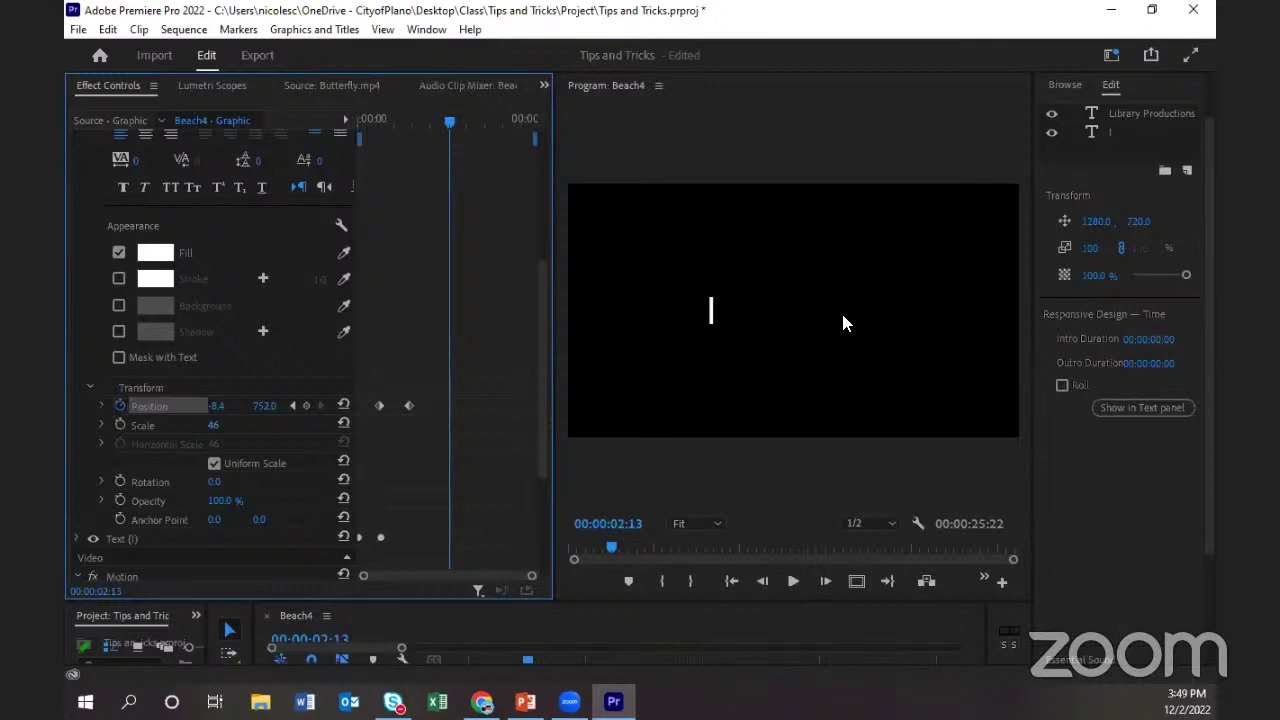
Enlarge the timeline area, show a longer span of the sequence and place the playhead at 00:00:28:14, past the Butterfly clip.
left_click_drag(594, 603, 574, 420)
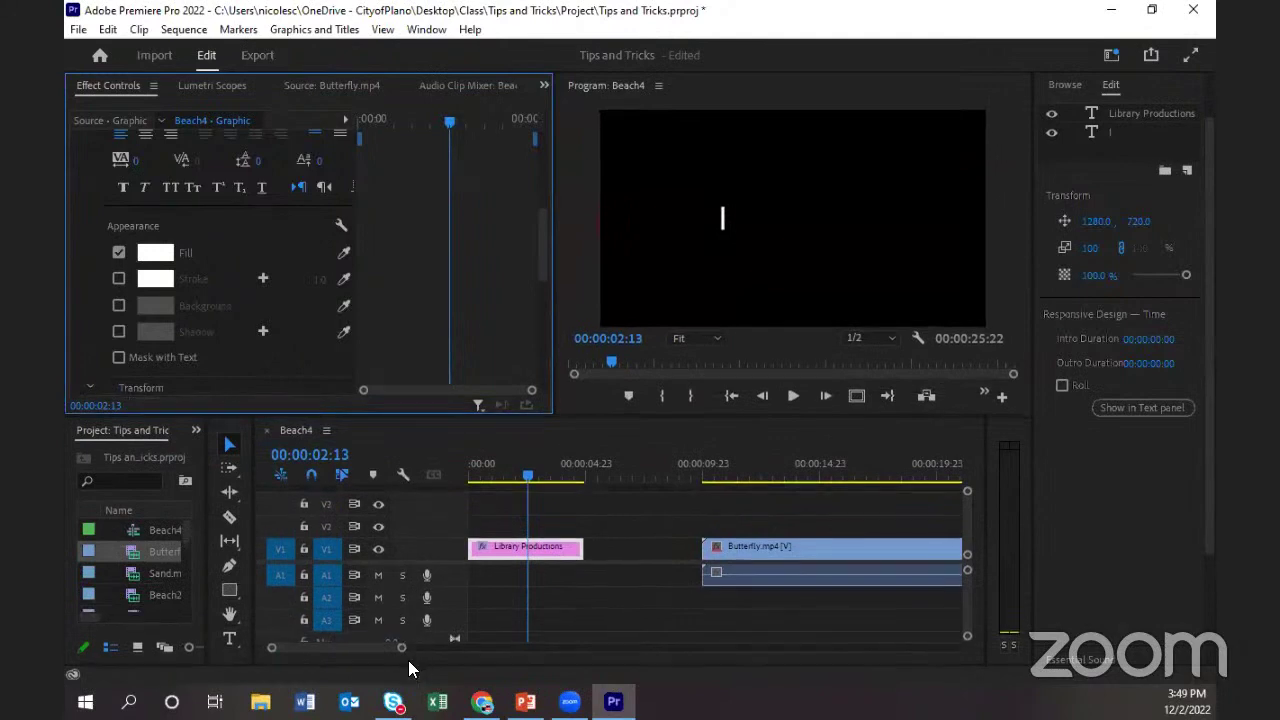
left_click_drag(401, 647, 518, 648)
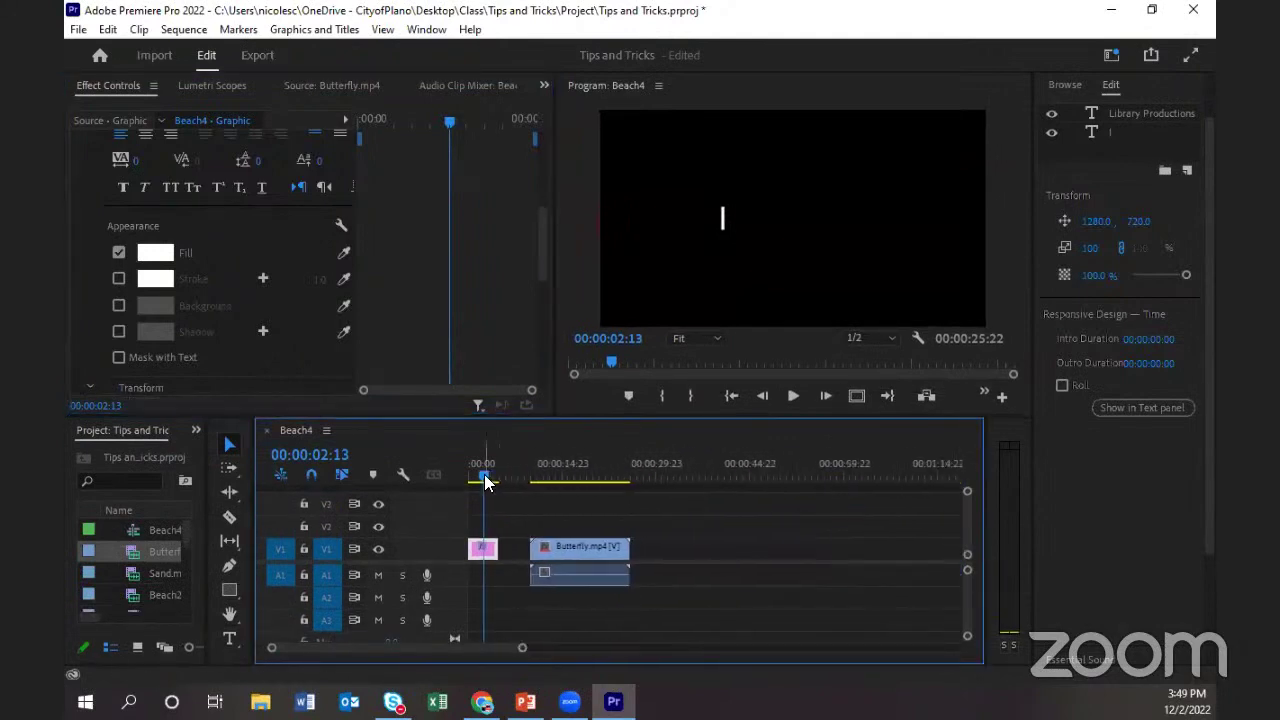
left_click_drag(484, 480, 660, 490)
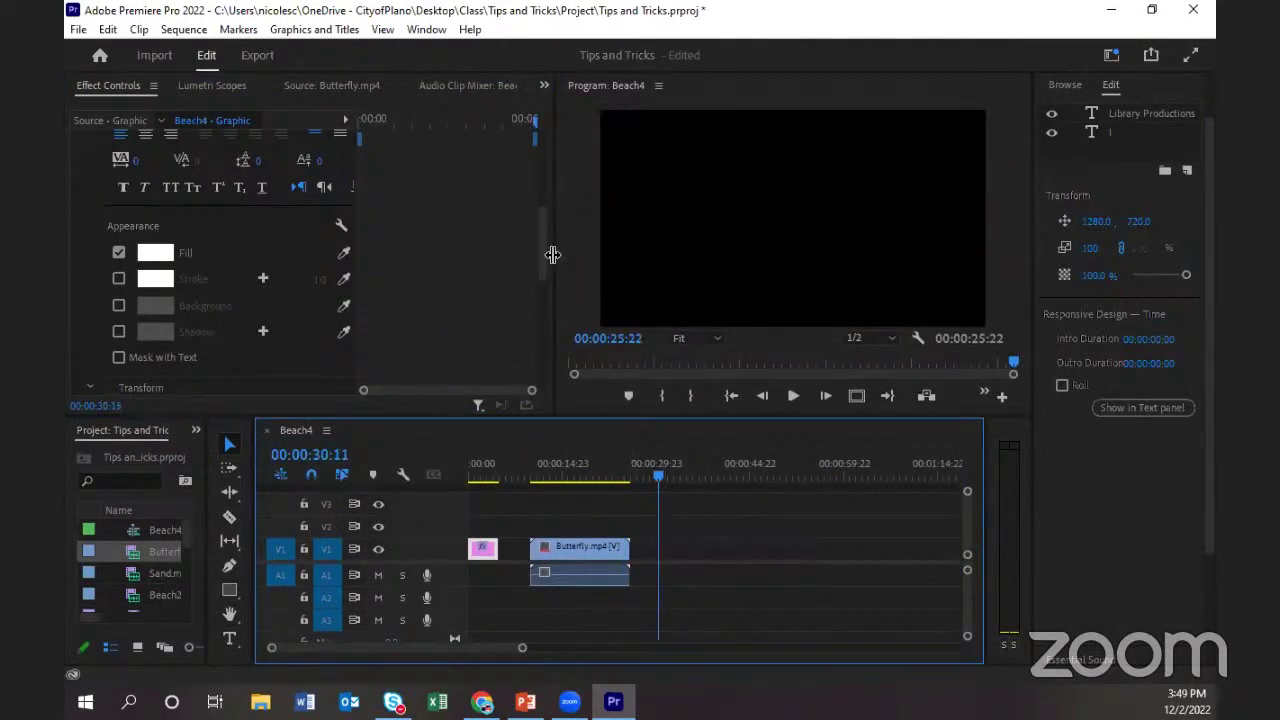
left_click_drag(553, 256, 433, 267)
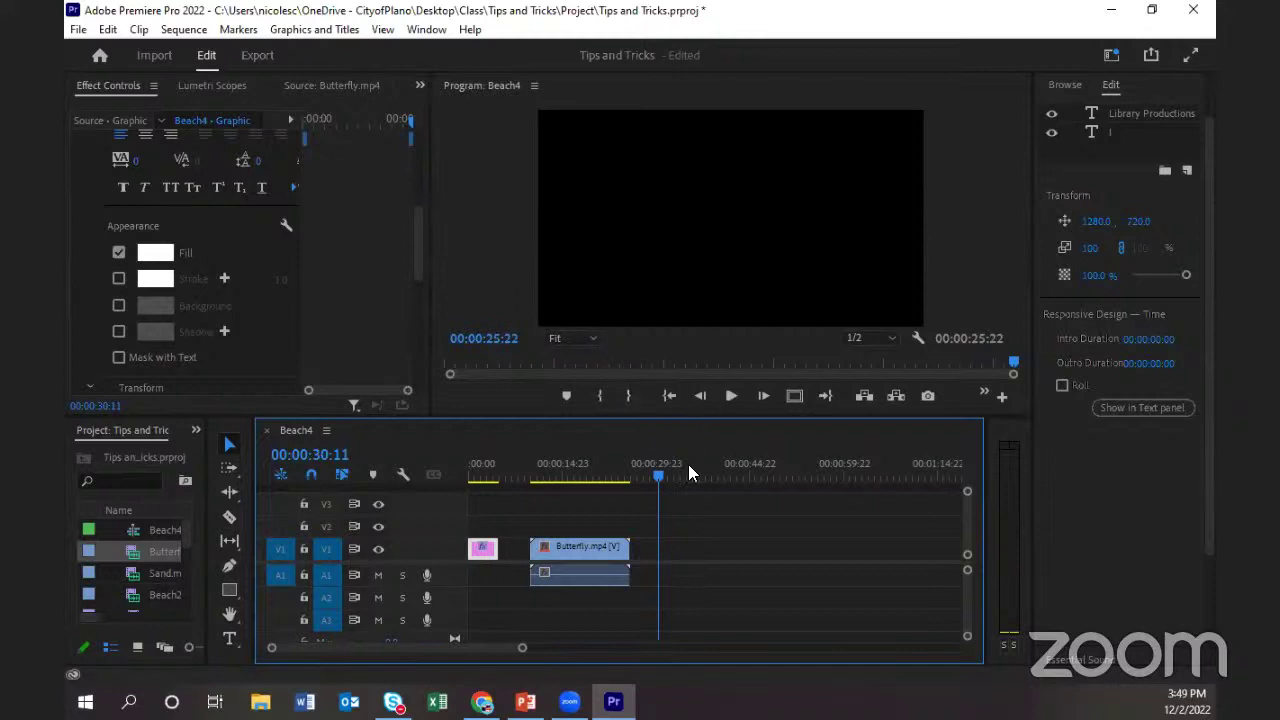
mouse_move(655, 475)
left_mouse_down()
mouse_move(623, 480)
mouse_move(646, 480)
left_mouse_up()
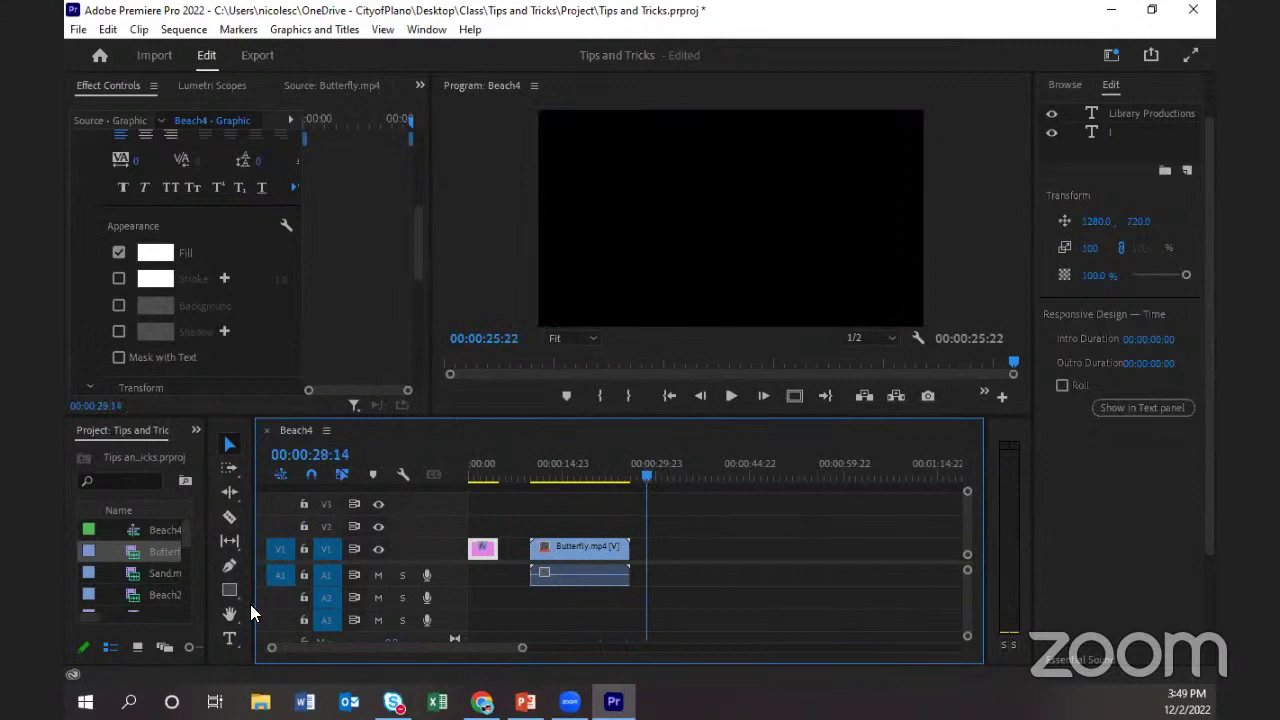
Create a text graphic at 00:00:28:14 reading "Directed by" with "Name" on the line below, and centre-align its lines.
key("t")
left_click(671, 158)
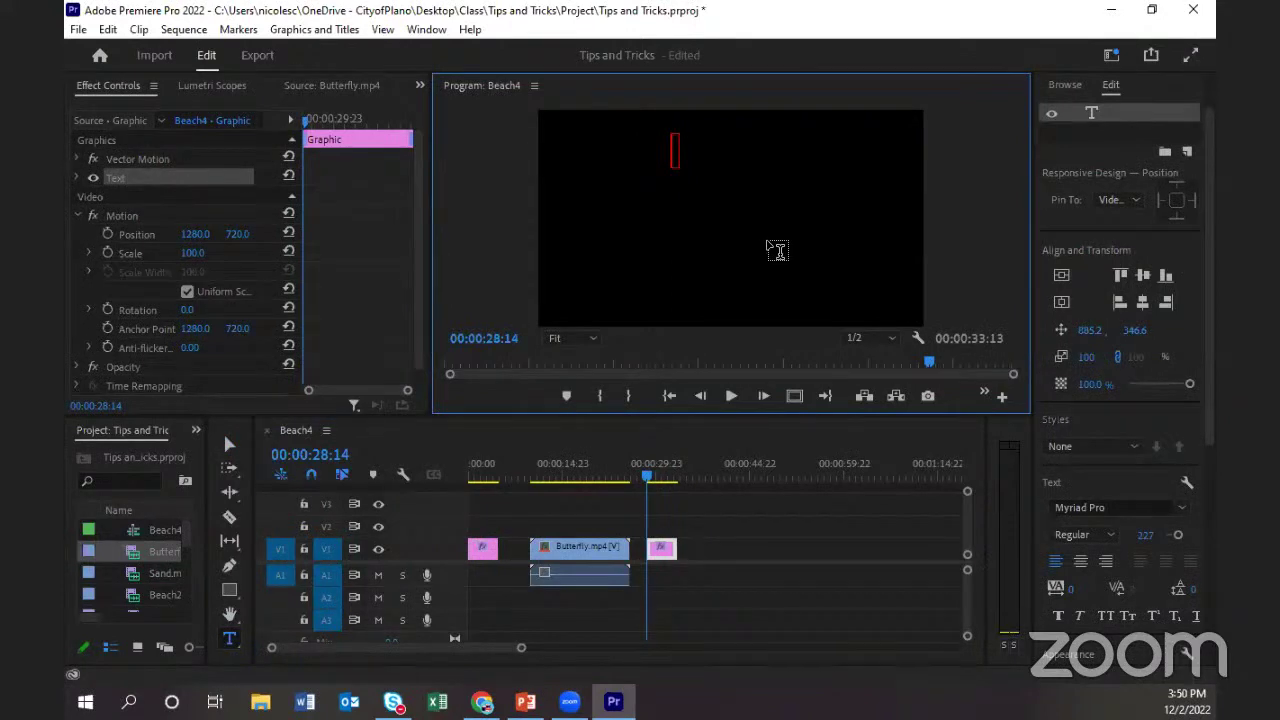
type("Directed by")
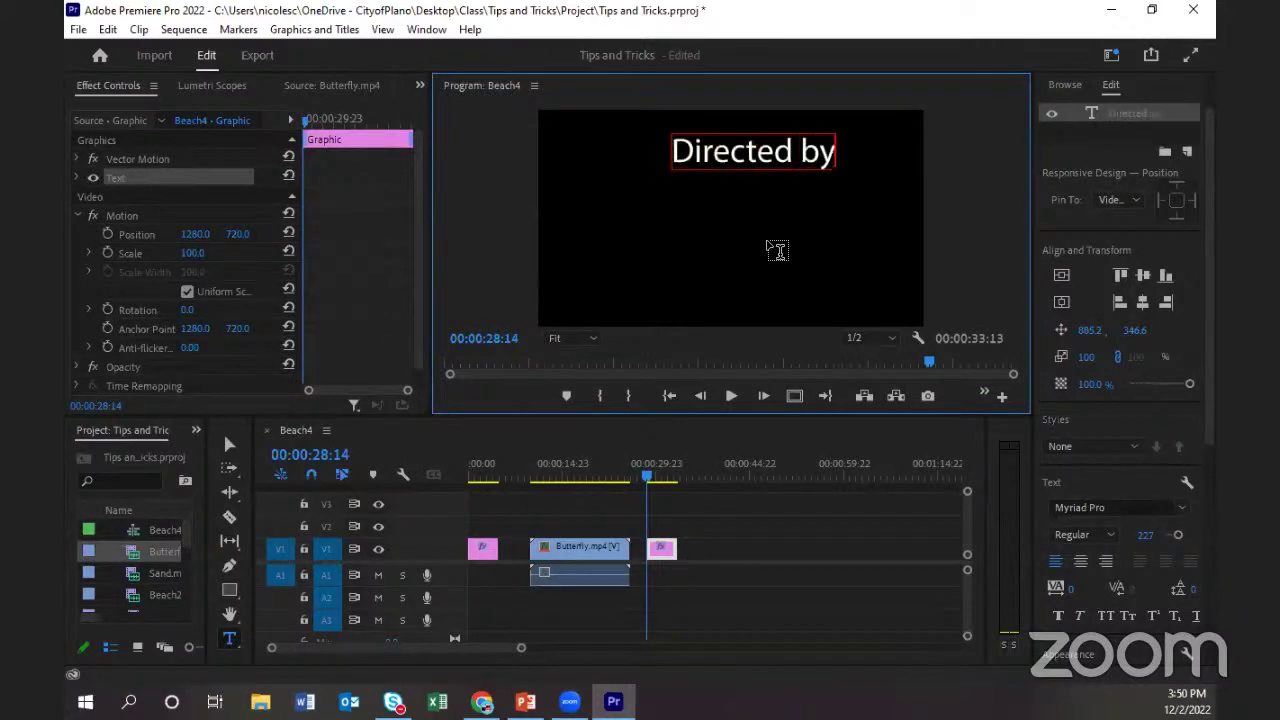
key("Return")
type("NA")
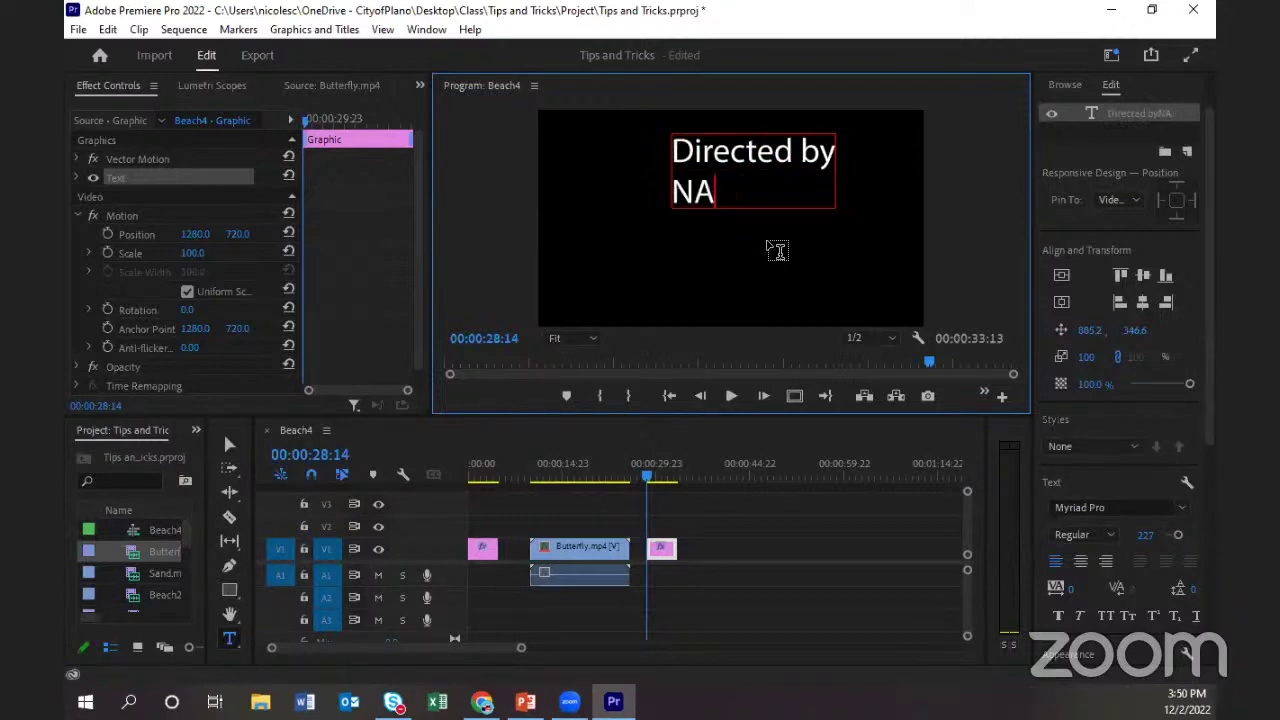
key("BackSpace")
type("ame")
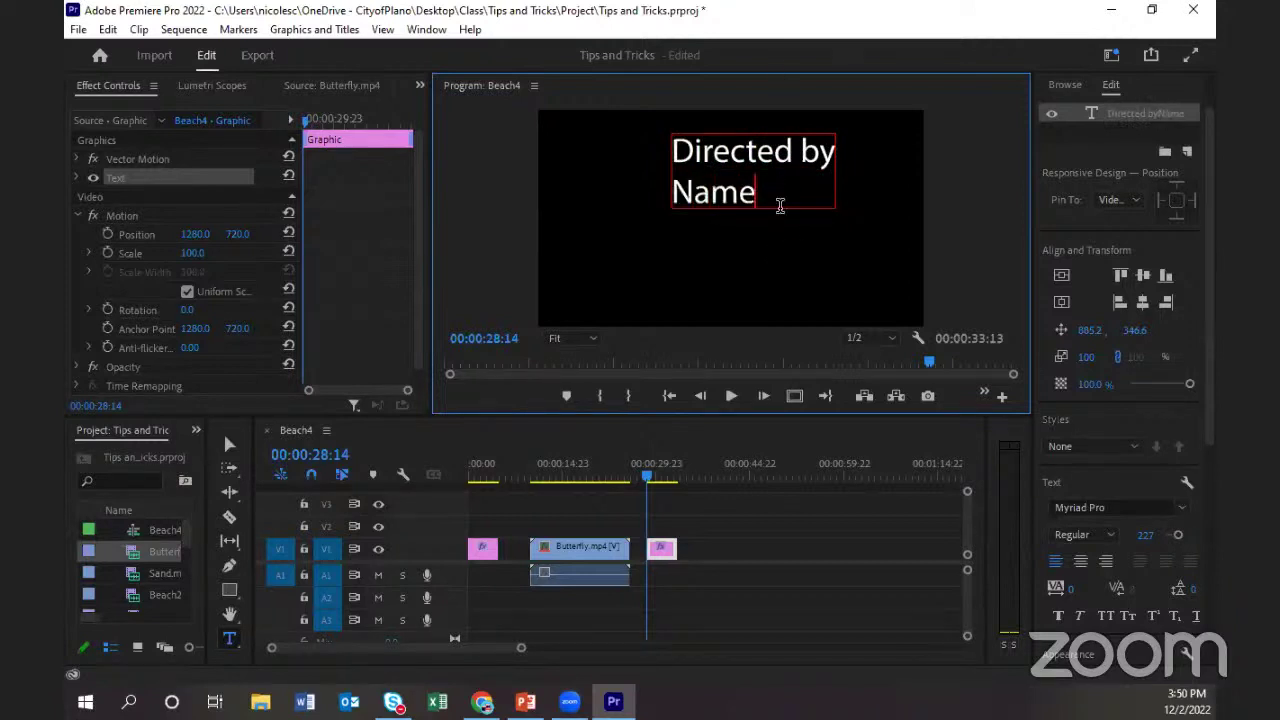
left_click(1081, 562)
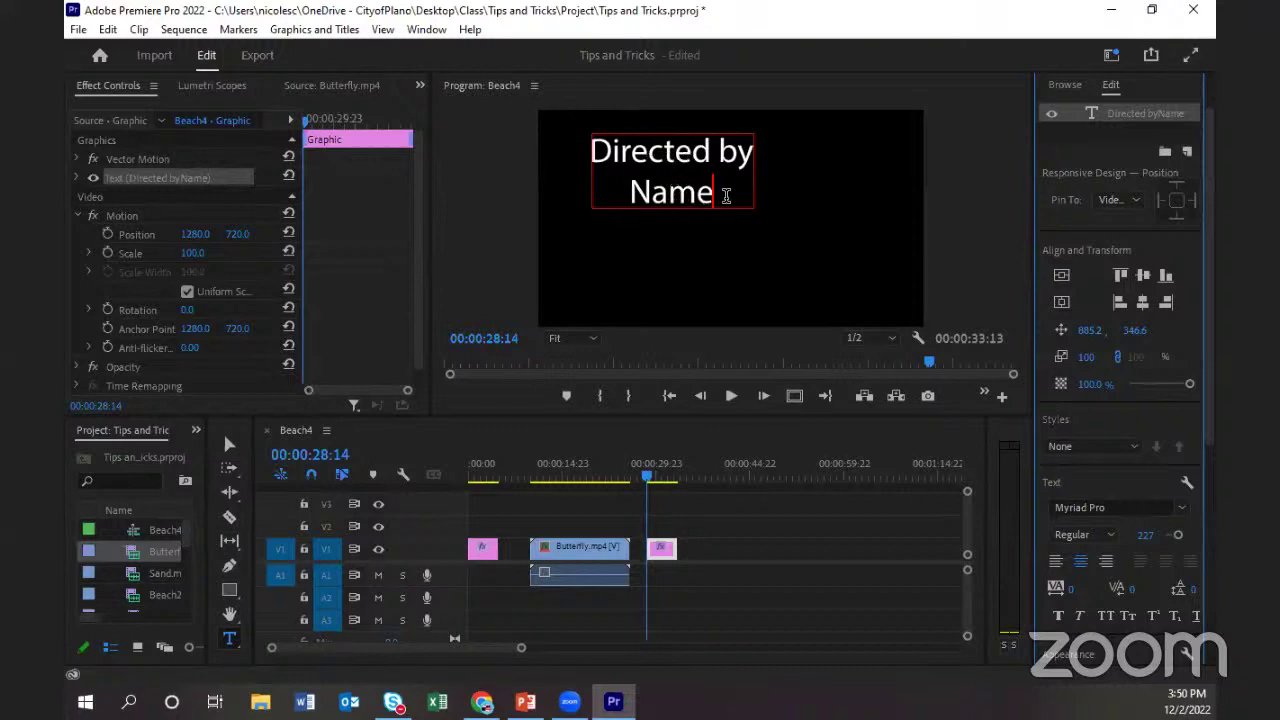
Add a blank line to the end of the credits text, followed by "Produced by" with "Name" on the line below.
left_click(748, 218)
key("Return")
key("Return")
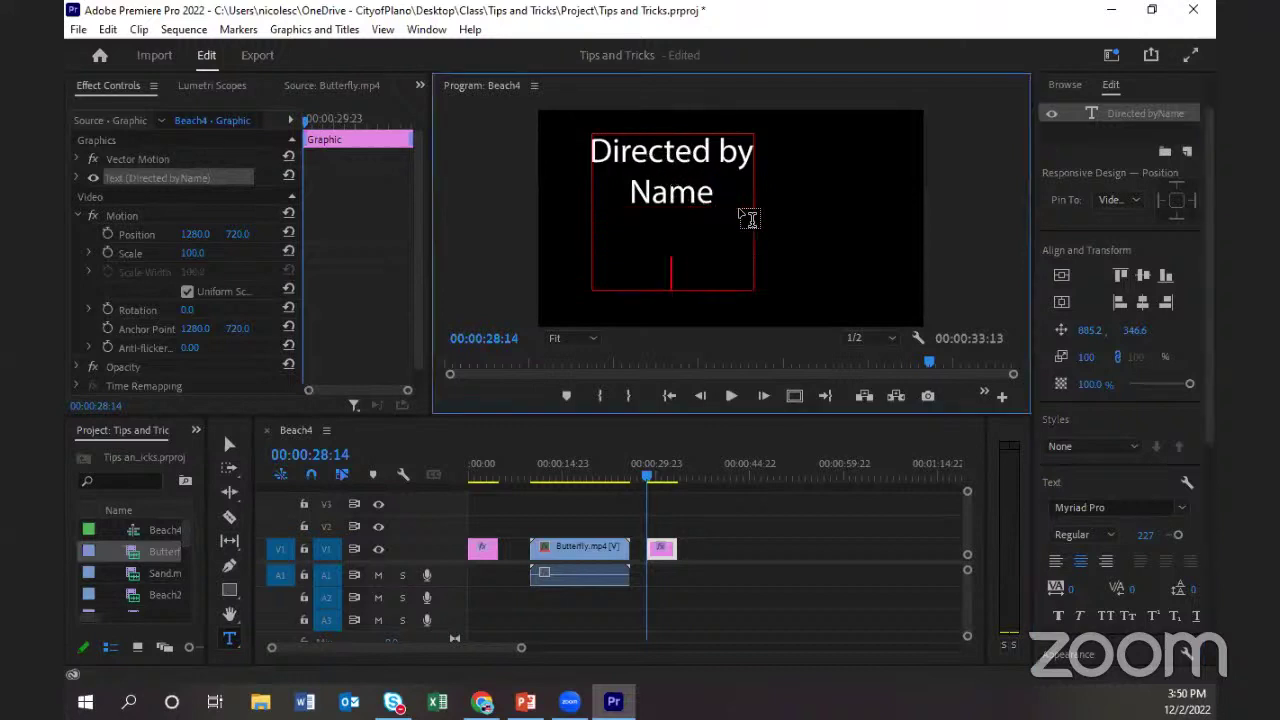
type("Pr")
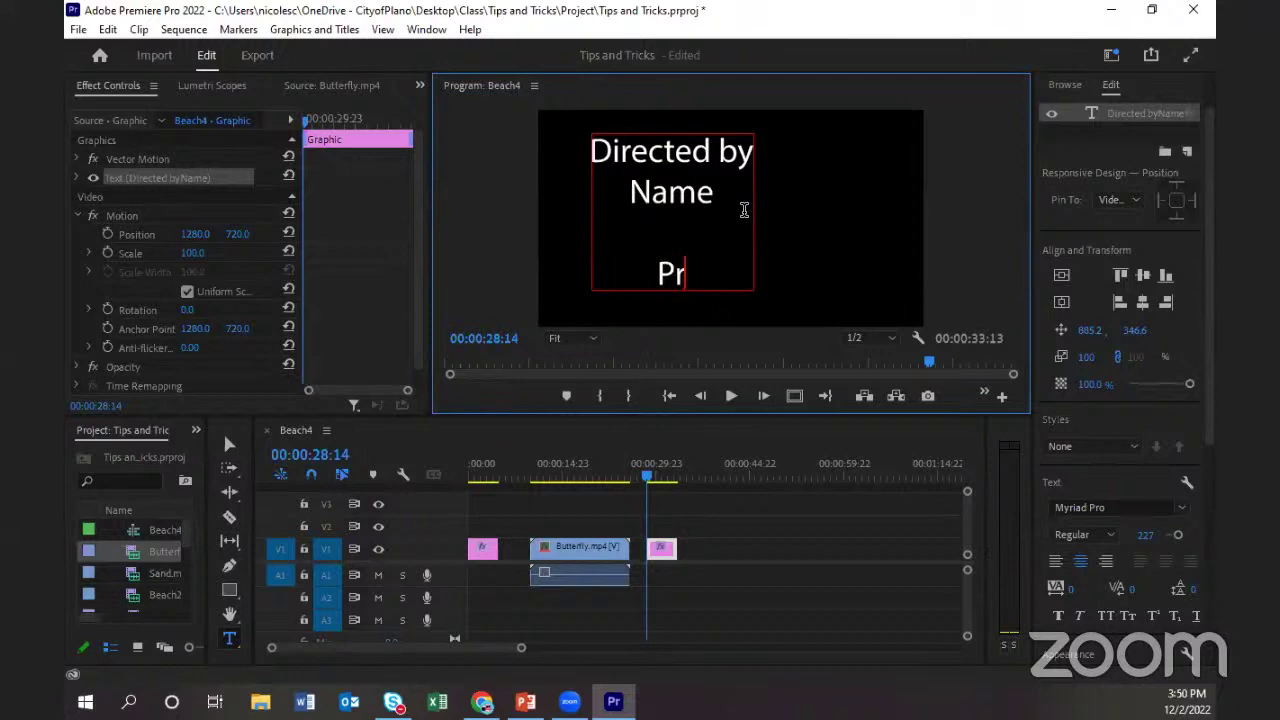
type("oduced by")
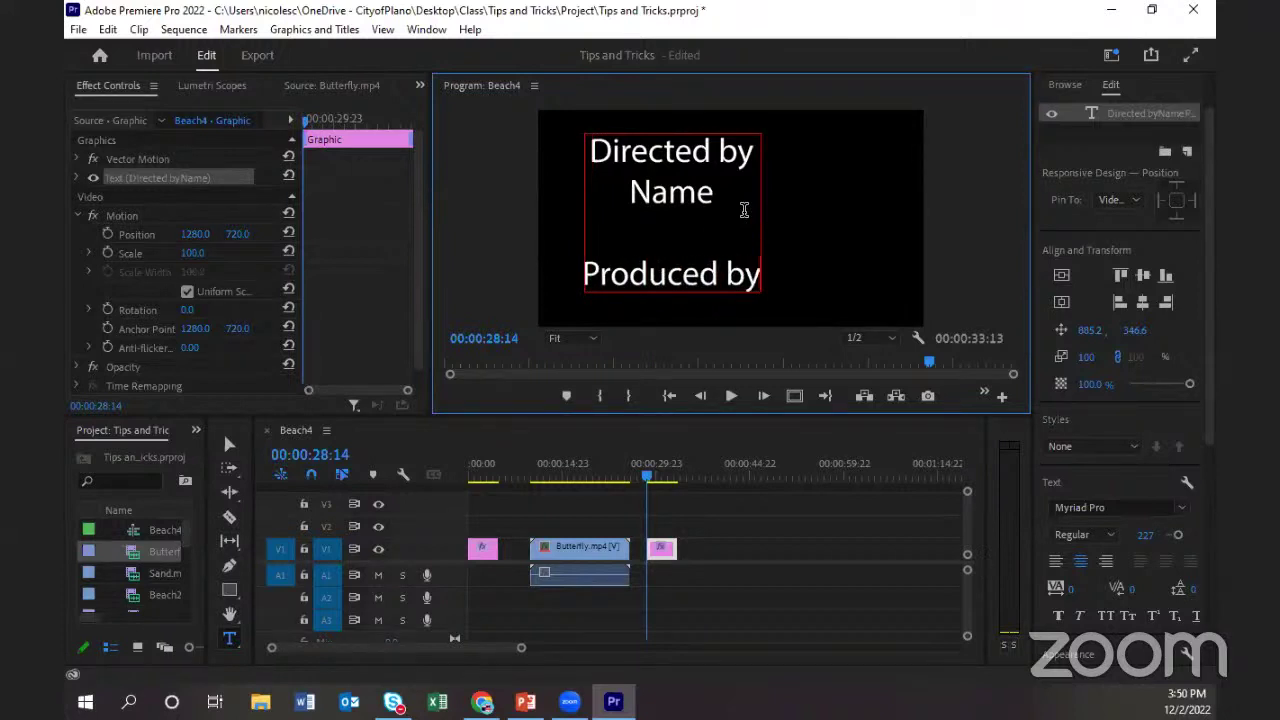
key("Return")
type("Name")
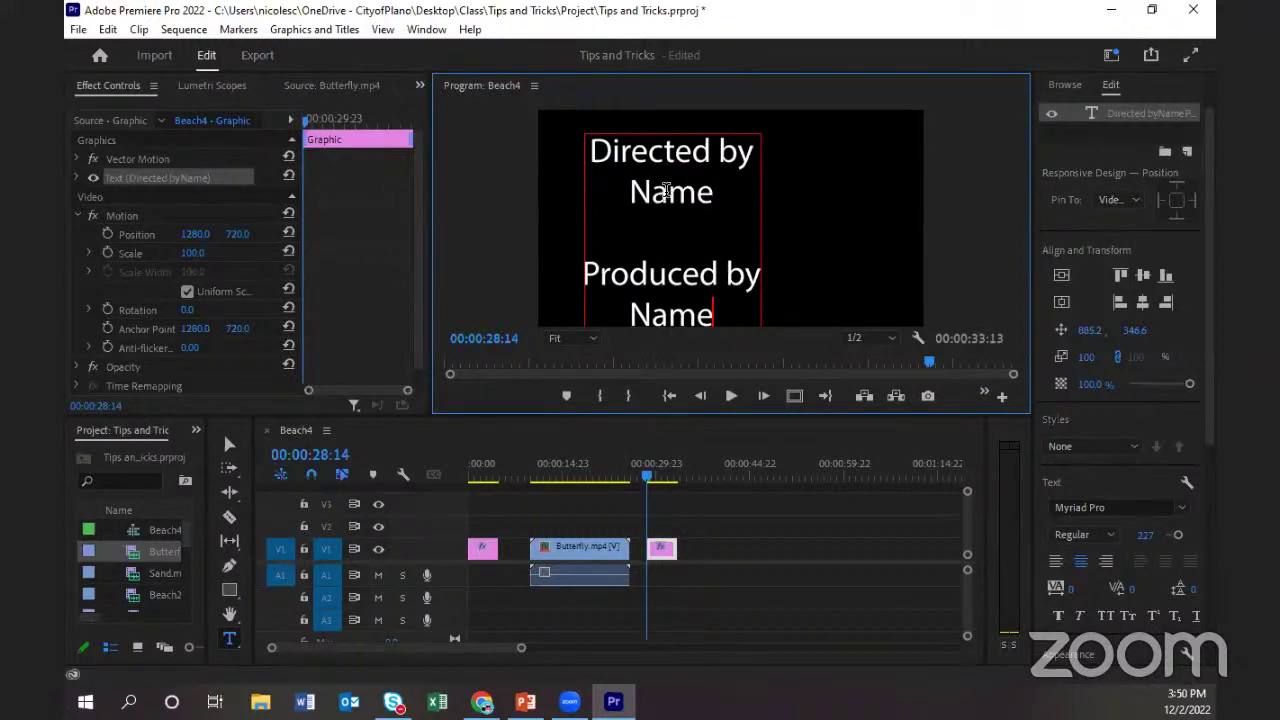
Move the credits text up in the frame and add a blank line and a "Starring" line at its end.
left_click(229, 444)
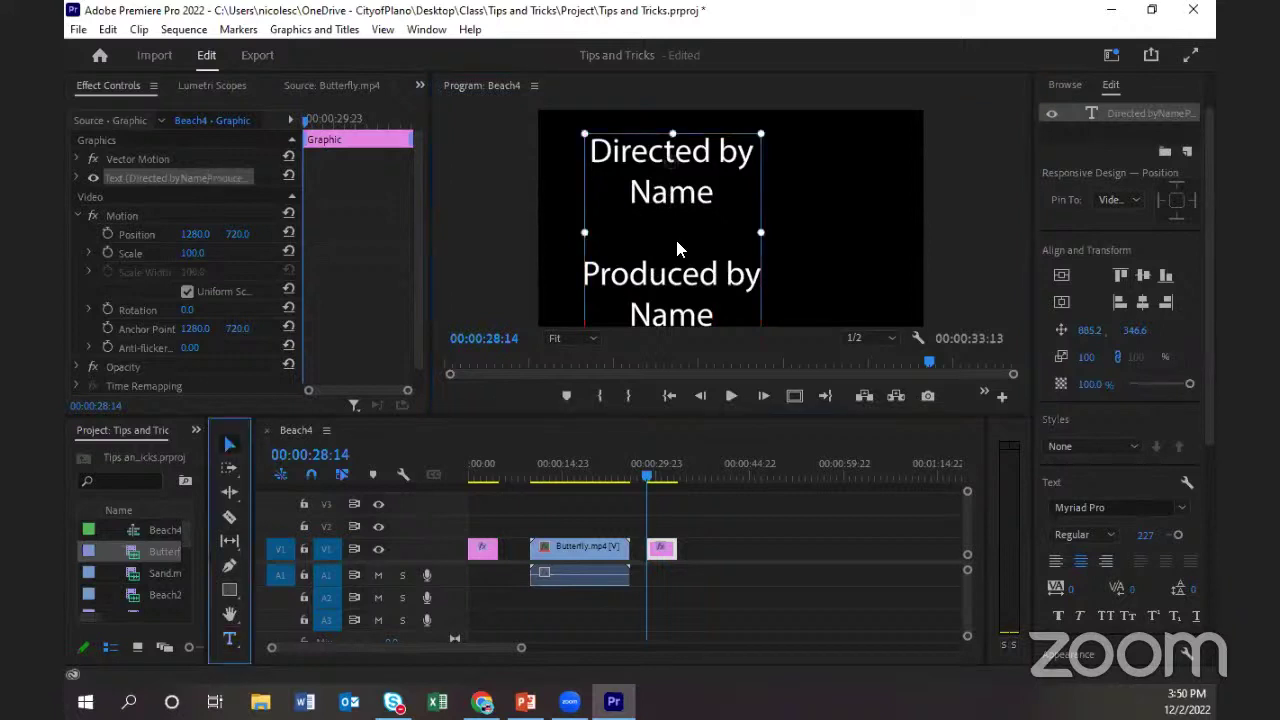
left_click_drag(677, 248, 694, 151)
double_click(738, 225)
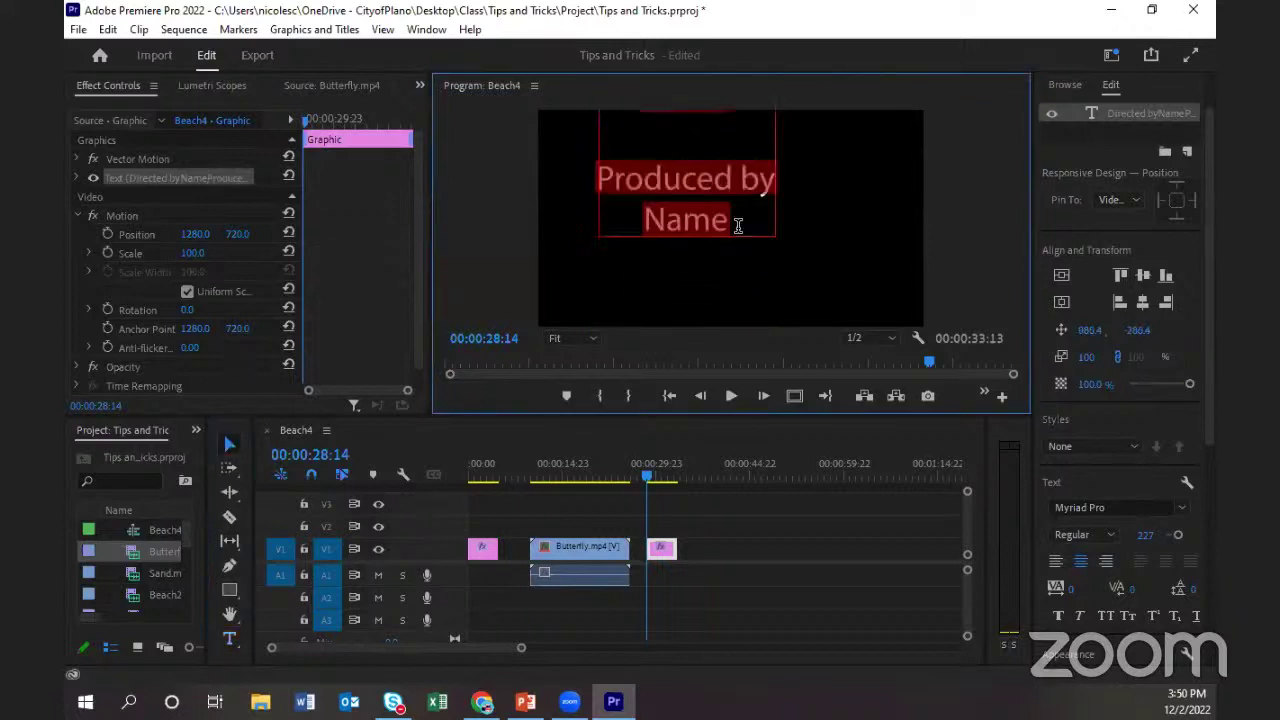
left_click(738, 225)
key("Return")
key("Return")
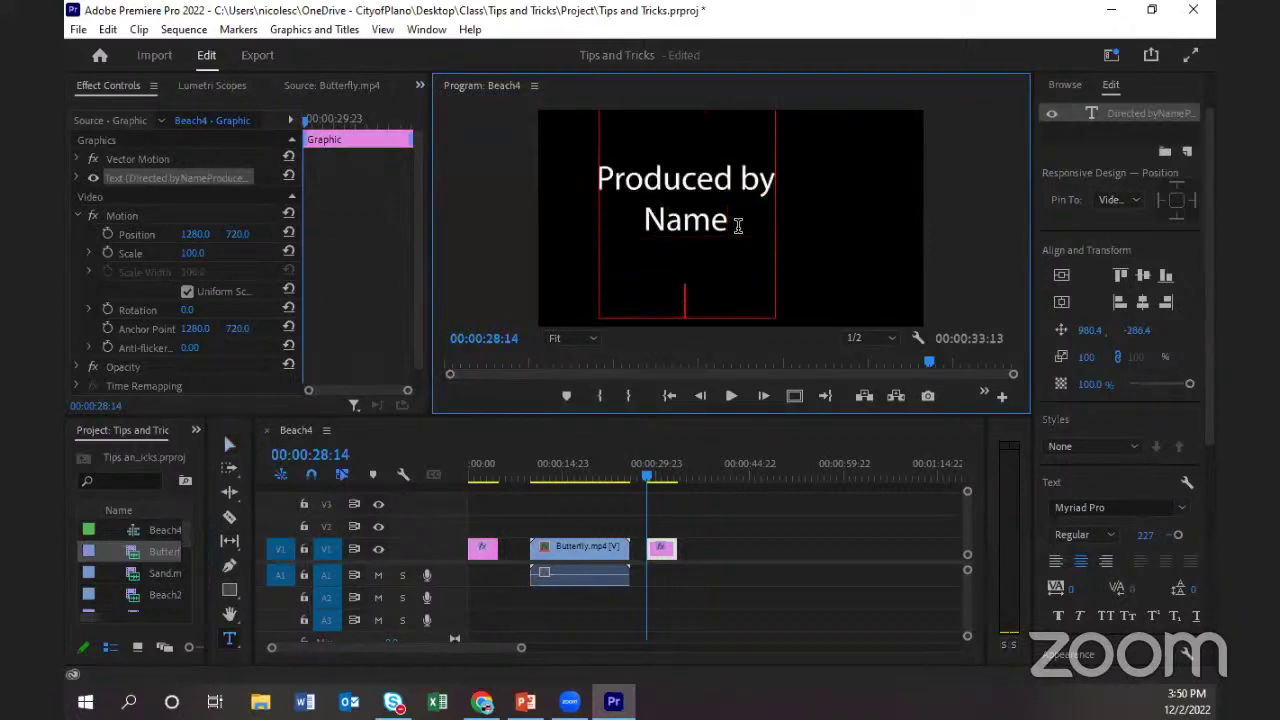
type("Starring")
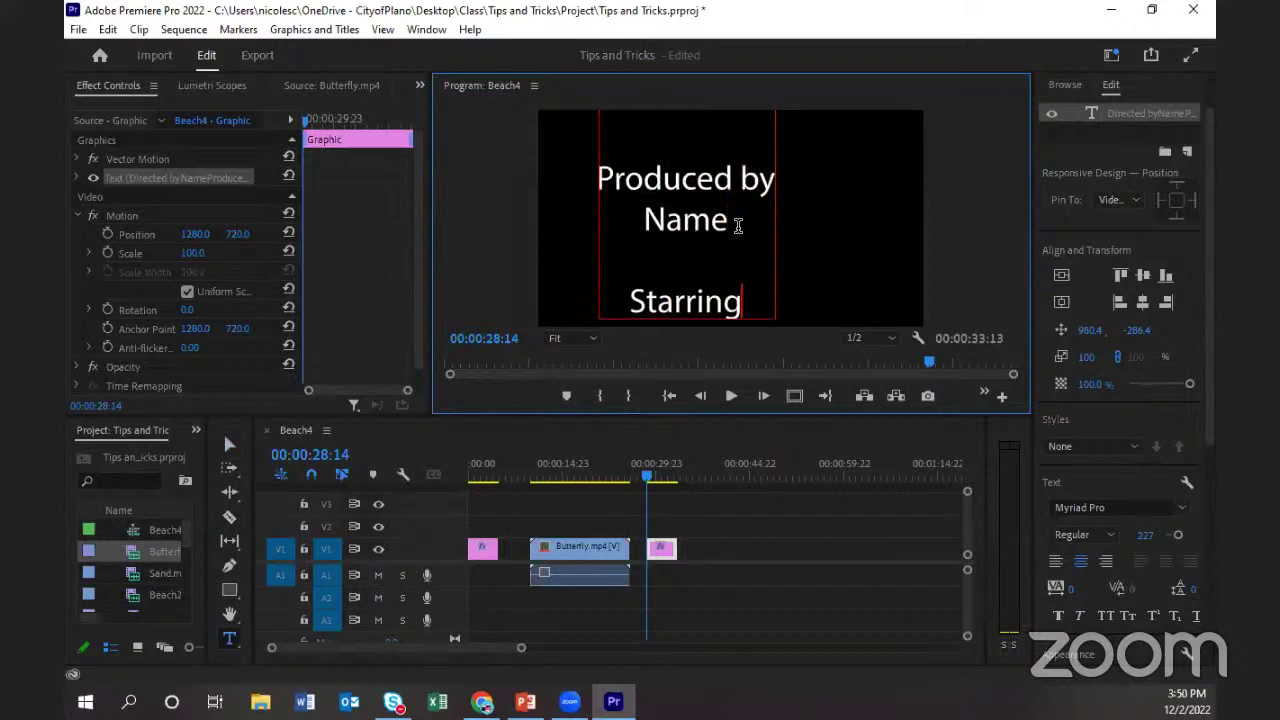
key("Return")
Enlarge the Program monitor, try its 25% zoom level and set it back to Fit.
left_click_drag(503, 415, 508, 482)
left_click(590, 410)
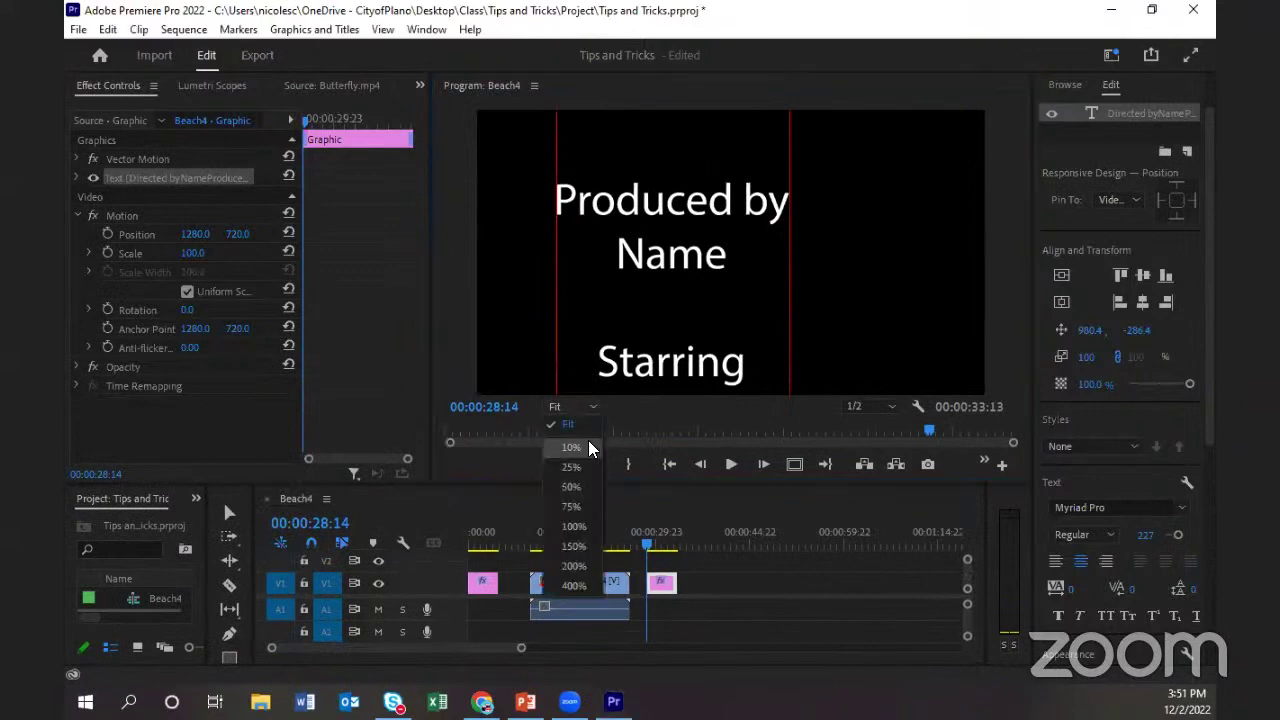
left_click(574, 466)
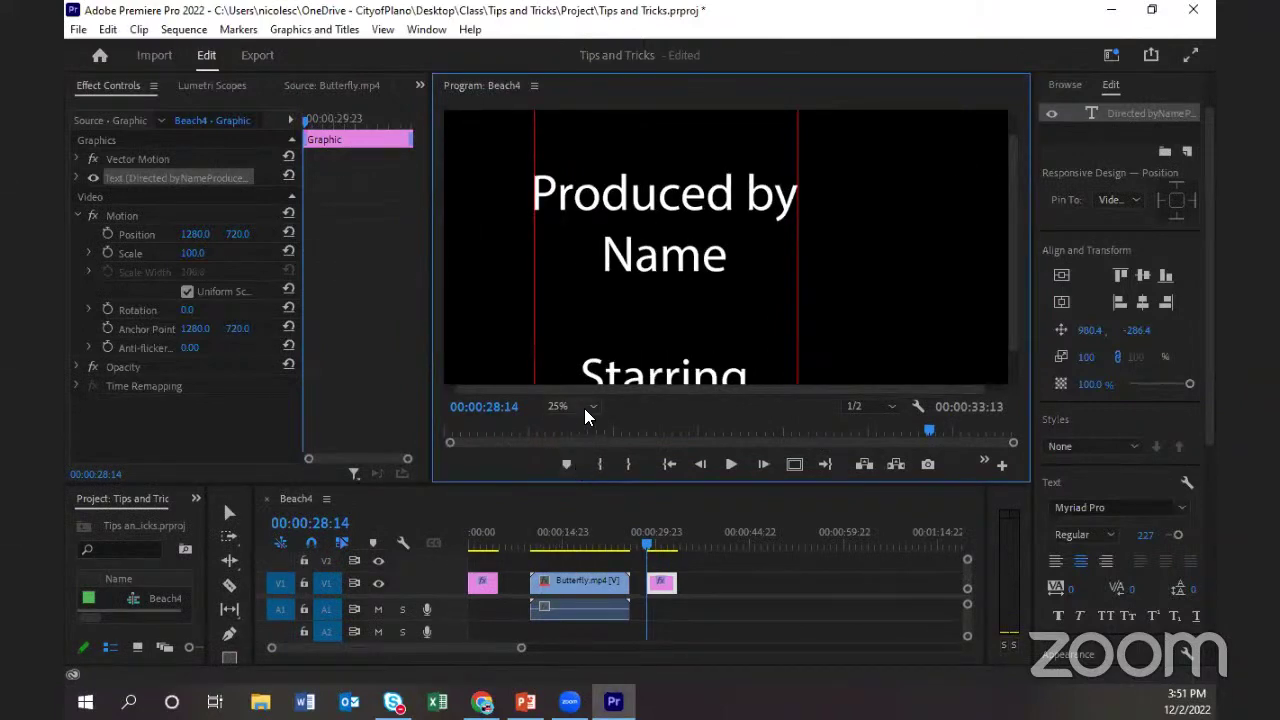
left_click(590, 408)
left_click(572, 428)
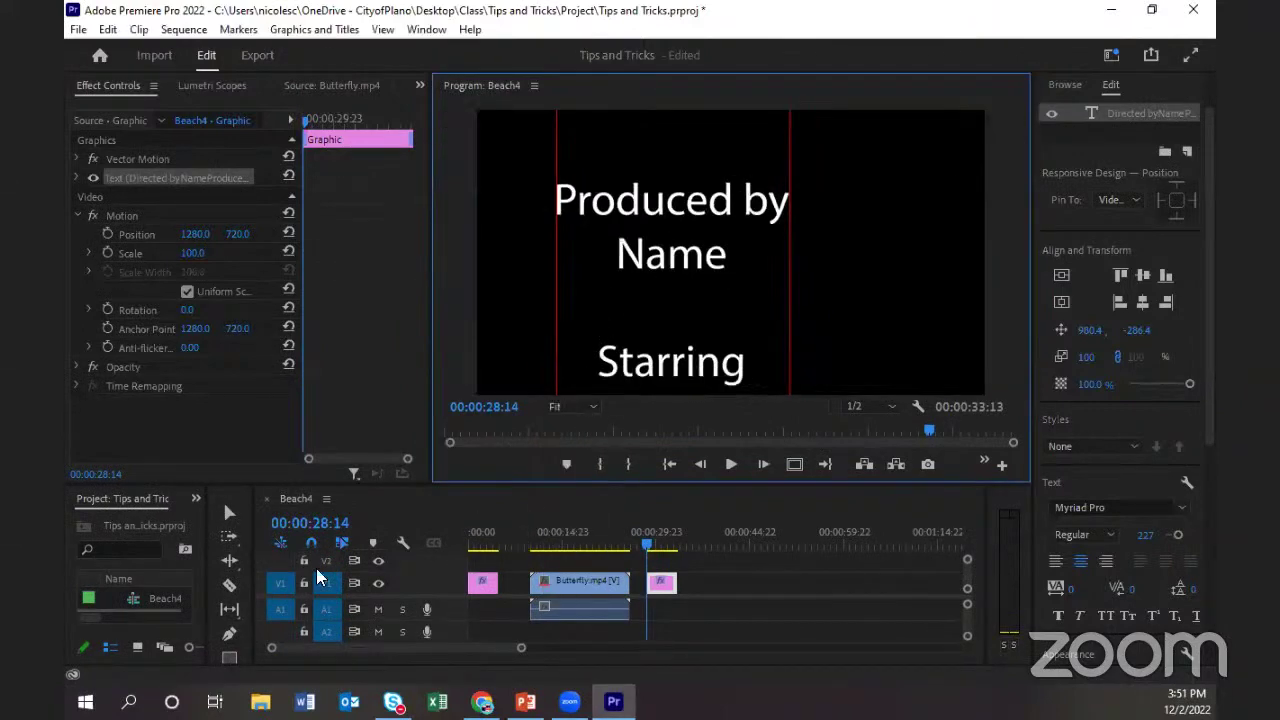
Add several "Name" lines under "Starring" and shift the credits text around the frame to check its last lines.
key("v")
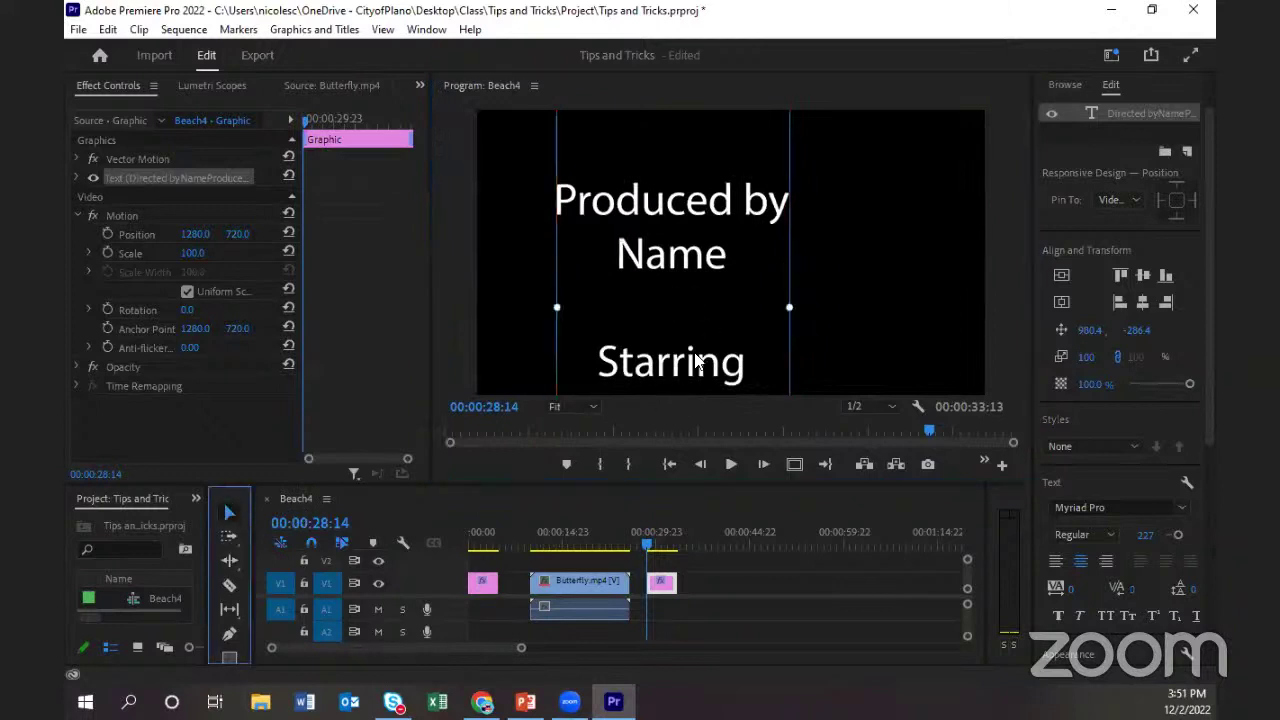
left_click_drag(753, 345, 749, 374)
left_click_drag(737, 277, 714, 194)
left_click_drag(691, 297, 716, 180)
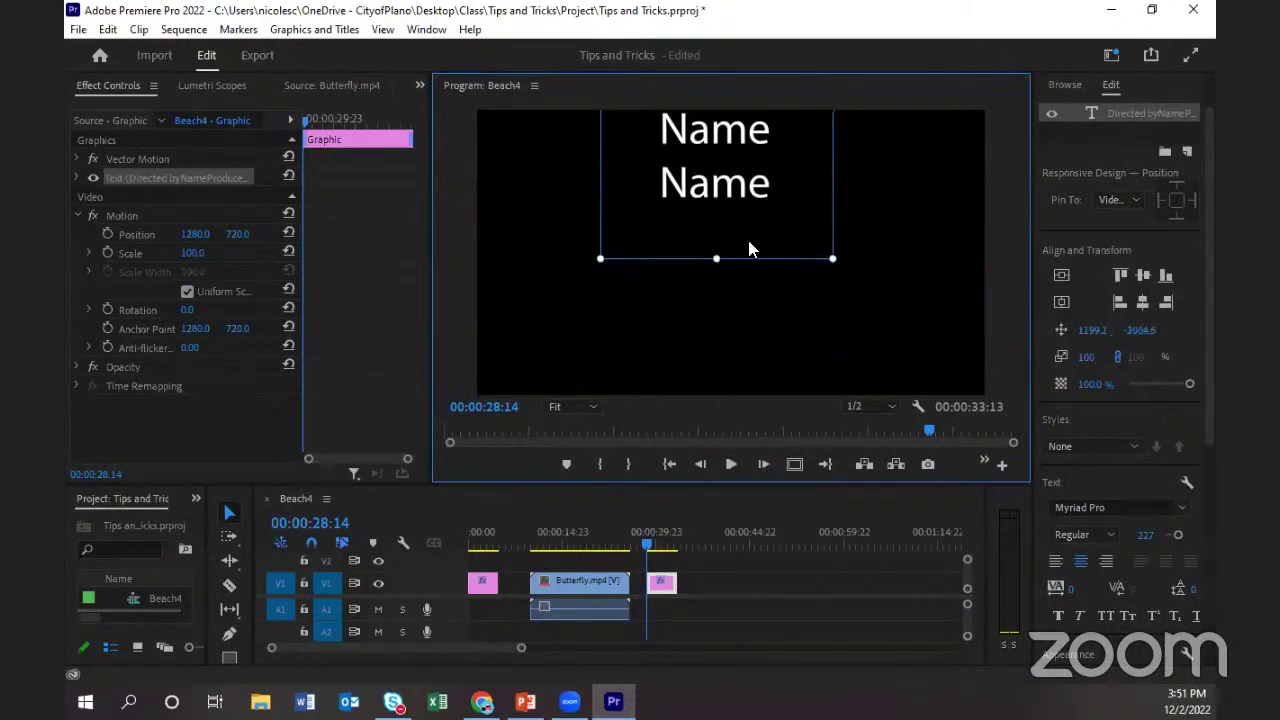
left_click_drag(750, 248, 770, 276)
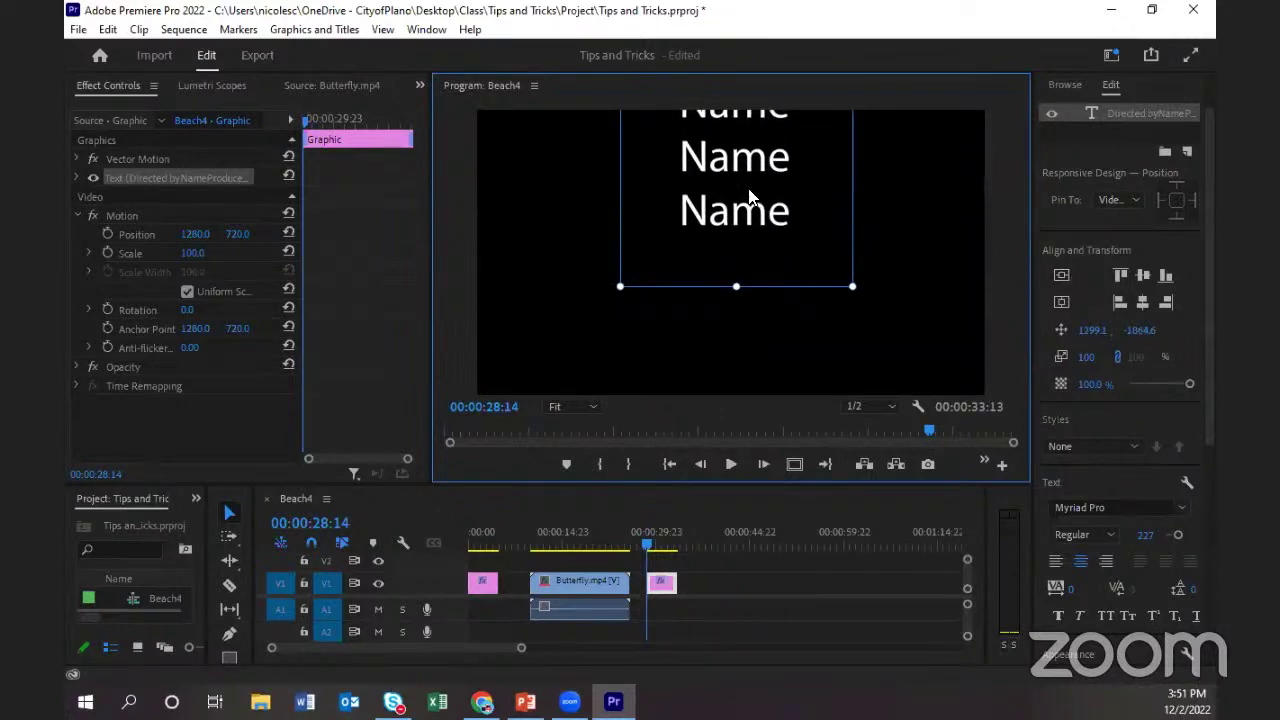
left_click_drag(754, 195, 745, 182)
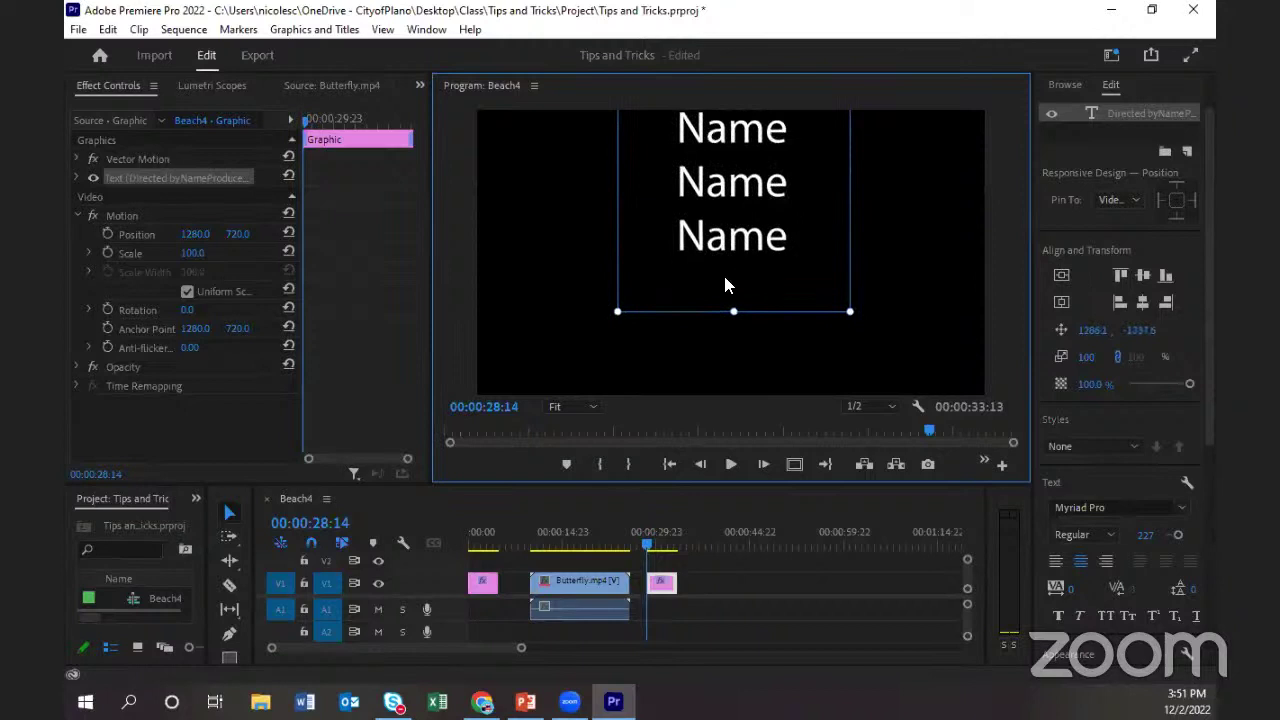
Centre the credits text vertically and horizontally in the frame and widen the graphics properties panel.
left_click(1058, 271)
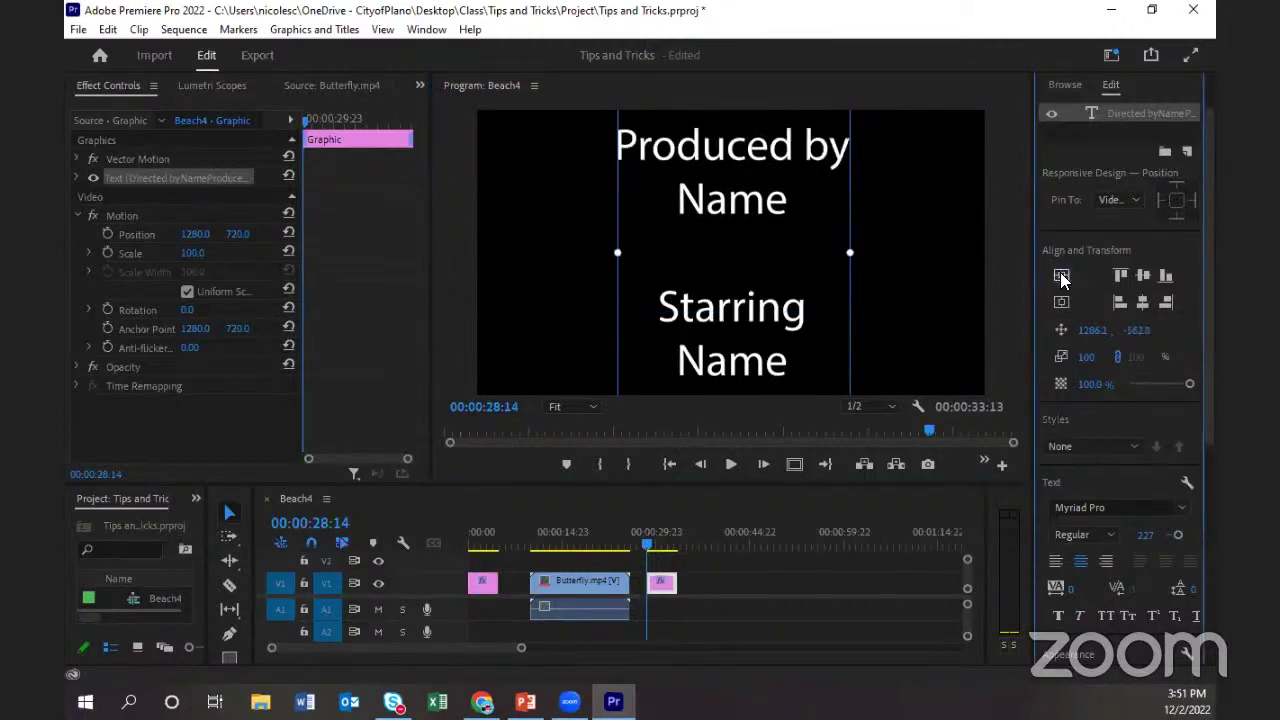
left_click(1062, 303)
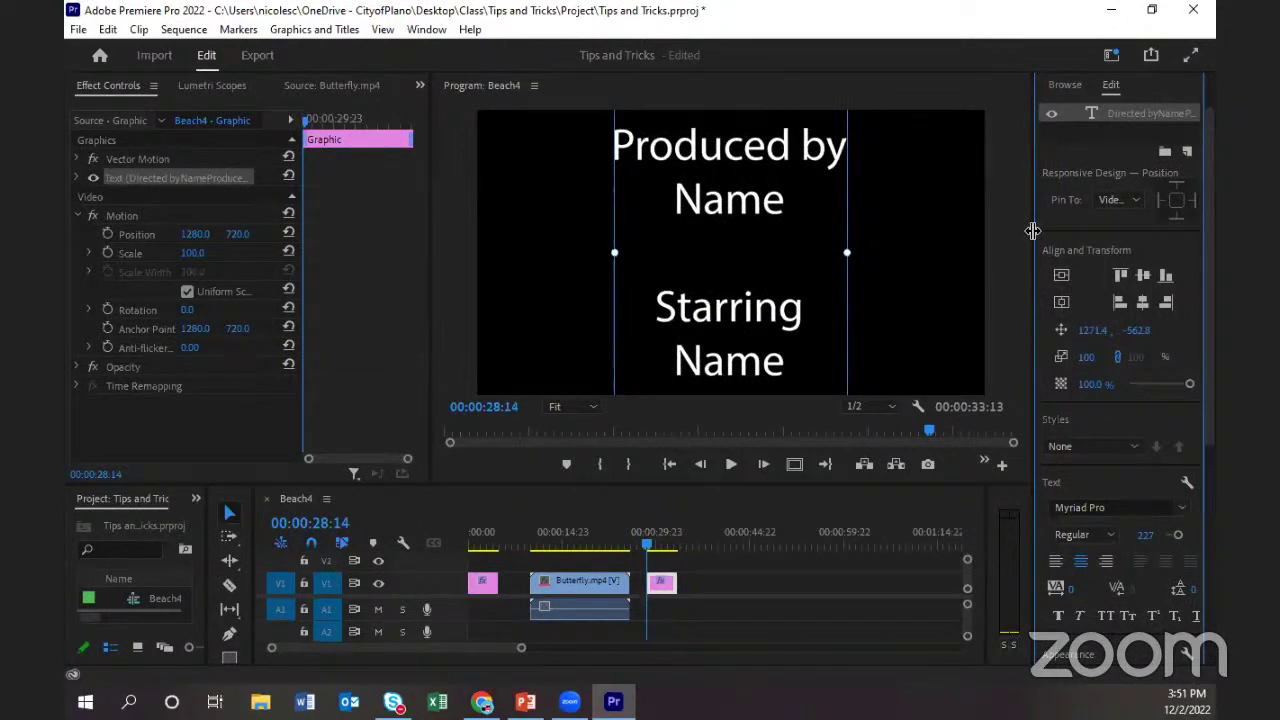
left_click_drag(1032, 230, 958, 226)
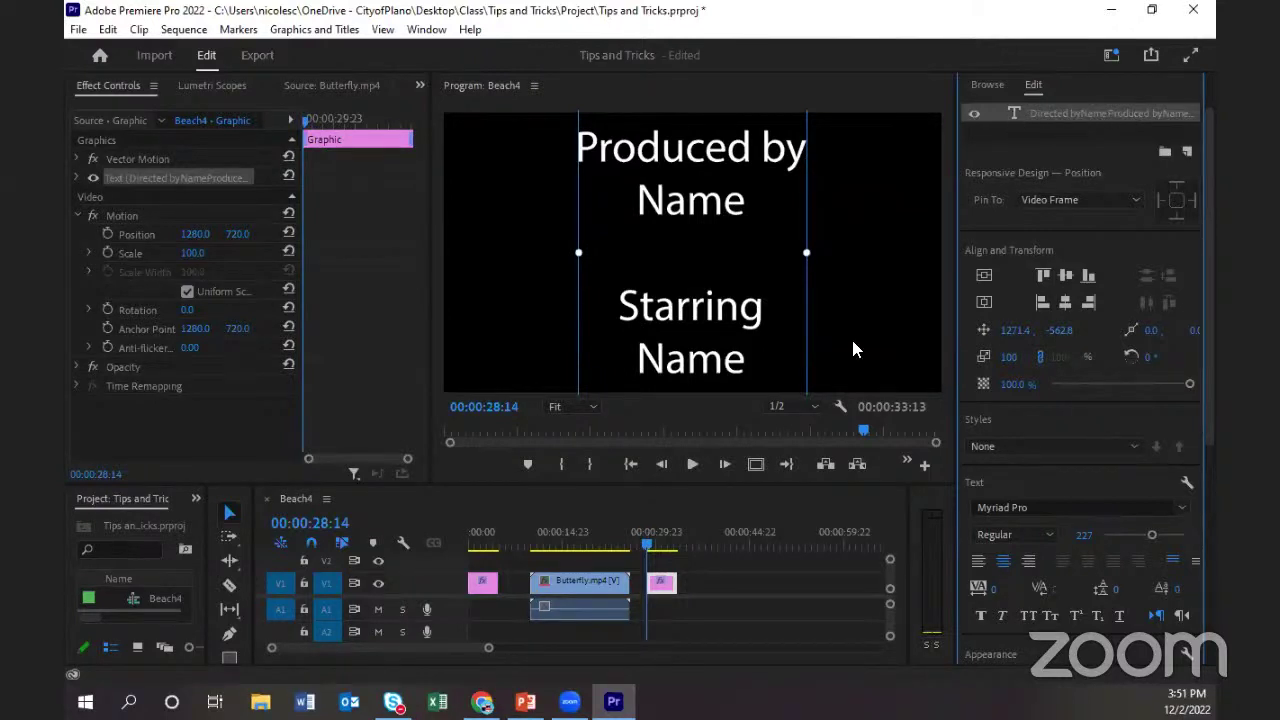
Turn on Roll for the credits graphic as a whole and play it from 00:00:28:14 to review the scroll.
left_click(1038, 136)
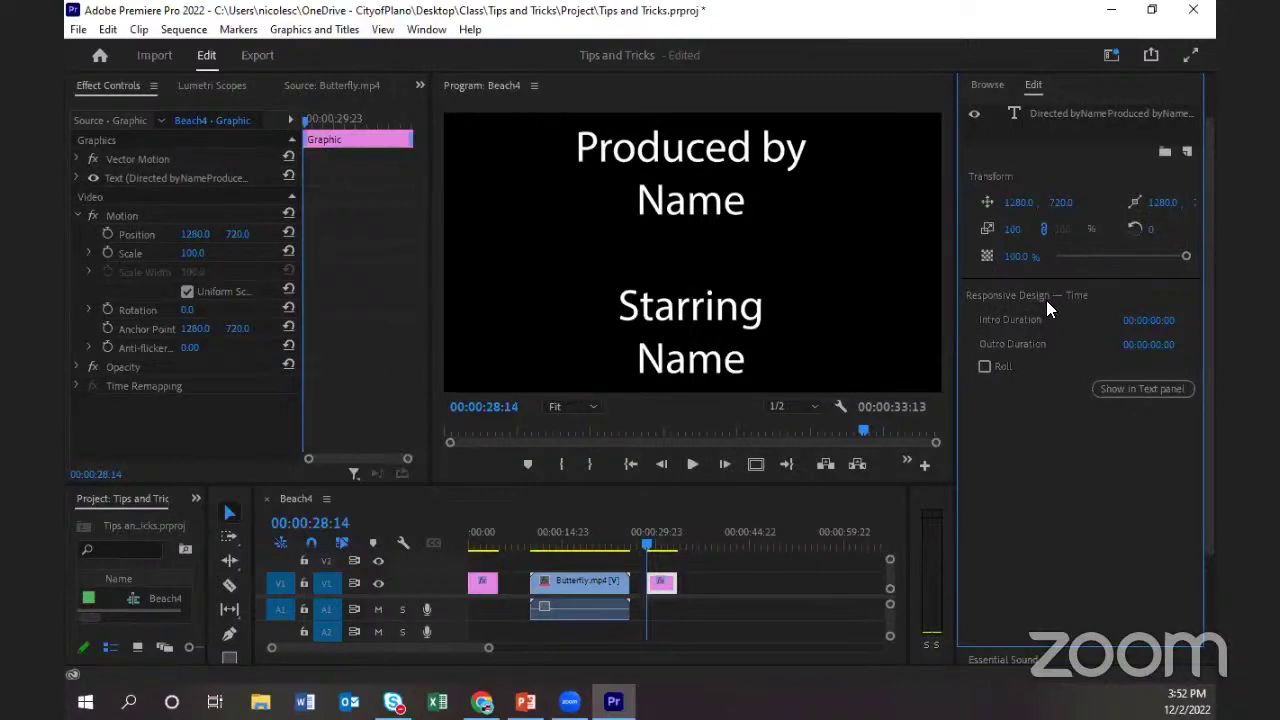
left_click(985, 367)
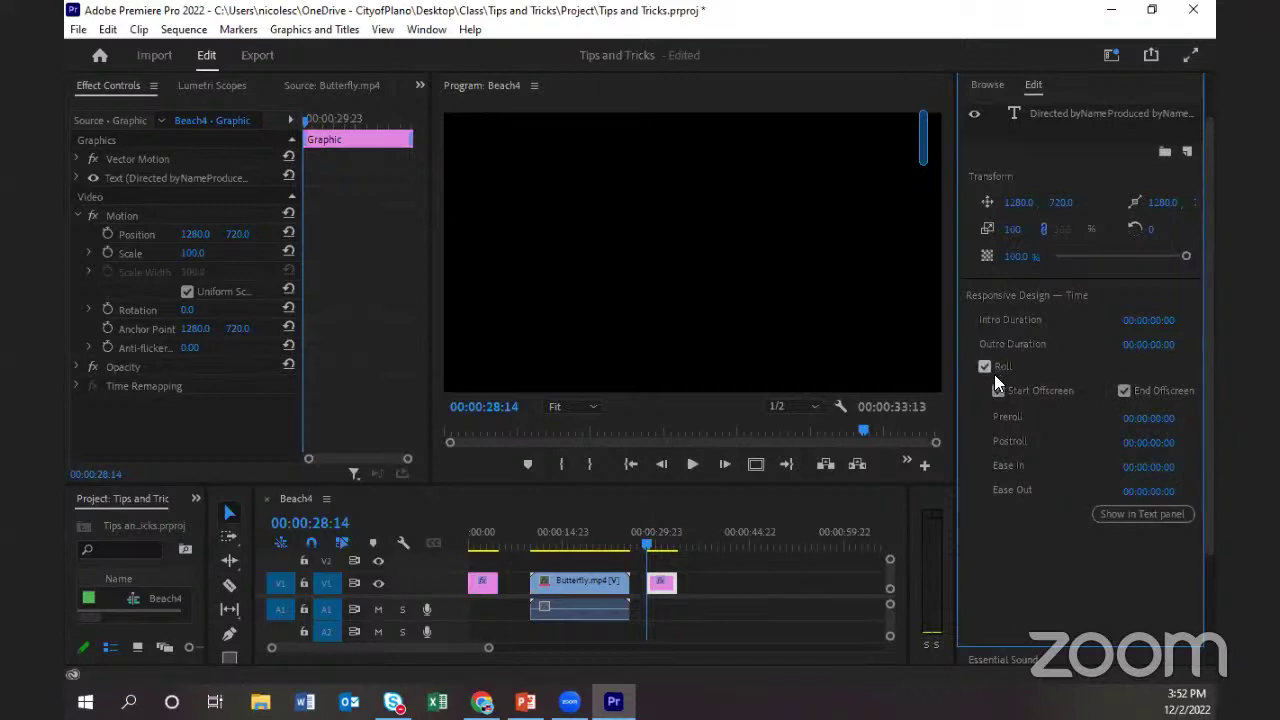
left_click(645, 500)
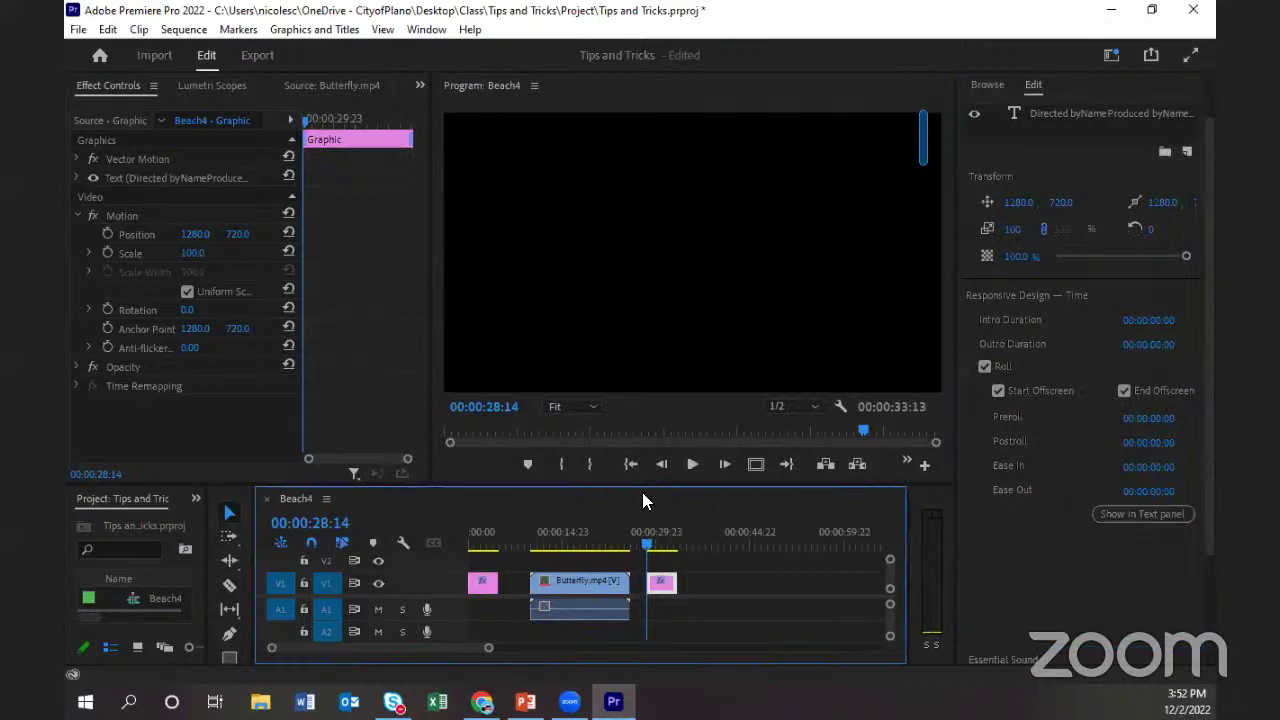
key("space")
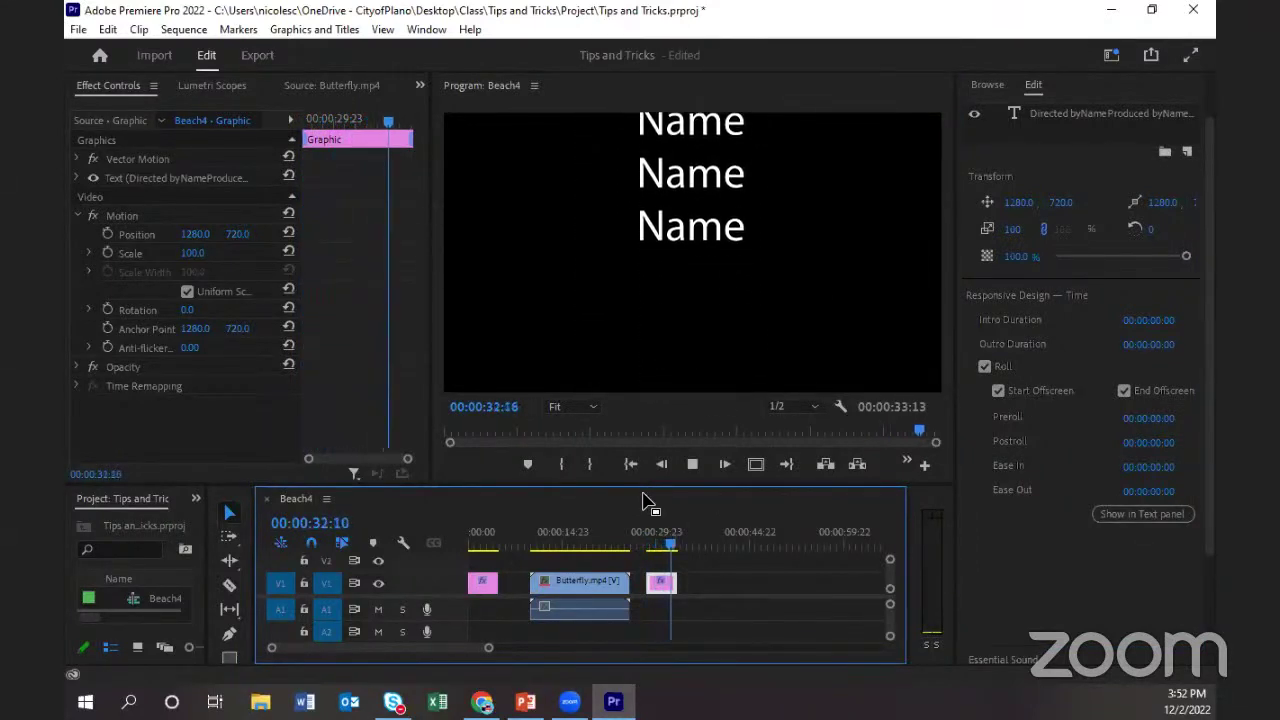
key("space")
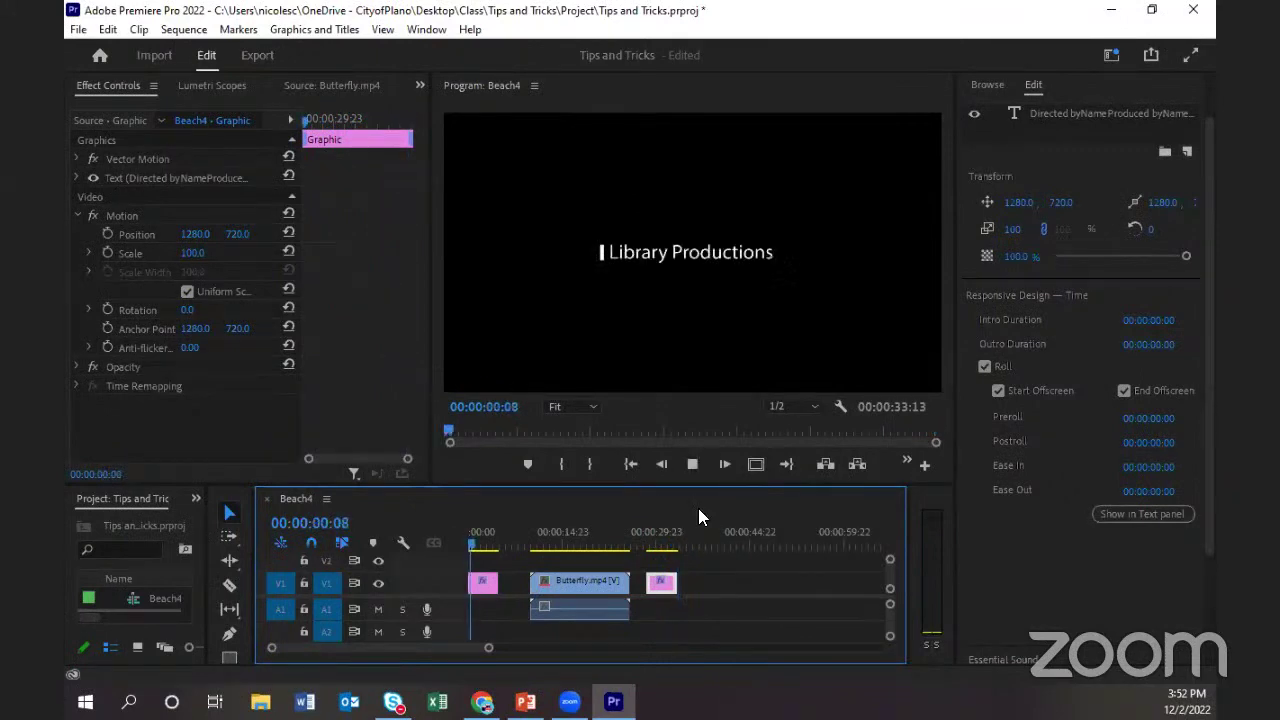
Place the playhead at 00:00:27:21, before the credits, and extend the credits clip's end to 00:00:47:05.
left_click(645, 545)
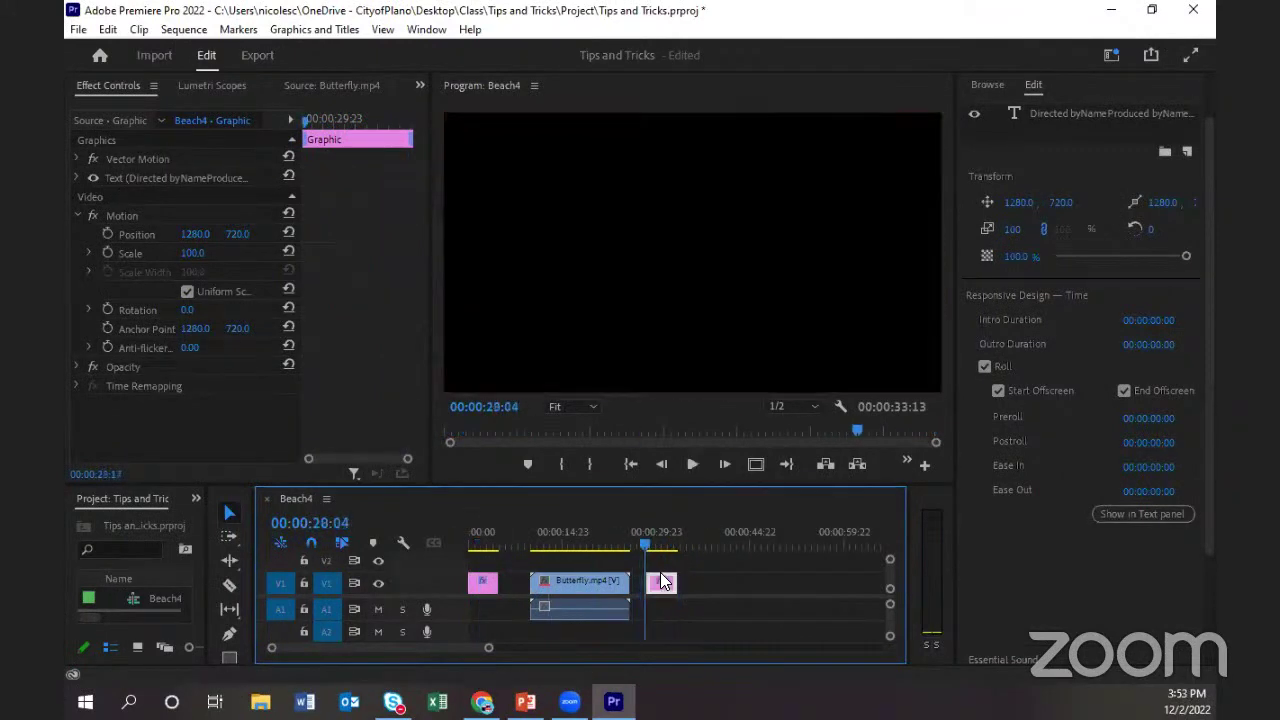
key("Left")
key("Left")
key("Left")
key("Left")
key("Left")
key("Left")
key("Left")
key("Left")
key("Left")
key("Left")
key("Left")
key("Left")
key("Left")
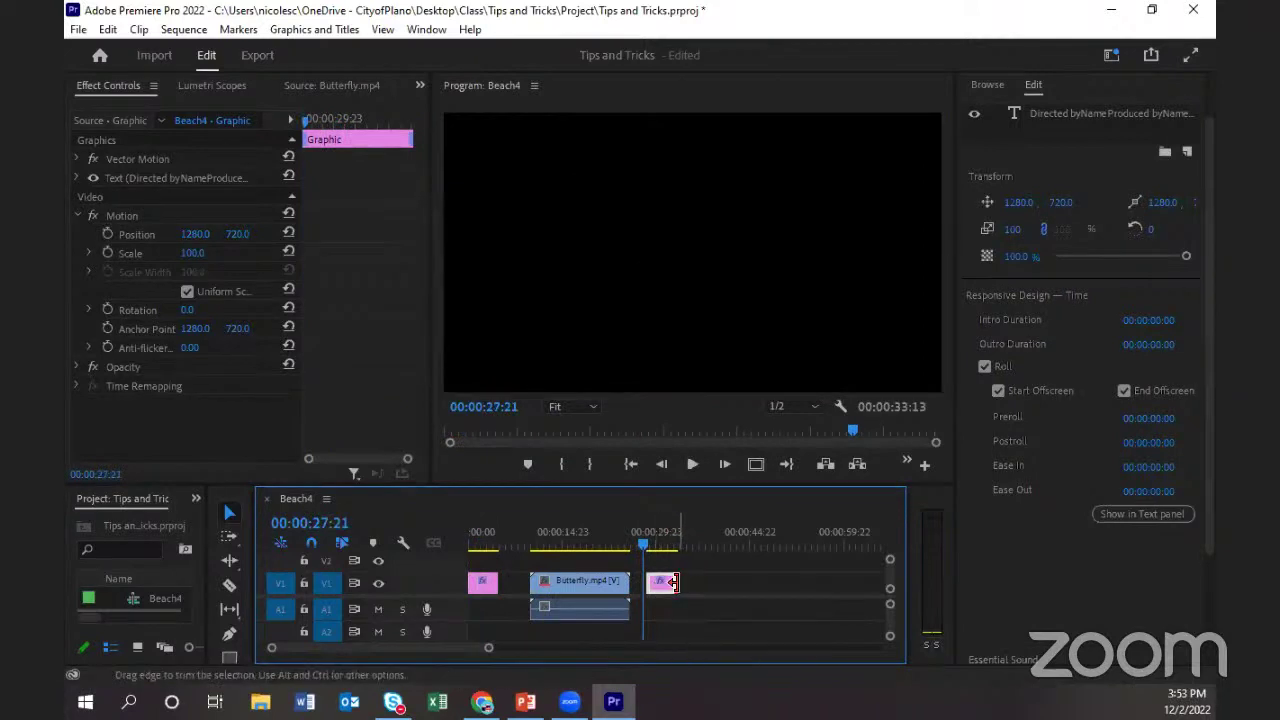
left_click_drag(683, 582, 759, 590)
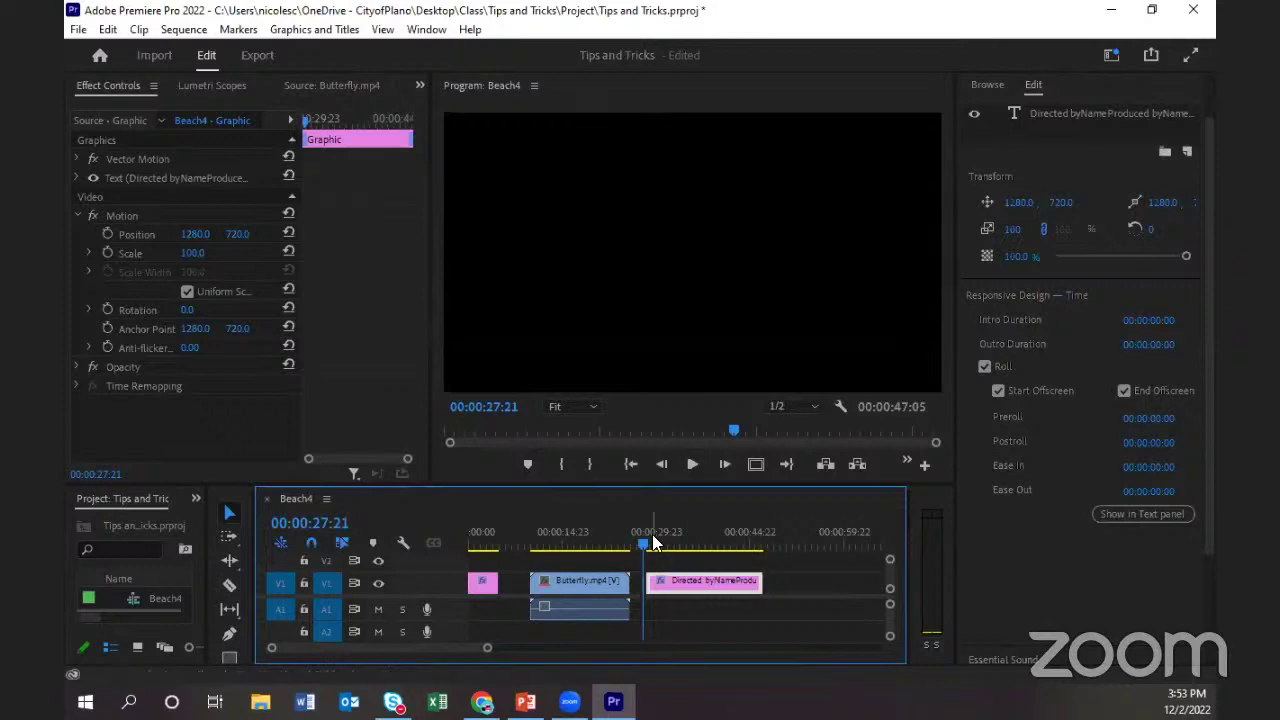
Play part of the rolling credits, return to 00:00:28:07 and shorten the credits clip's end to 00:00:36:03.
key("space")
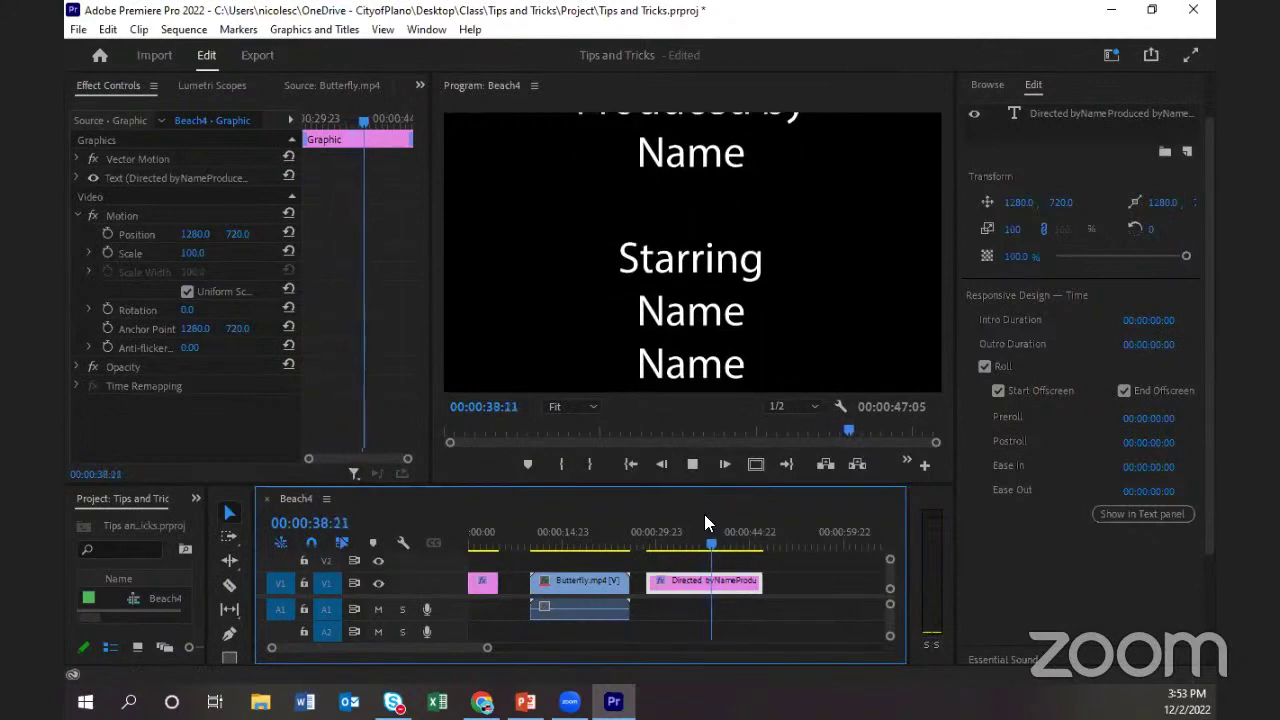
left_click(710, 544)
left_click(646, 546)
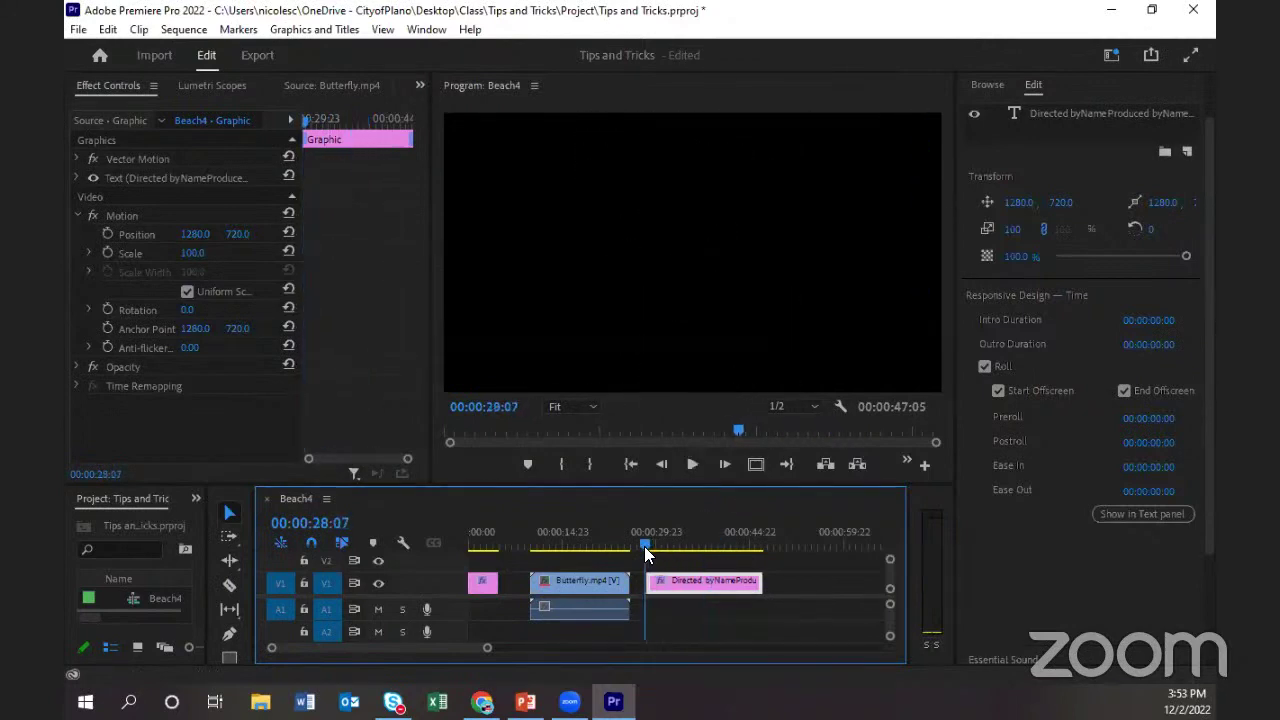
left_click_drag(760, 580, 692, 580)
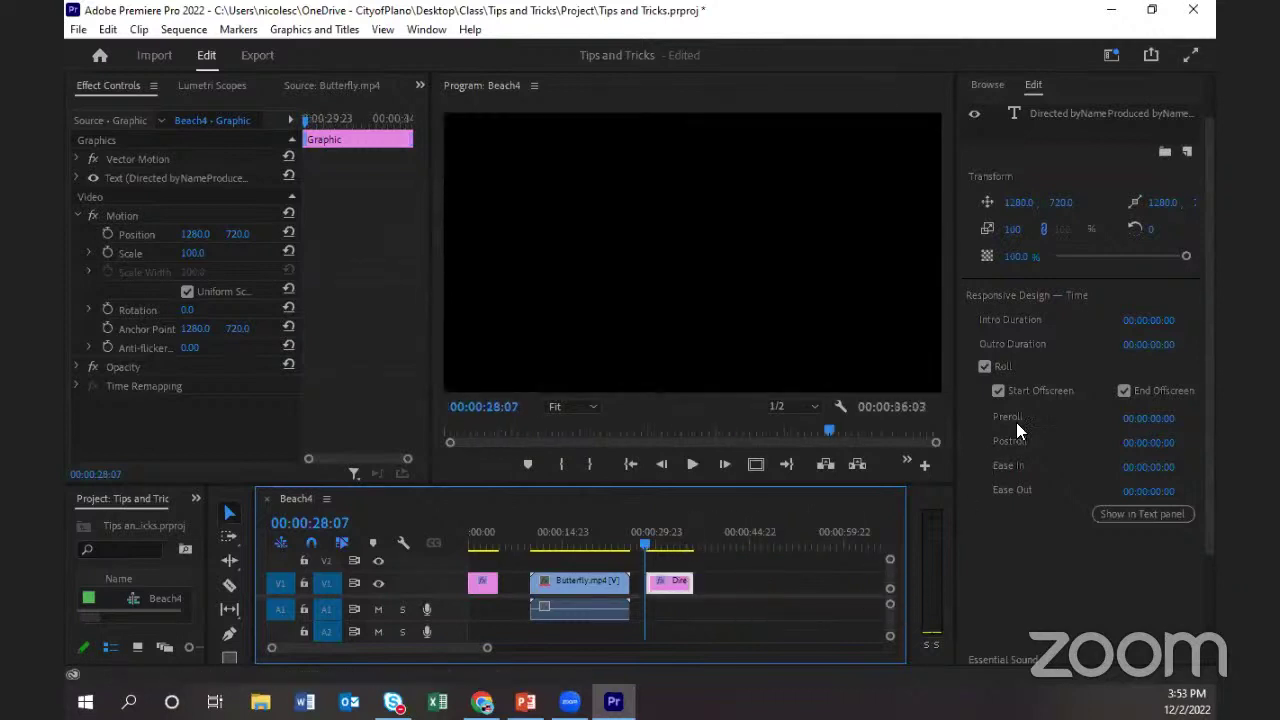
Set the Ease In of the credits roll to 00:00:05:00.
left_click(1160, 467)
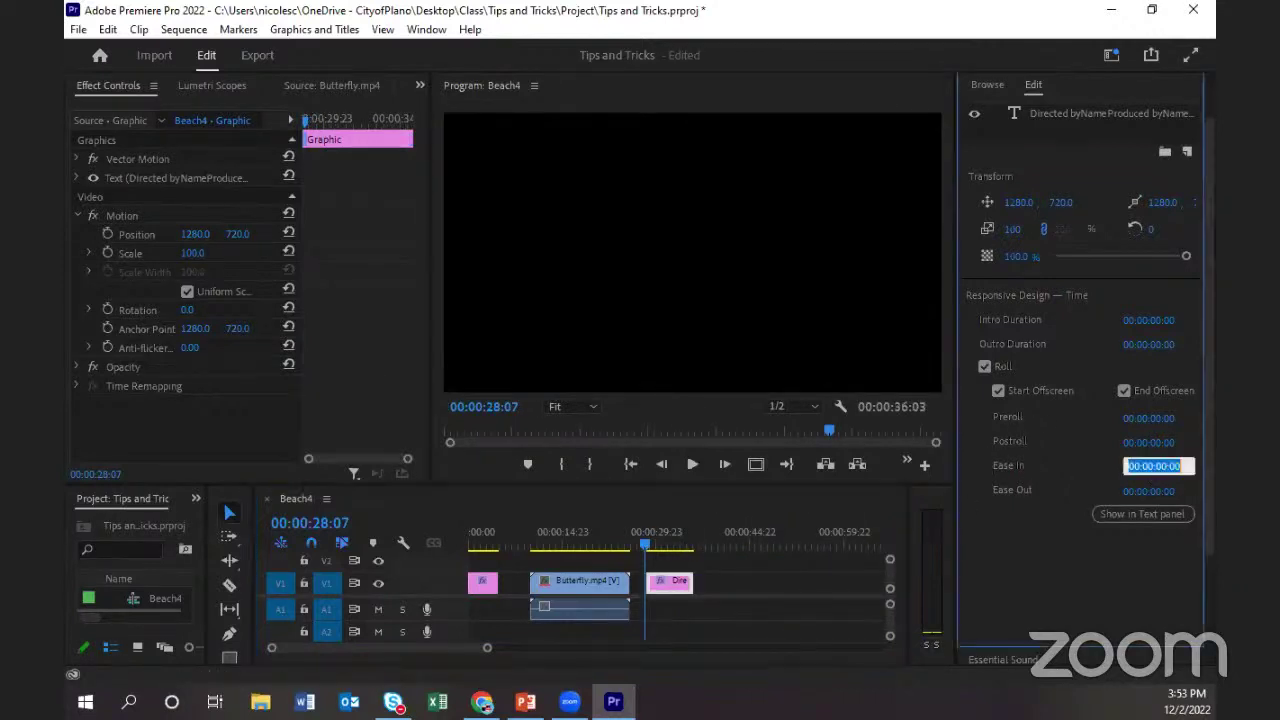
left_click(1166, 465)
key("BackSpace")
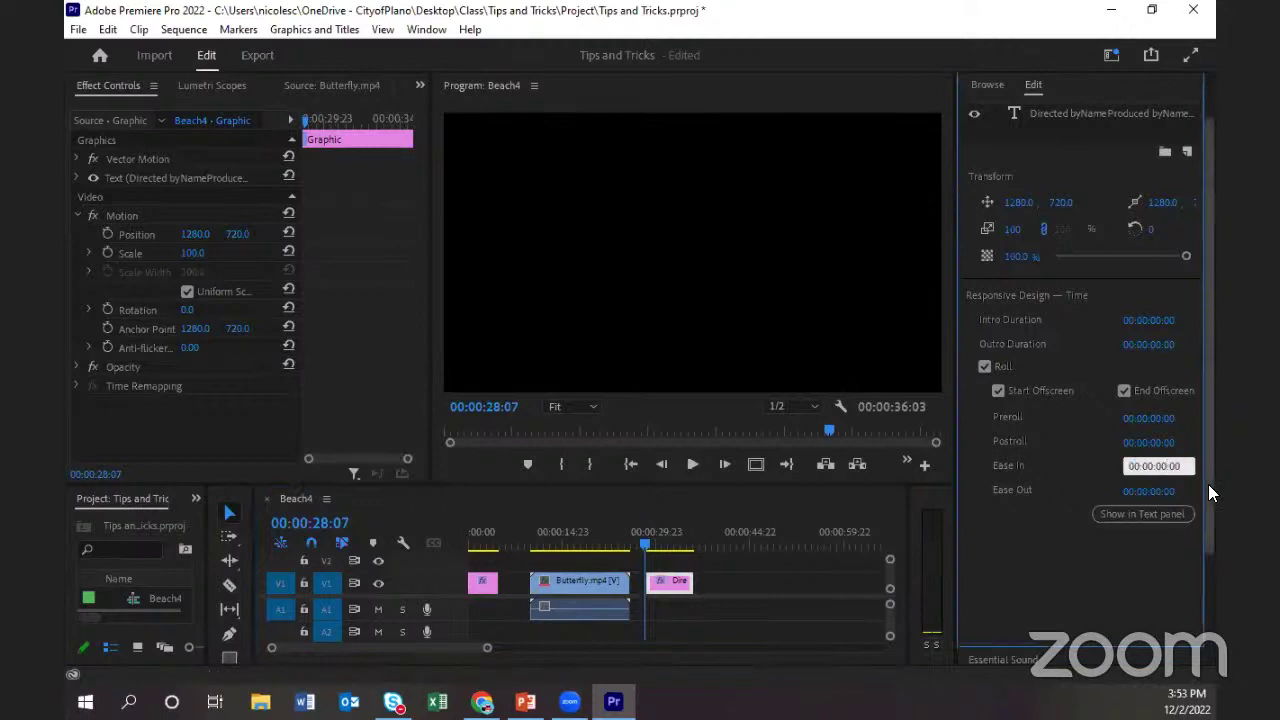
type("5")
key("Return")
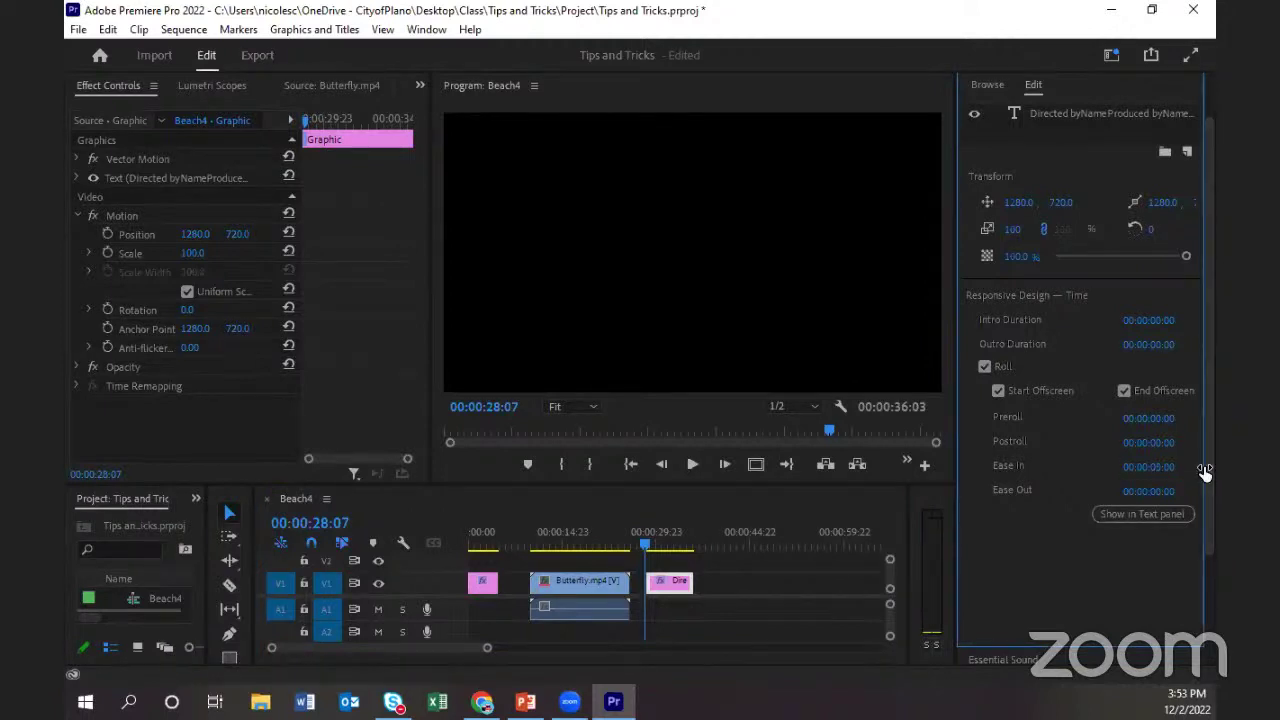
Play the eased credits roll, enlarge the Program monitor area and replay it from 00:00:28:14.
key("space")
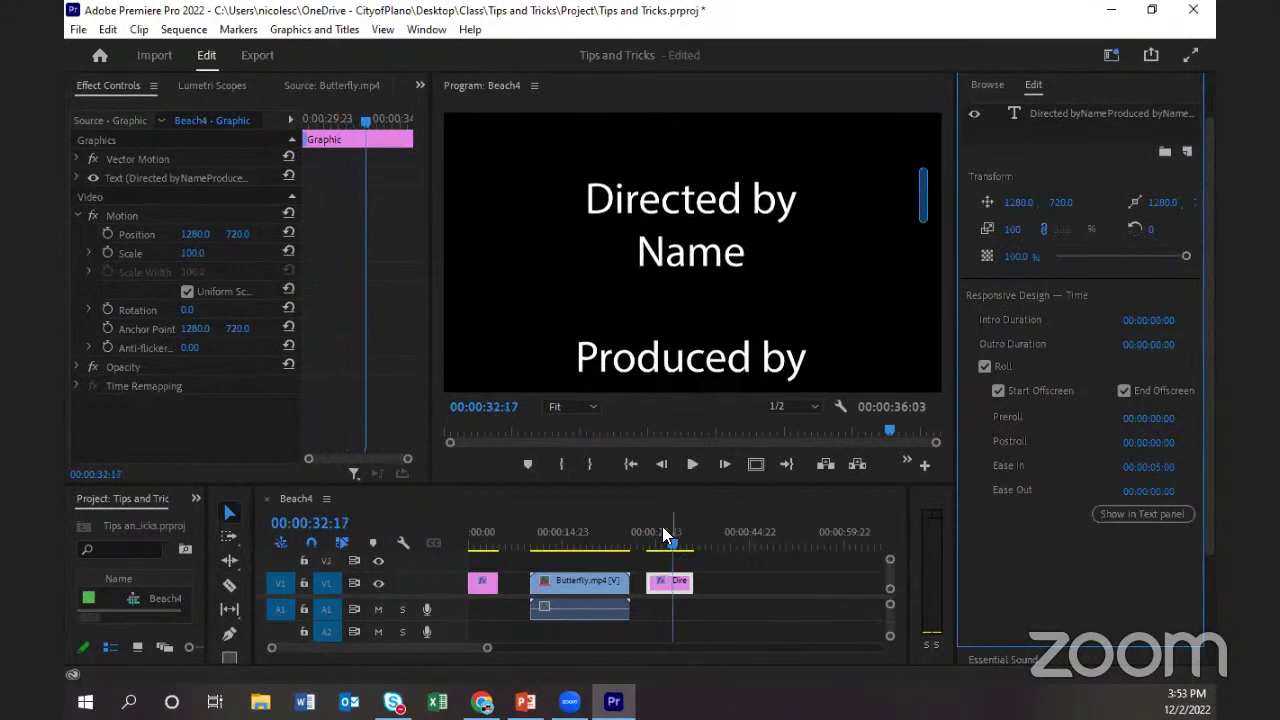
left_click_drag(668, 544, 647, 544)
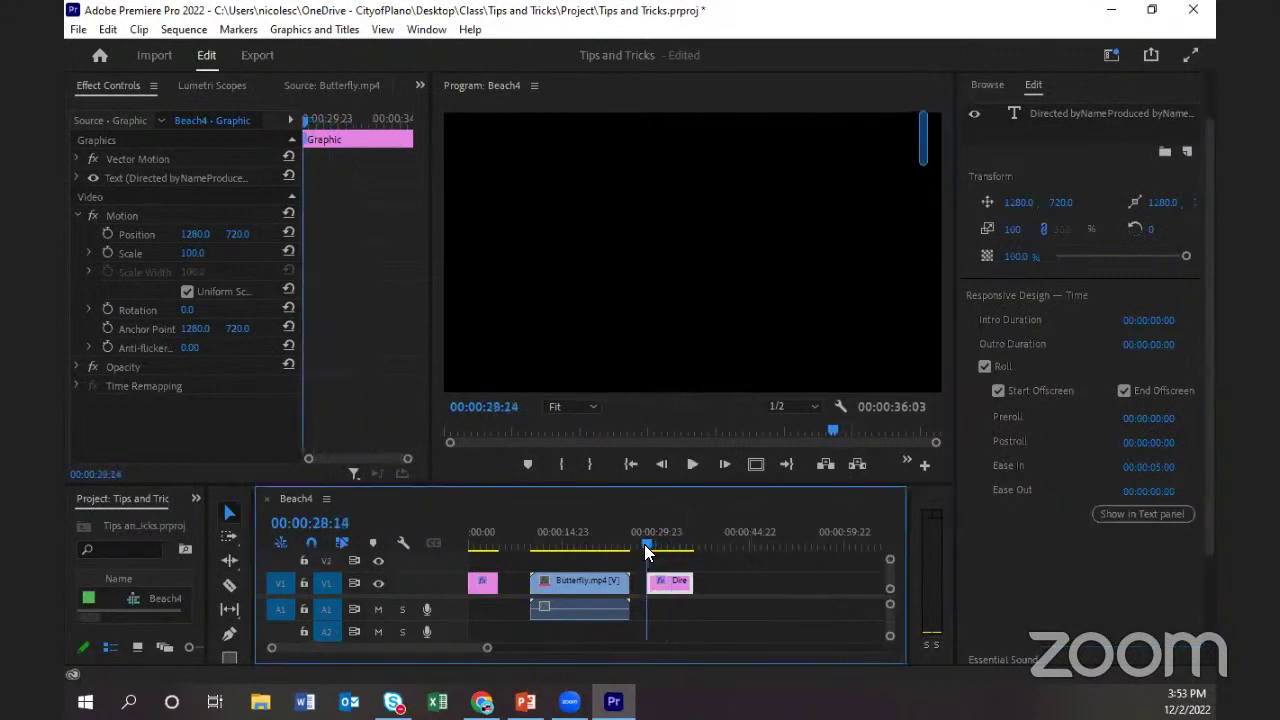
left_click_drag(716, 488, 720, 548)
key("space")
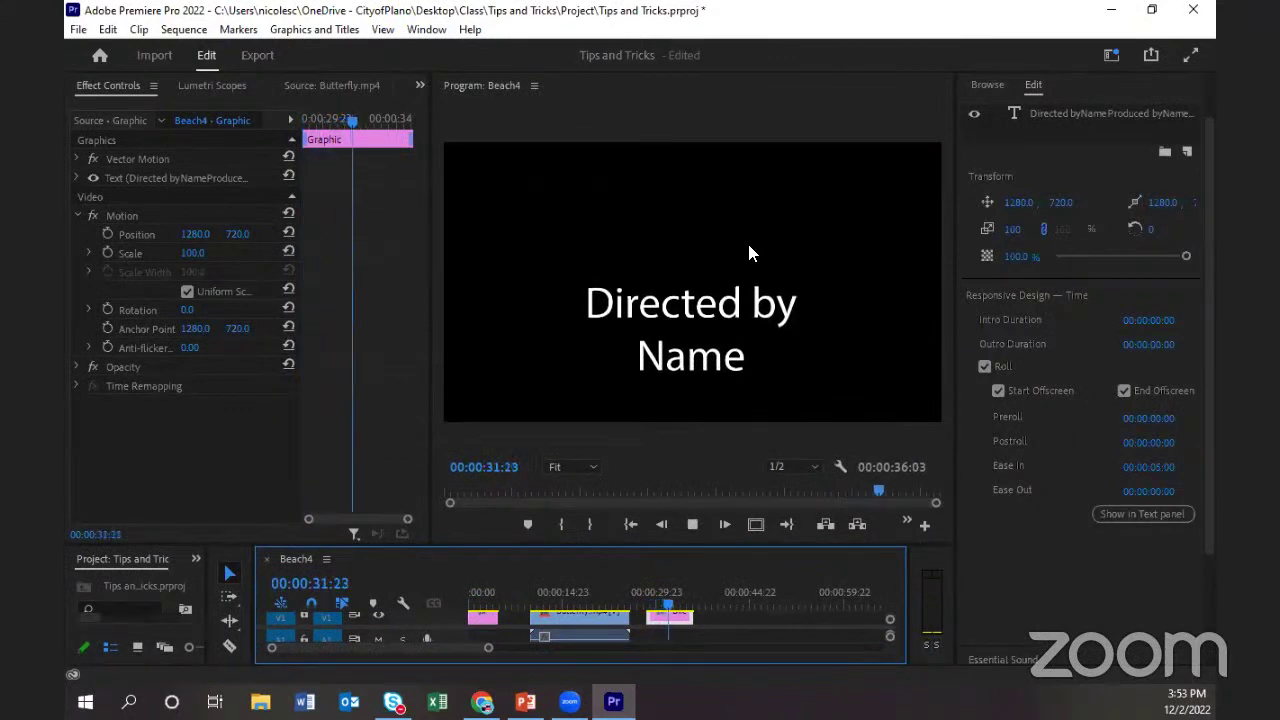
Stop the playback, enlarge the Project and Timeline areas, and place the playhead at 00:00:40:00, past the credits.
key("space")
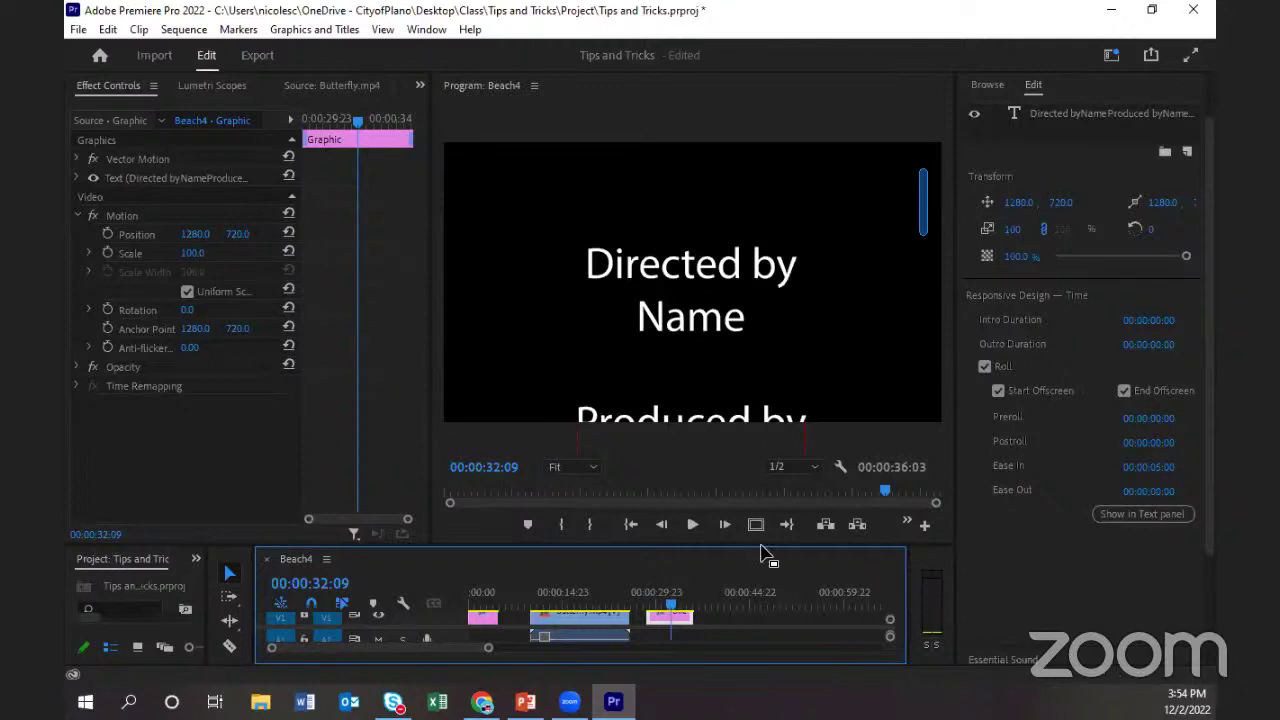
left_click_drag(757, 548, 755, 427)
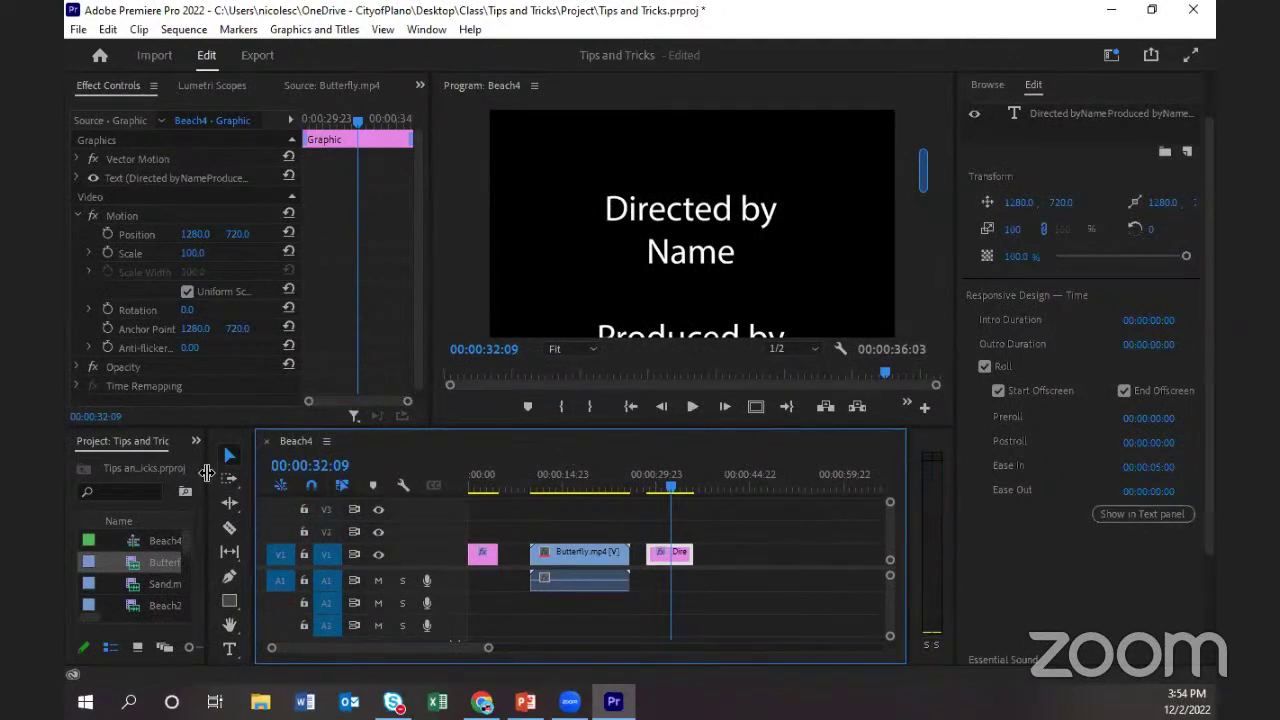
left_click_drag(206, 472, 369, 460)
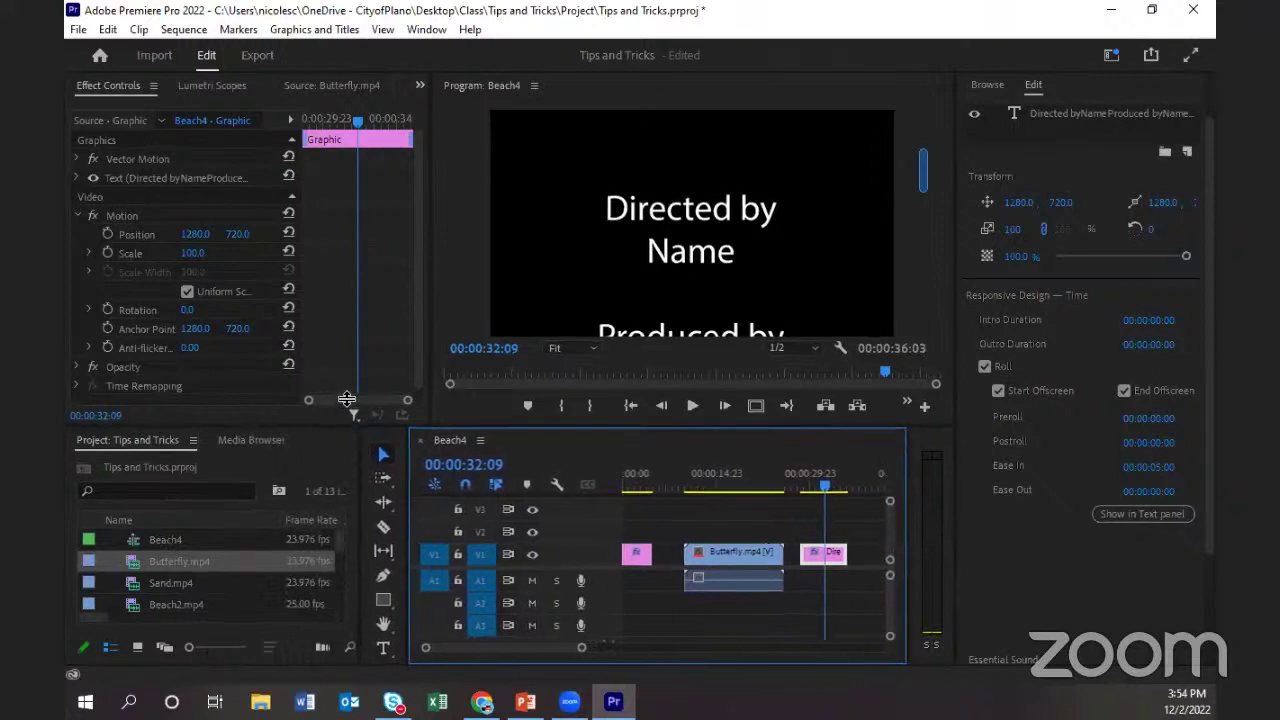
left_click_drag(346, 399, 343, 363)
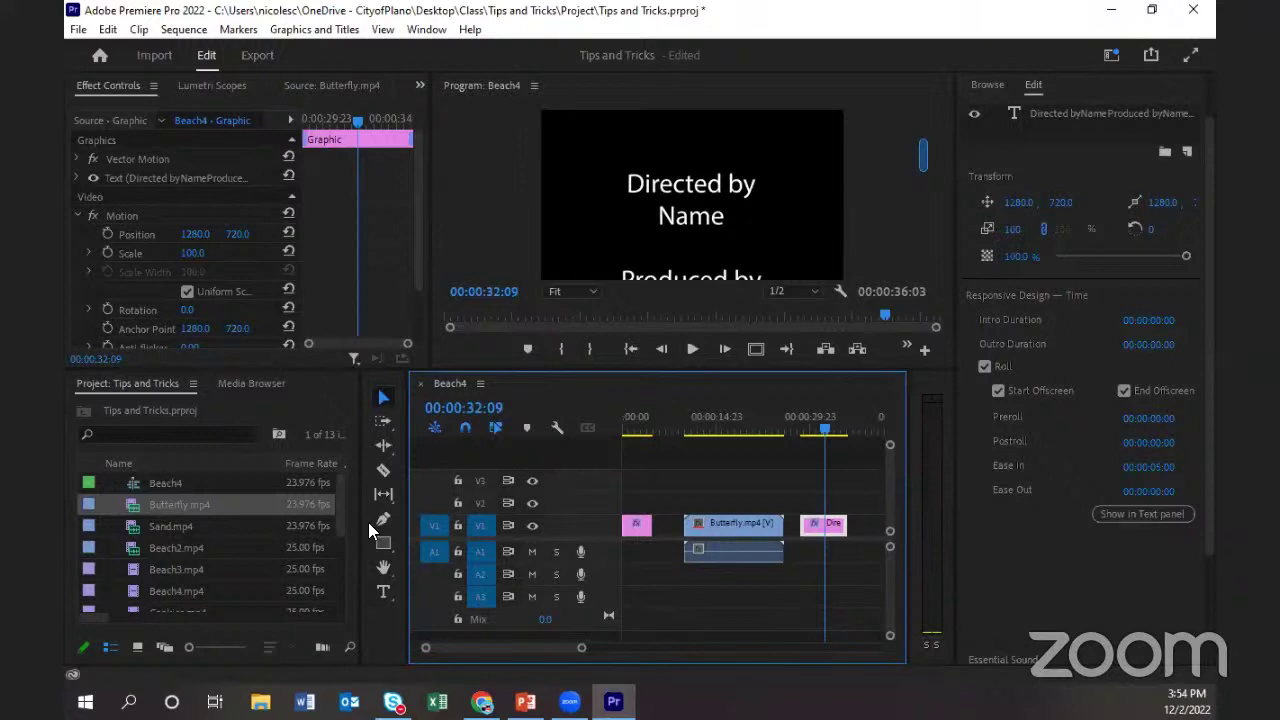
left_click_drag(583, 648, 616, 647)
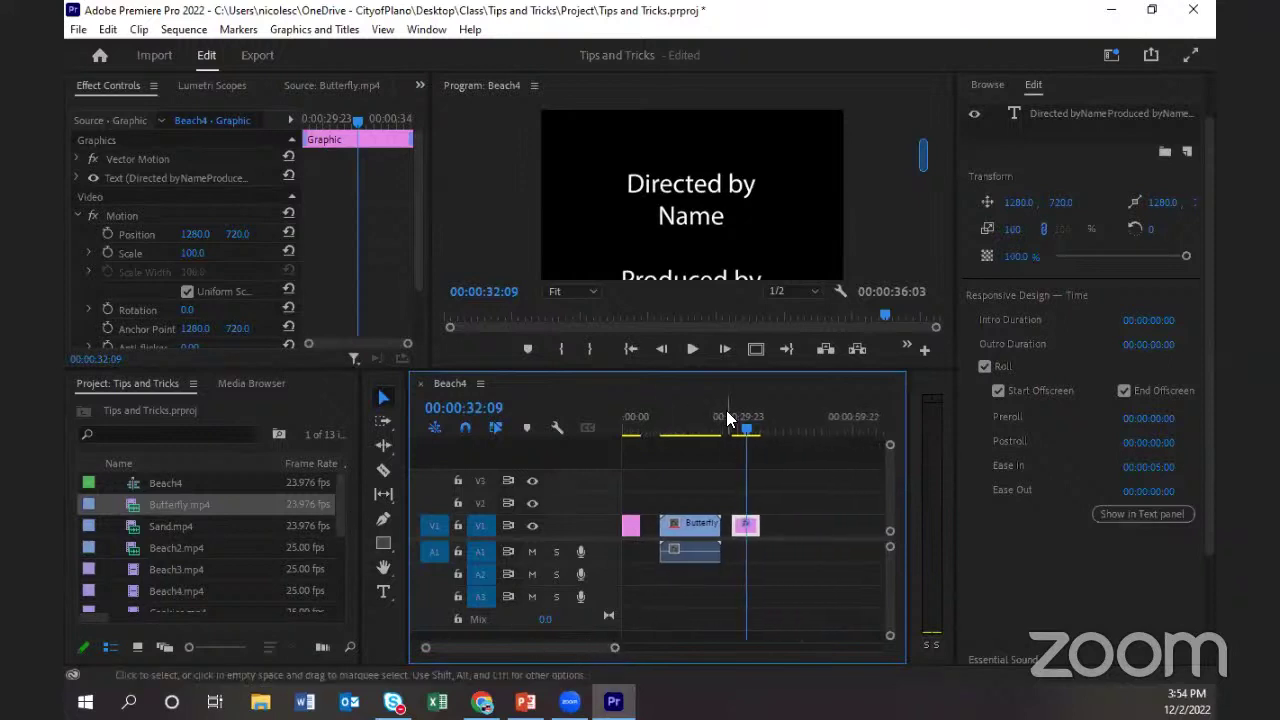
left_click_drag(747, 430, 776, 432)
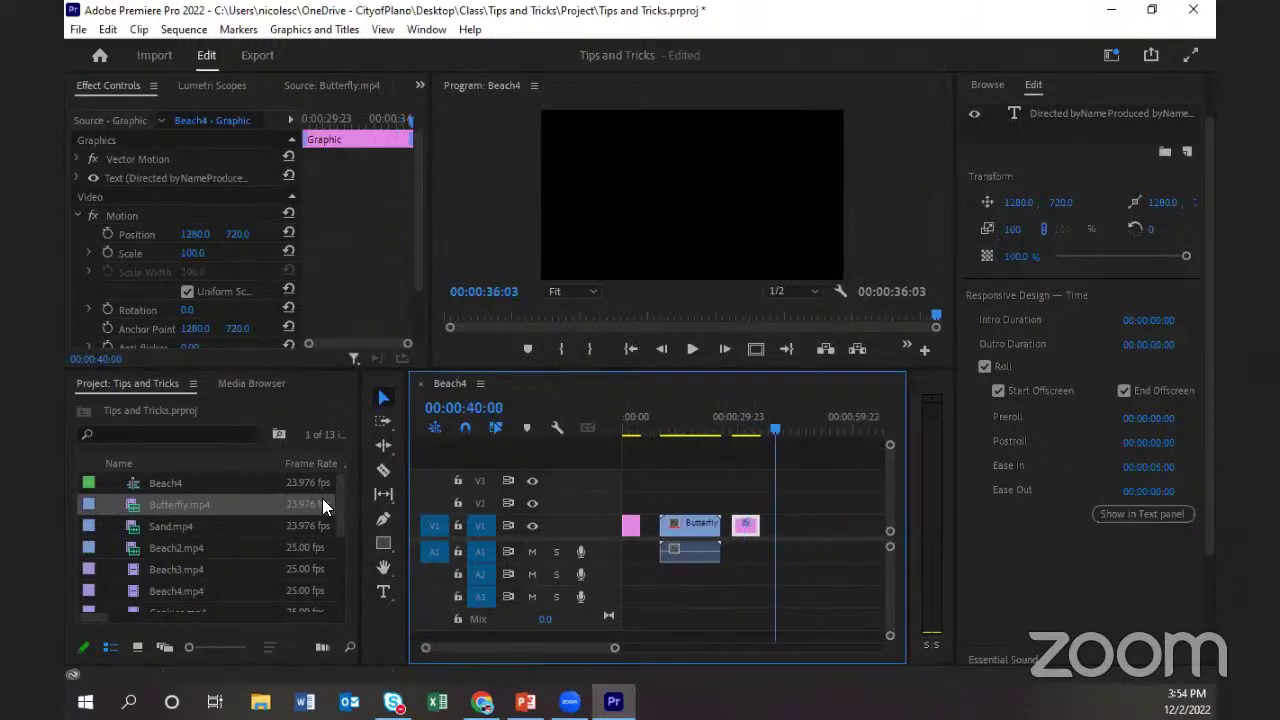
left_click(164, 536)
left_click_drag(162, 528, 784, 541)
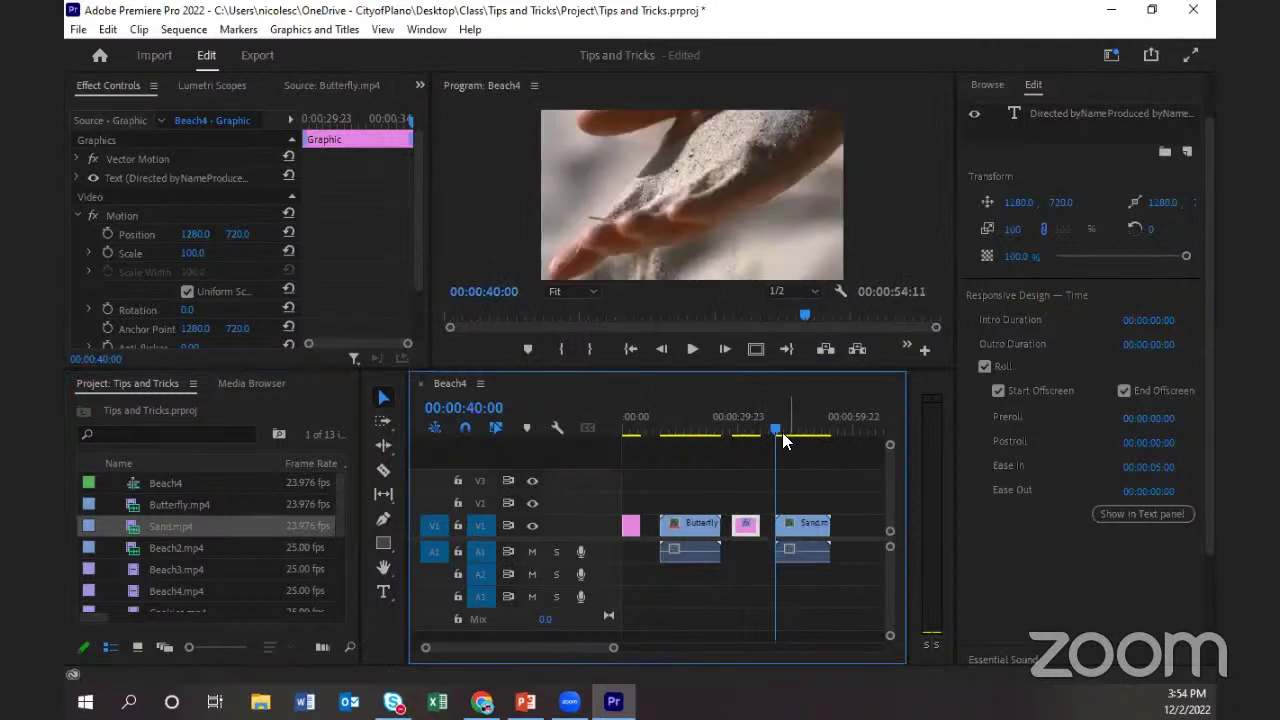
left_click(818, 522)
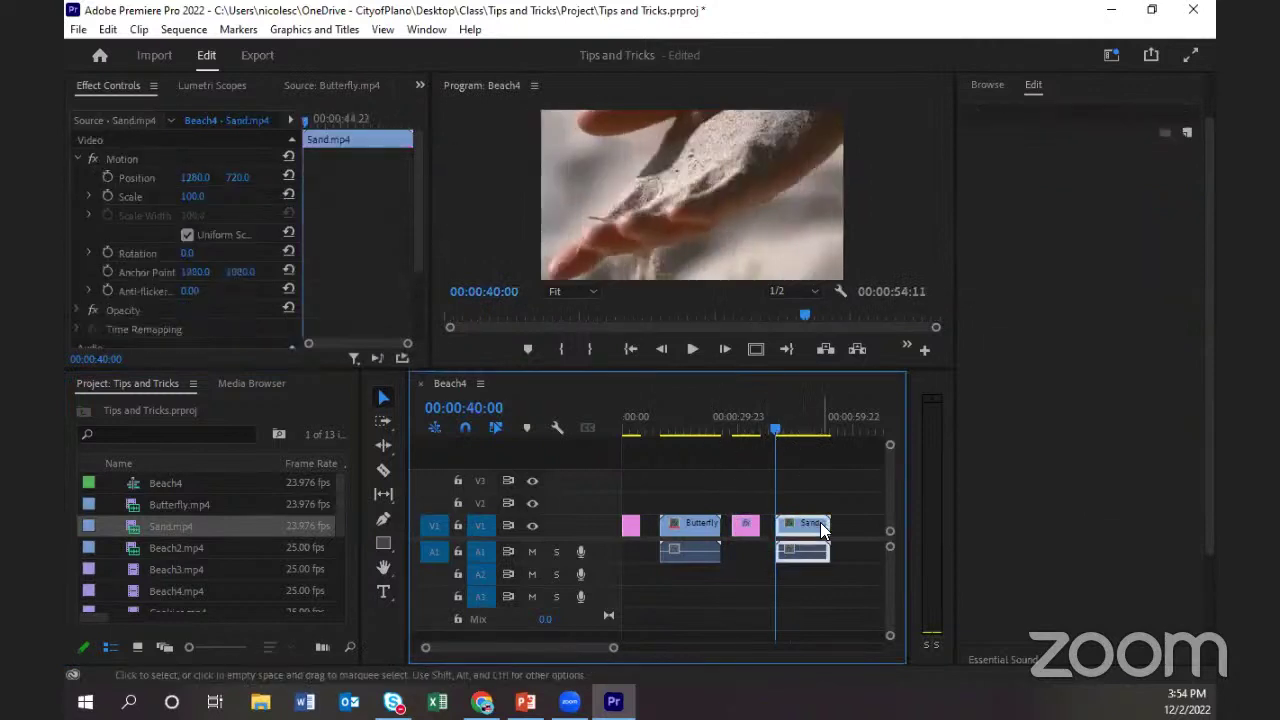
key("Delete")
Place Beach4.mp4 on track V1 at 00:00:40:00 and scale the clip to the frame size.
left_click(170, 591)
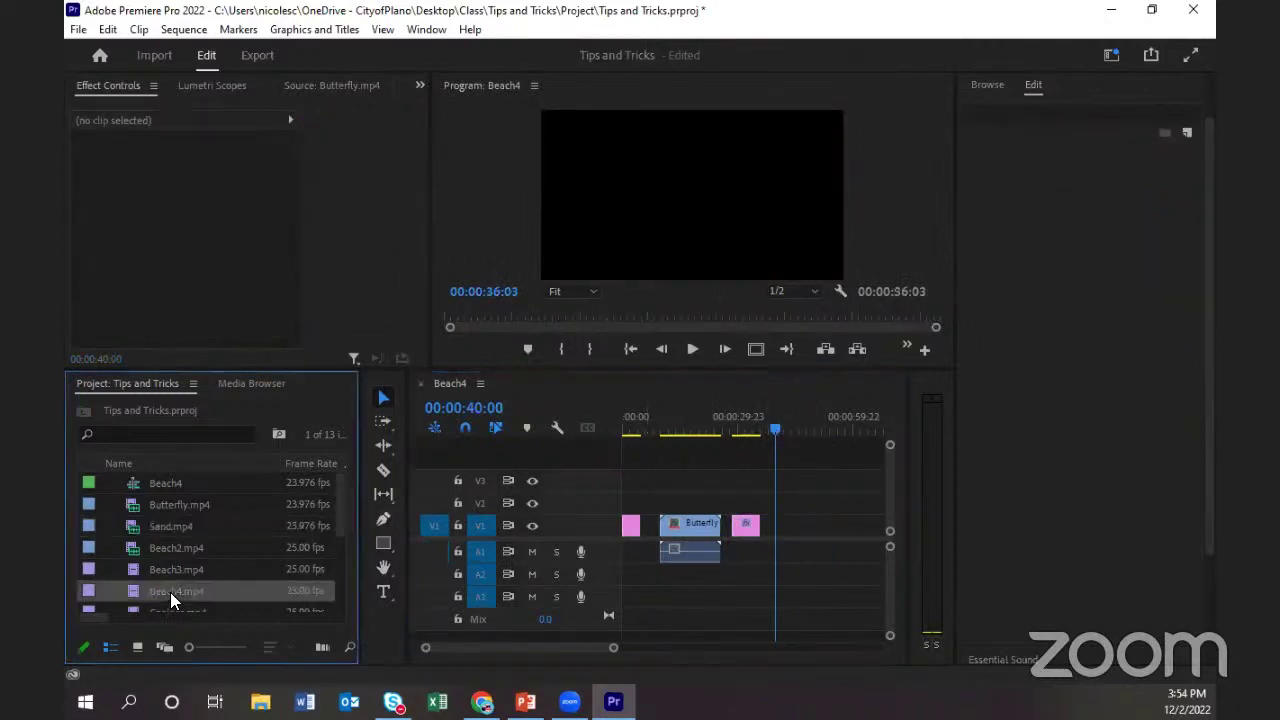
left_click_drag(322, 594, 785, 535)
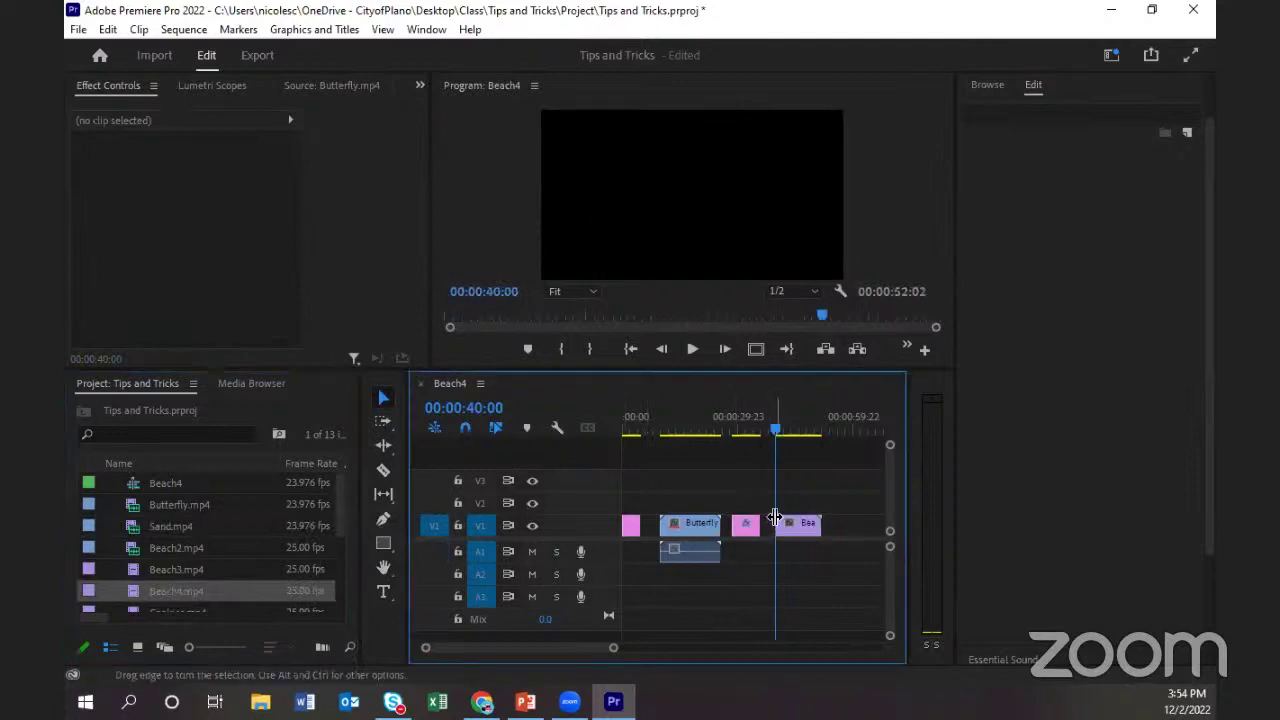
left_click(790, 522)
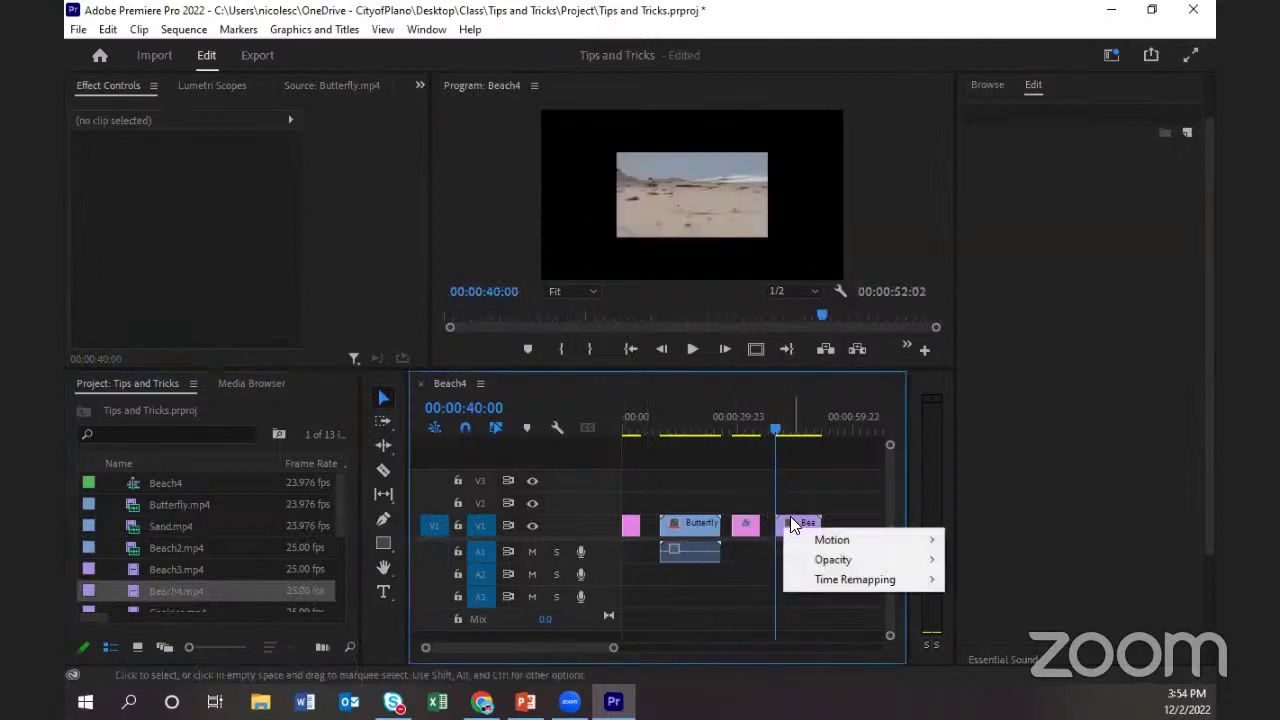
left_click(826, 537)
left_click(794, 526)
right_click(794, 526)
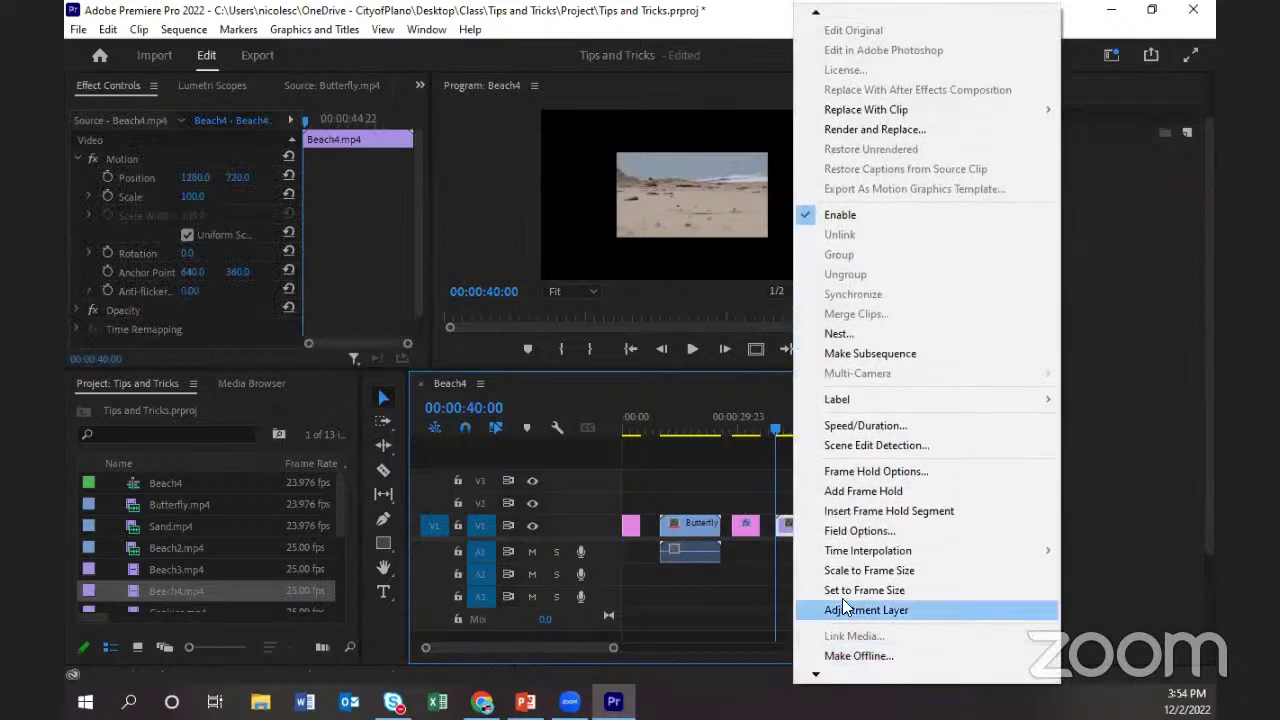
left_click(848, 574)
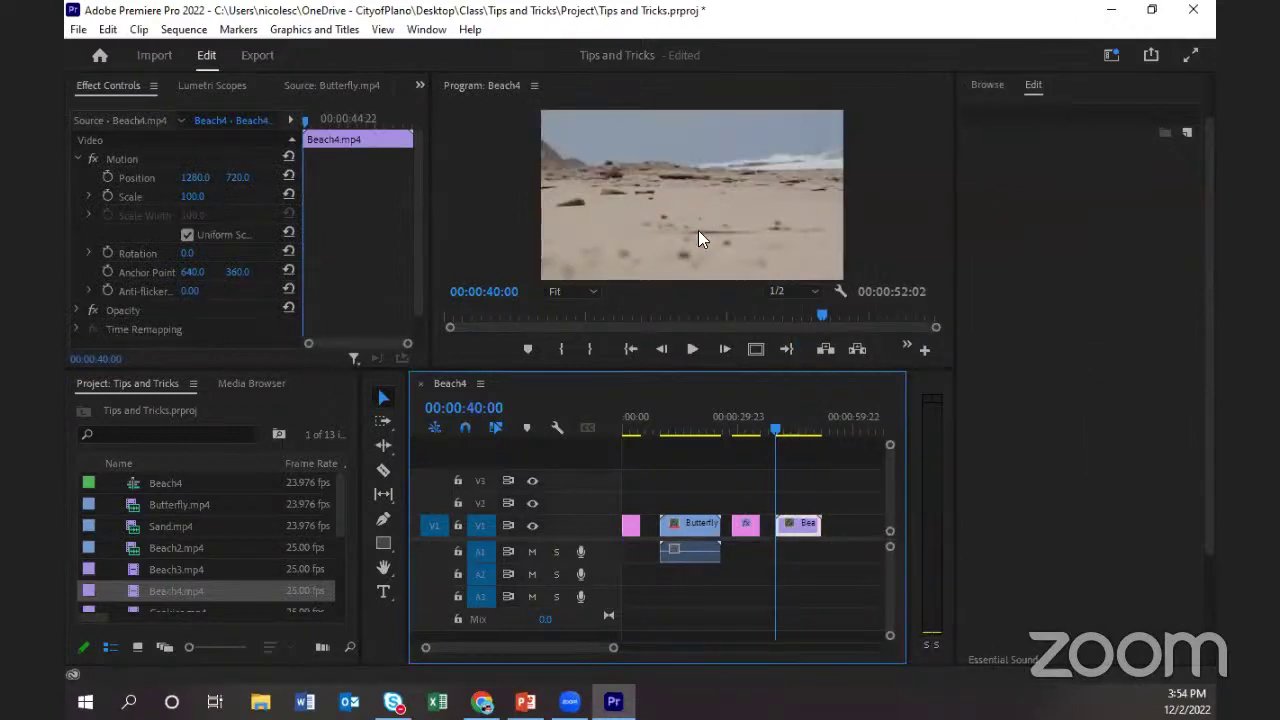
Enlarge the Program monitor area and move the playhead to 00:00:42:03 within the Beach4.mp4 clip.
left_click_drag(638, 373, 624, 538)
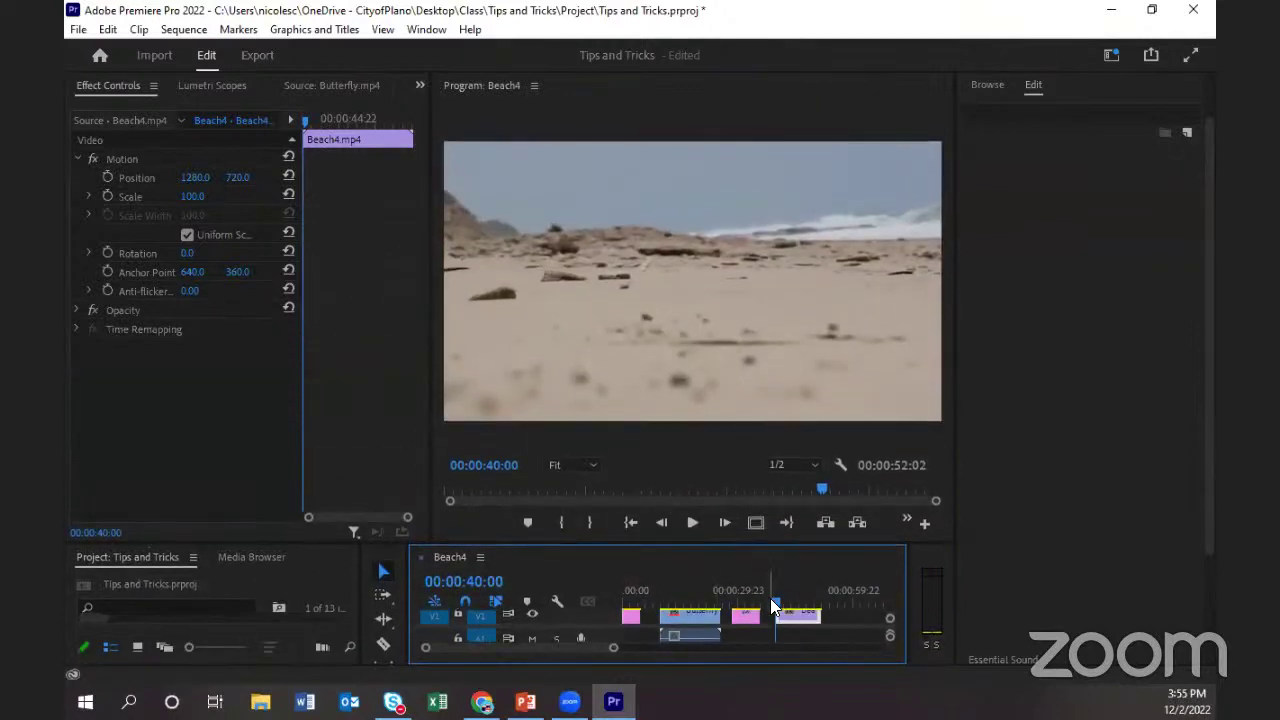
left_click_drag(766, 594, 784, 605)
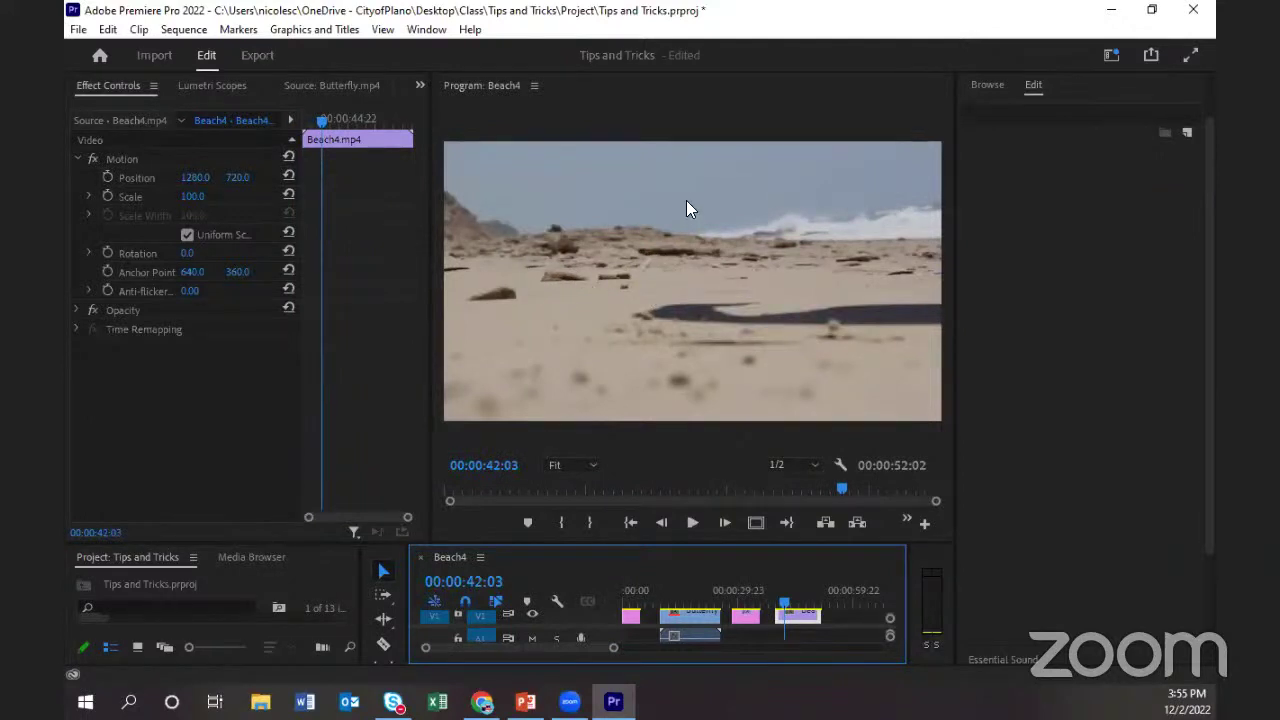
left_click(432, 418)
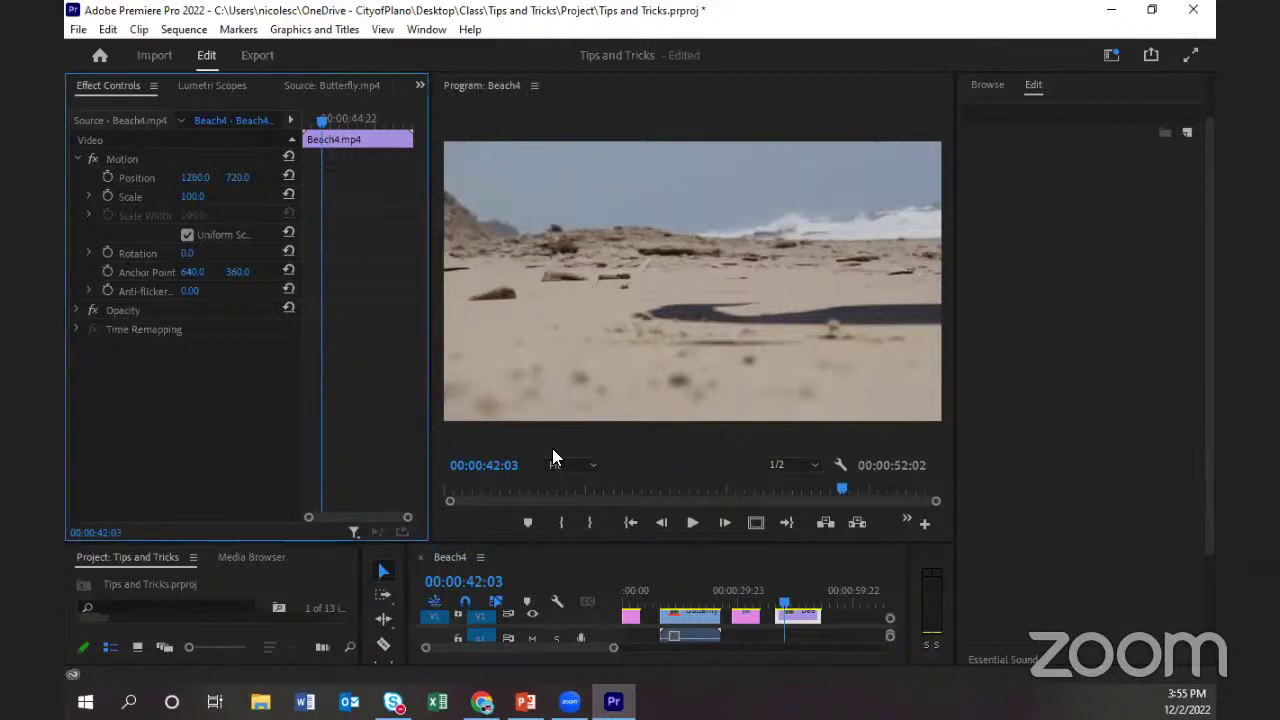
Examine the rocks in the beach frame at 100% and 50% magnification and restore the Fit view.
left_click(590, 465)
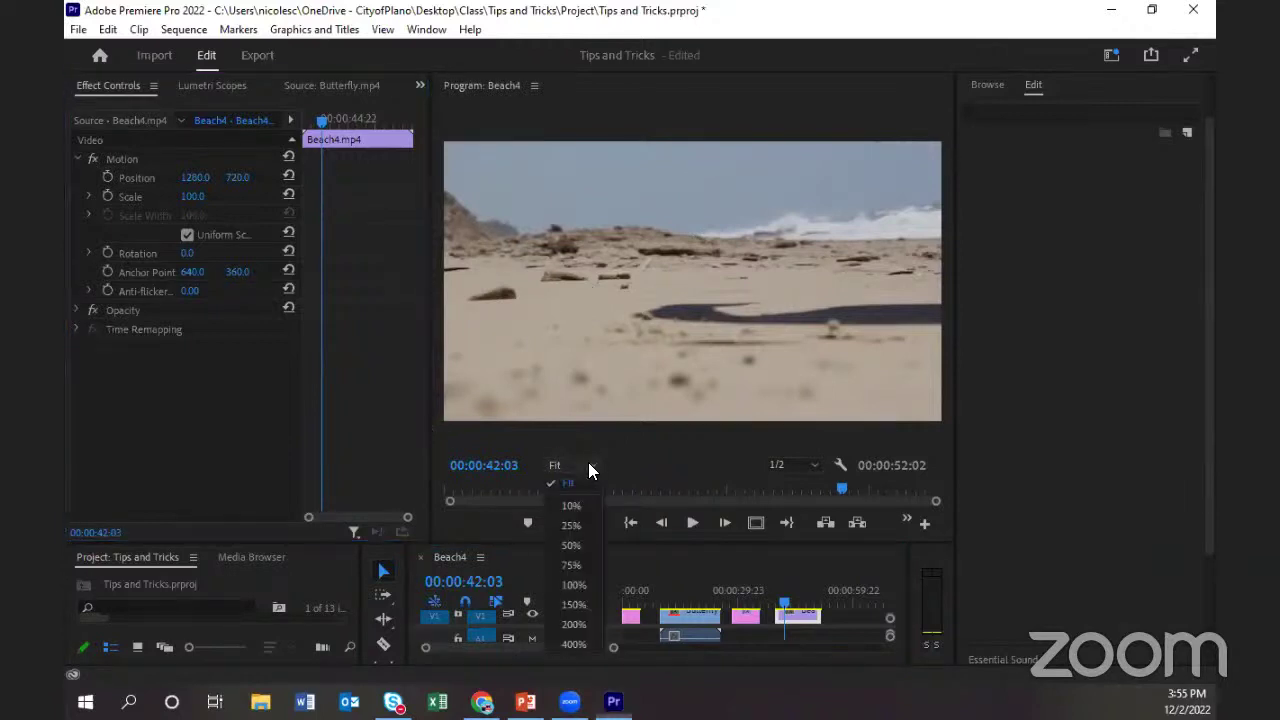
left_click(581, 584)
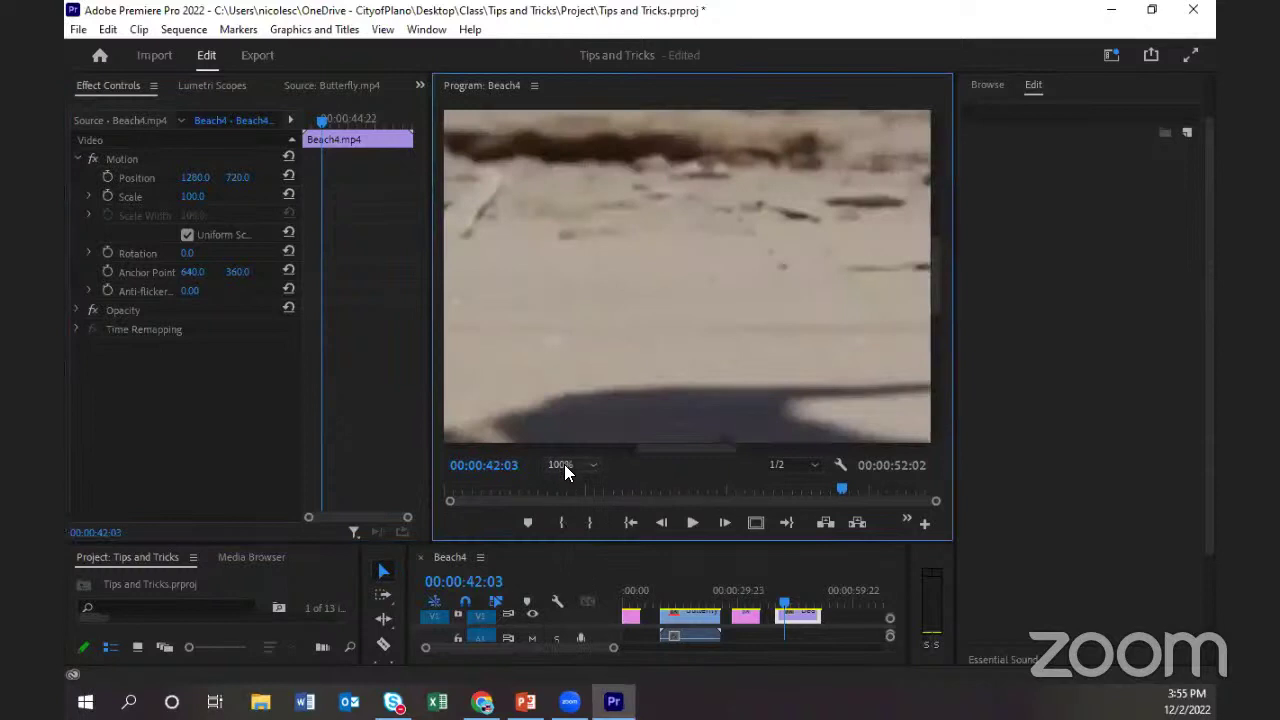
left_click(564, 464)
left_click(566, 540)
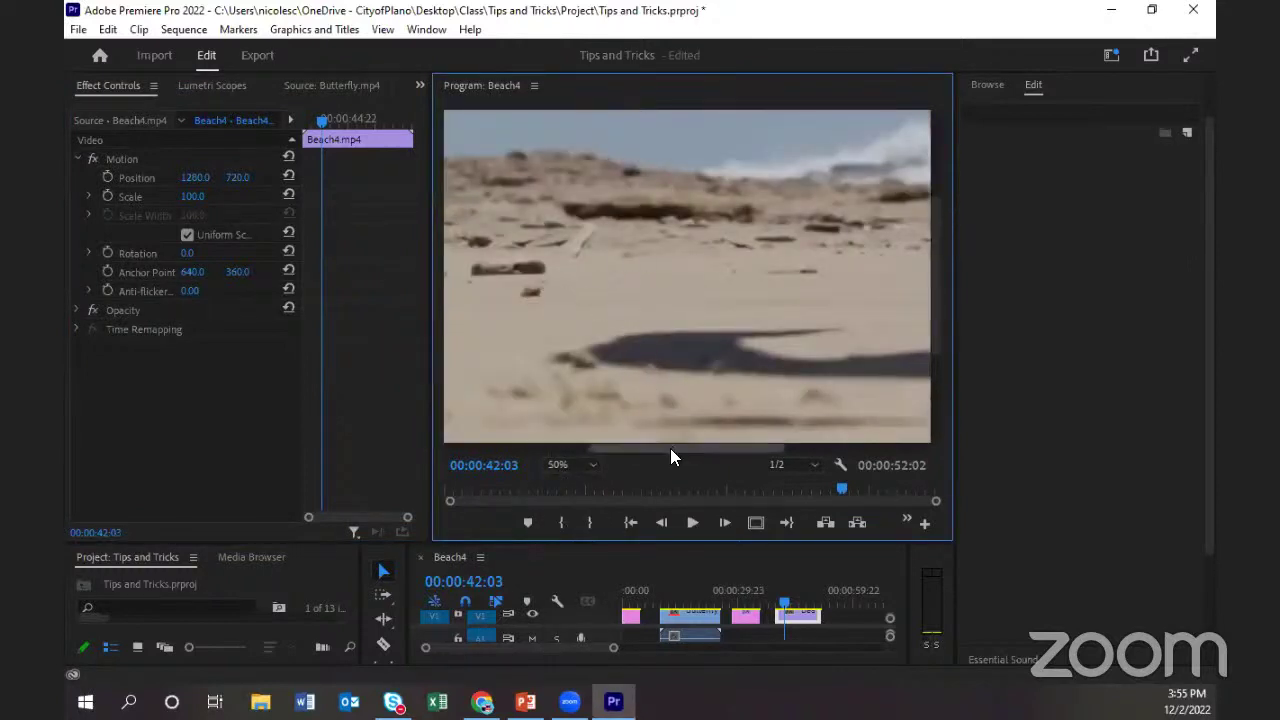
left_click_drag(670, 448, 610, 450)
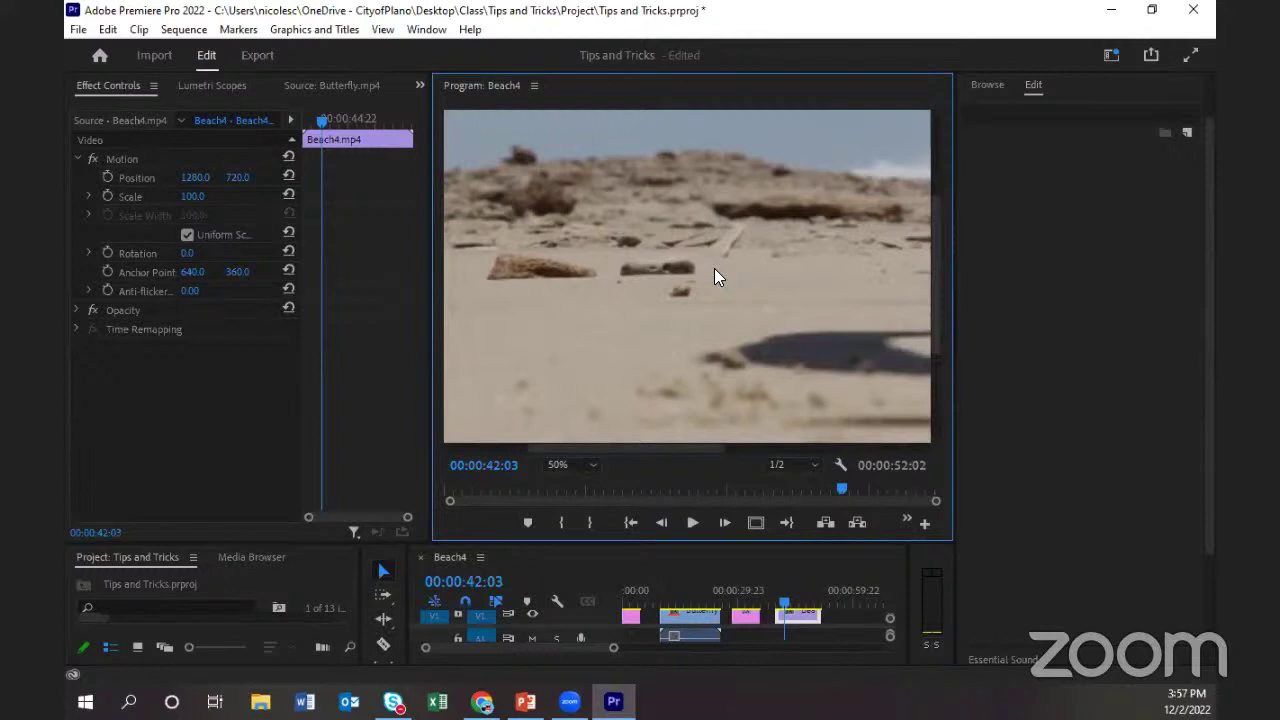
left_click(588, 464)
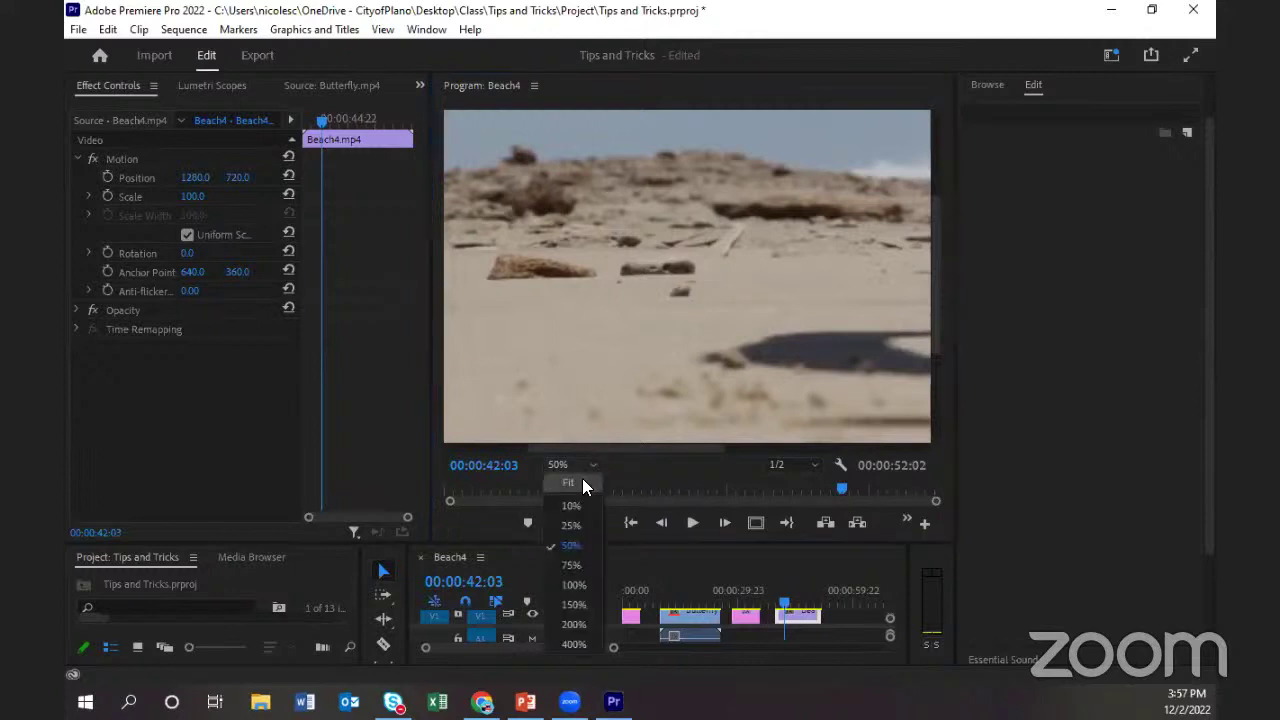
left_click(582, 480)
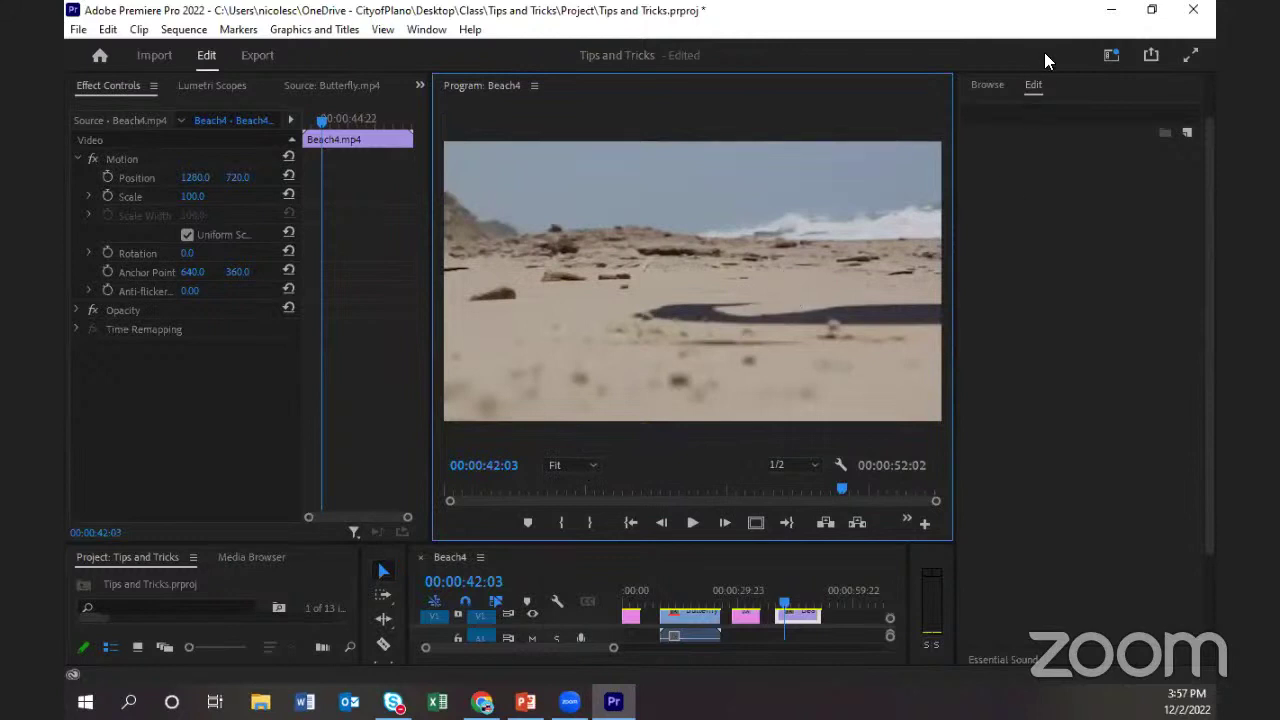
Search the effects for median and apply Median (Legacy) to the Beach4.mp4 clip in the sequence.
left_click(1111, 89)
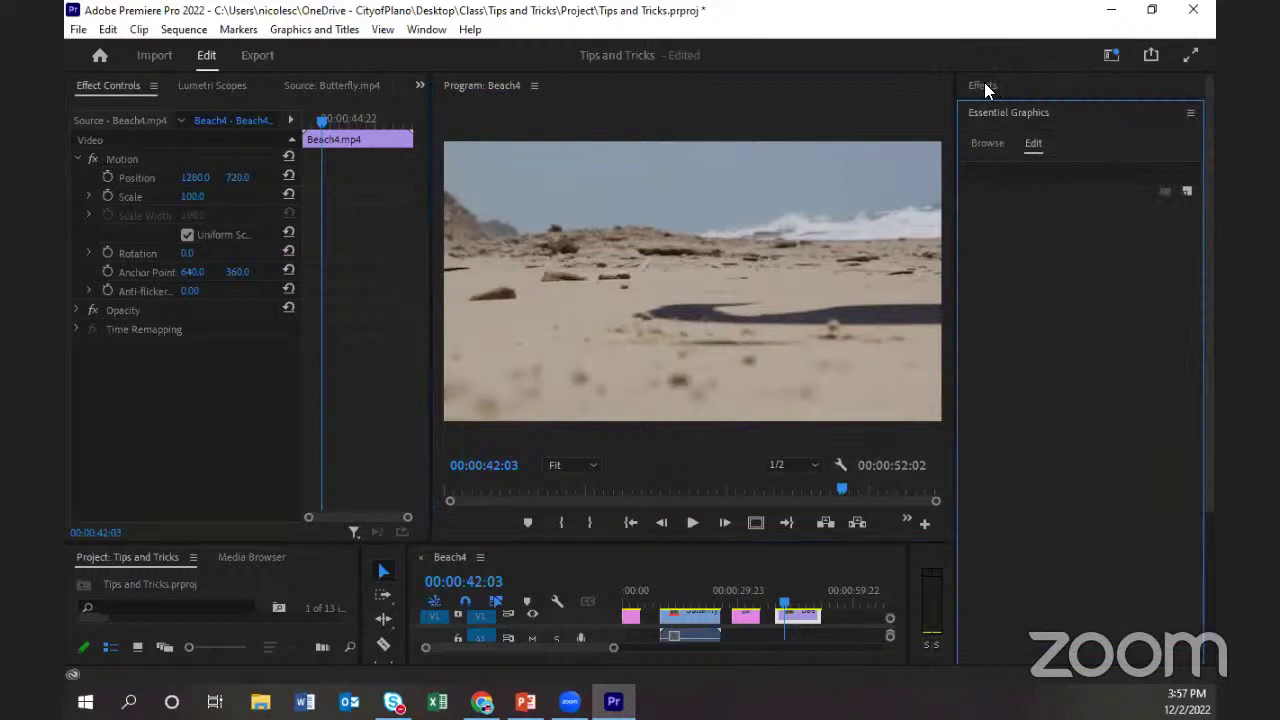
left_click(984, 85)
left_click(995, 108)
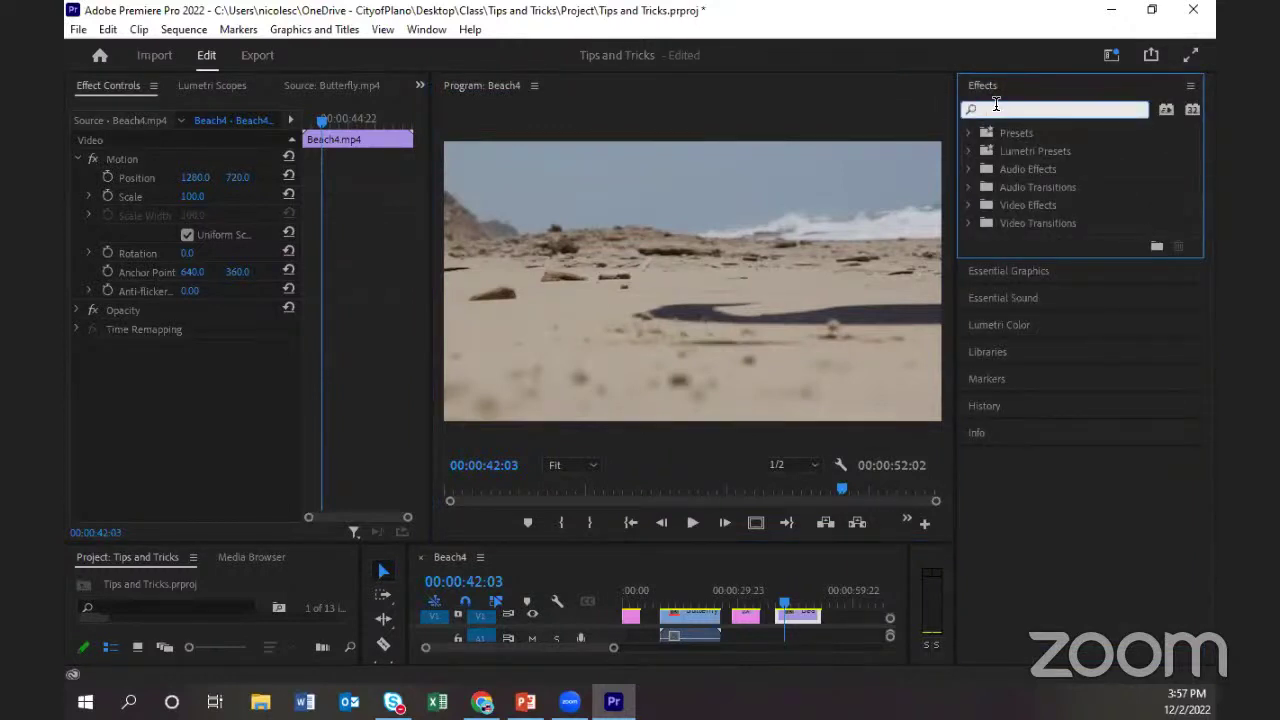
type("median")
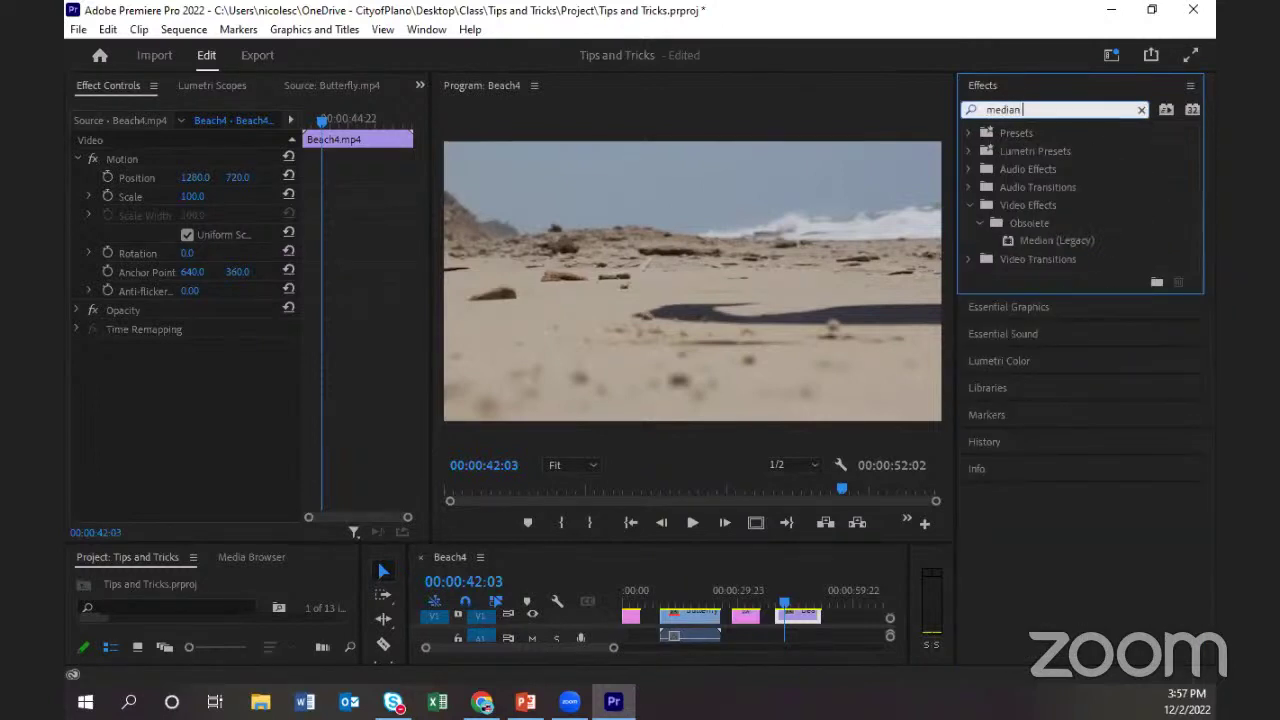
type(" e")
key("BackSpace")
key("BackSpace")
left_click_drag(818, 545, 816, 474)
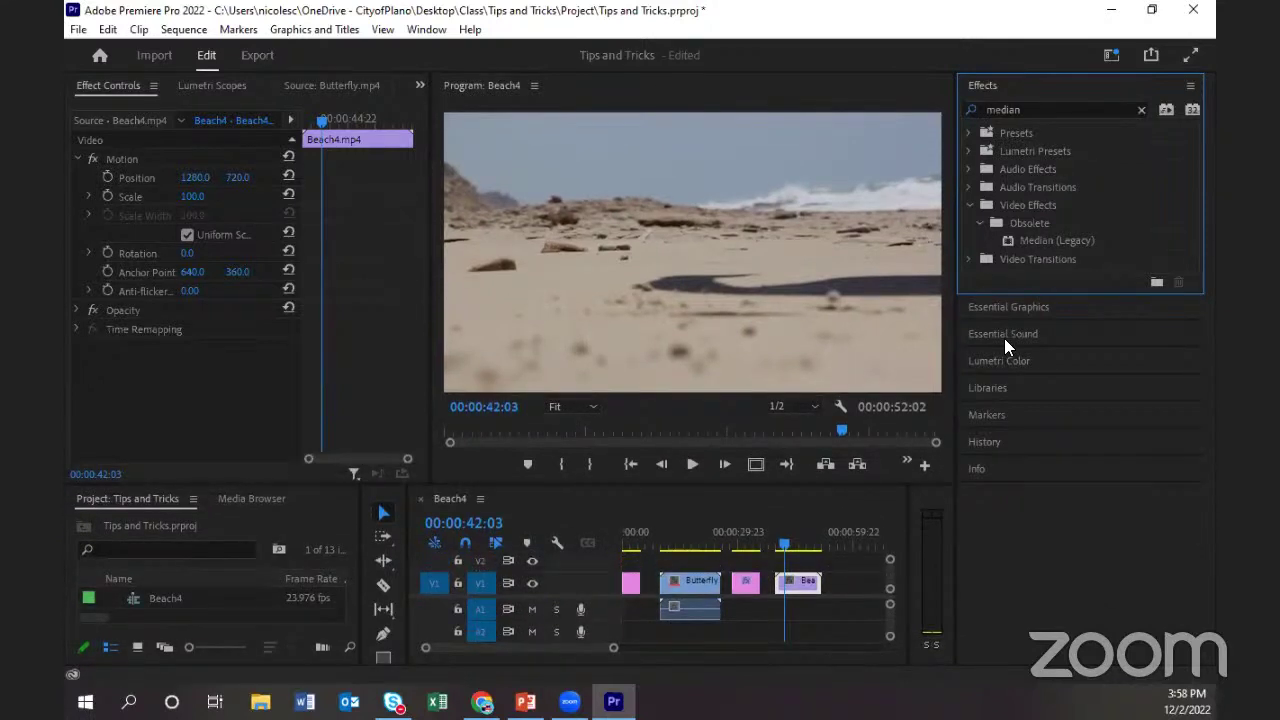
left_click(1047, 238)
left_click_drag(1046, 237, 799, 583)
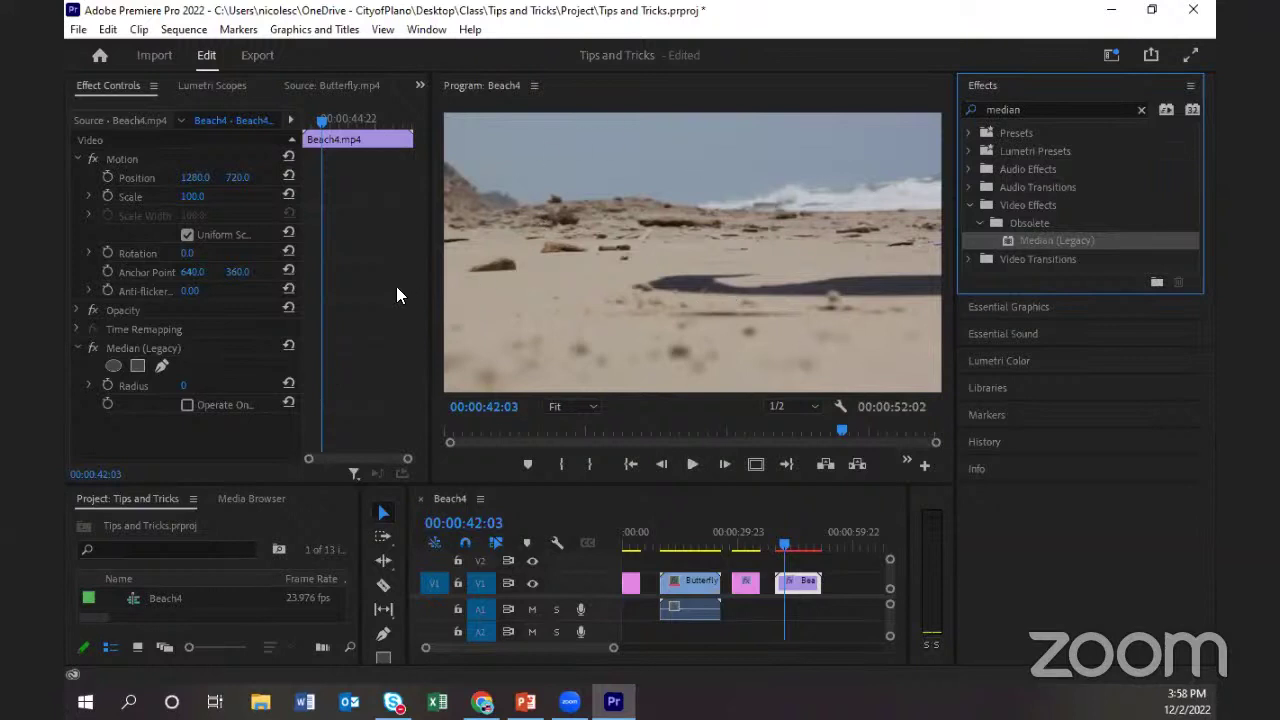
Try different Radius values for the Median (Legacy) effect and reset the Radius to its default.
left_click(183, 386)
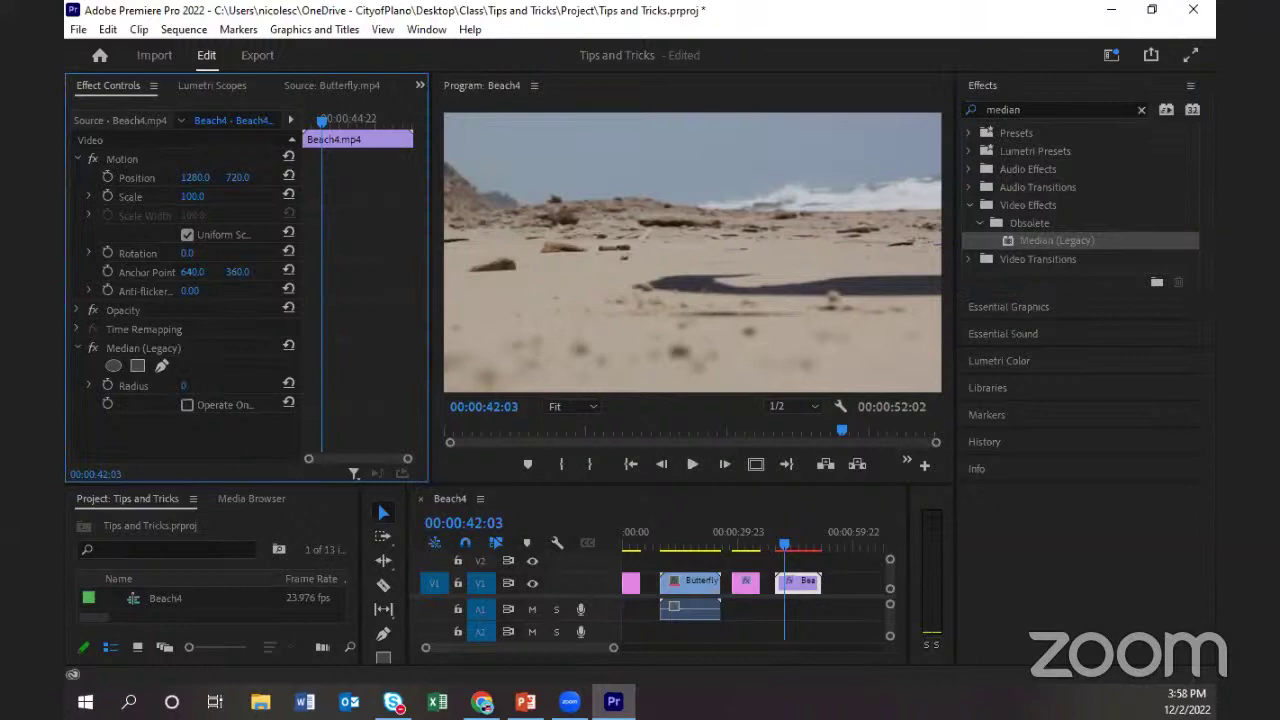
type("515")
key("Return")
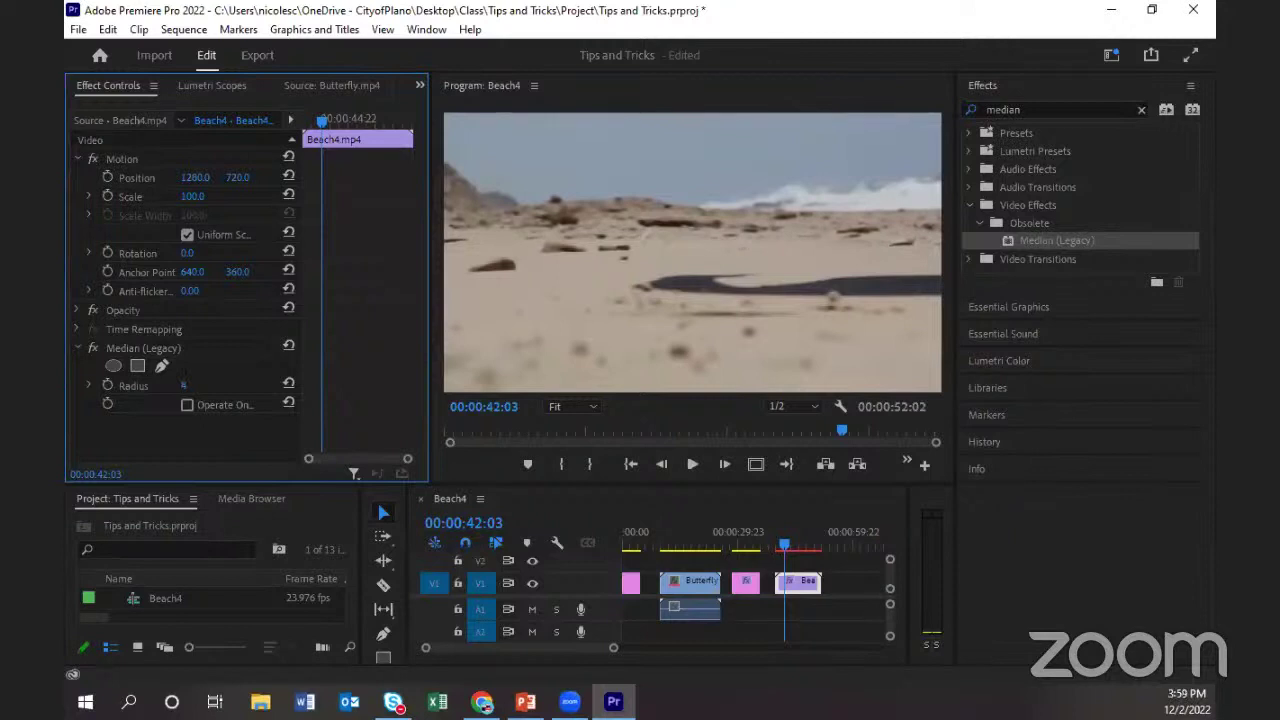
left_click_drag(183, 385, 186, 385)
left_click(287, 384)
Draw a closed free-form mask for Median (Legacy) around the brown rock at 50% magnification and rotate it slightly to enclose the rock.
left_click(572, 407)
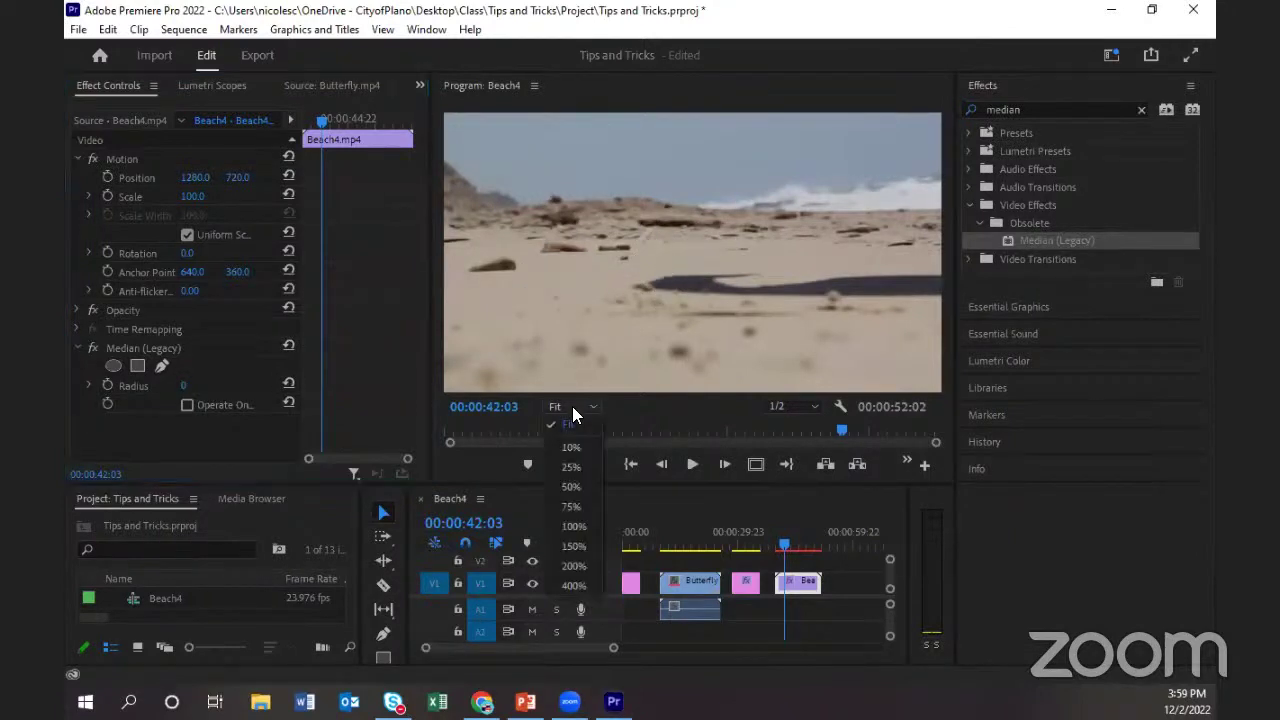
left_click(574, 487)
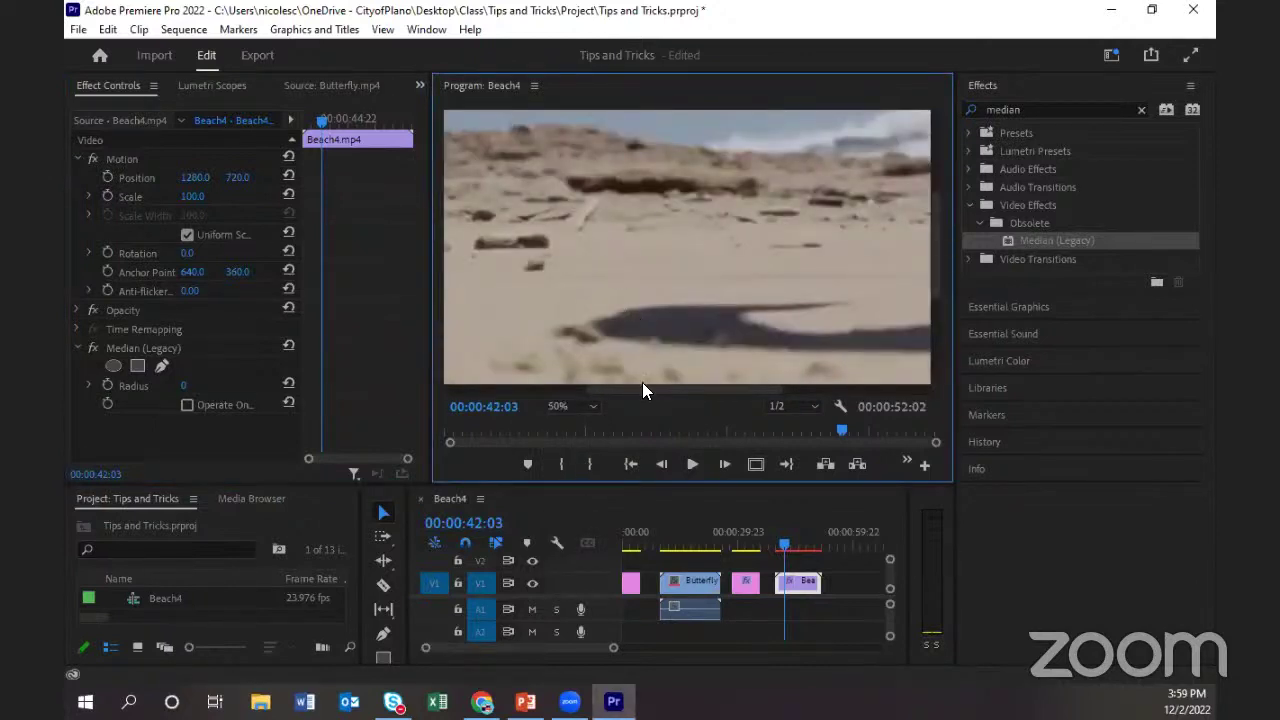
left_click_drag(643, 386, 540, 390)
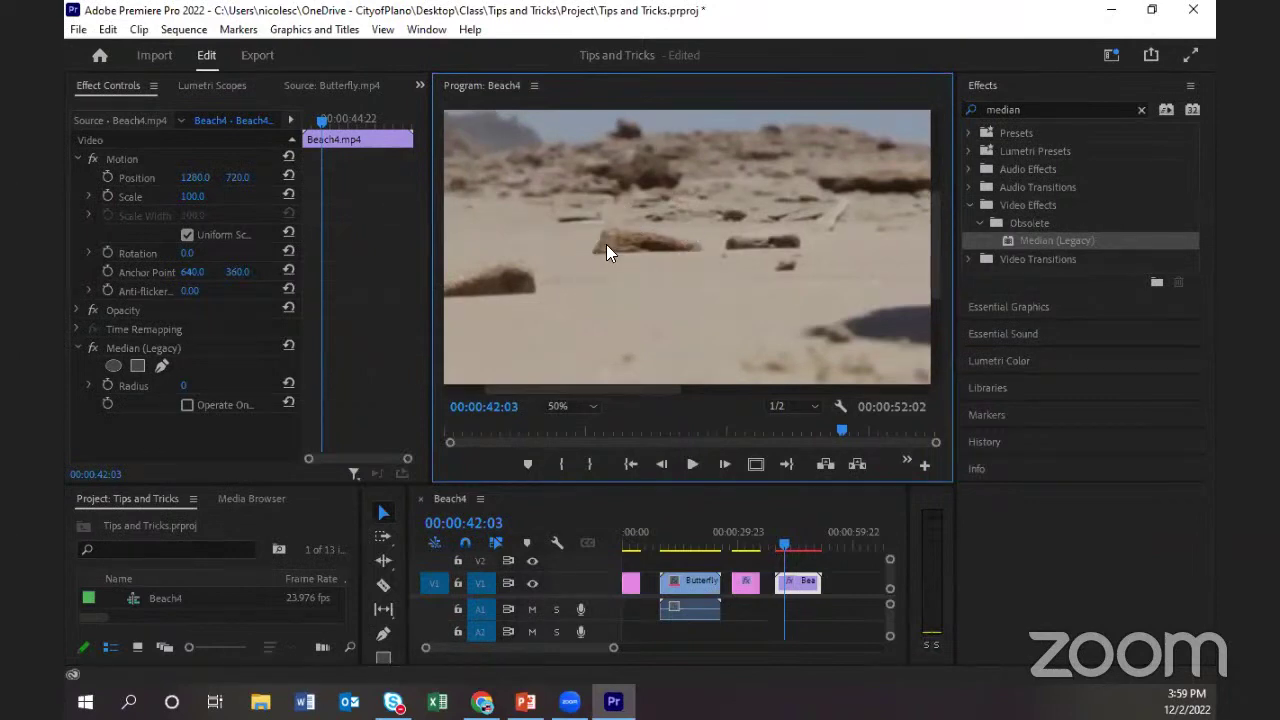
left_click(162, 366)
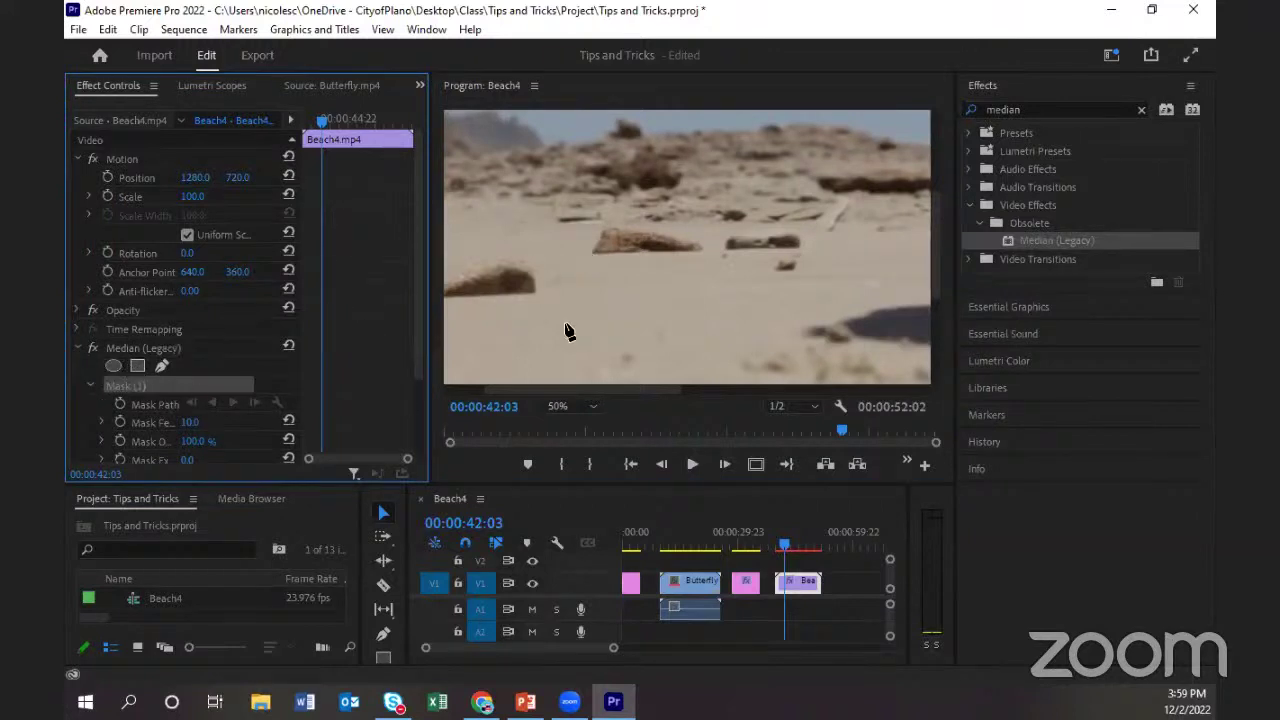
left_click(589, 251)
left_click(600, 226)
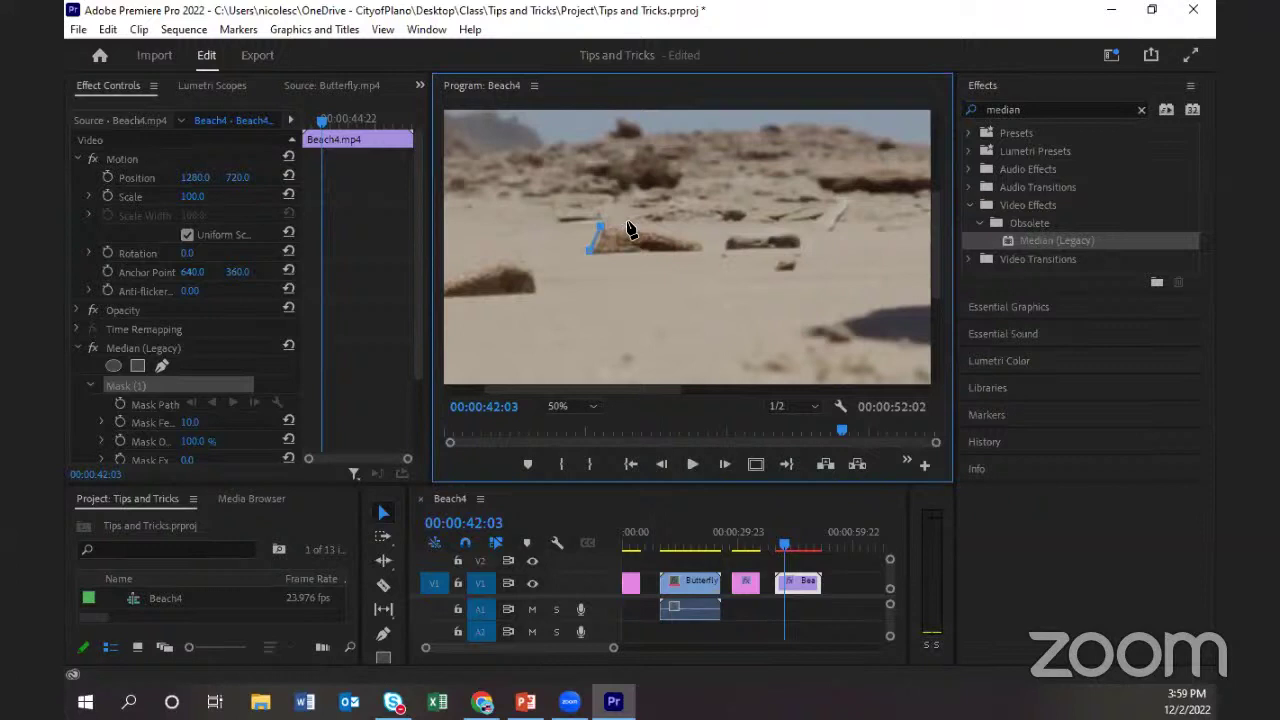
left_click(626, 220)
left_click(652, 225)
left_click(680, 230)
left_click_drag(699, 252, 704, 258)
left_click_drag(634, 222, 642, 225)
left_click(704, 268)
left_click(650, 276)
left_click(606, 279)
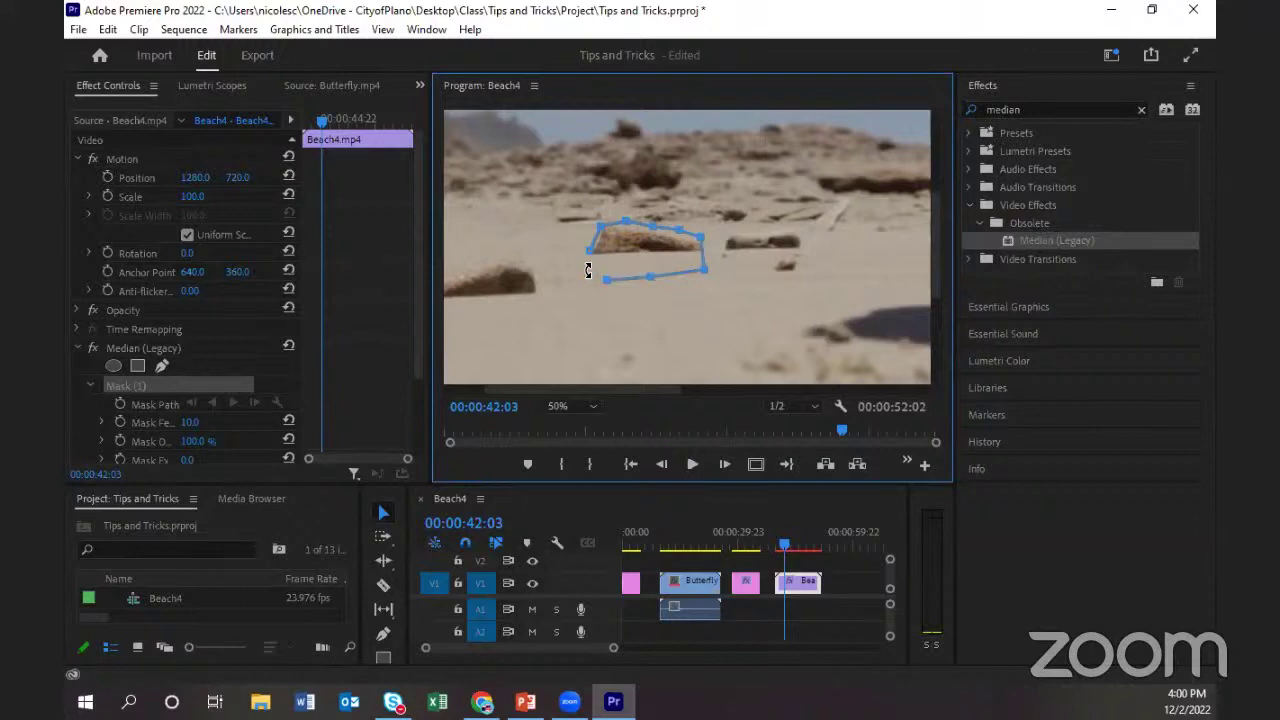
left_click(588, 272)
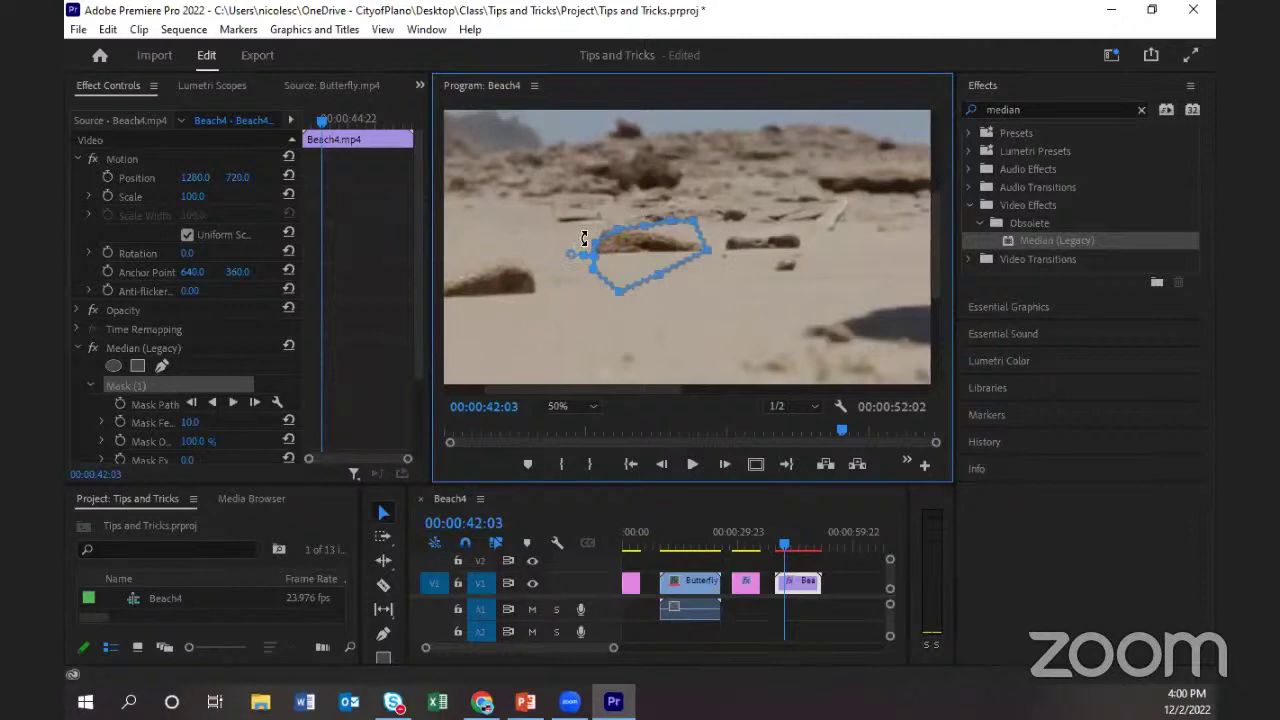
left_click_drag(583, 234, 626, 247)
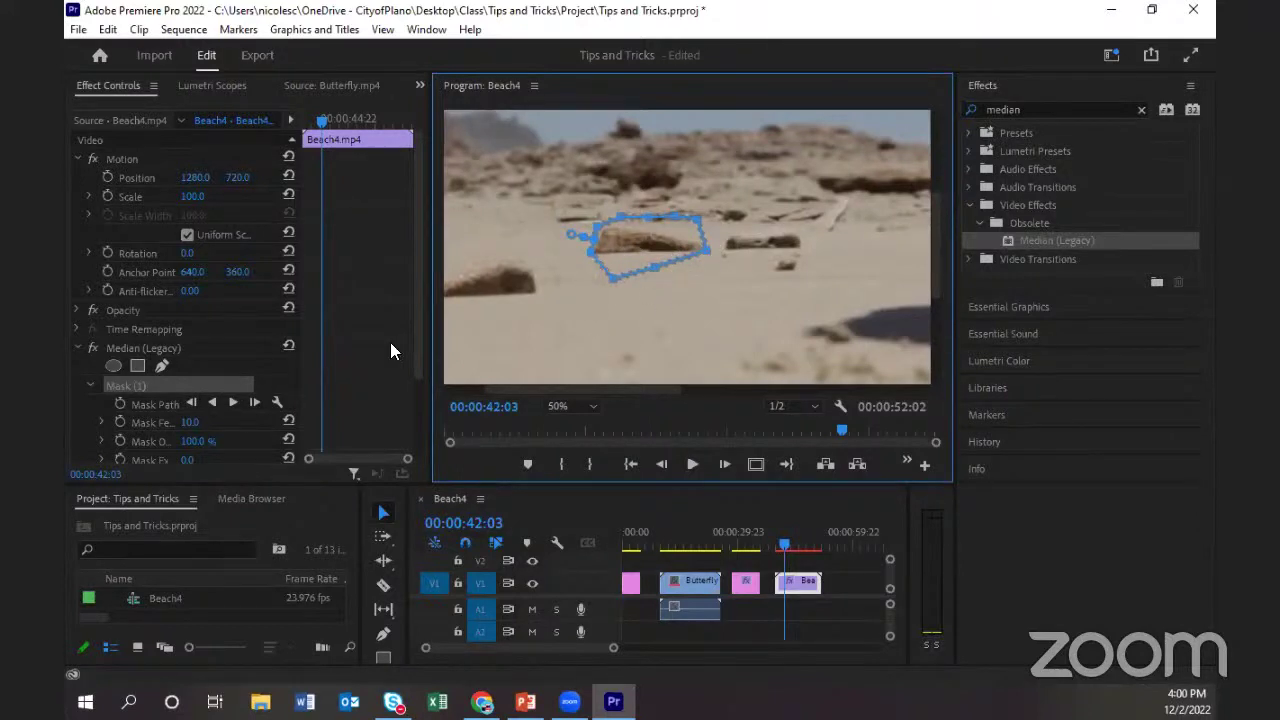
Set the masked Median (Legacy) Radius to 29 and check the rock at 25% magnification with the mask outline hidden.
left_click_drag(416, 288, 368, 366)
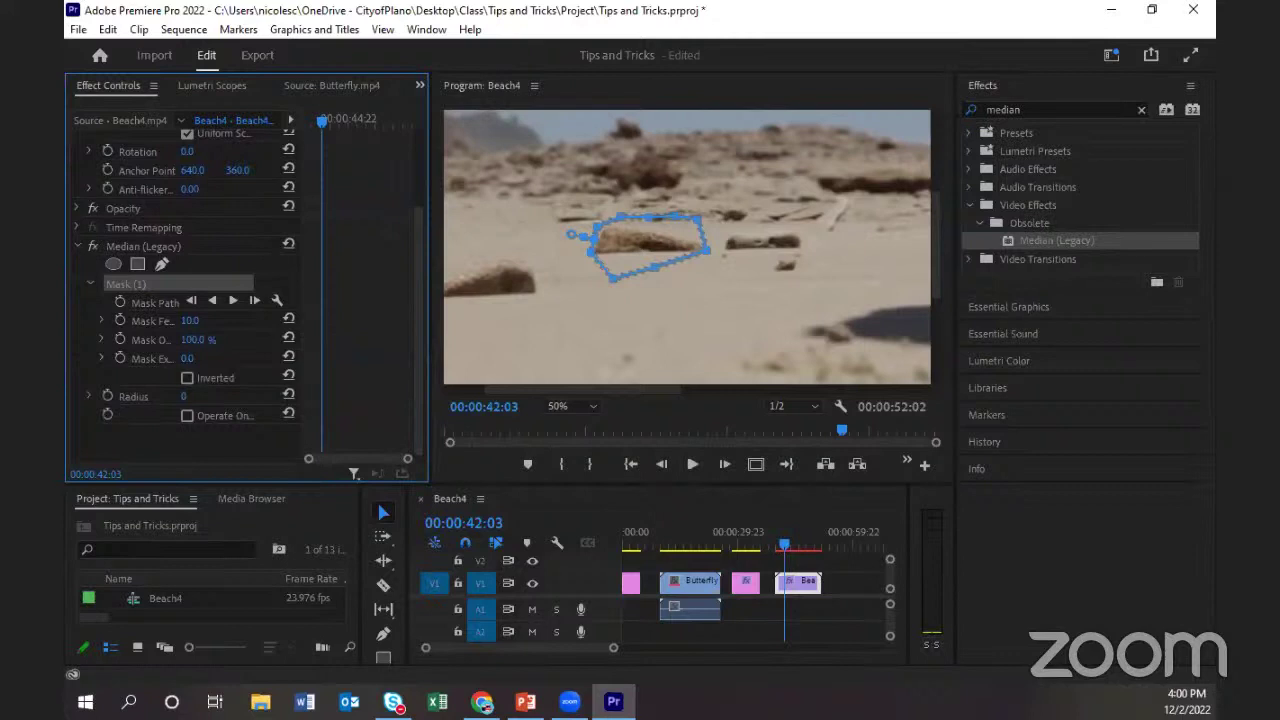
left_click_drag(184, 396, 214, 396)
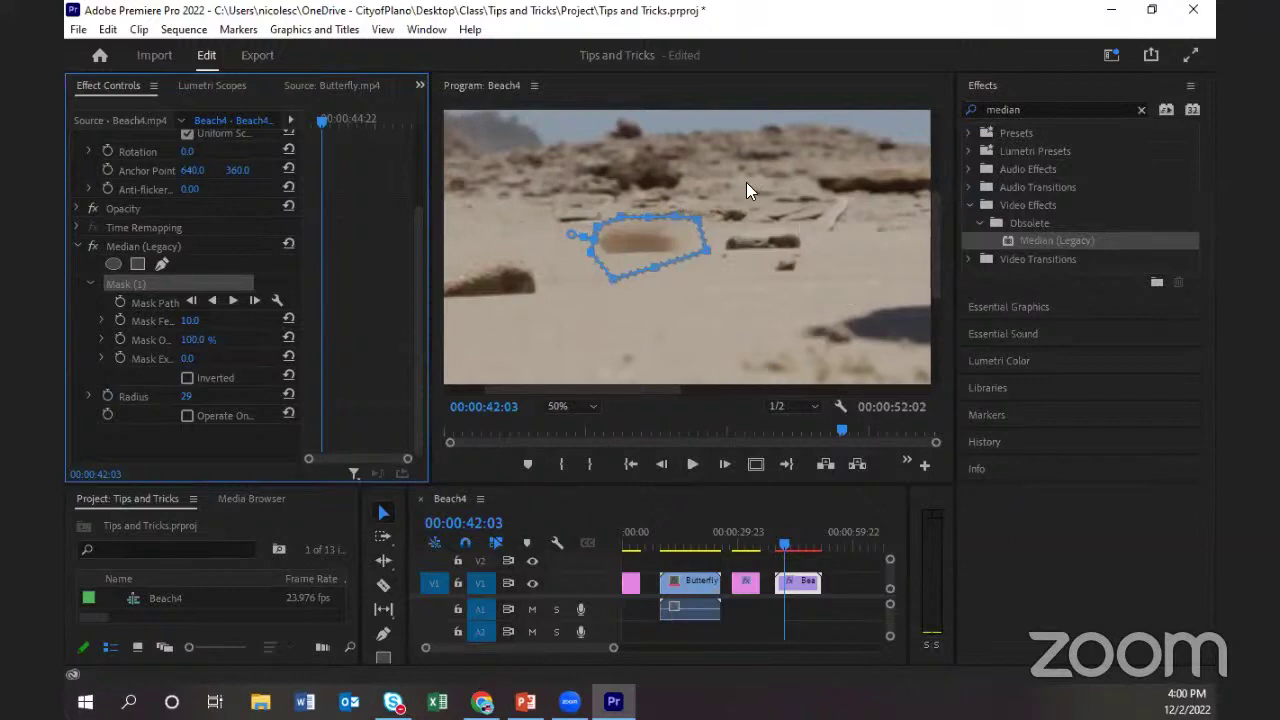
left_click(582, 408)
left_click(570, 465)
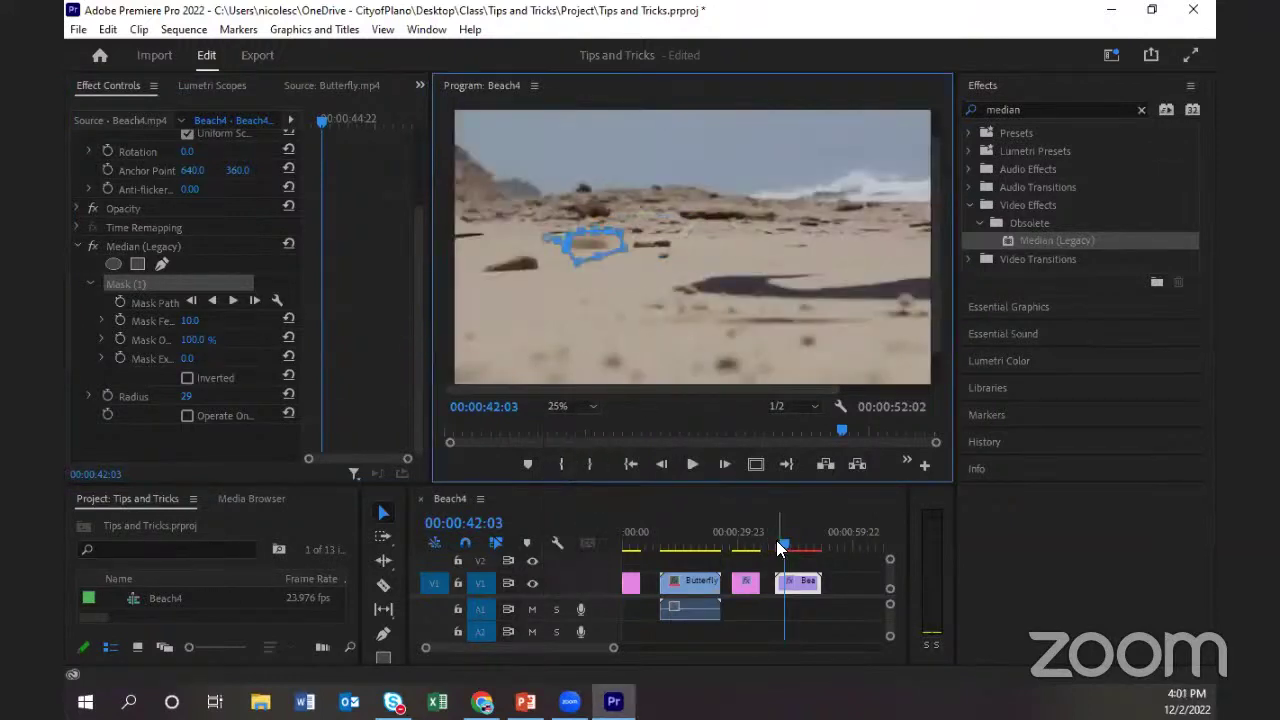
left_click(178, 446)
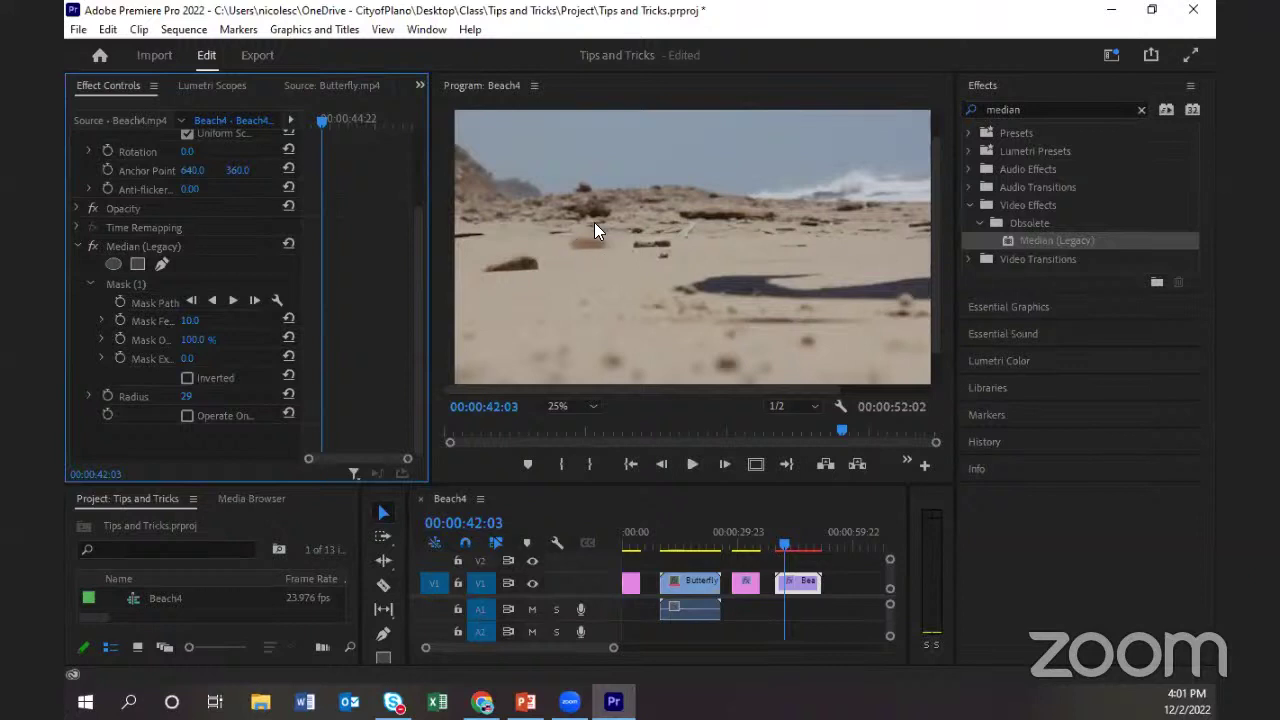
Set the Mask Feather of Mask (1) around the rock to 0 while viewing it at 75% magnification.
left_click(560, 406)
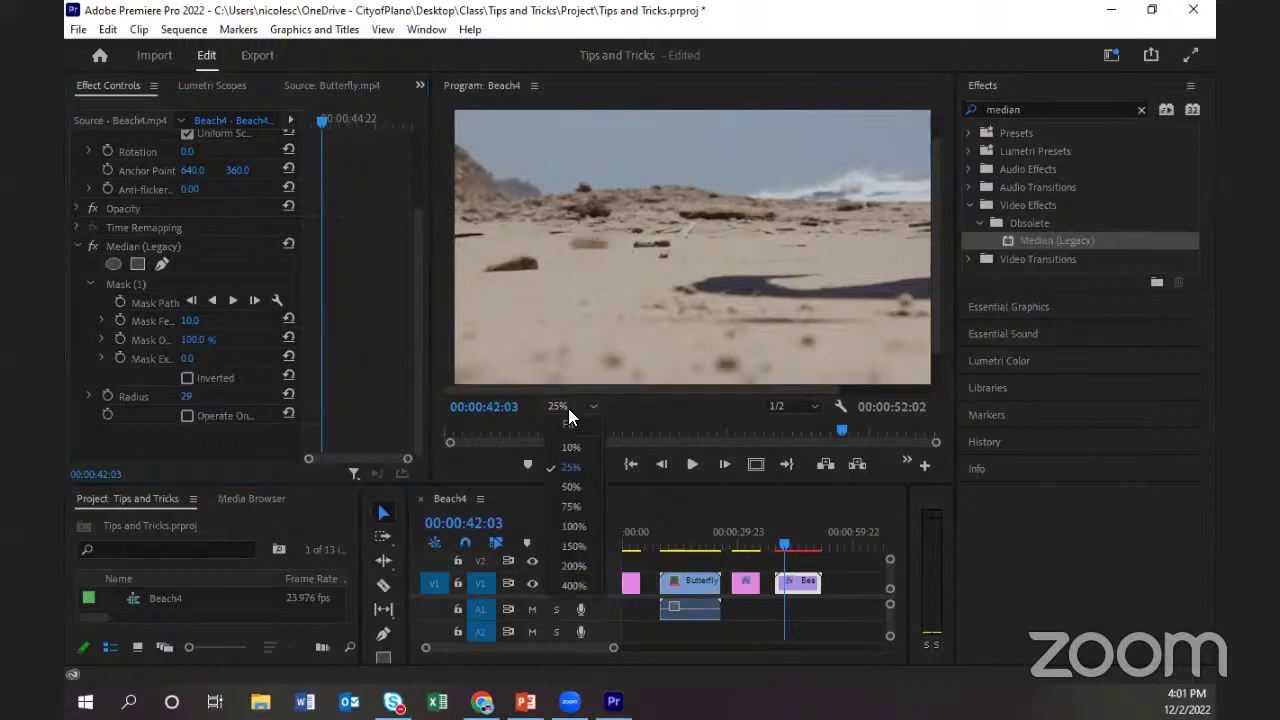
left_click(568, 506)
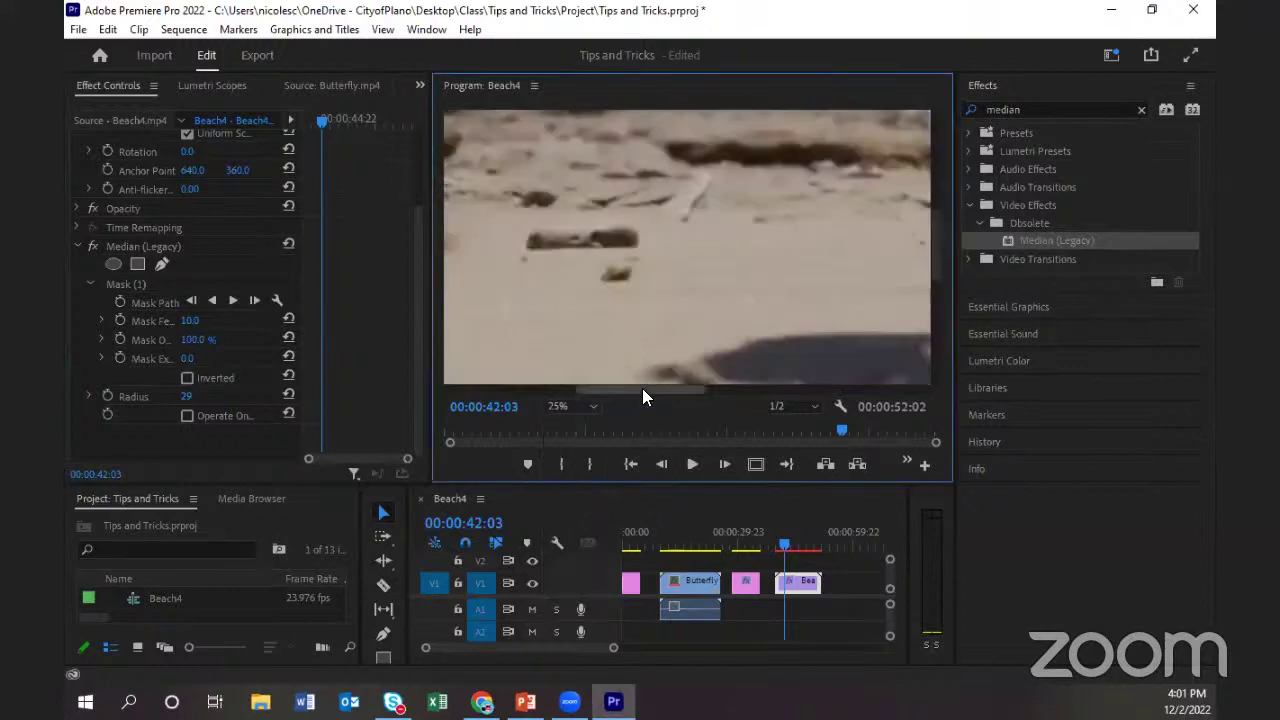
left_click_drag(720, 388, 524, 388)
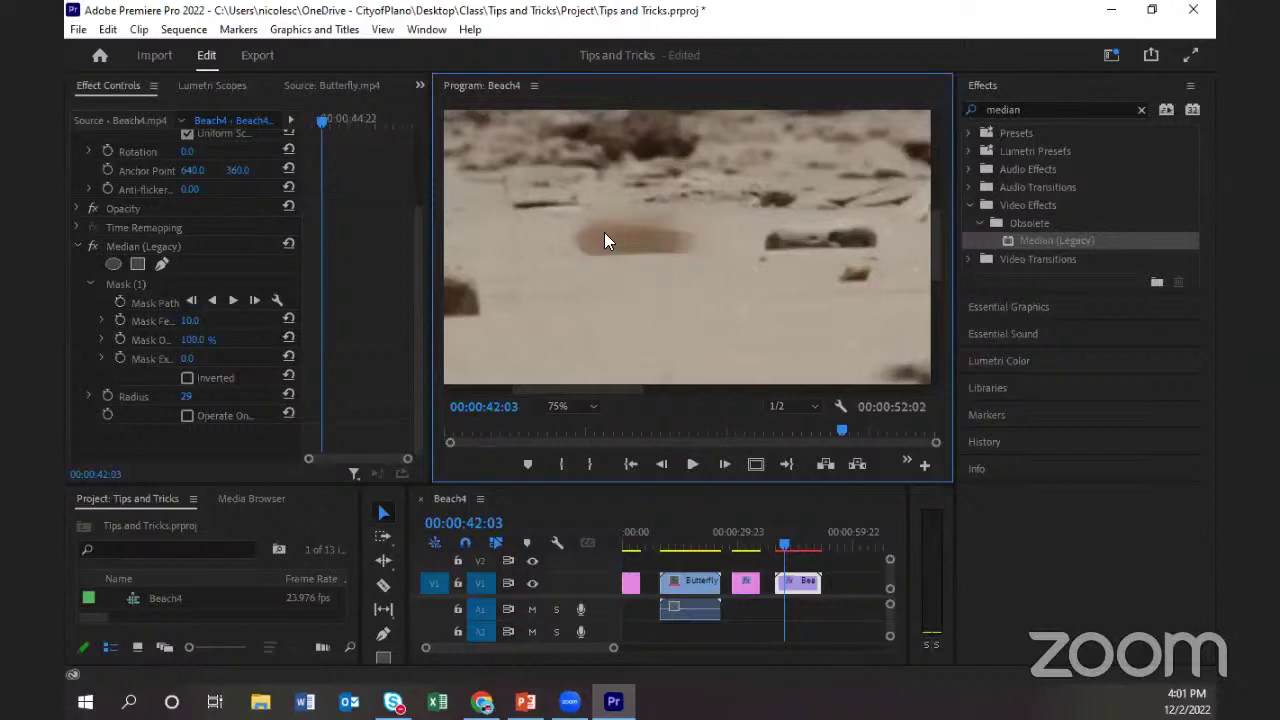
left_click(126, 286)
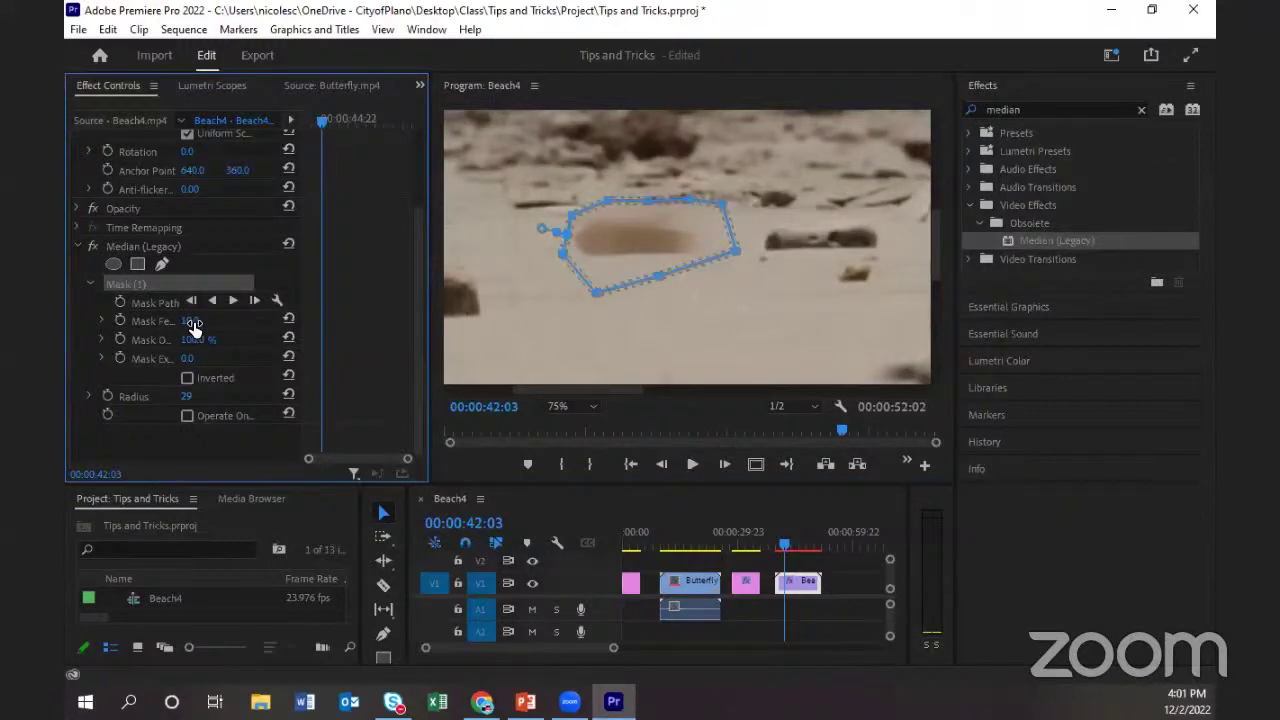
left_click(577, 255)
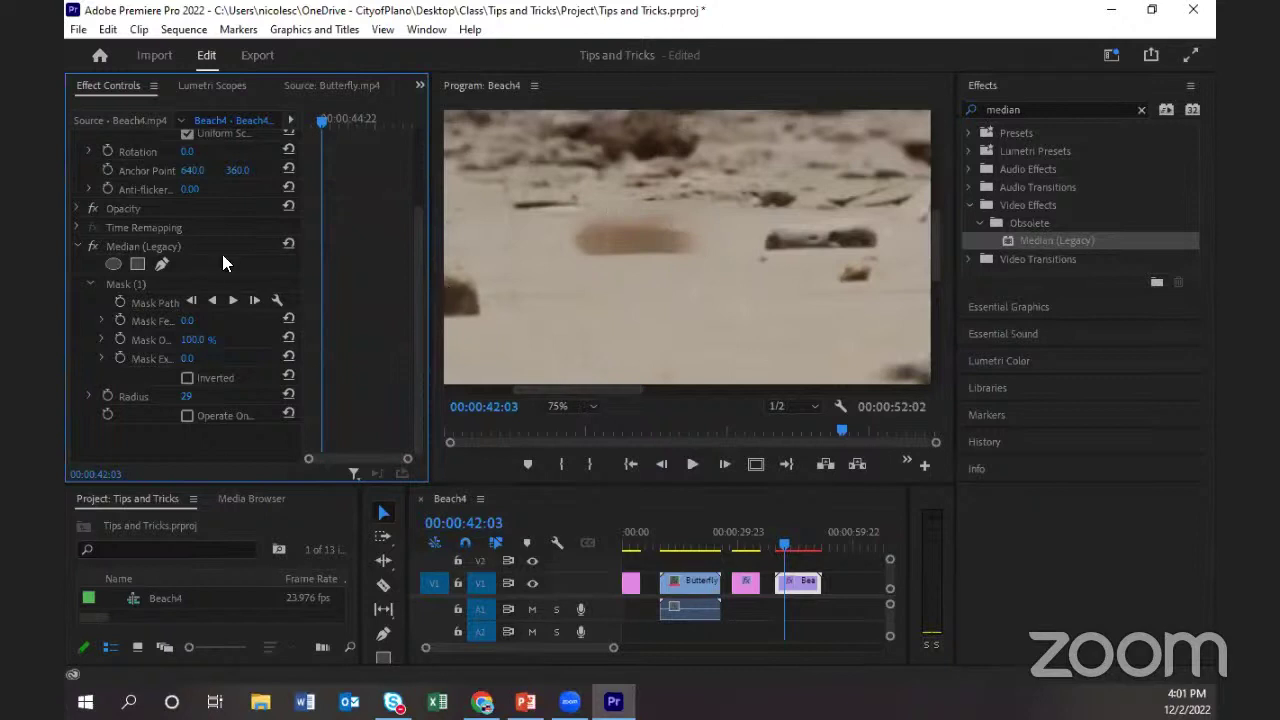
Add a rectangular mask to Median (Legacy) and move it onto the sand between the blurred rock and the dark shadow.
left_click(139, 264)
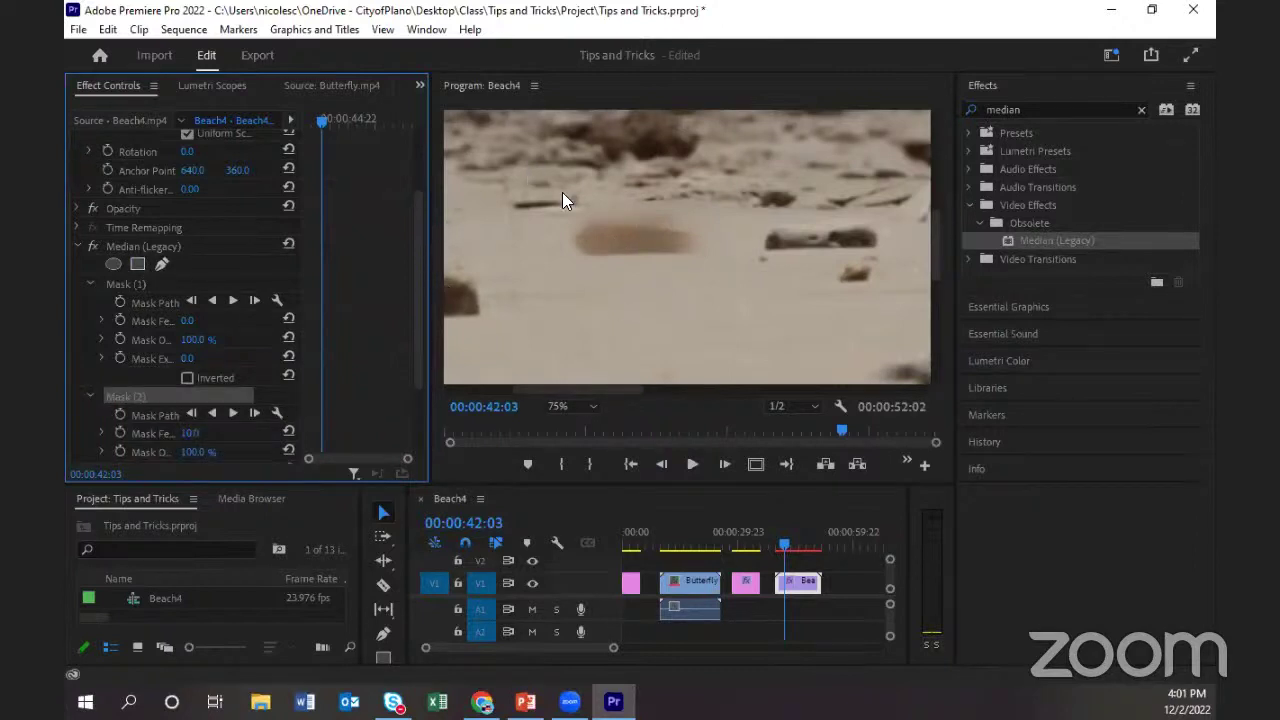
left_click(576, 406)
left_click(568, 464)
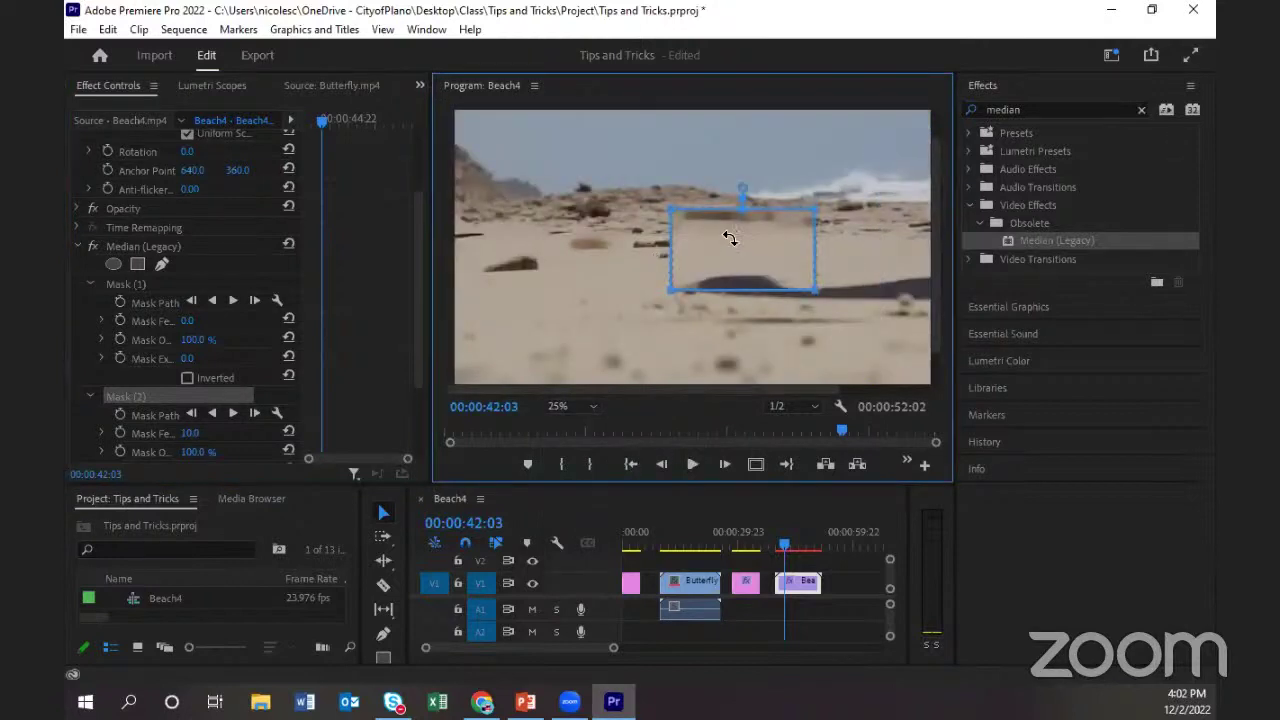
left_click_drag(726, 240, 651, 265)
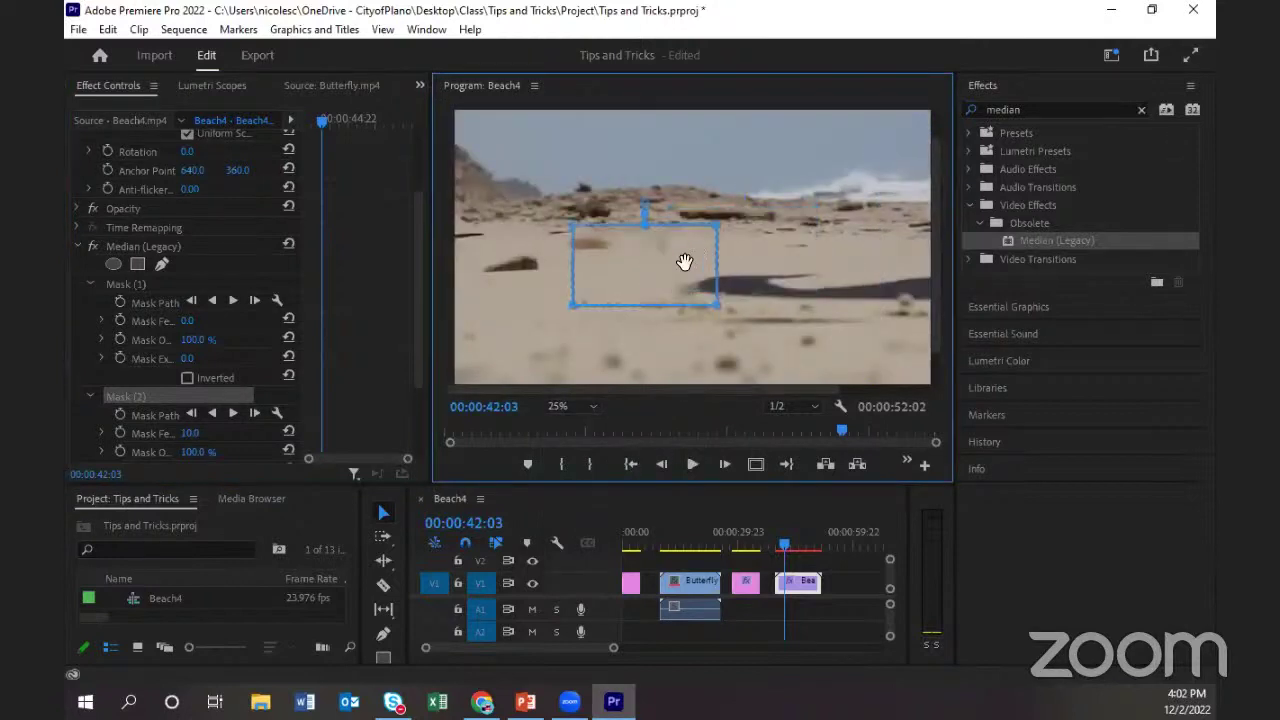
left_click_drag(416, 290, 416, 368)
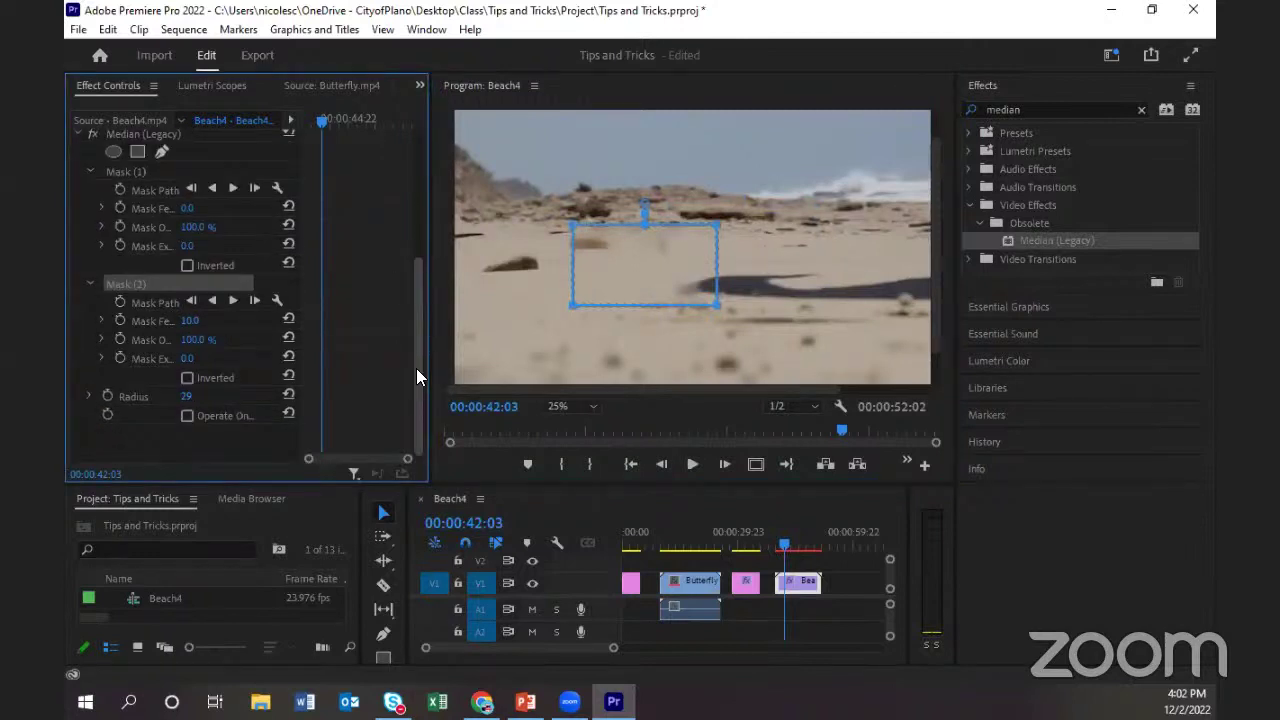
left_click(238, 432)
left_click(666, 276)
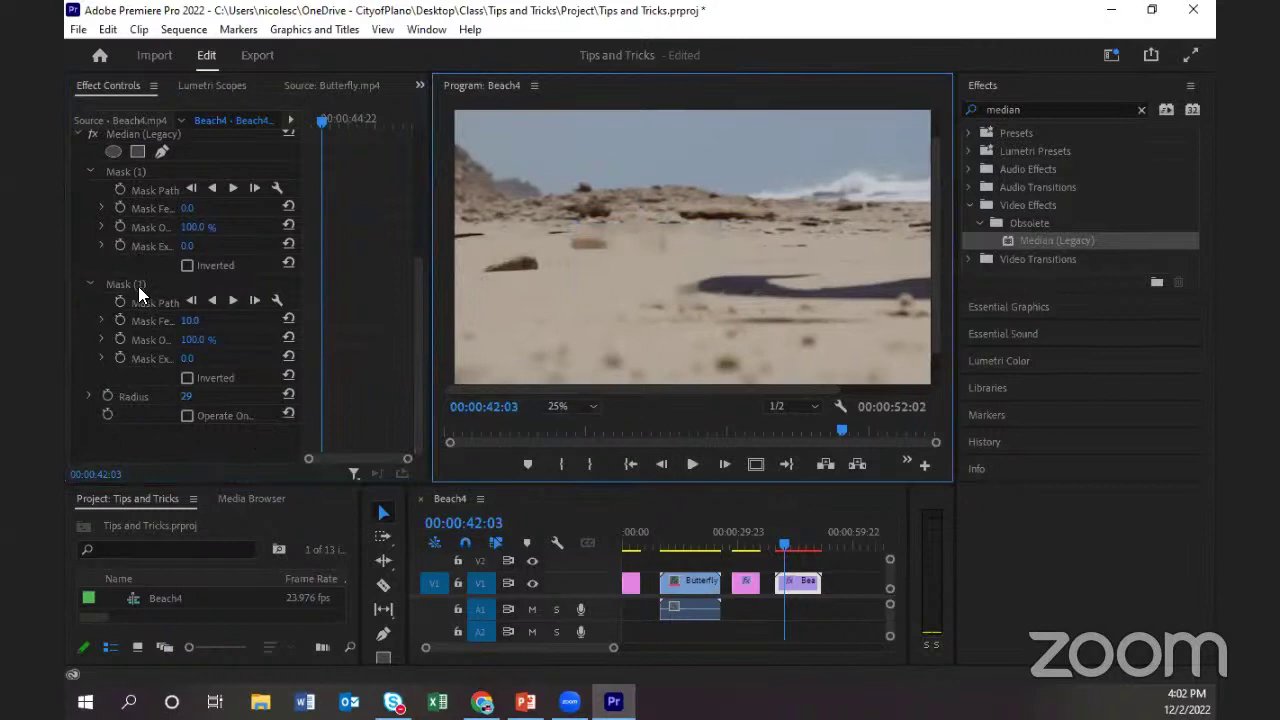
Reposition the rectangular Mask (2) over the tip of the dark shadow and hide its outline.
left_click(138, 286)
left_click(678, 268)
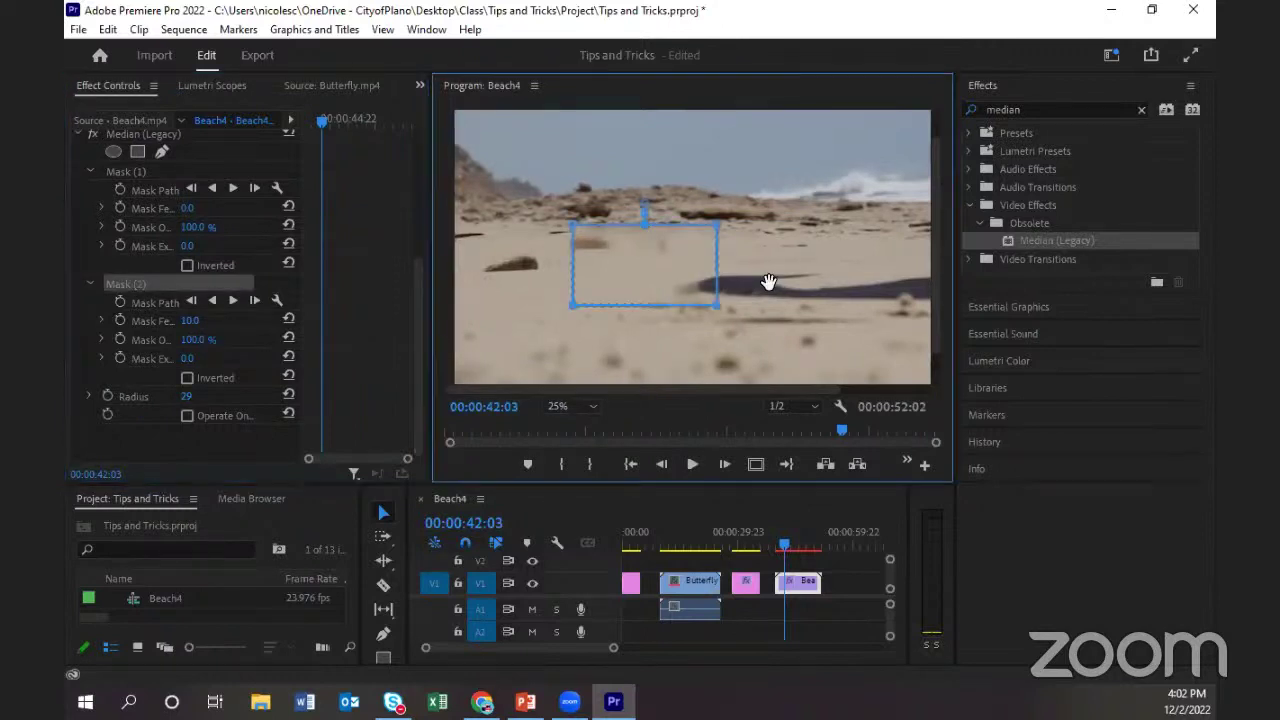
left_click_drag(709, 274, 806, 291)
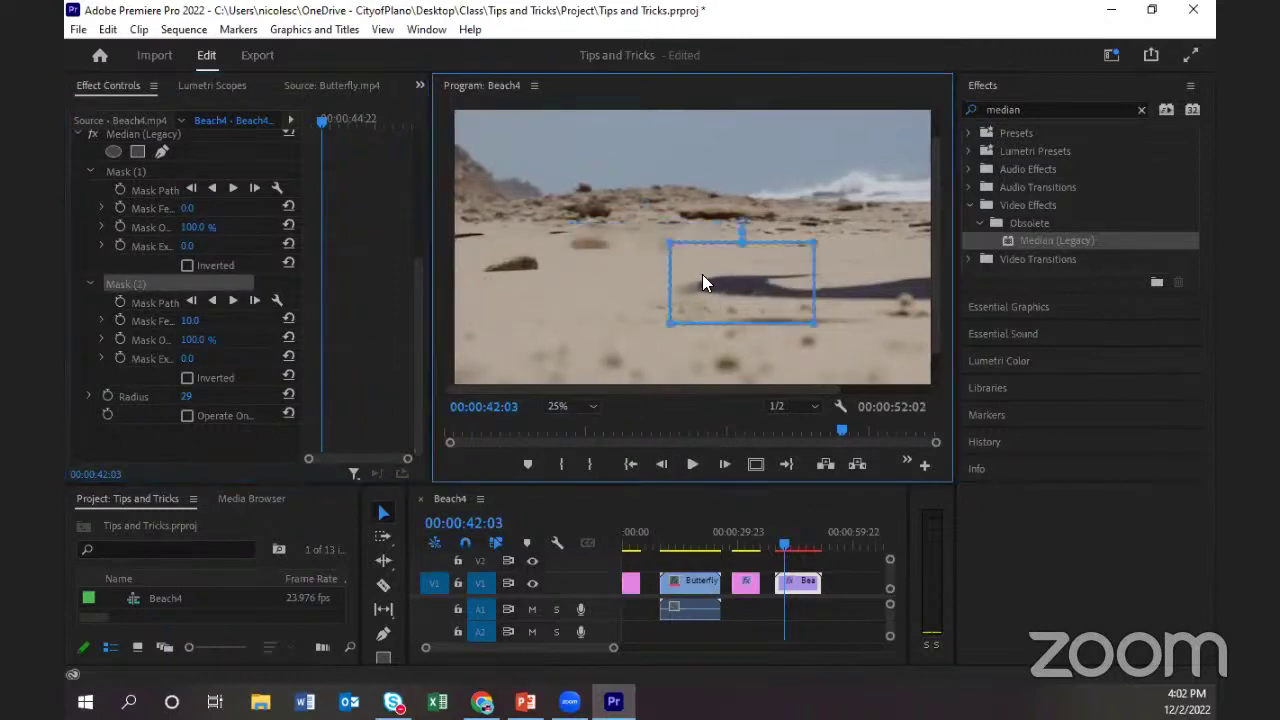
left_click(170, 449)
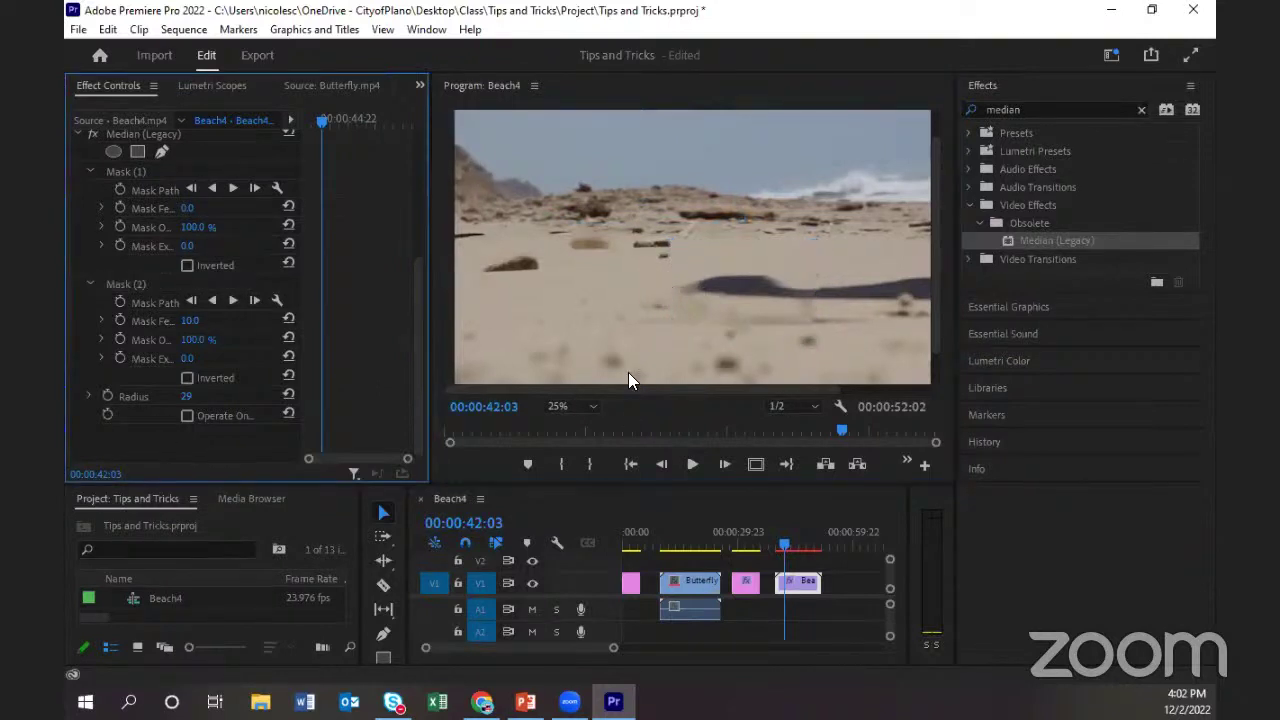
Try a Mask Feather of 80 on Mask (2) over the shadow at 50% magnification and enlarge the Program monitor area.
left_click(576, 408)
left_click(572, 480)
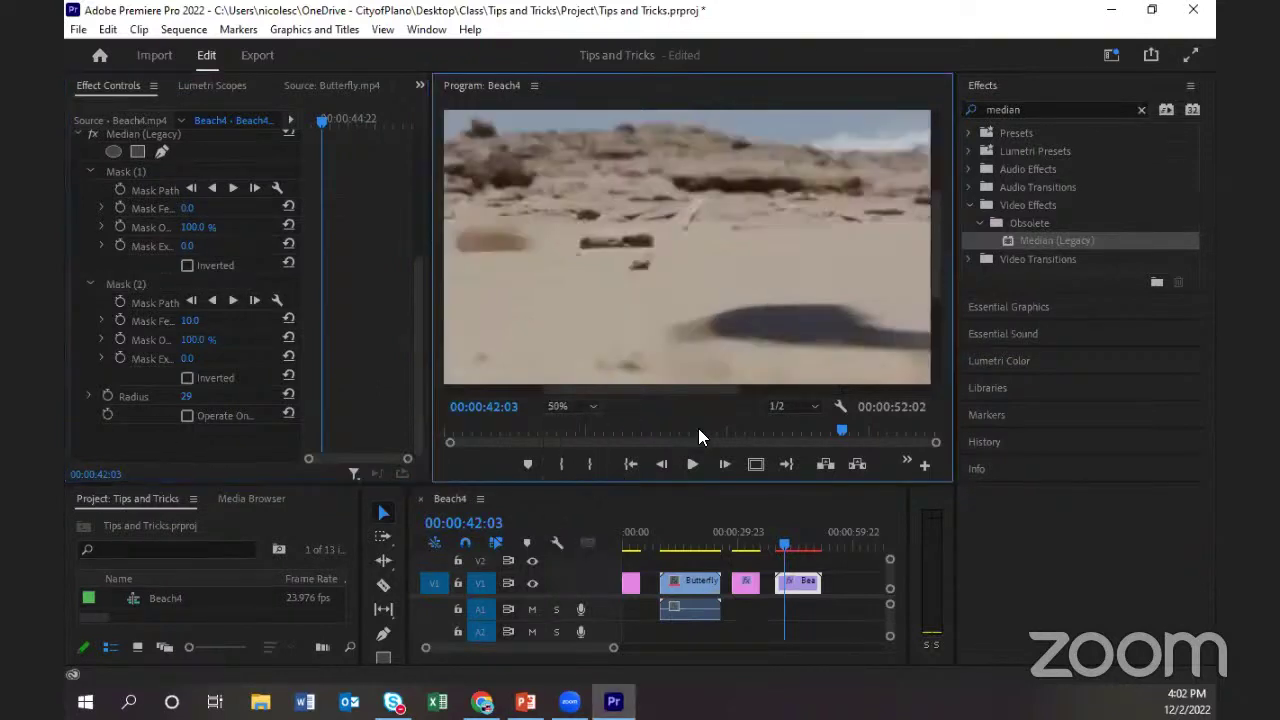
left_click_drag(704, 384, 568, 260)
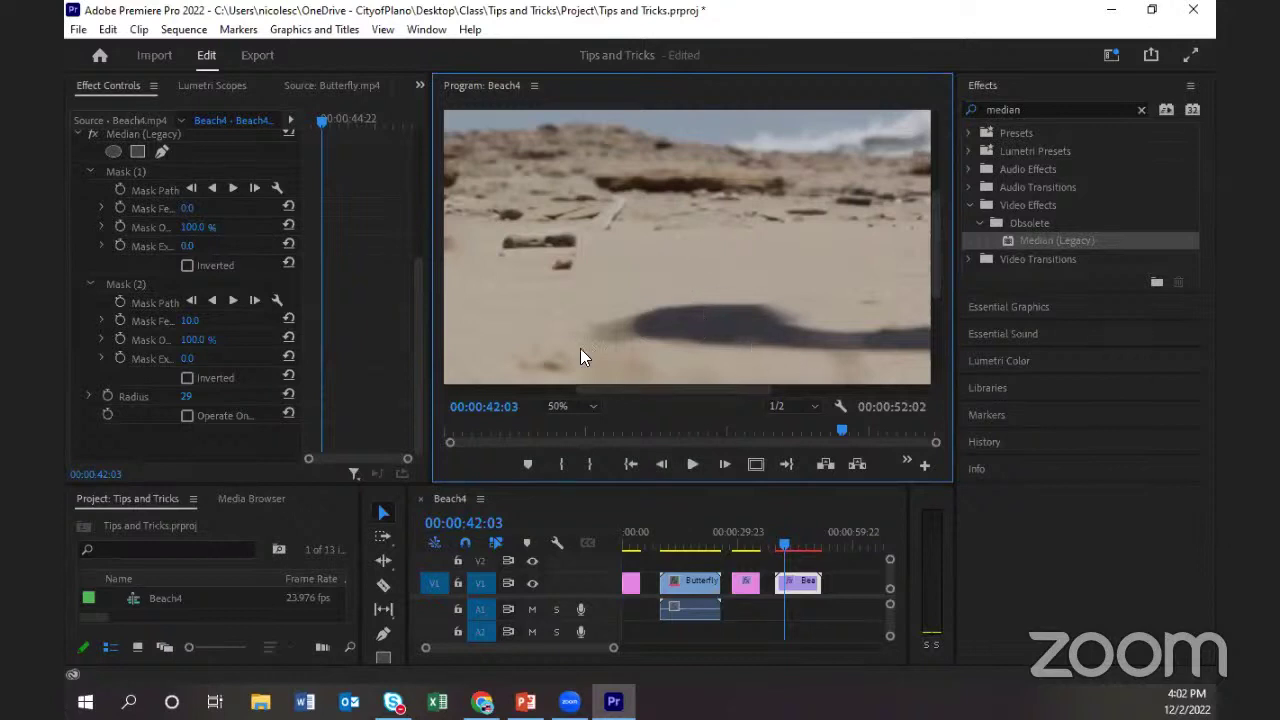
left_click(144, 284)
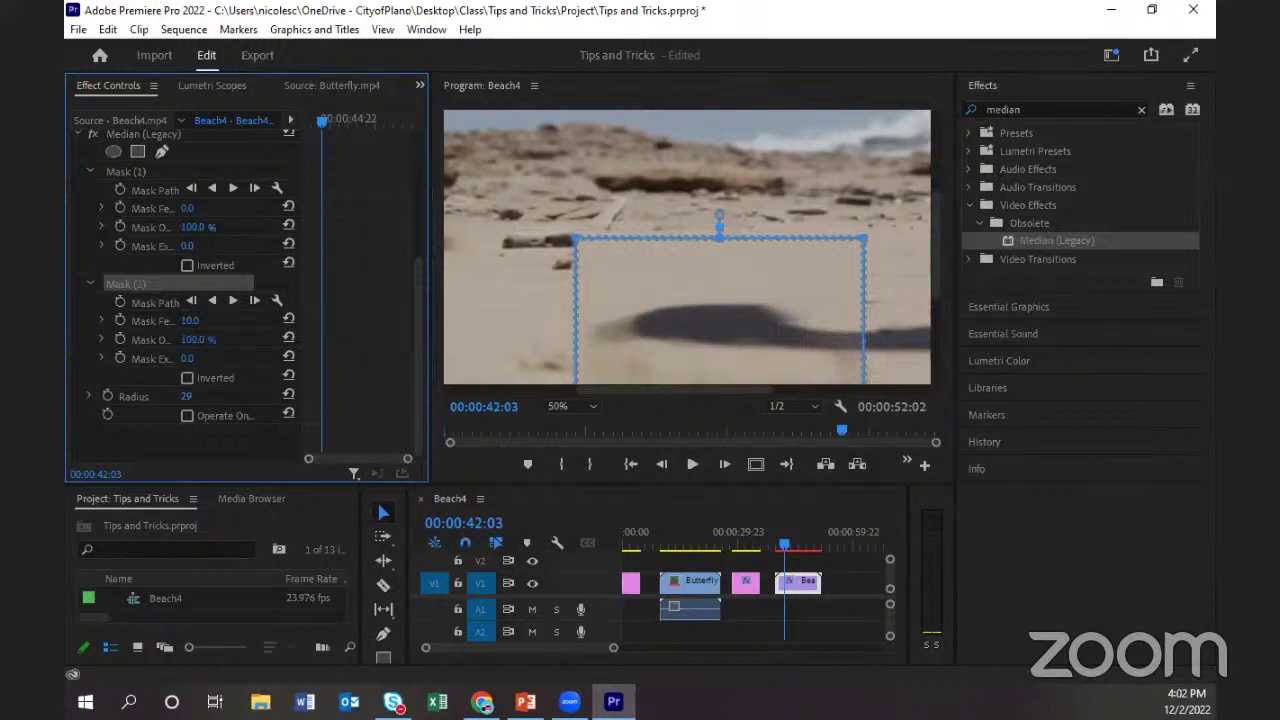
left_click_drag(189, 320, 229, 320)
left_click(191, 322)
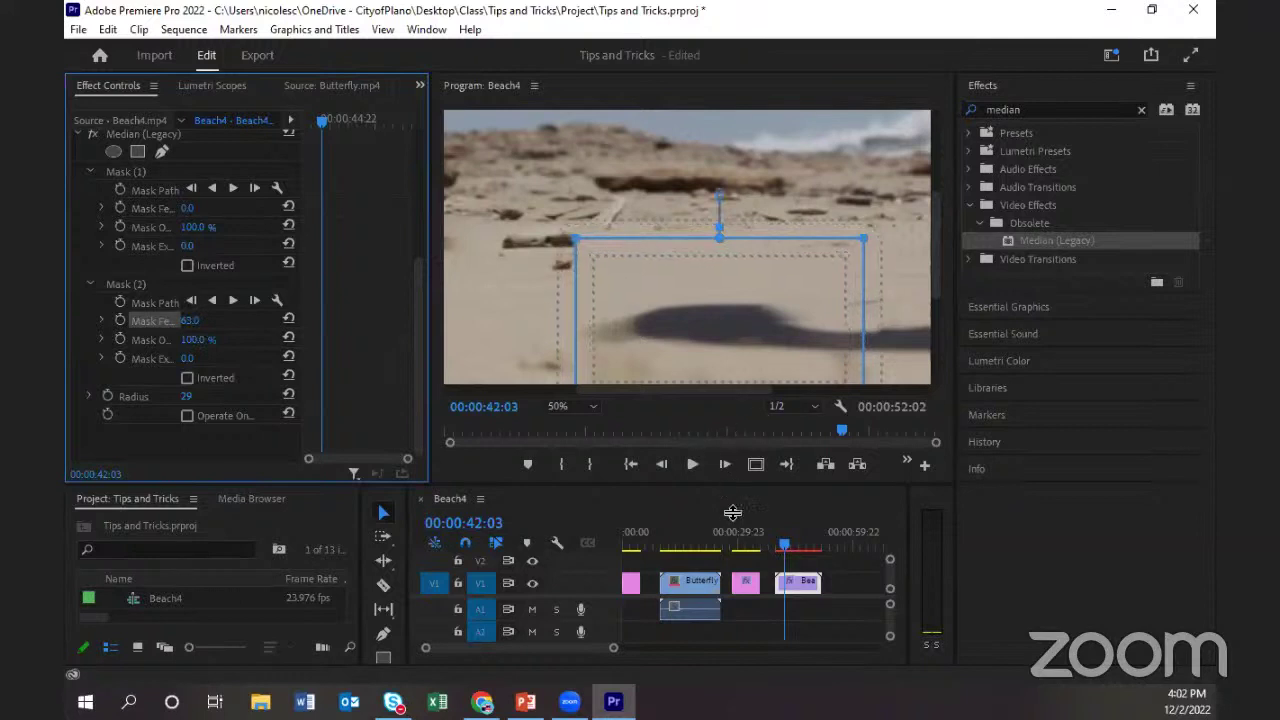
left_click_drag(732, 512, 733, 566)
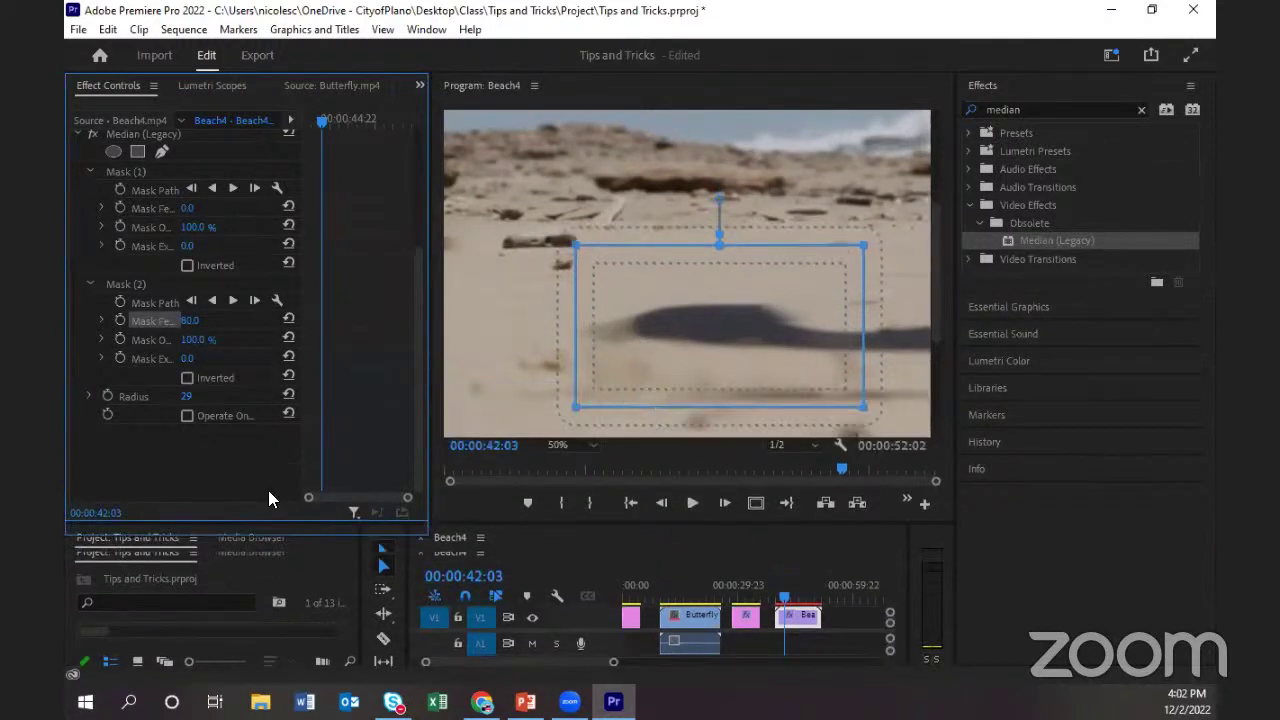
left_click(241, 517)
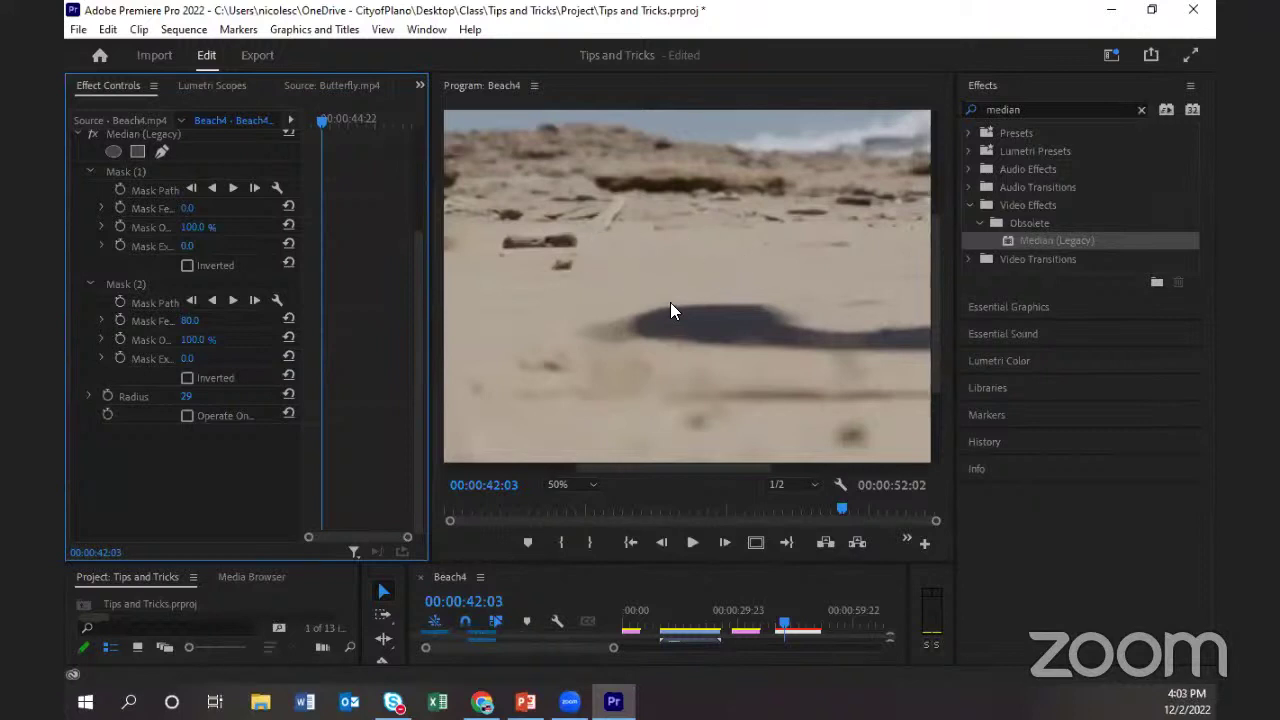
Compare the shadow's edges with and without the increased Mask (2) feather, leaving the feather change undone.
key("ctrl+z")
key("ctrl+shift+z")
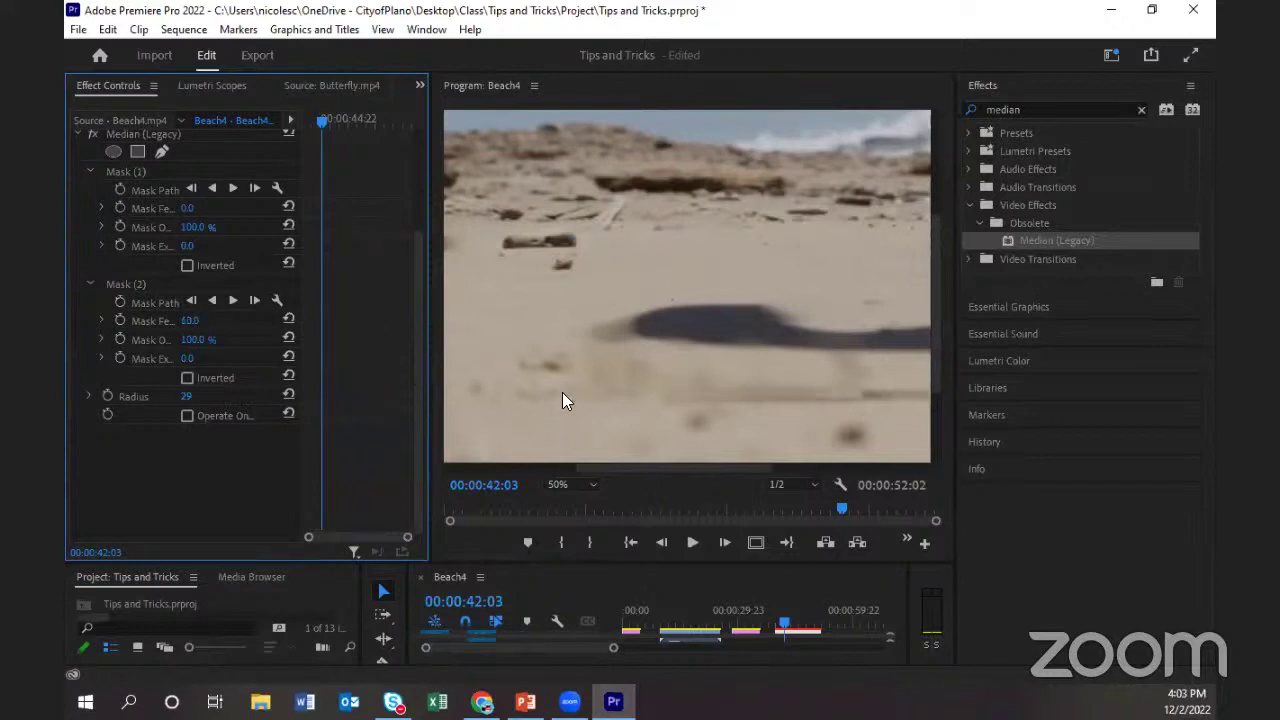
key("ctrl+z")
key("ctrl+shift+z")
key("ctrl+z")
left_click(734, 466)
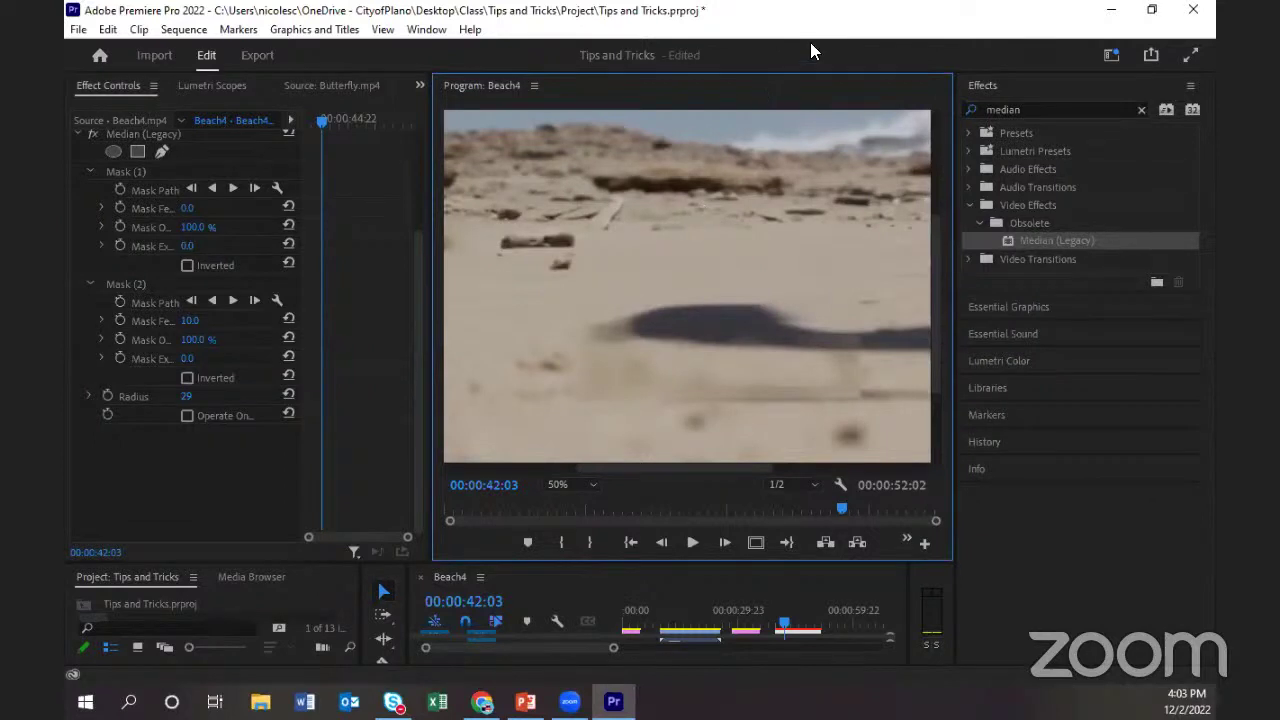
Close Premiere Pro with its project and show the Premiere Pro Resources slide in the PowerPoint presentation.
left_click(1193, 10)
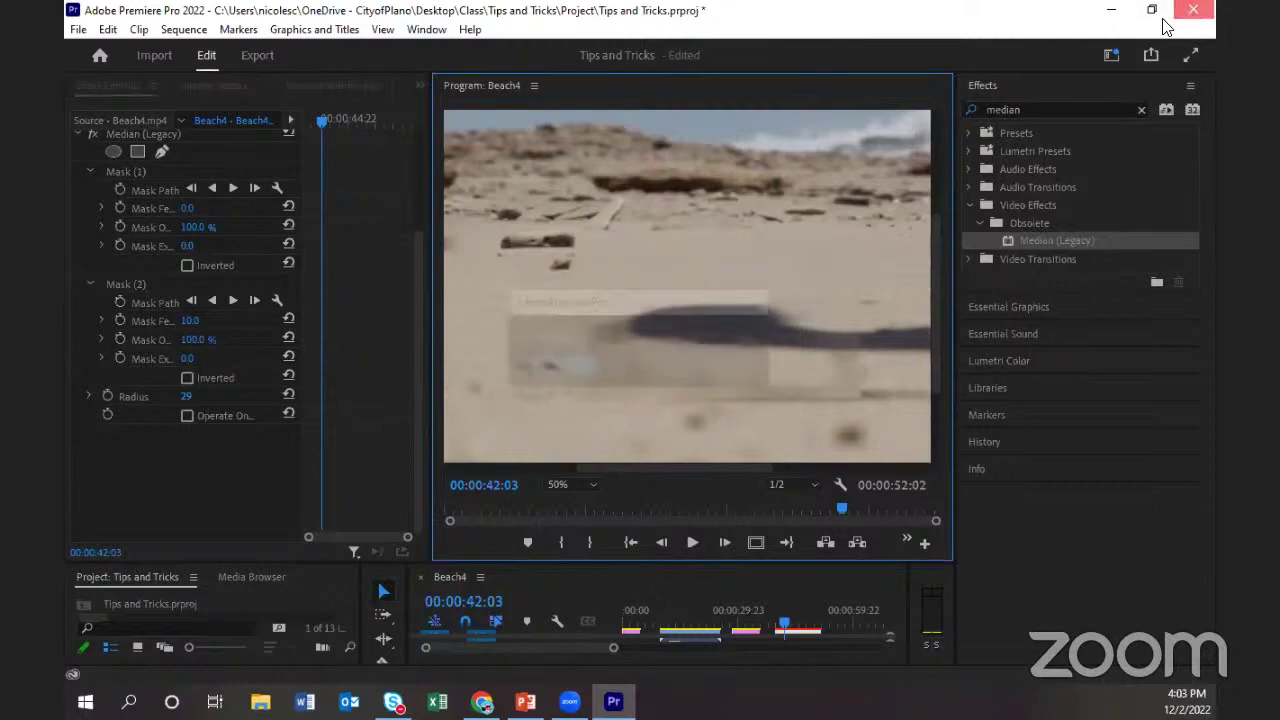
left_click(645, 366)
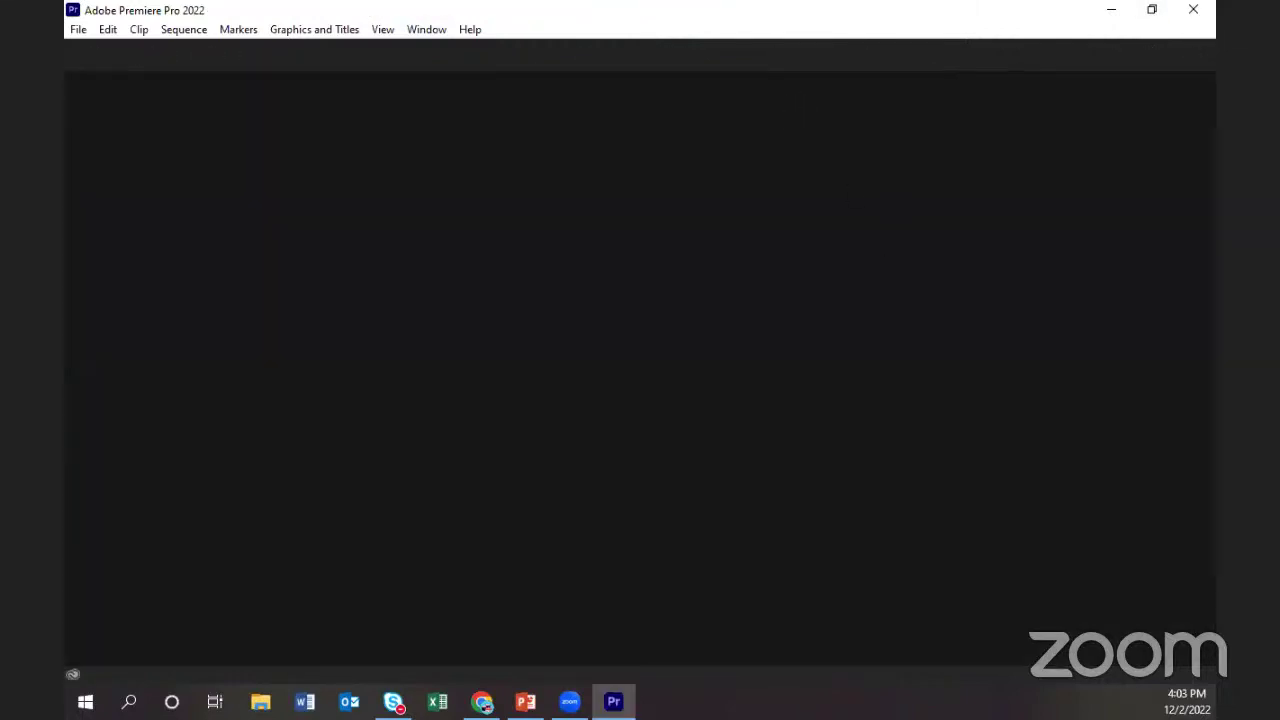
key("alt+Tab")
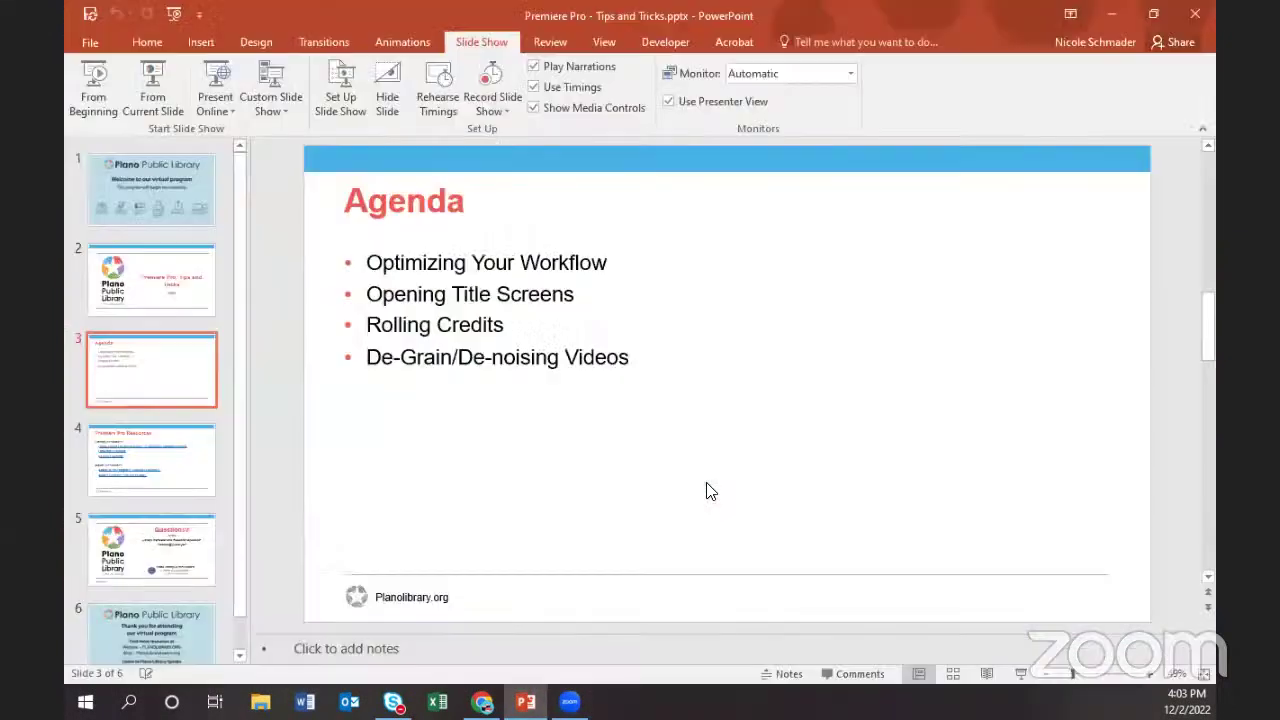
left_click(128, 437)
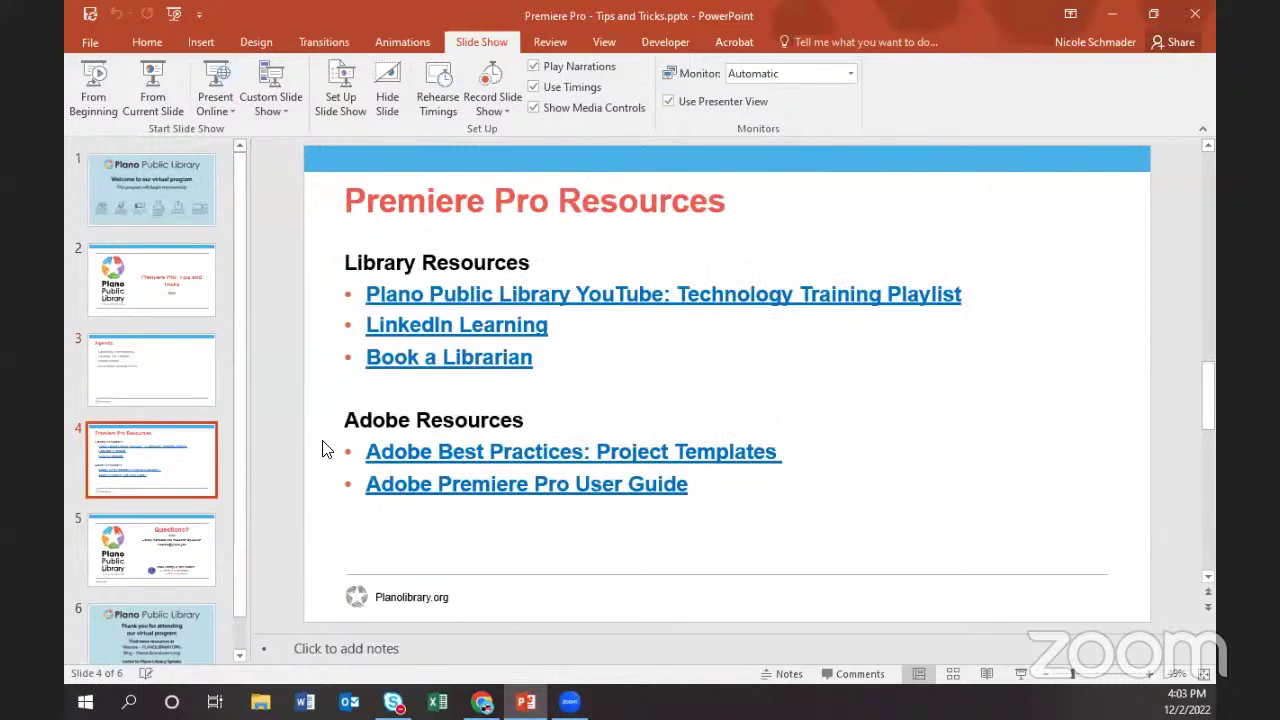